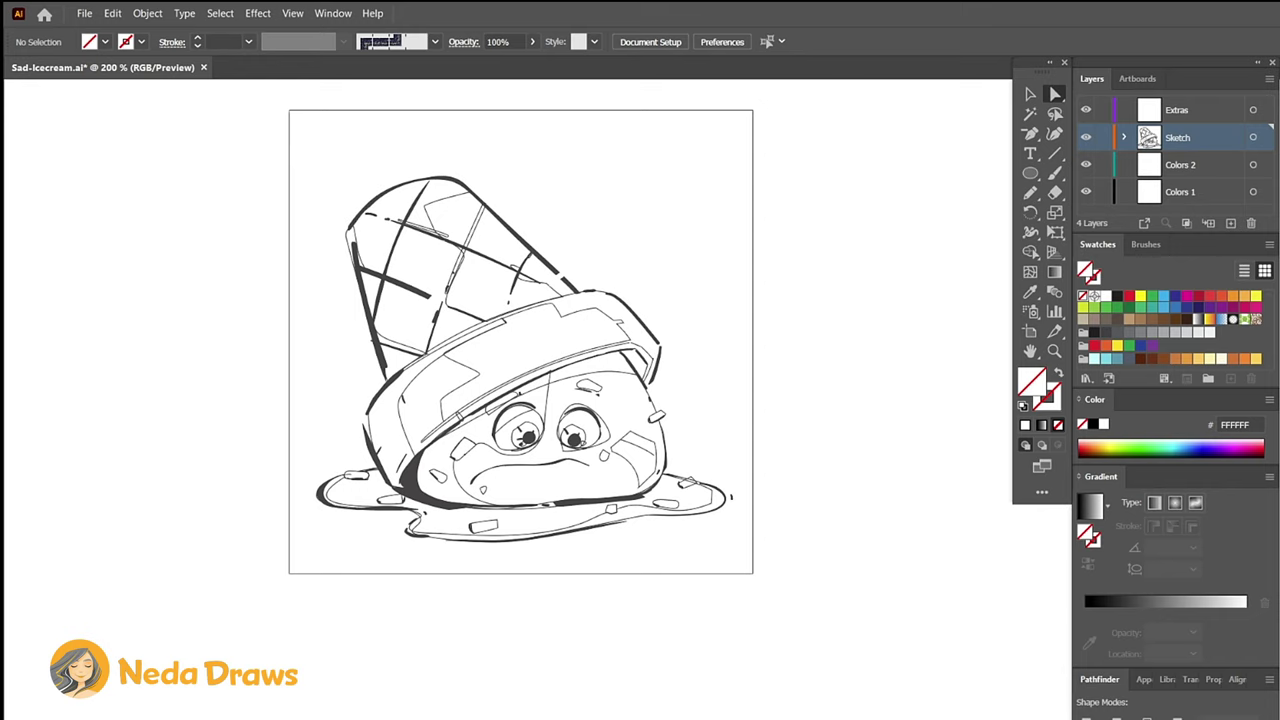
Select the whole sketch group and lower its opacity so it shows faint grey.
click(1031, 332)
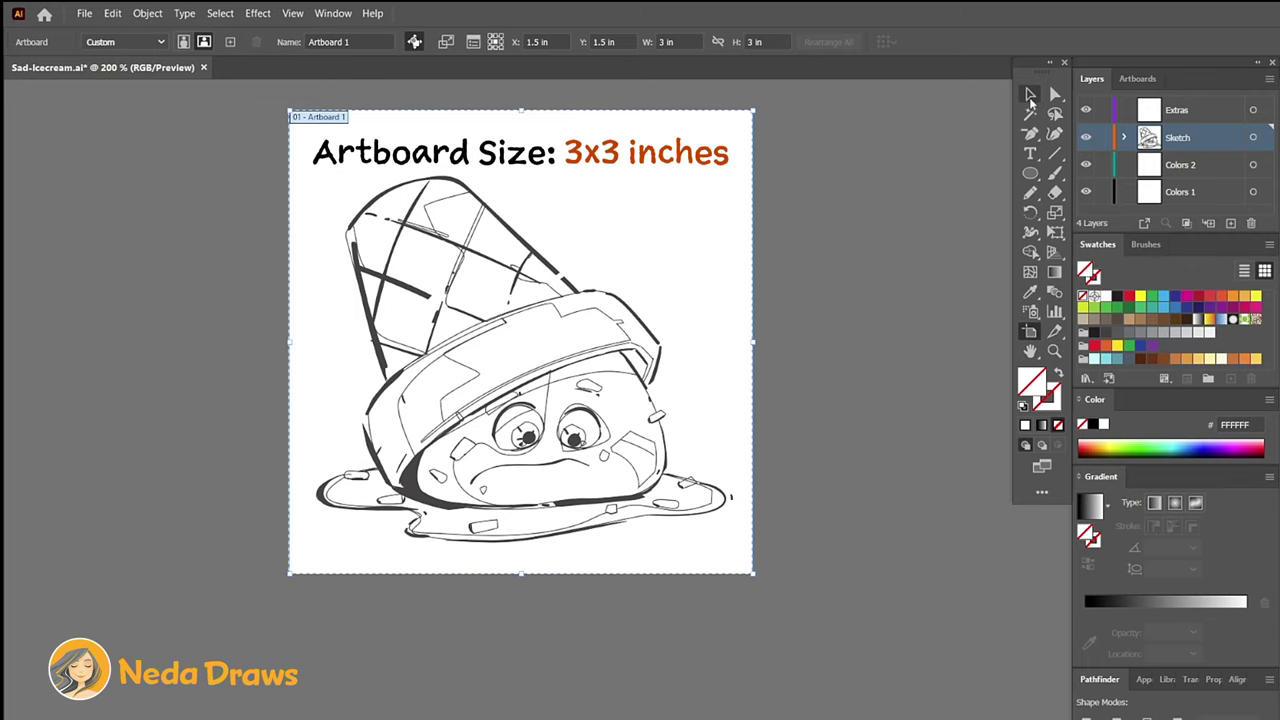
click(1031, 96)
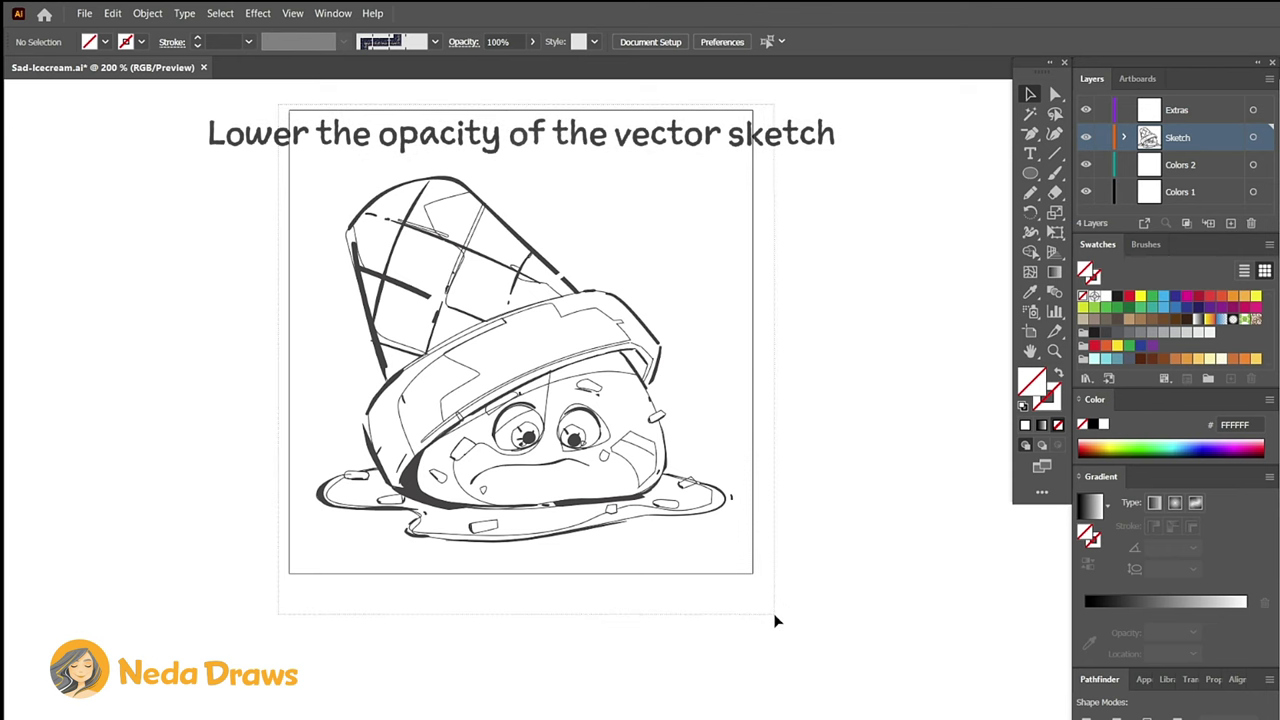
key(ctrl+a)
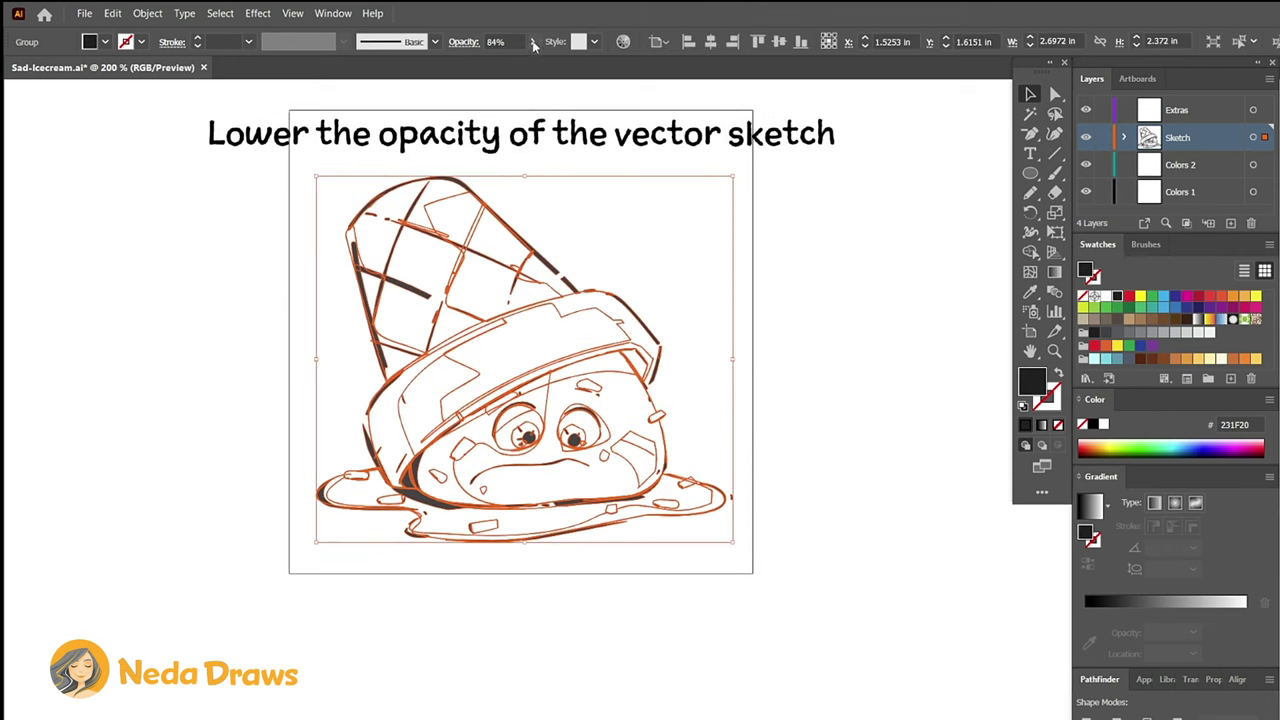
click(533, 42)
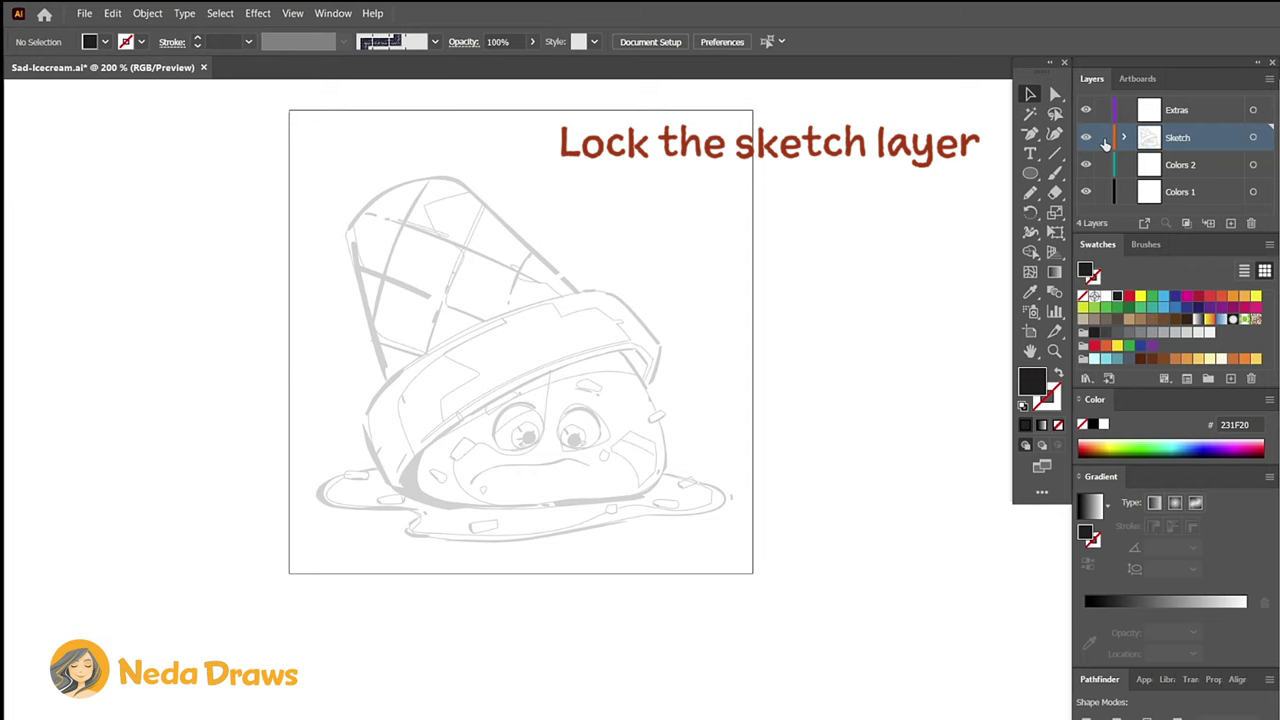
Lock the Sketch layer, lower Blob Brush fidelity, and paint in D67D3A on Colors 1.
click(1104, 139)
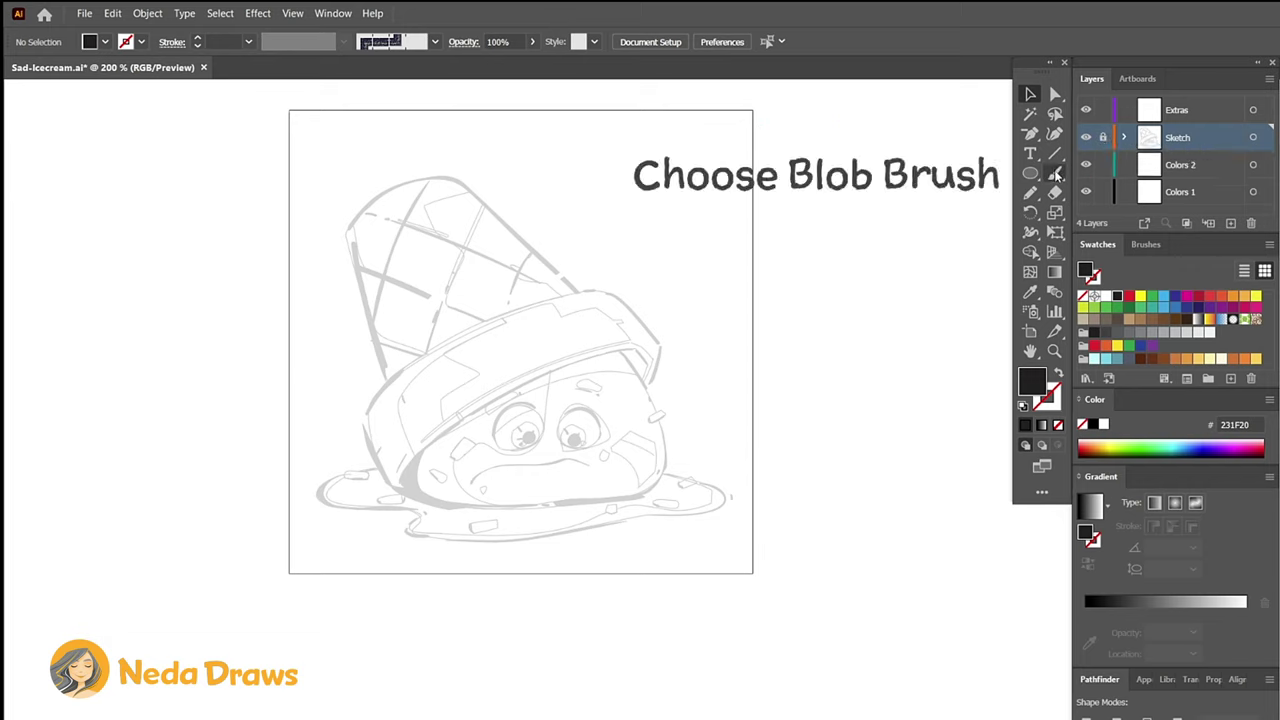
click(1055, 174)
click(1137, 192)
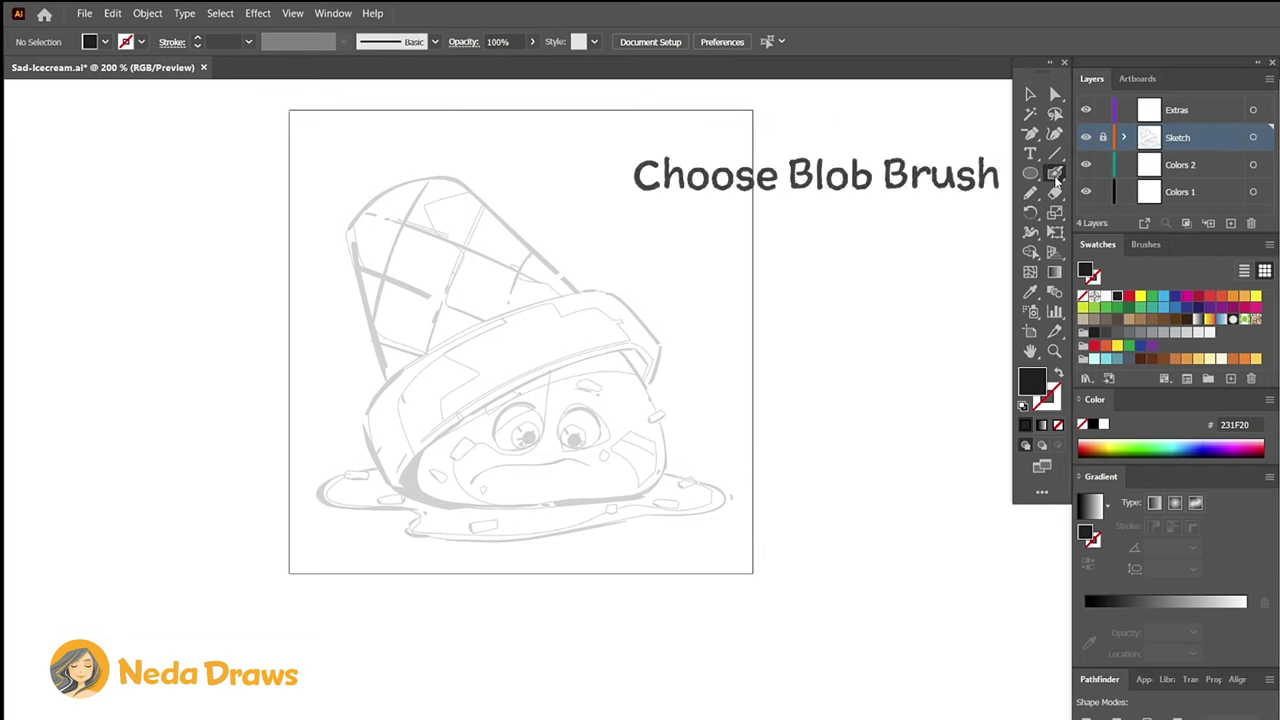
double_click(1056, 174)
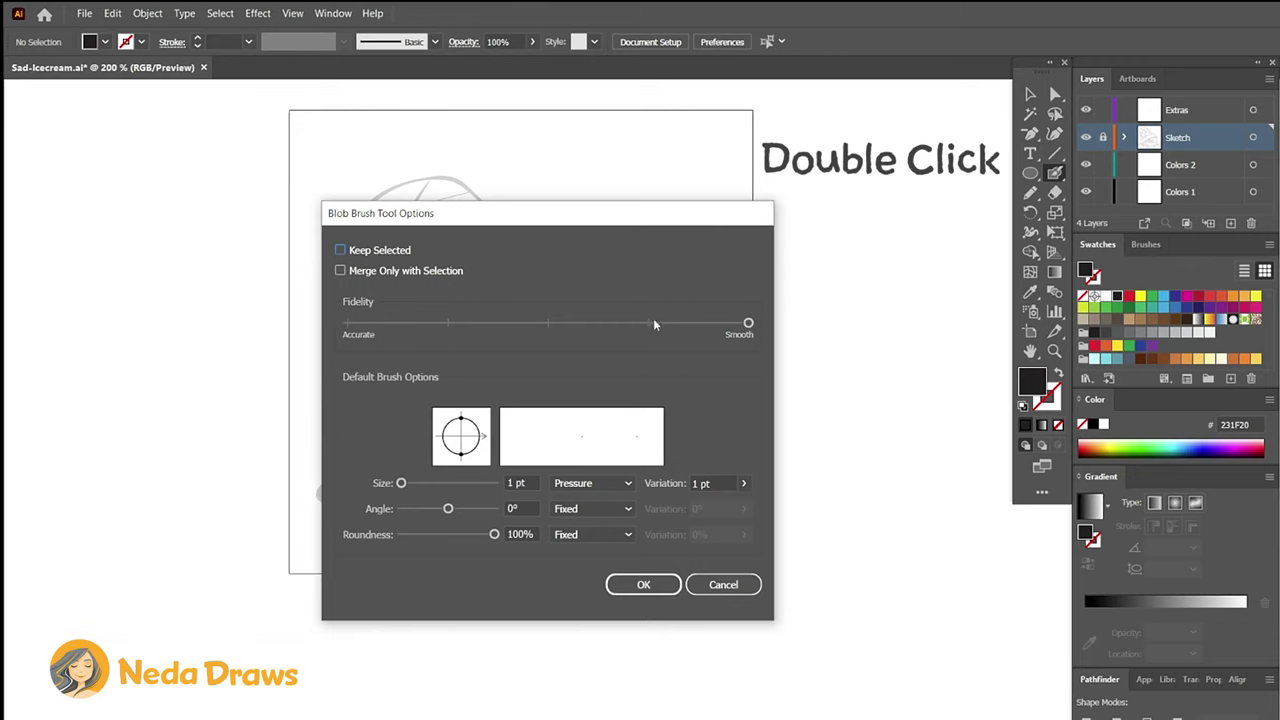
click(650, 322)
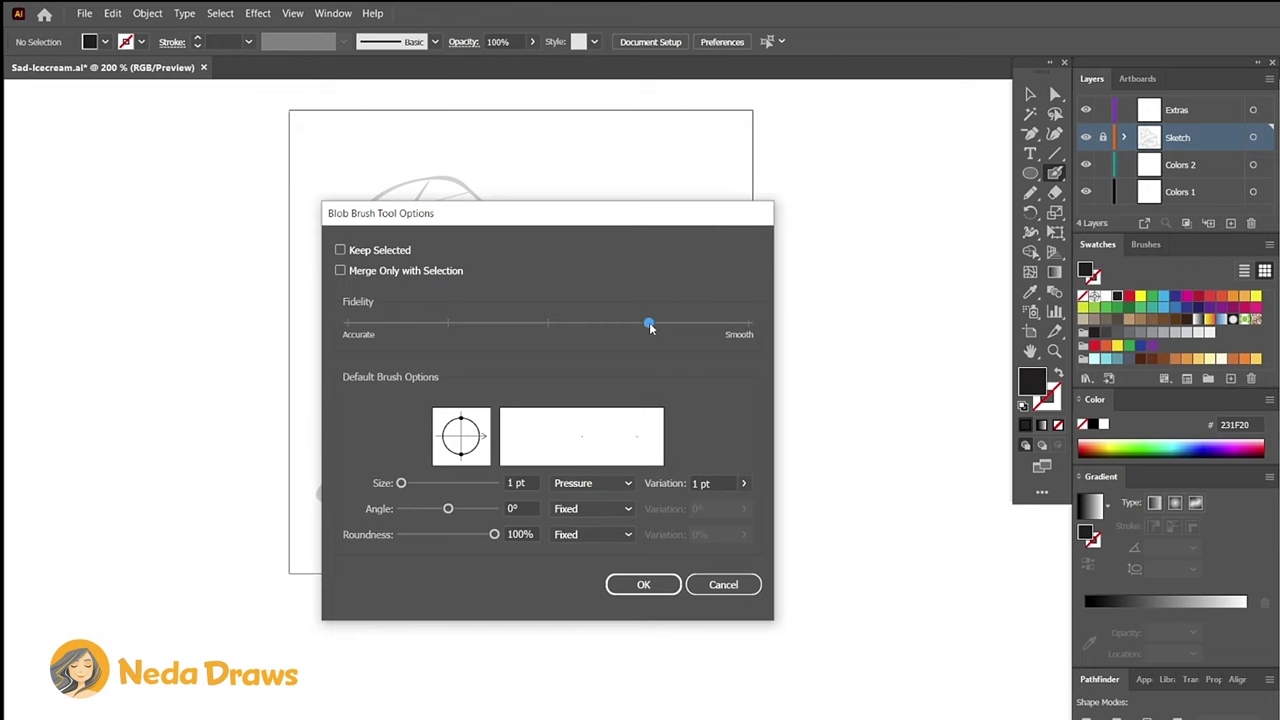
click(645, 586)
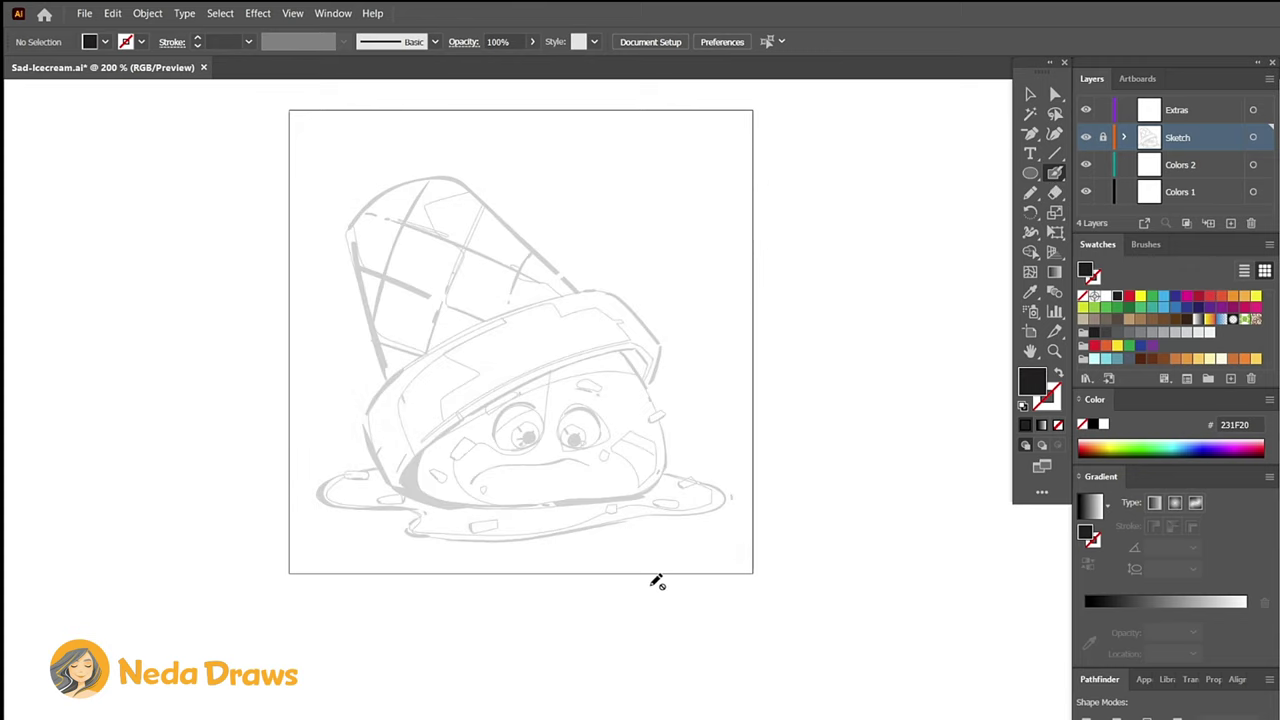
click(1174, 360)
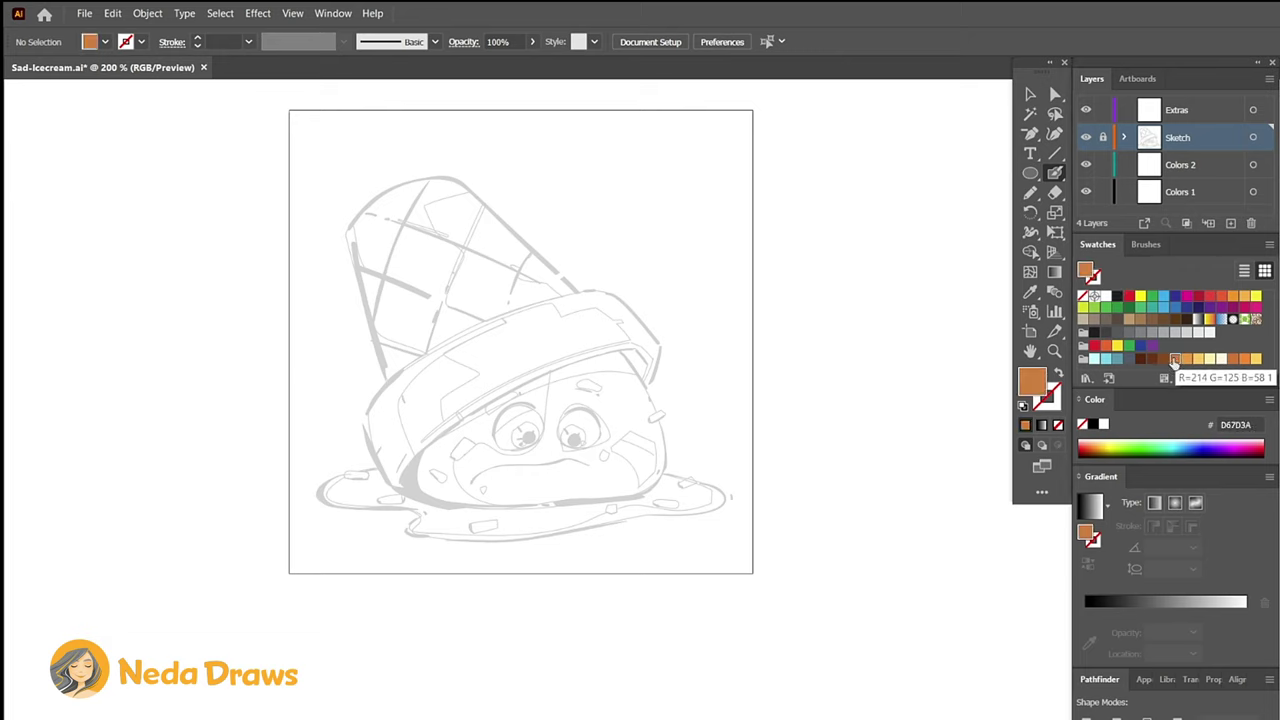
click(1178, 192)
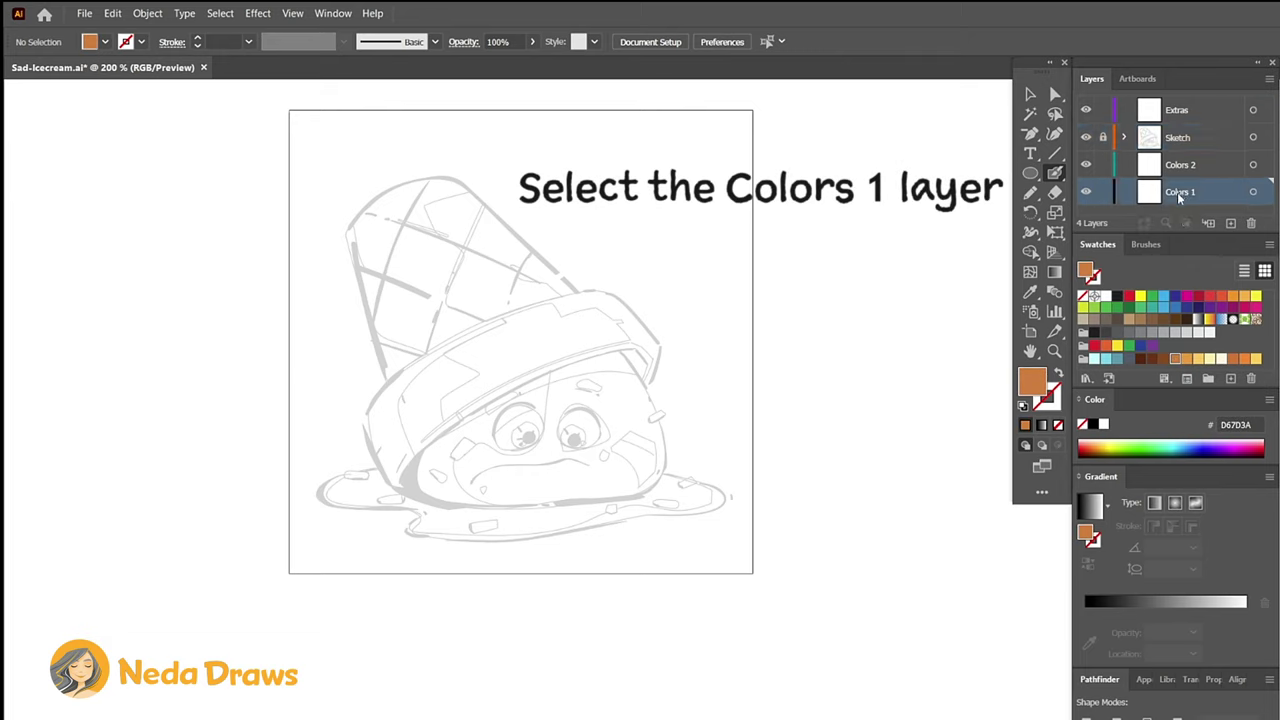
Blob-brush the cone outline and delete its inner edge so the cone is solid orange.
scroll(422, 235, up, 2)
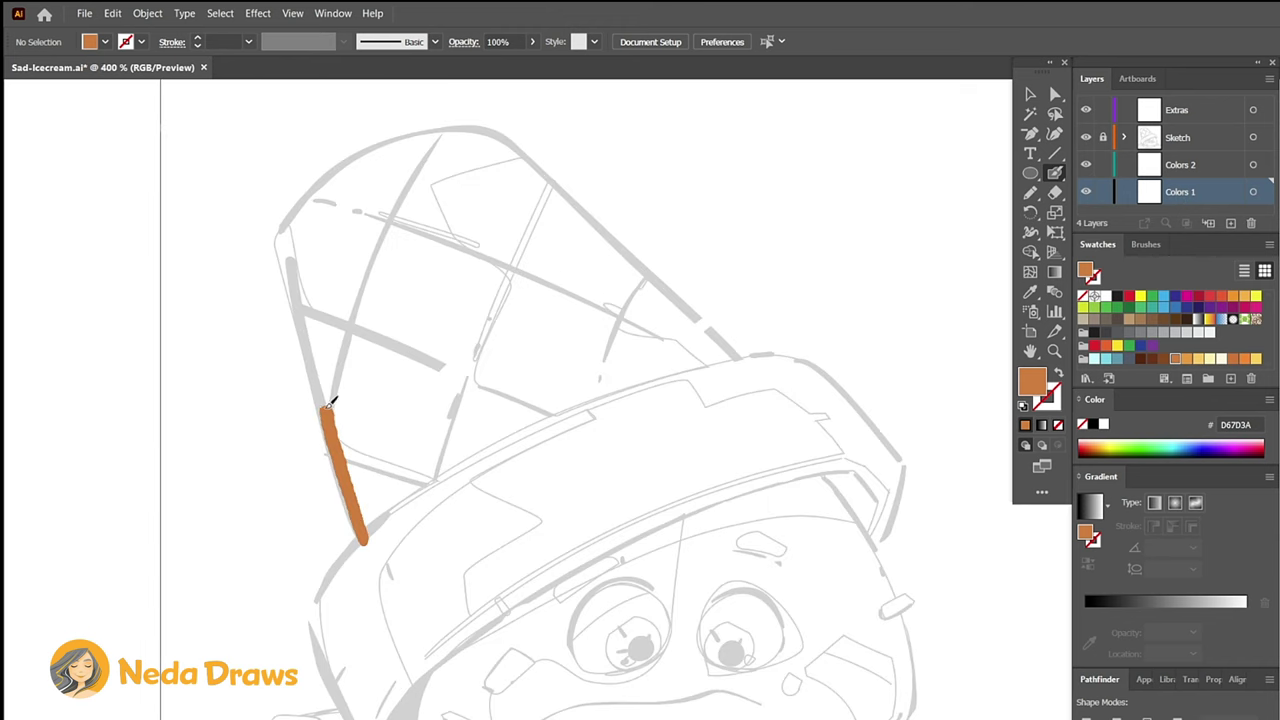
mouse_move(308, 310)
mouse_down()
mouse_move(285, 230)
mouse_move(632, 257)
mouse_move(365, 540)
mouse_up()
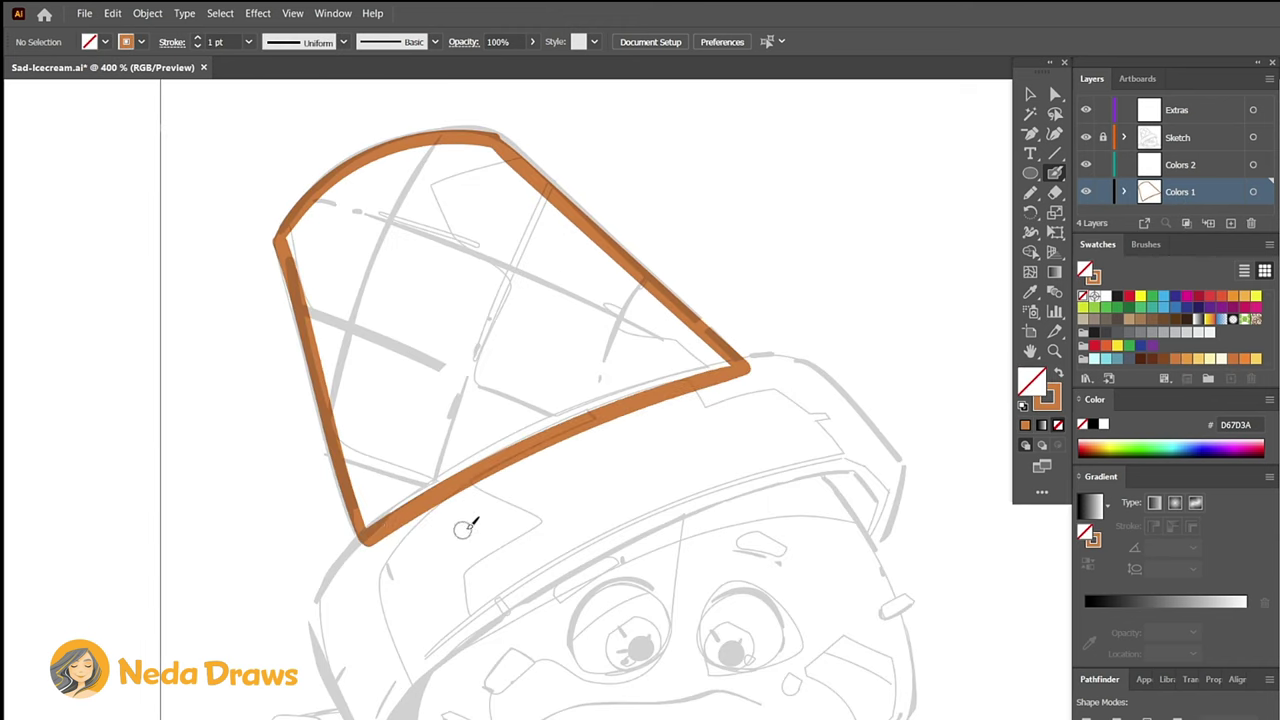
click(1055, 93)
click(490, 150)
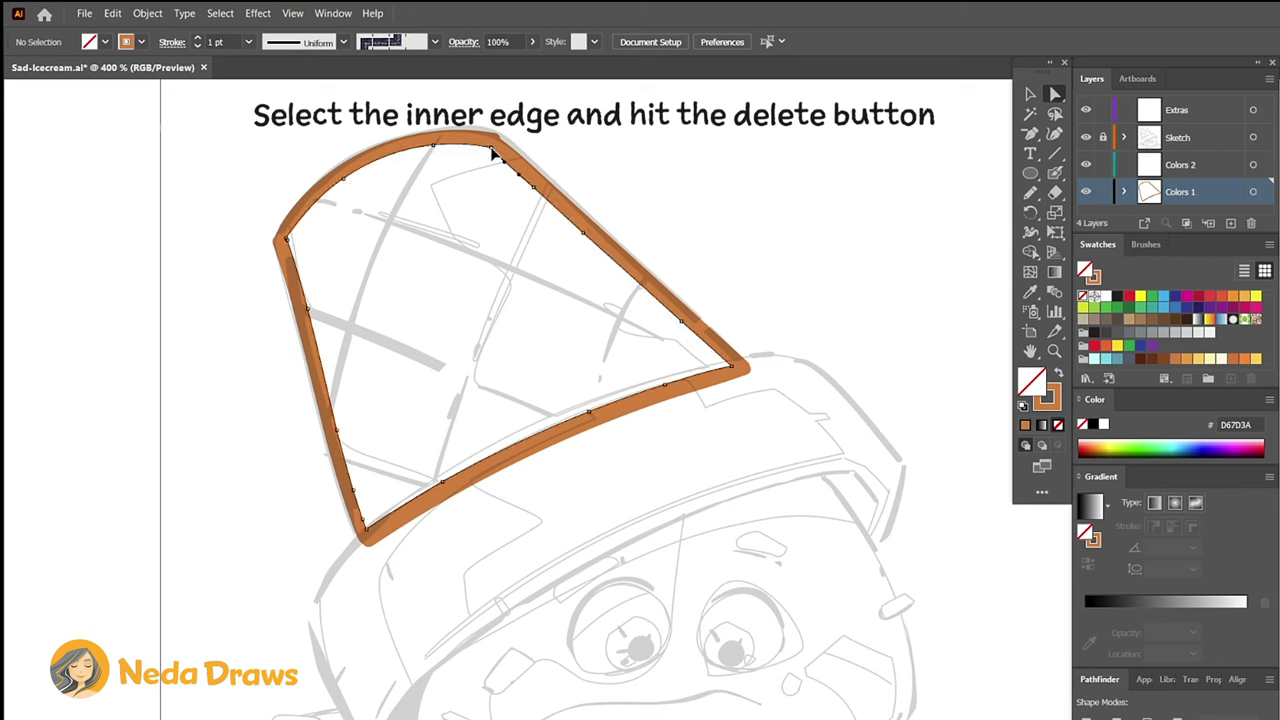
key(Delete)
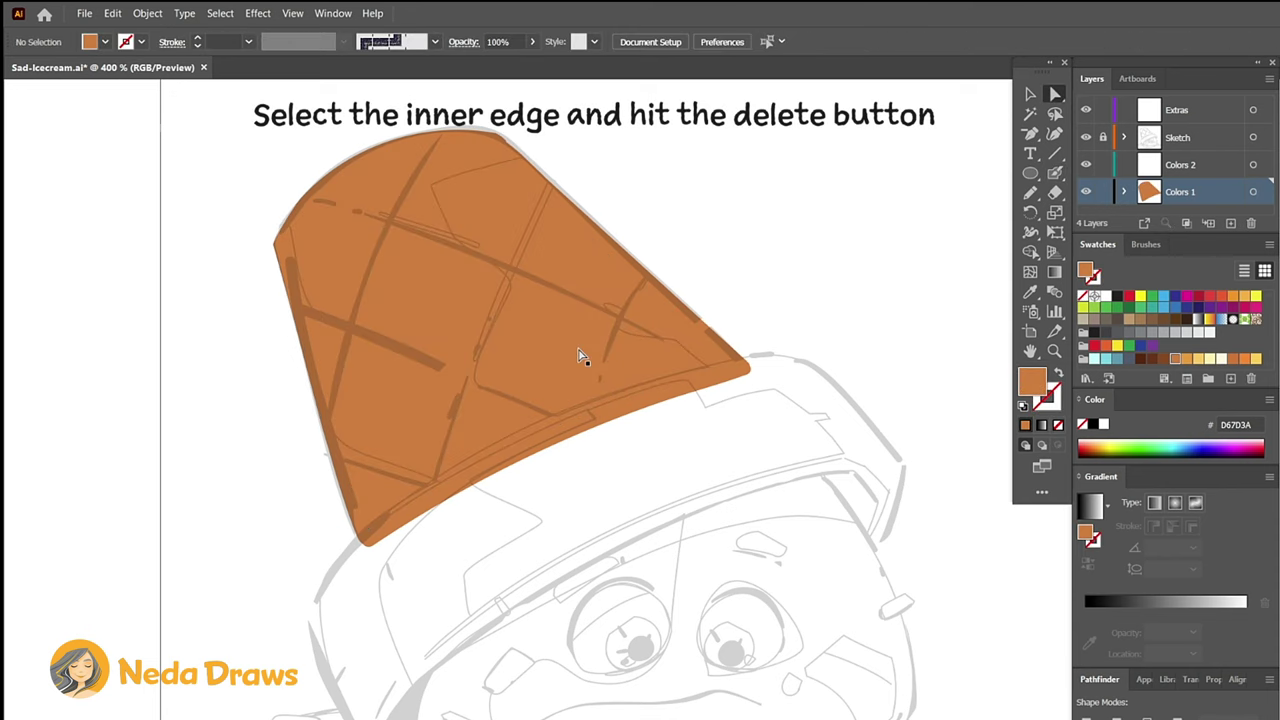
key(ctrl+shift+a)
Paste a copy of the cone in front and fill it lighter orange EE9938.
click(379, 222)
click(113, 13)
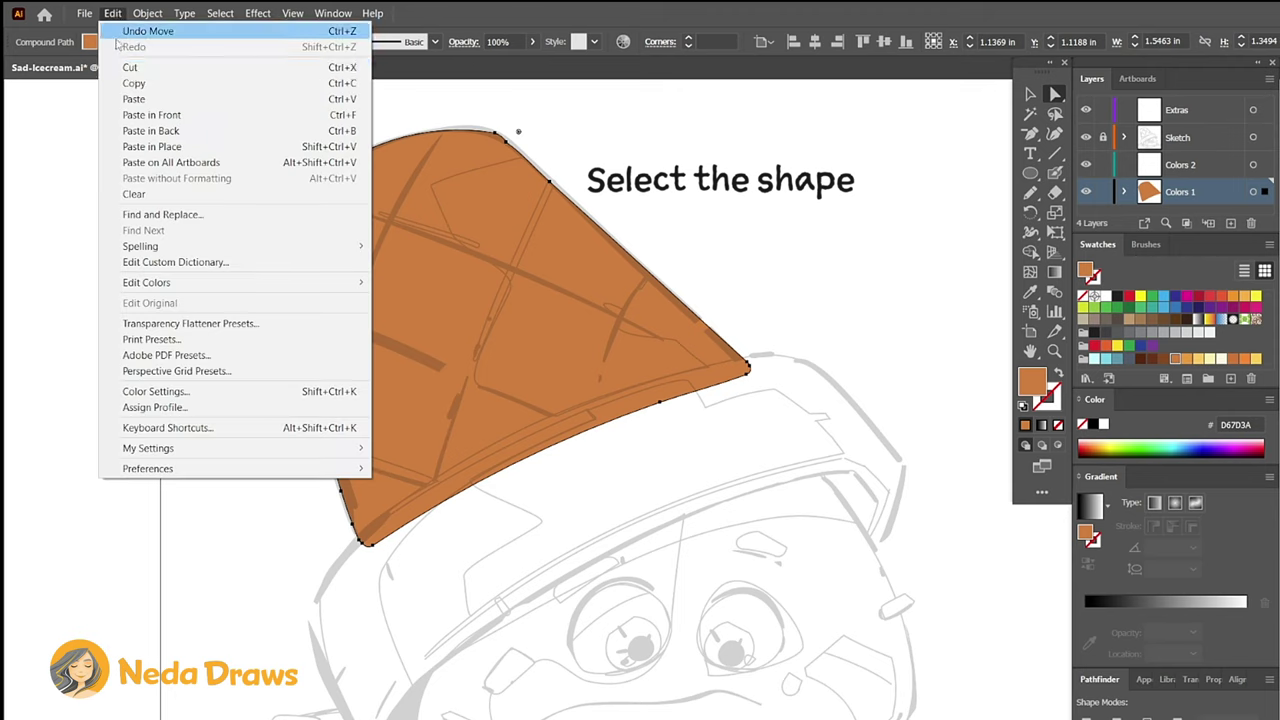
click(133, 83)
click(113, 13)
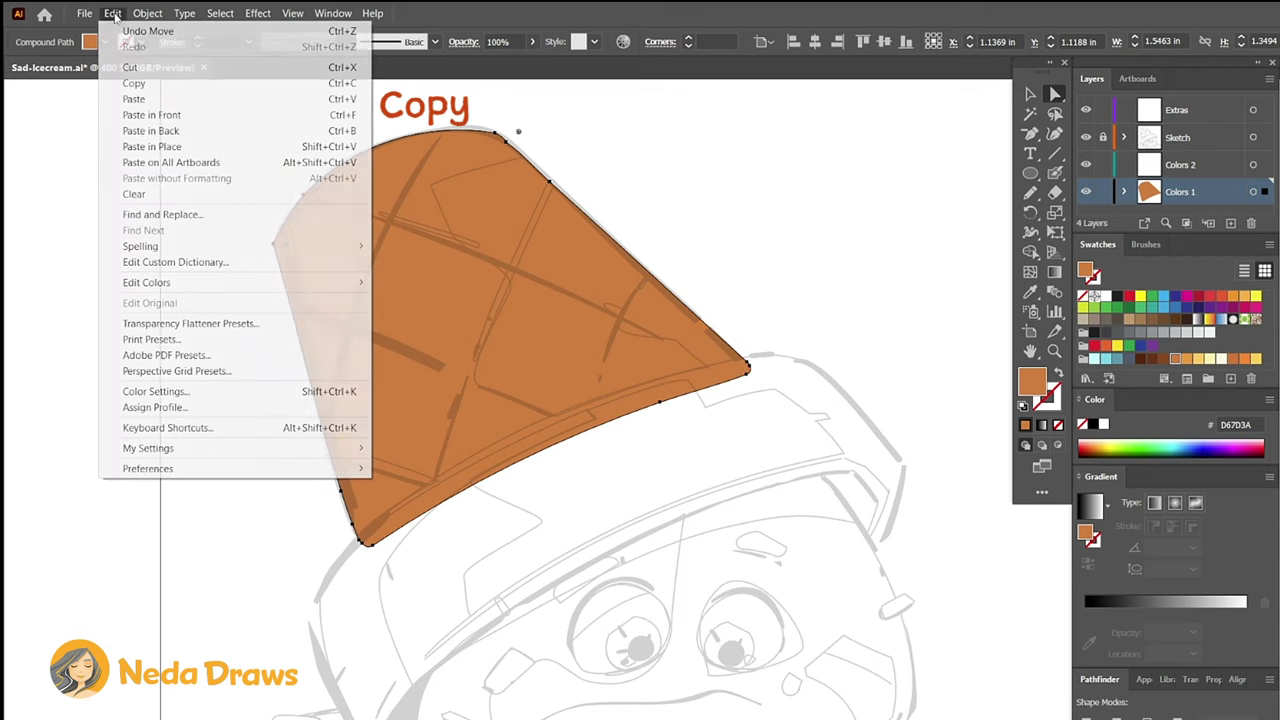
click(172, 115)
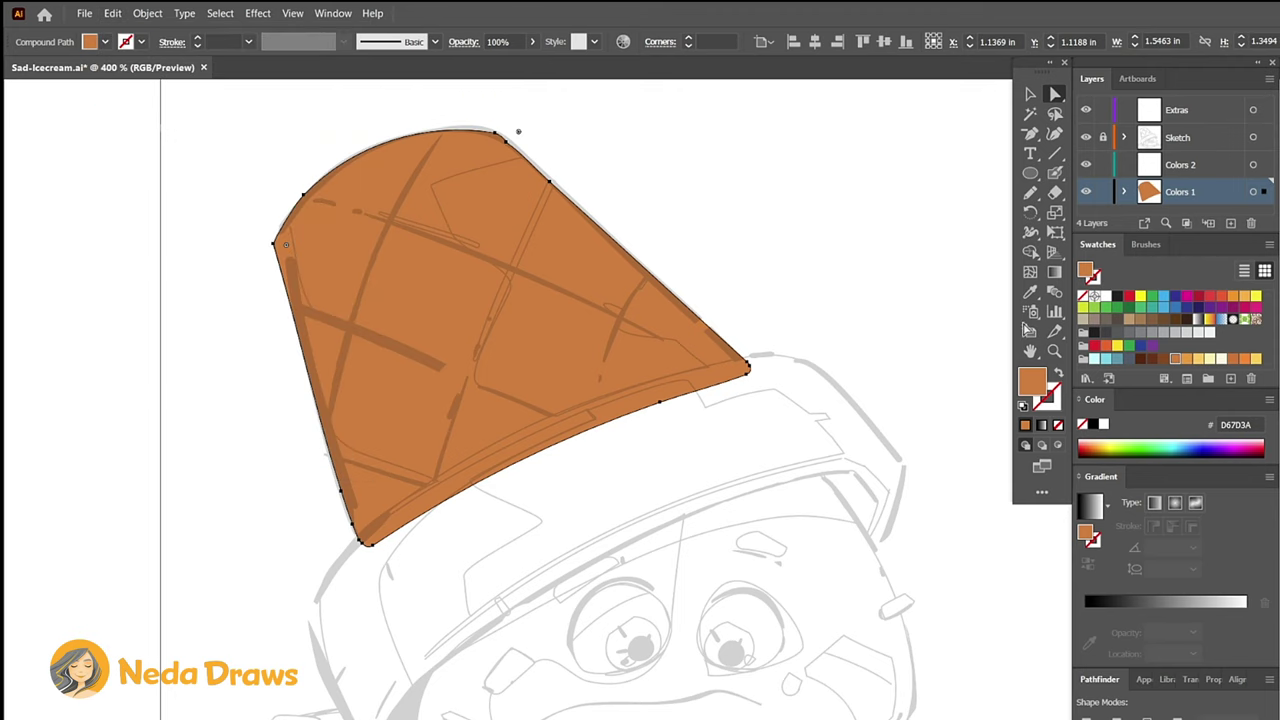
click(1185, 359)
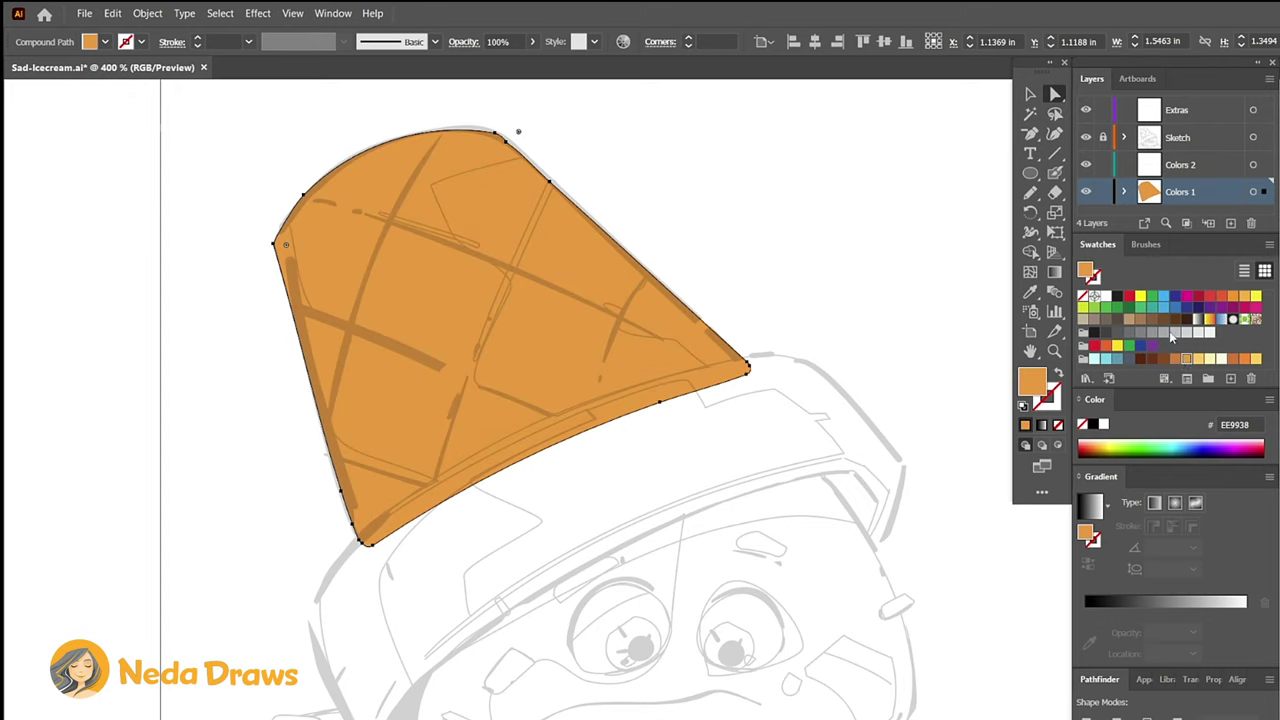
Erase the lighter copy along the cone's left edges and delete the leftover triangle.
click(1055, 194)
drag(294, 186, 325, 388)
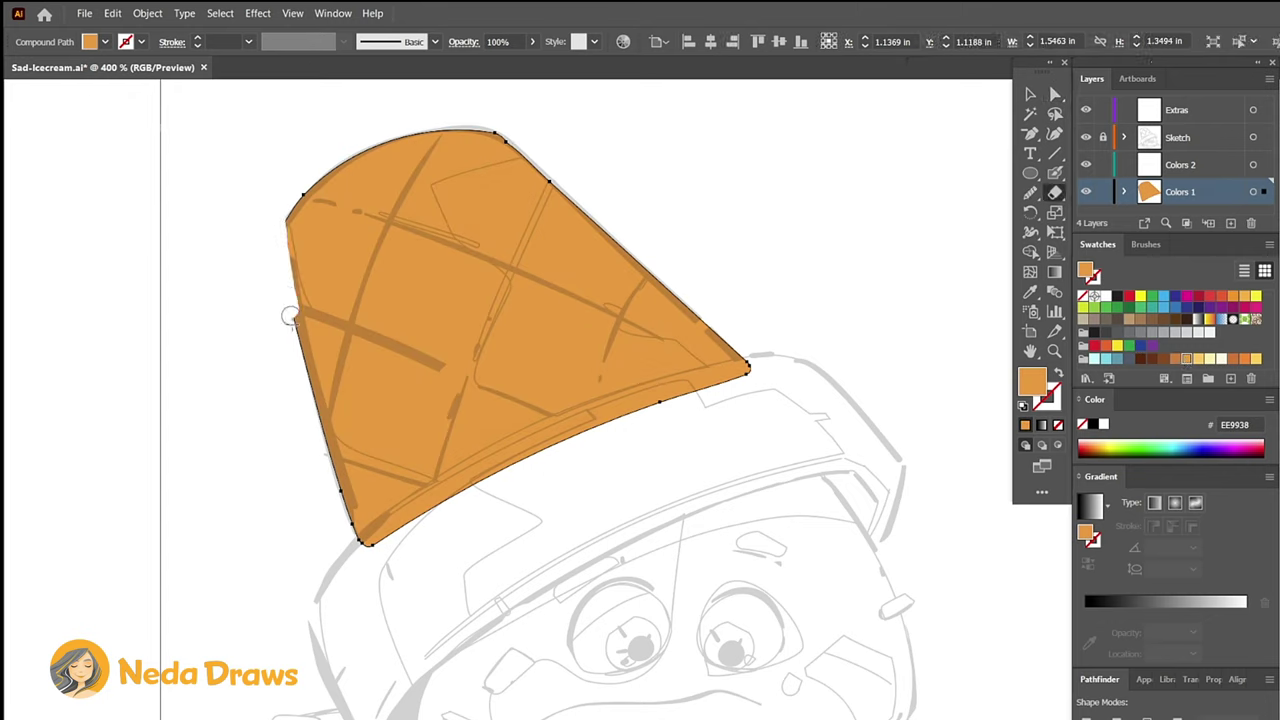
drag(337, 448, 429, 480)
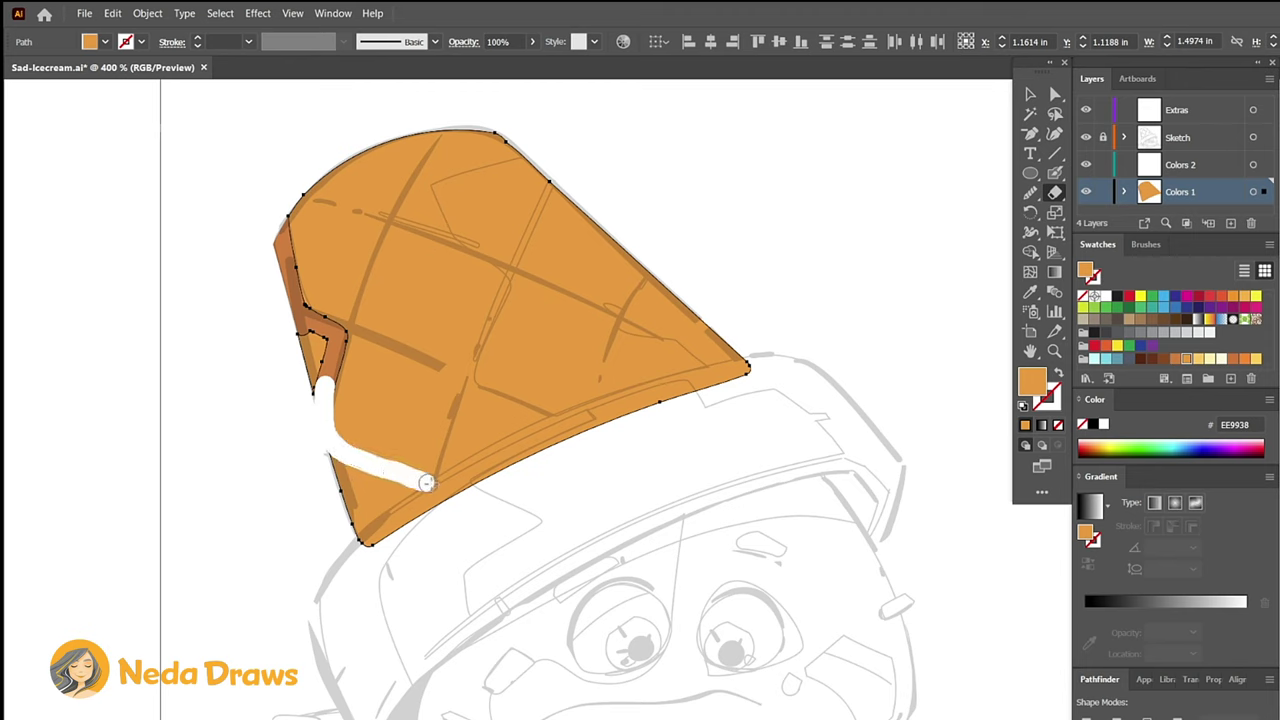
click(1055, 93)
click(820, 230)
click(375, 490)
key(Delete)
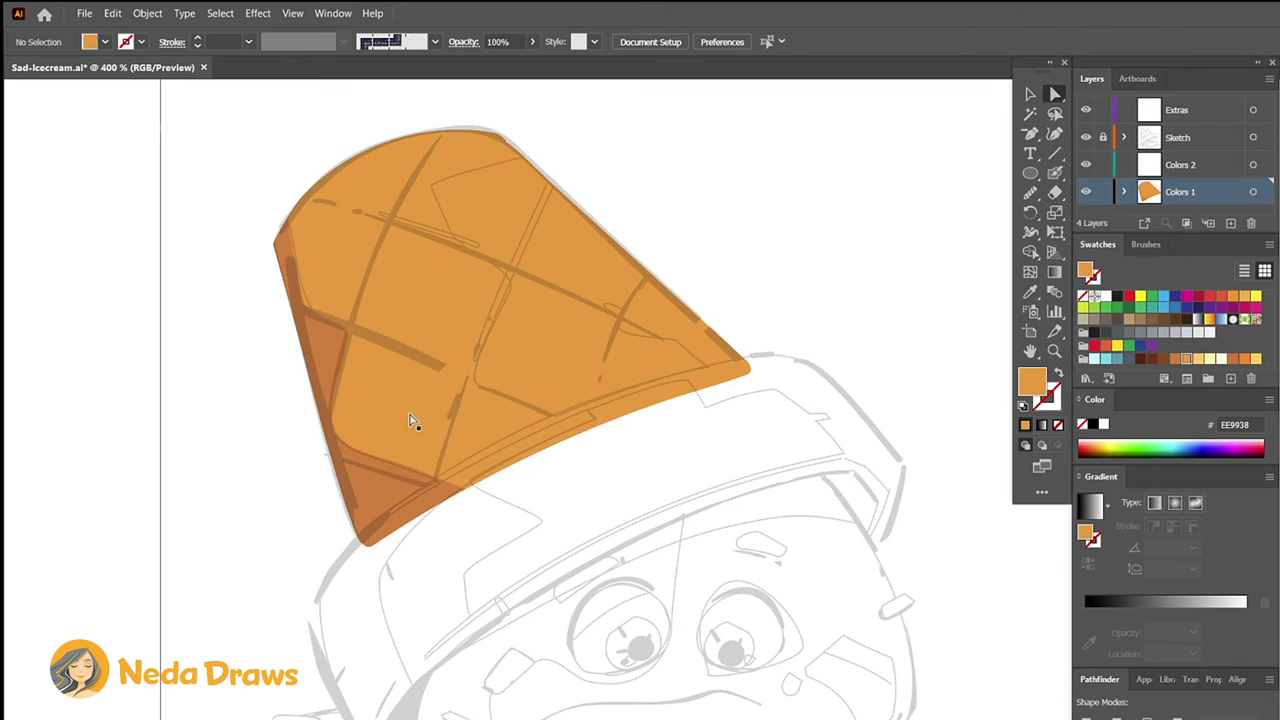
Paste a copy of the lighter cone in front with a light yellow FFCA61 fill.
click(413, 416)
click(112, 13)
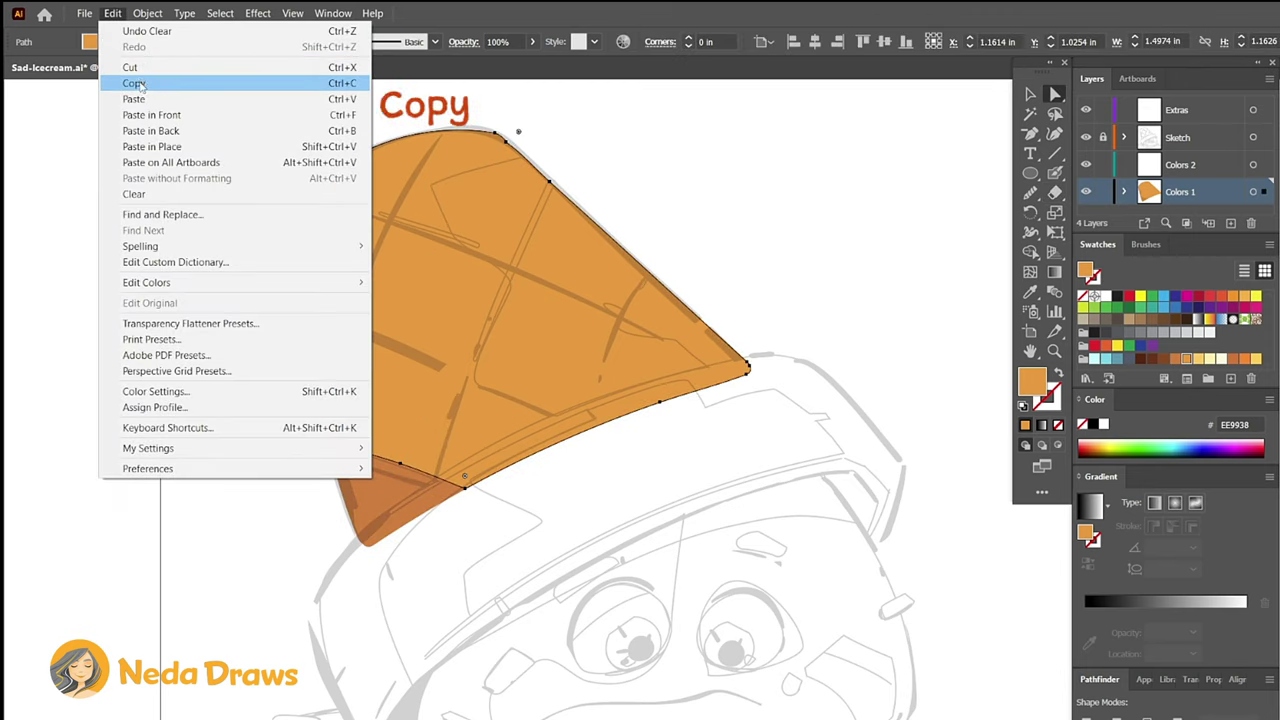
click(124, 83)
click(115, 14)
click(130, 110)
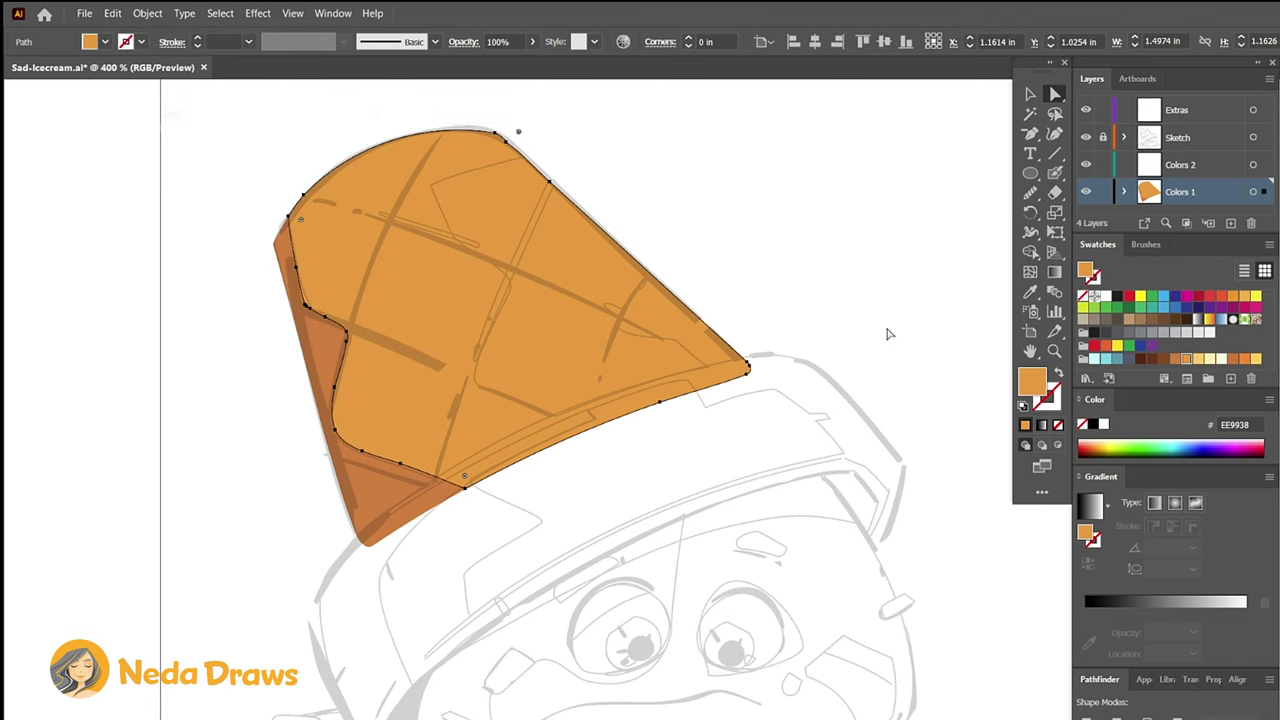
click(1200, 360)
Erase zigzag waffle lines through the yellow layer and delete the stray yellow pieces.
key(shift+e)
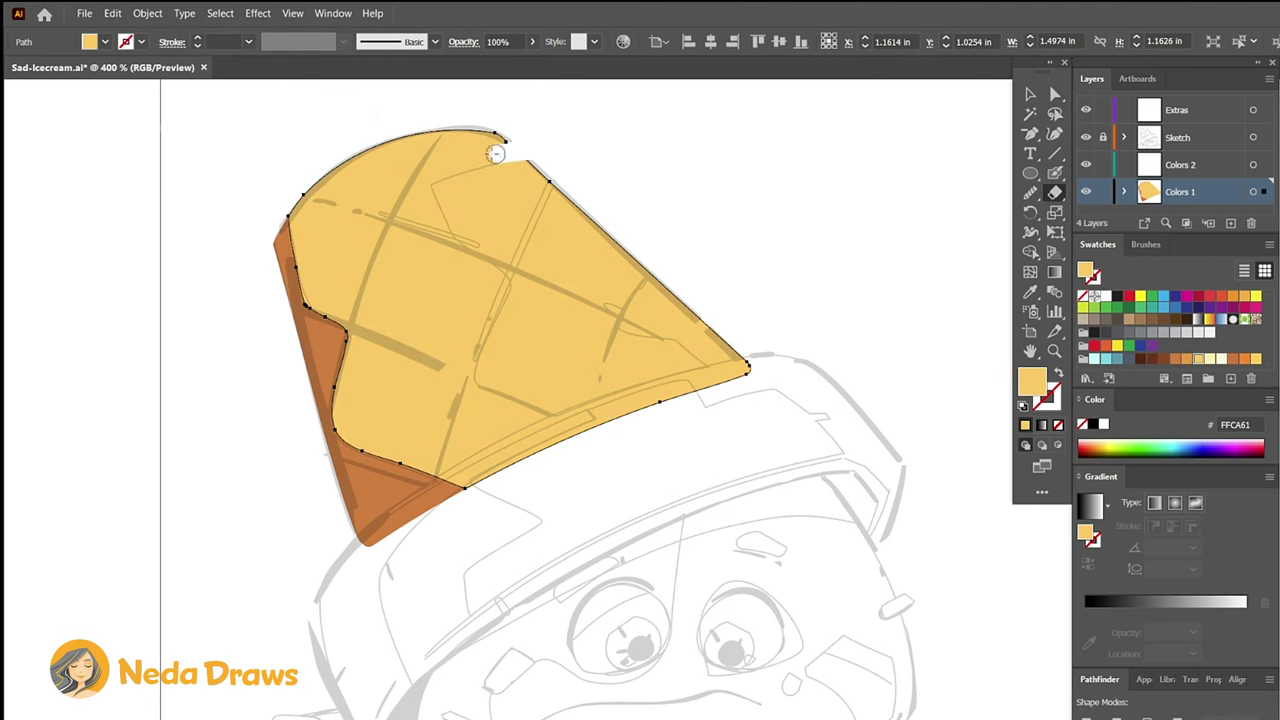
drag(520, 156, 486, 273)
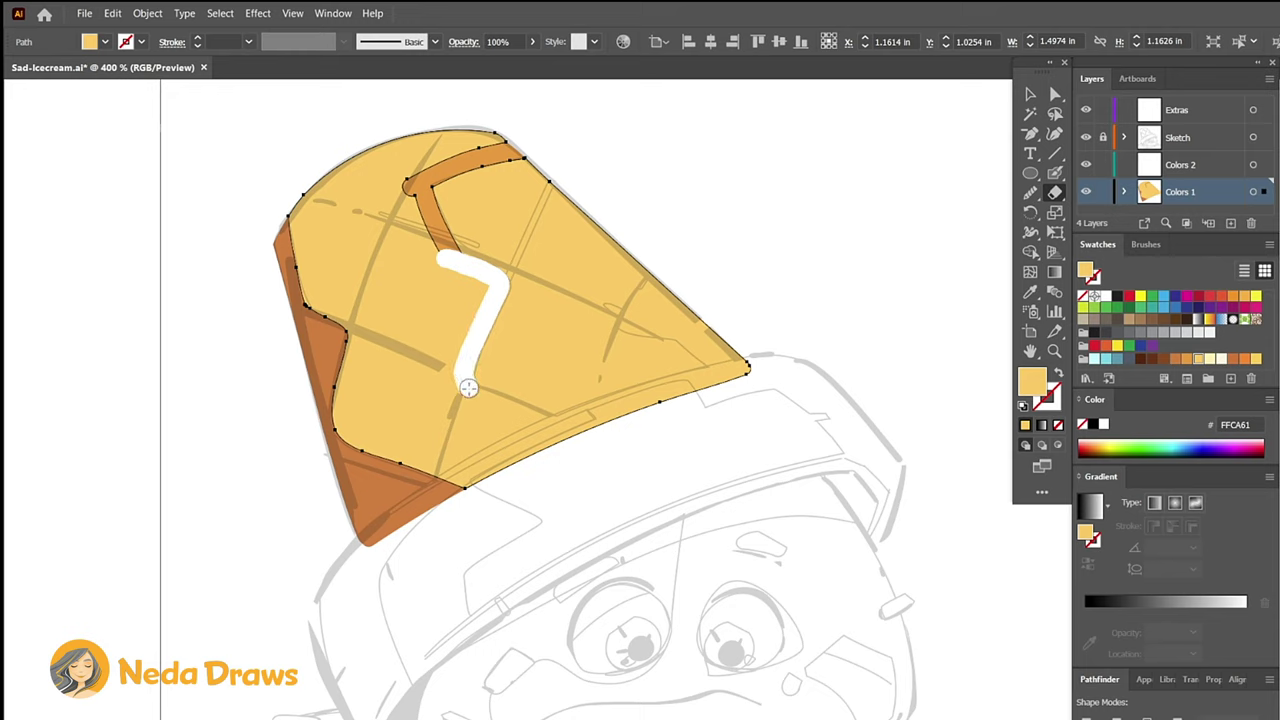
drag(468, 388, 578, 436)
mouse_move(655, 272)
mouse_down()
mouse_move(638, 308)
mouse_move(740, 362)
mouse_up()
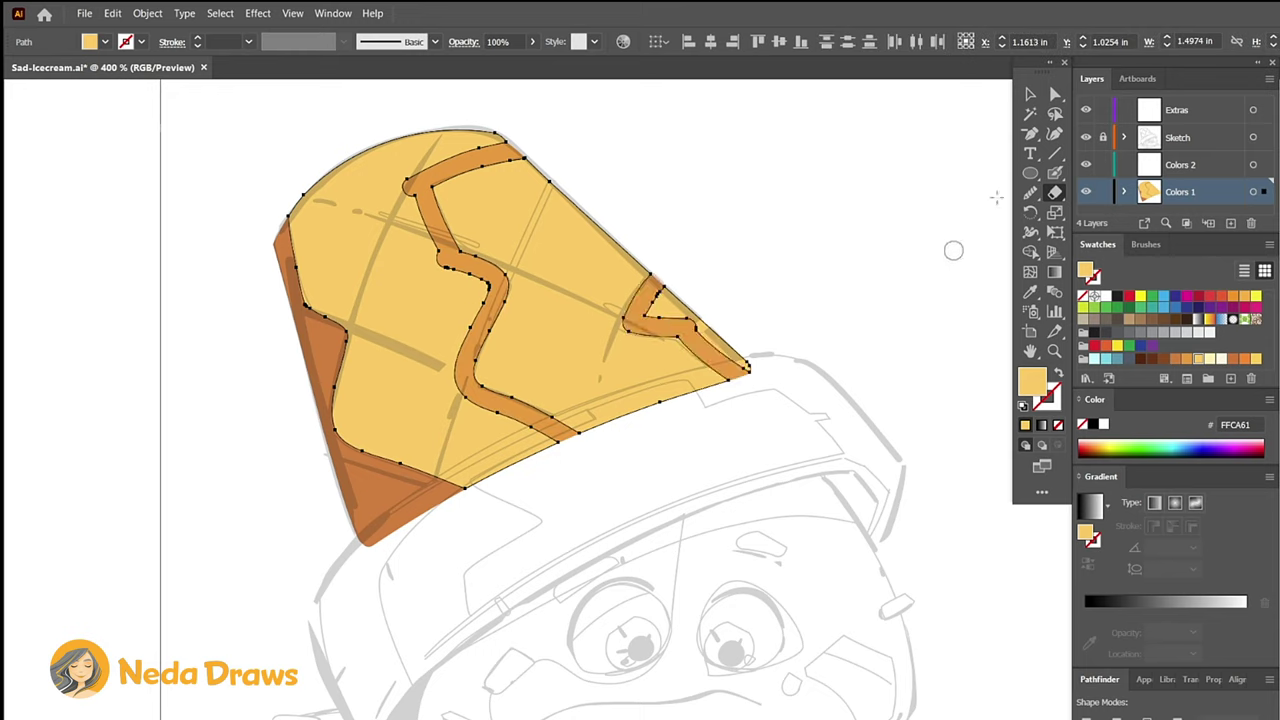
key(a)
click(723, 311)
click(660, 313)
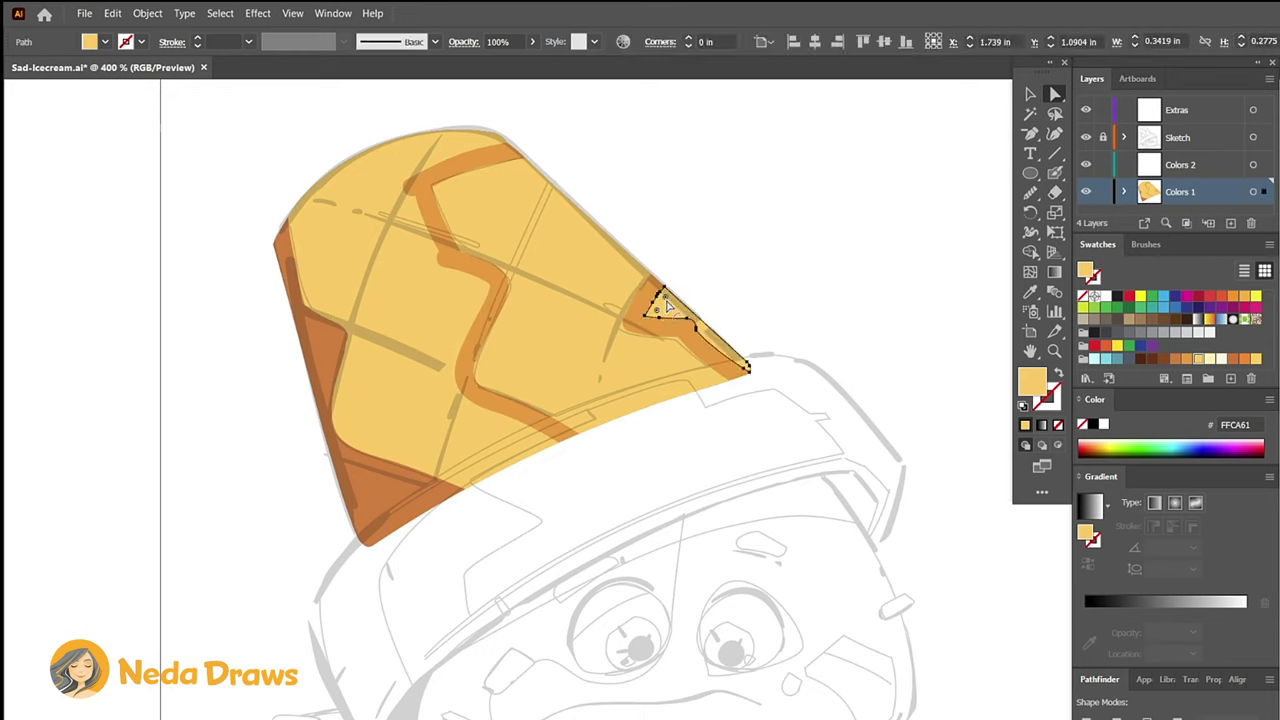
key(Delete)
click(442, 296)
key(Delete)
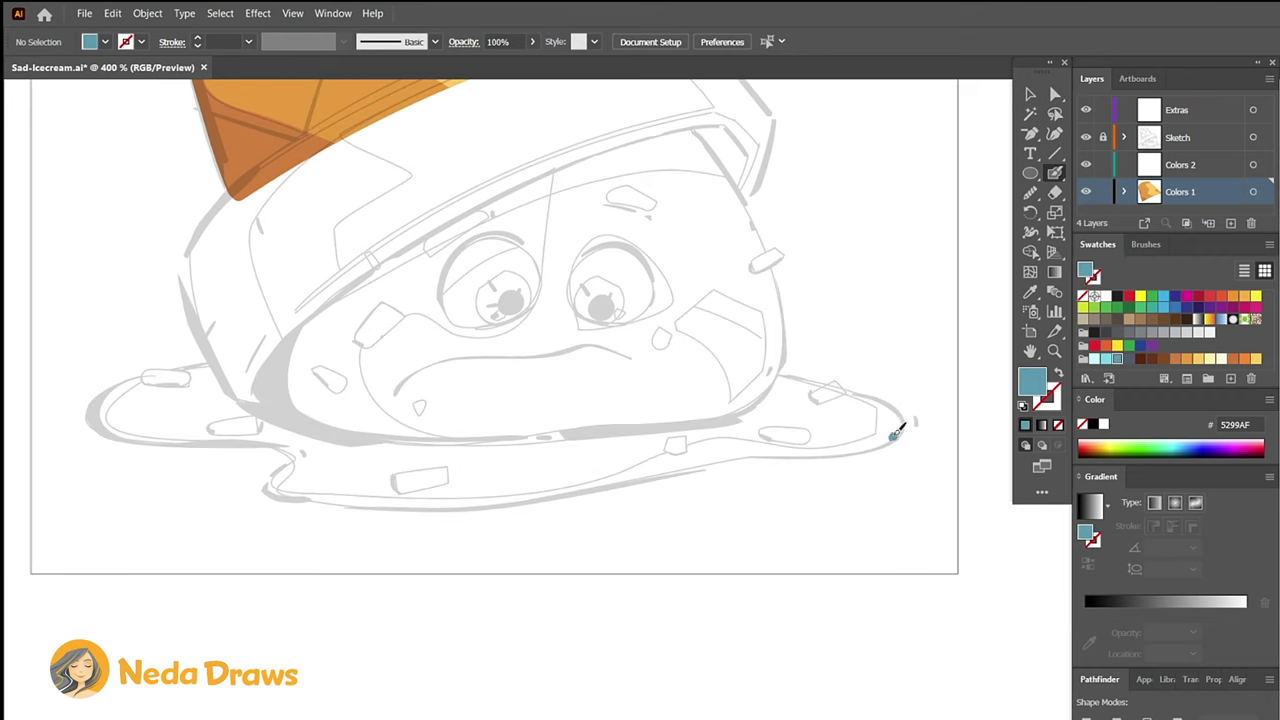
Paint the blue puddle ring and delete its inner edge so it fills solid.
drag(811, 380, 735, 375)
mouse_move(895, 425)
mouse_down()
mouse_move(383, 503)
mouse_move(282, 482)
mouse_move(234, 436)
mouse_move(90, 412)
mouse_move(316, 362)
mouse_move(750, 368)
mouse_up()
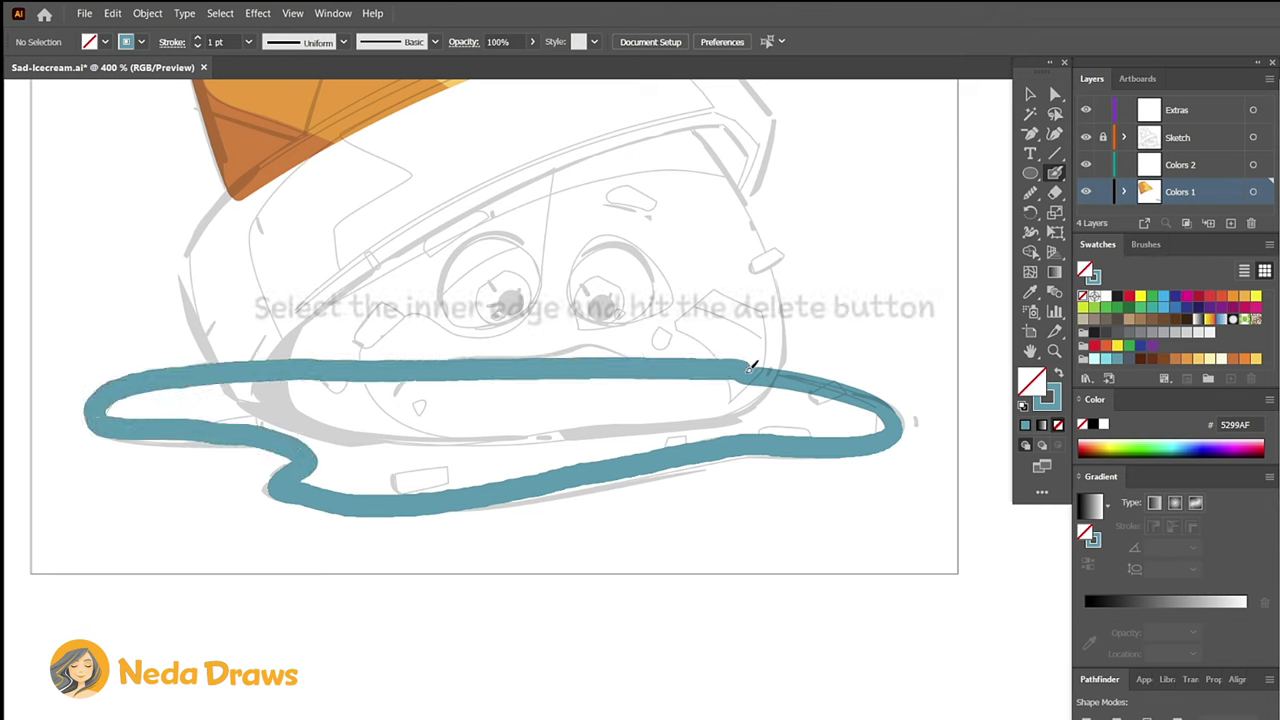
key(a)
click(697, 384)
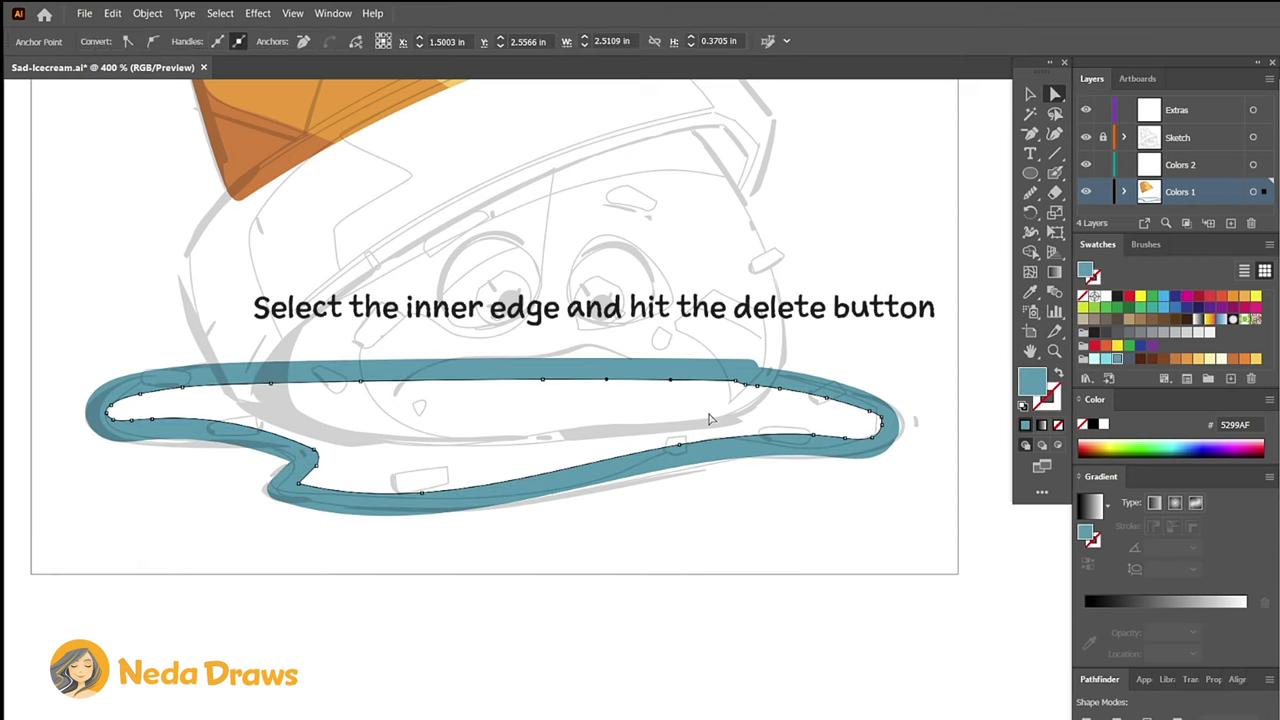
key(Delete)
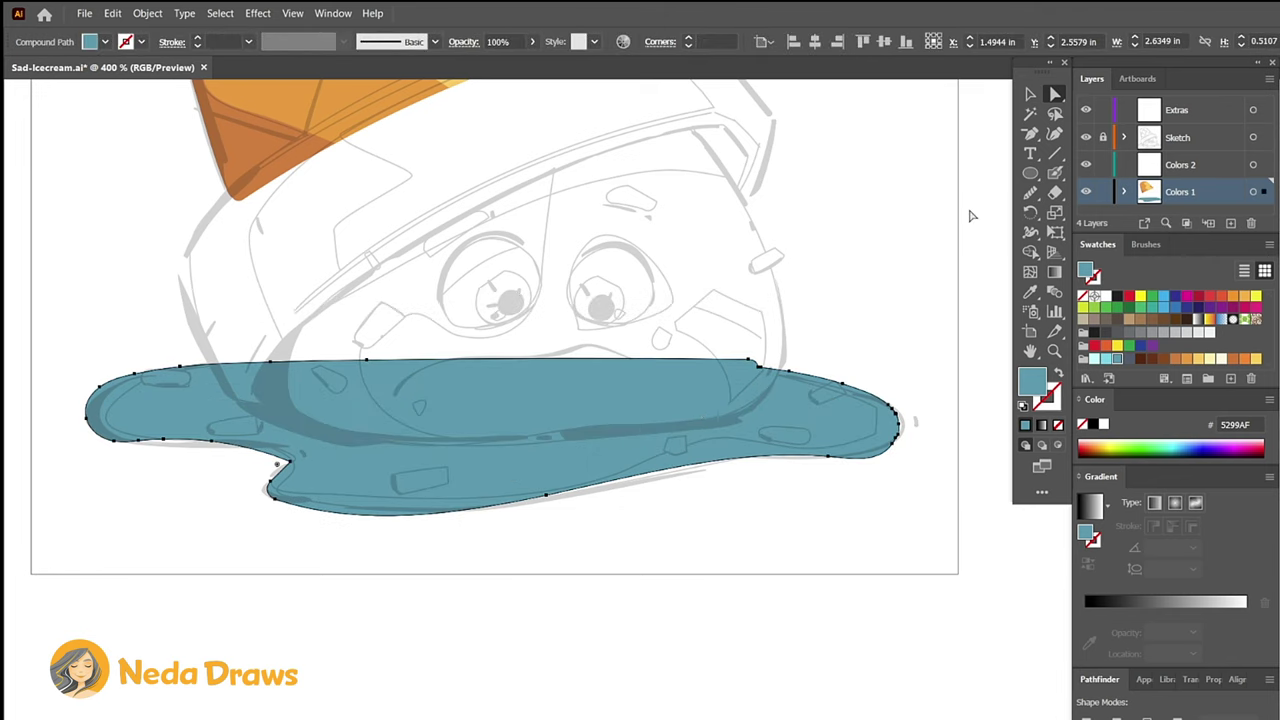
key(shift+b)
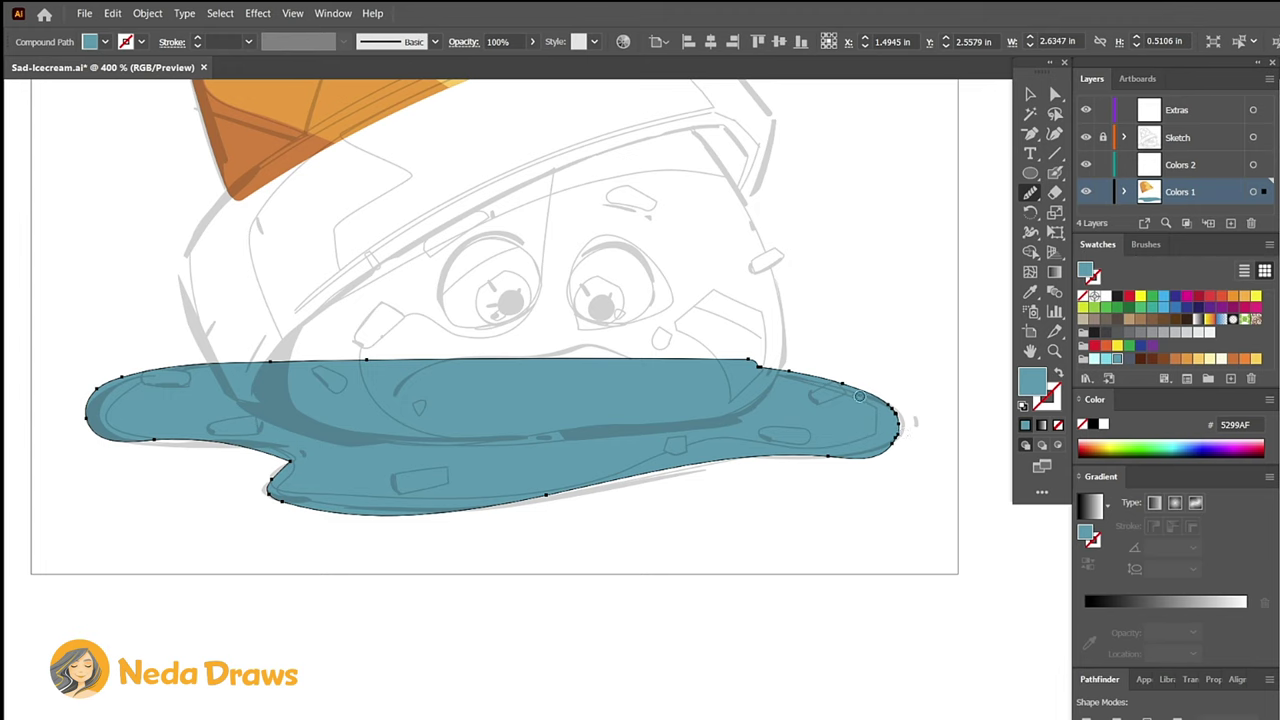
Adjust the puddle's bottom edge anchors, then select the whole blue puddle.
key(a)
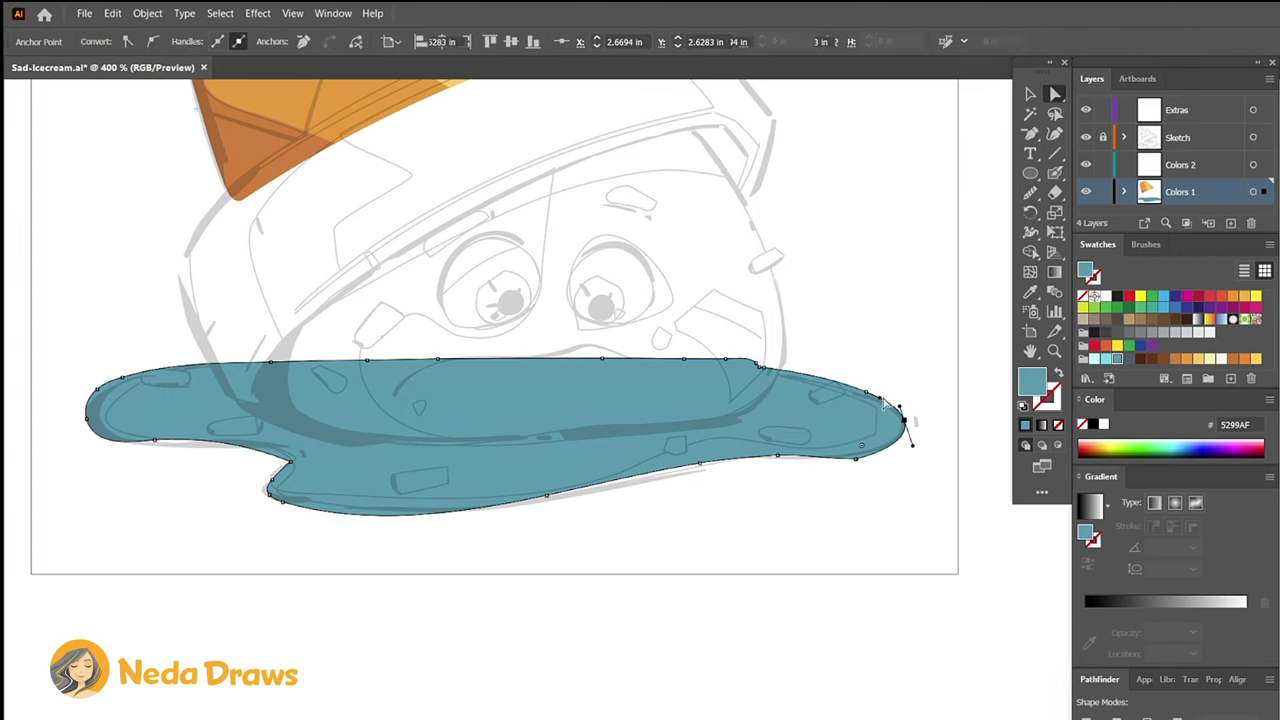
click(561, 503)
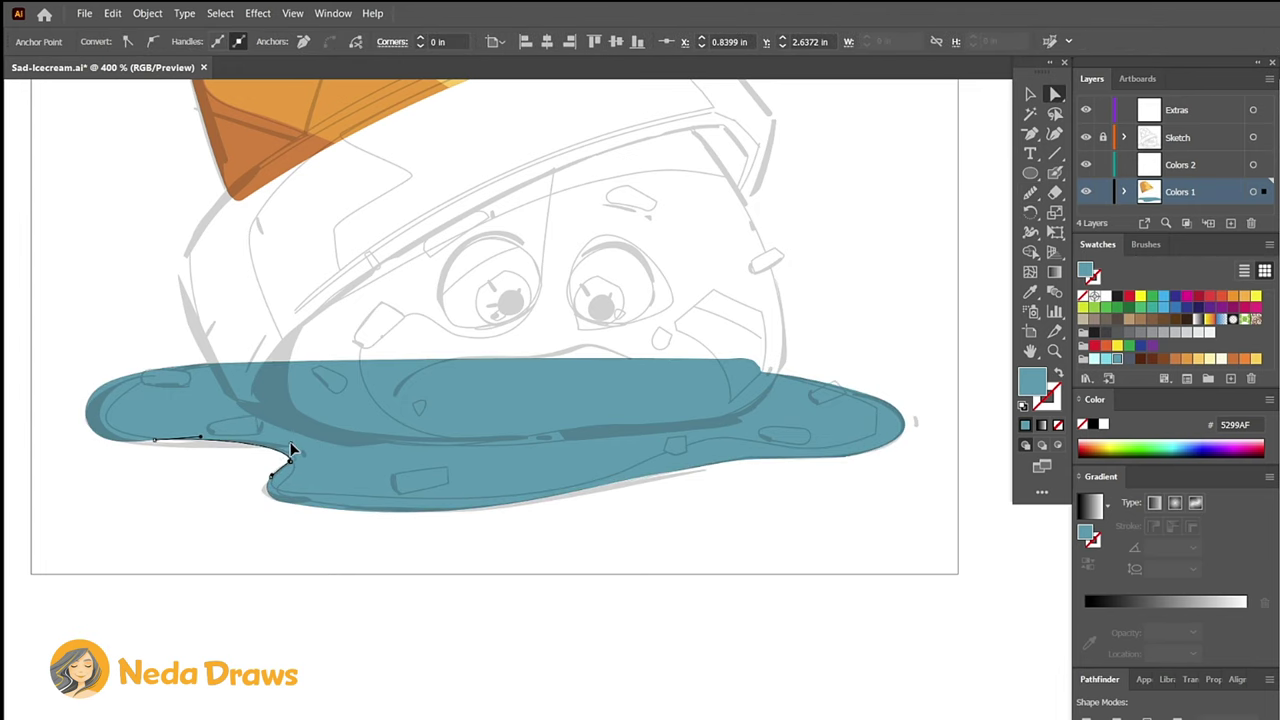
key(ctrl+shift+a)
click(553, 466)
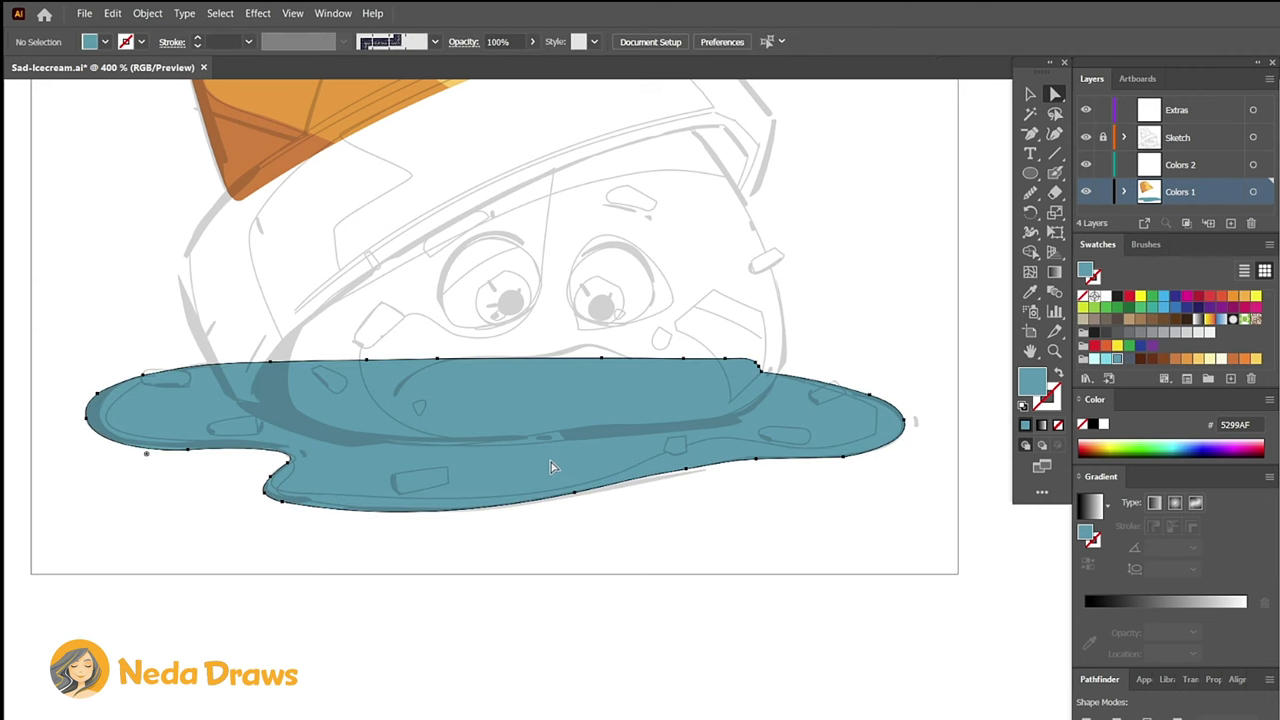
click(113, 13)
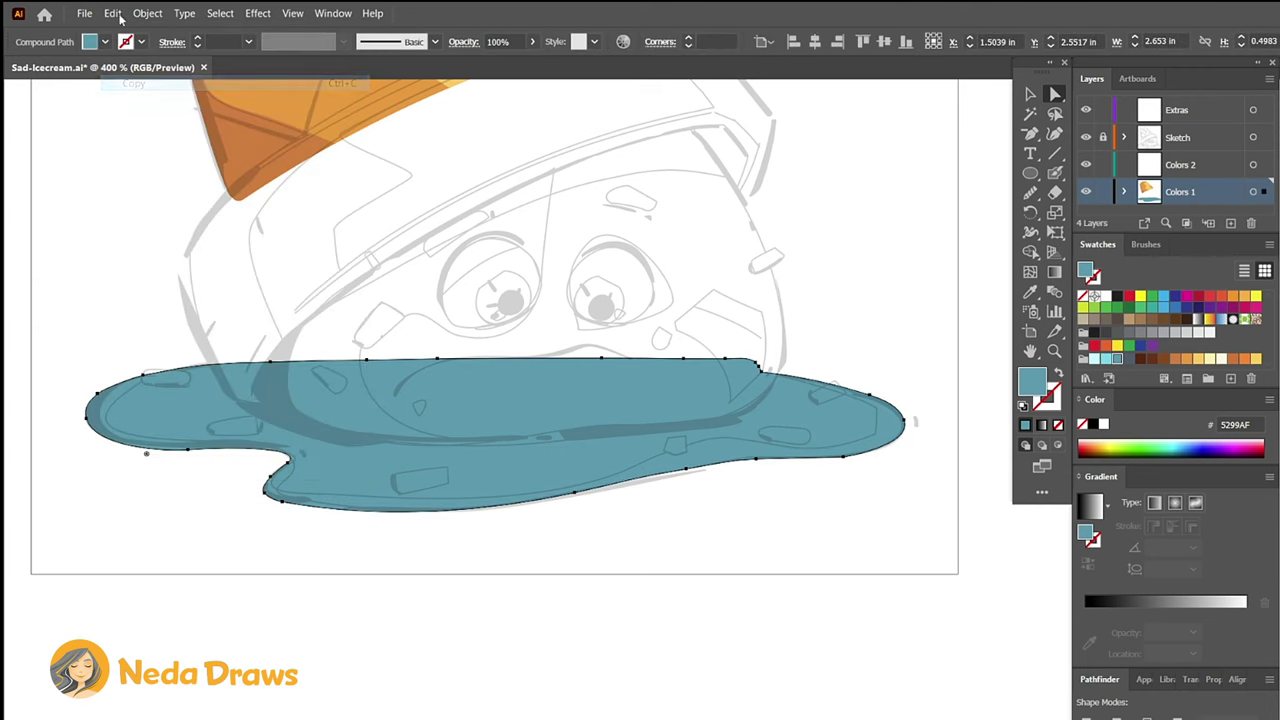
Paste a pale yellow FFF080 copy of the puddle in front and erase its middle.
click(112, 14)
click(170, 116)
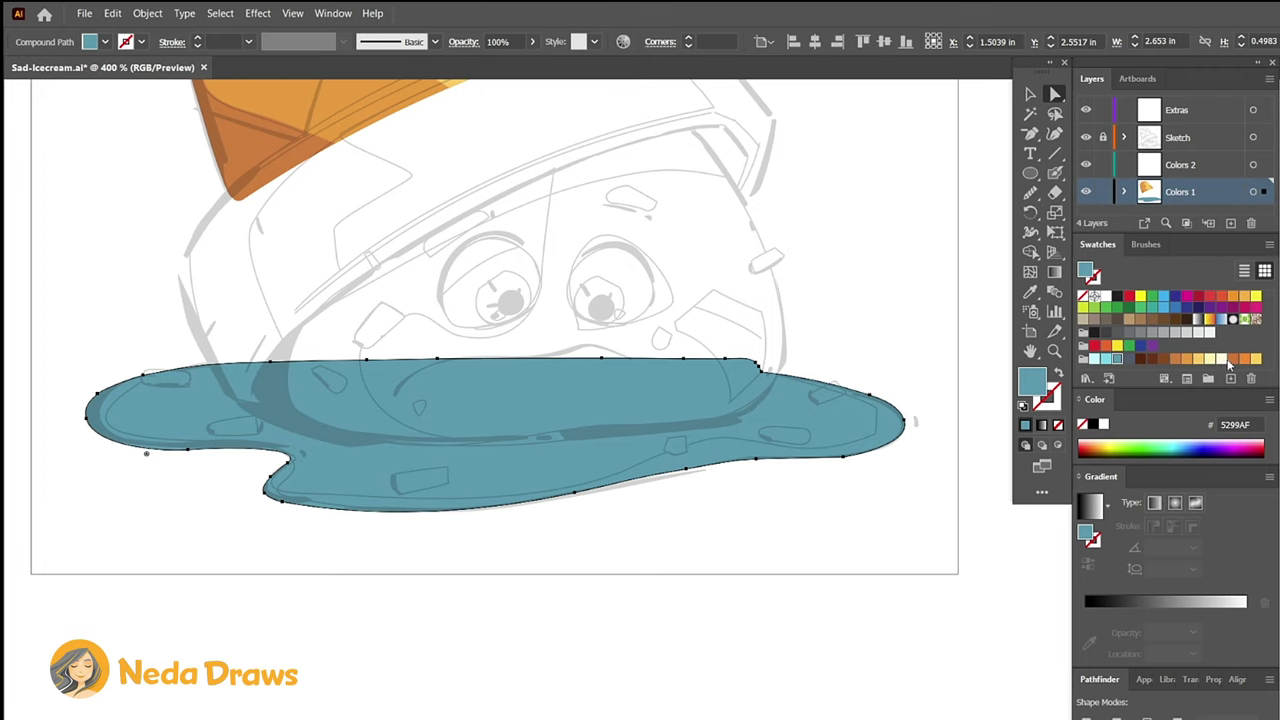
click(1208, 359)
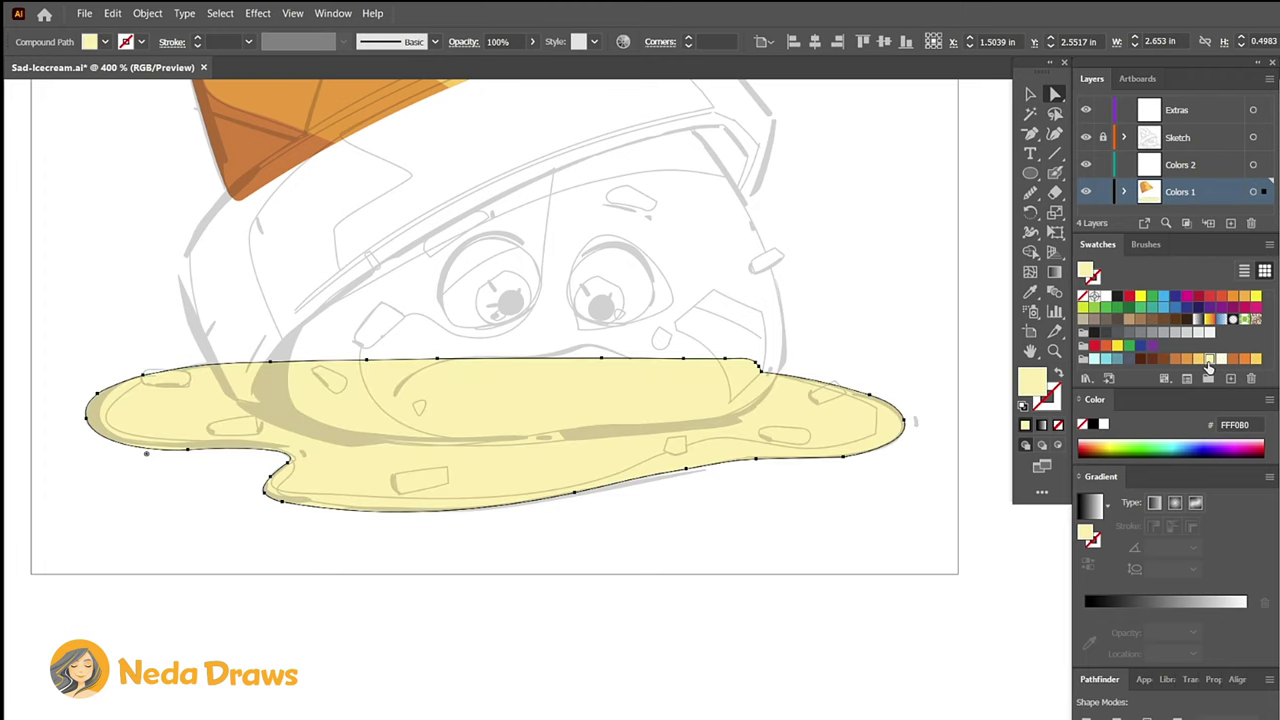
mouse_move(775, 382)
mouse_down()
mouse_move(866, 412)
mouse_move(390, 490)
mouse_move(286, 476)
mouse_move(200, 440)
mouse_move(150, 385)
mouse_up()
Bring the blue puddle to the front and tweak the yellow rim's edge points.
click(1055, 93)
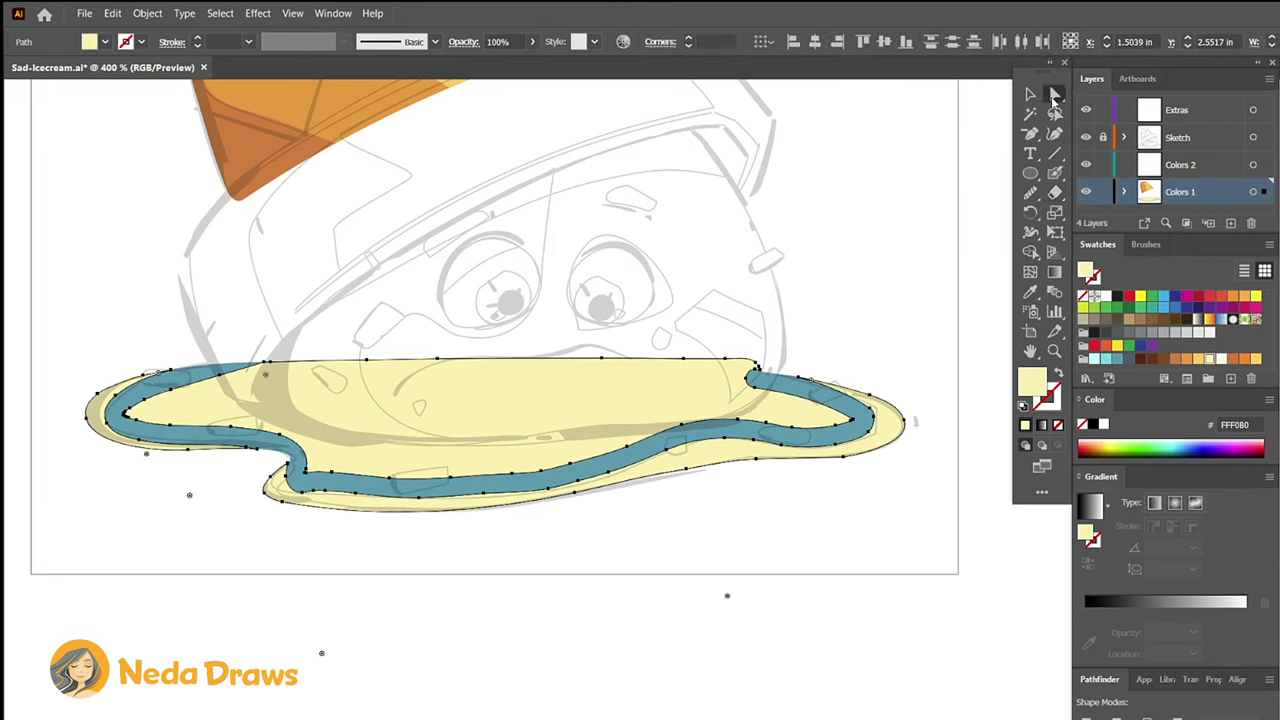
click(810, 427)
key(ctrl+shift+bracketright)
click(871, 421)
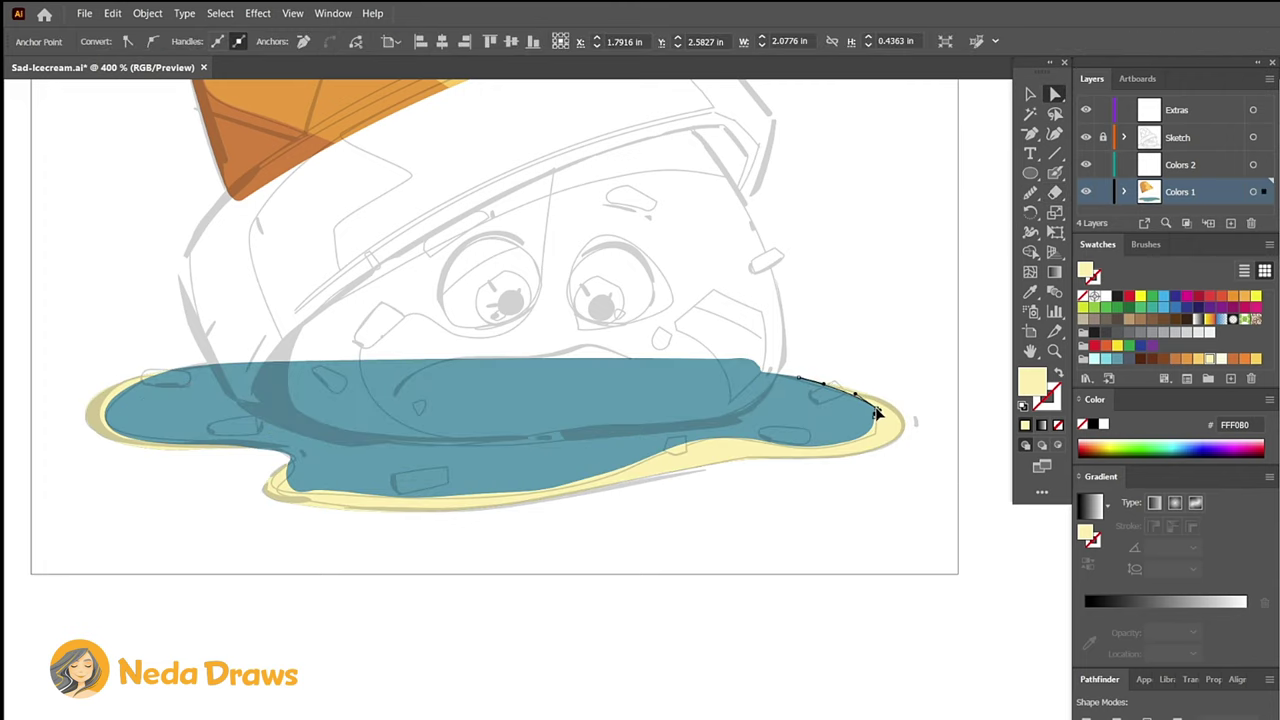
key(shift+b)
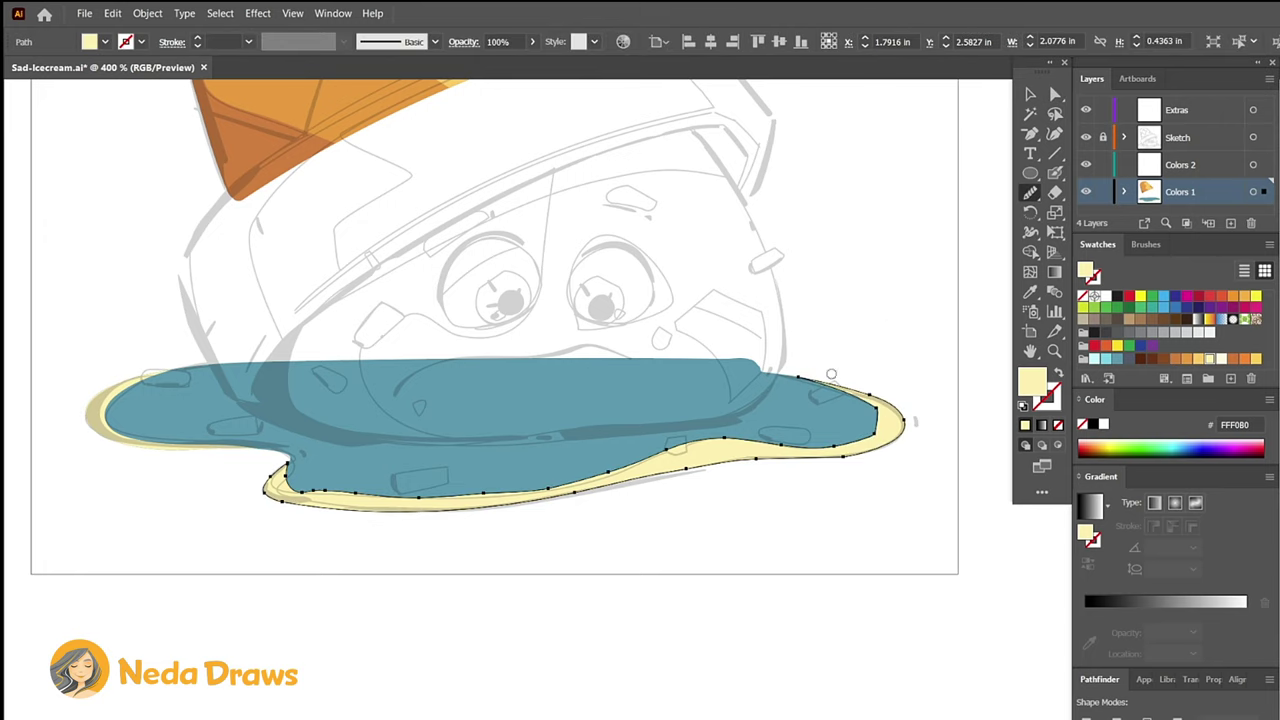
key(a)
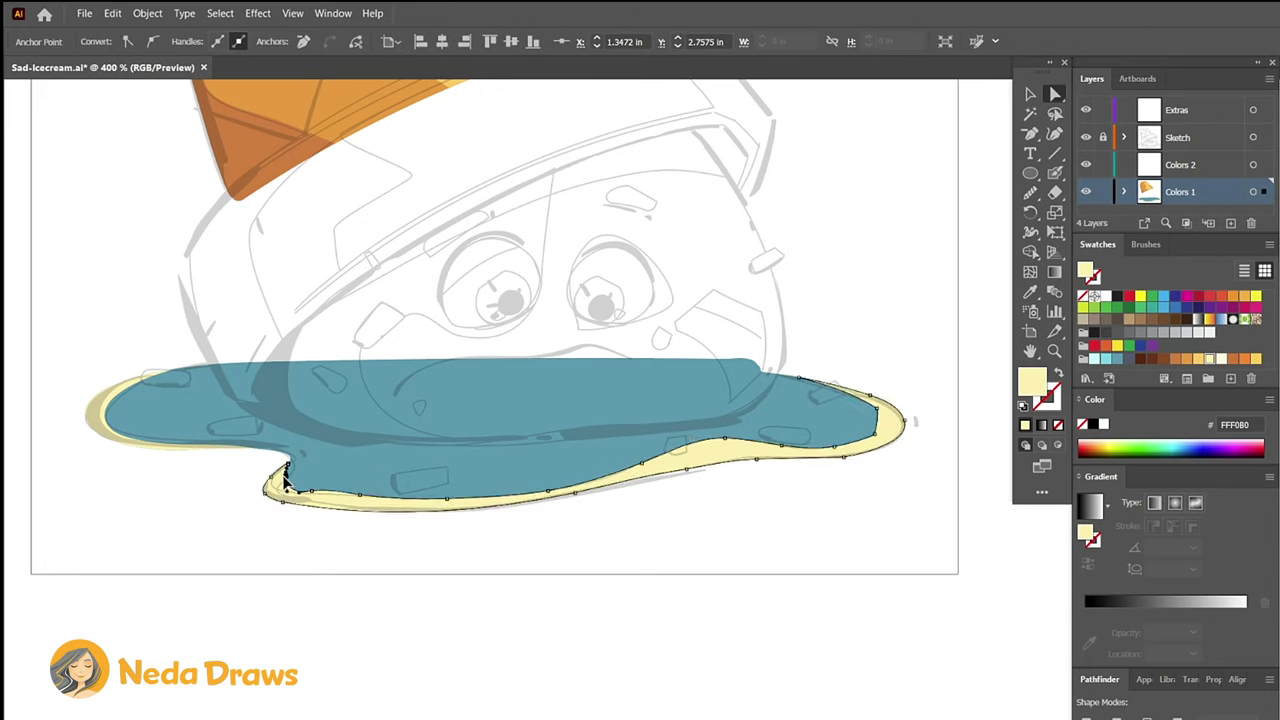
click(328, 496)
key(ctrl+shift+a)
key(ctrl+equal)
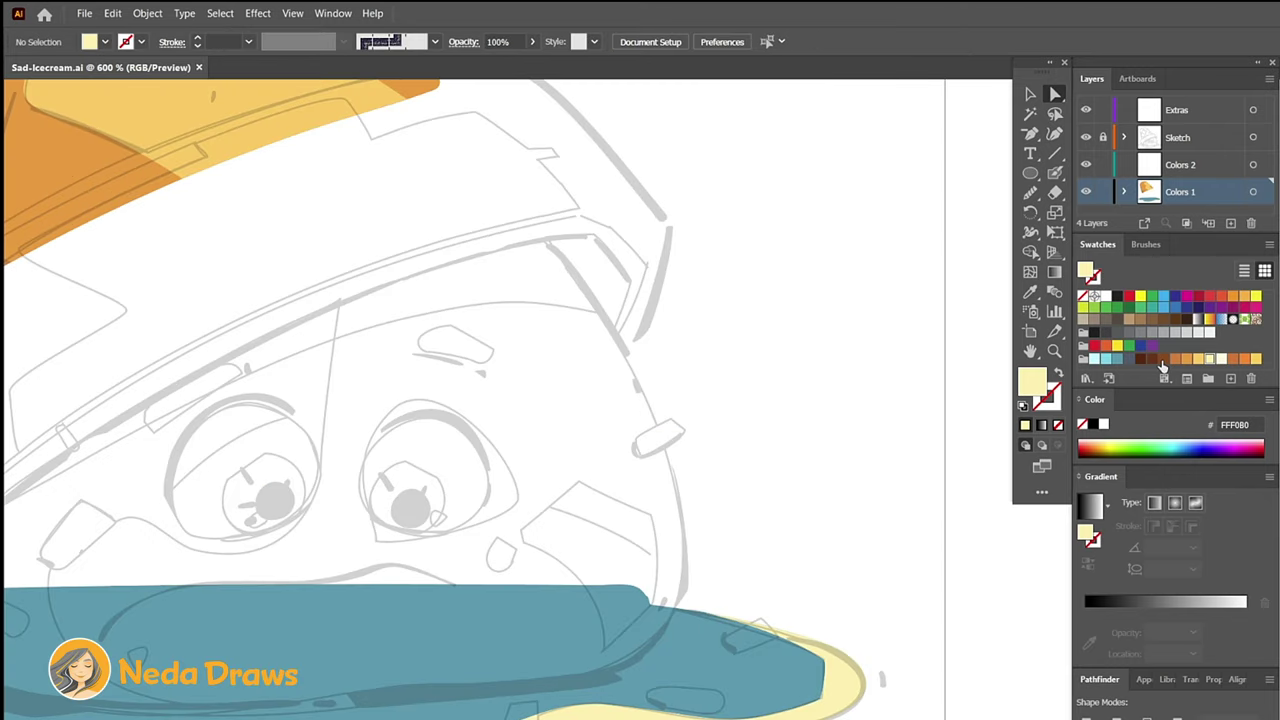
Draw a solid dark brown 8C481B shading shape at the ice cream's upper-right edge.
click(1163, 358)
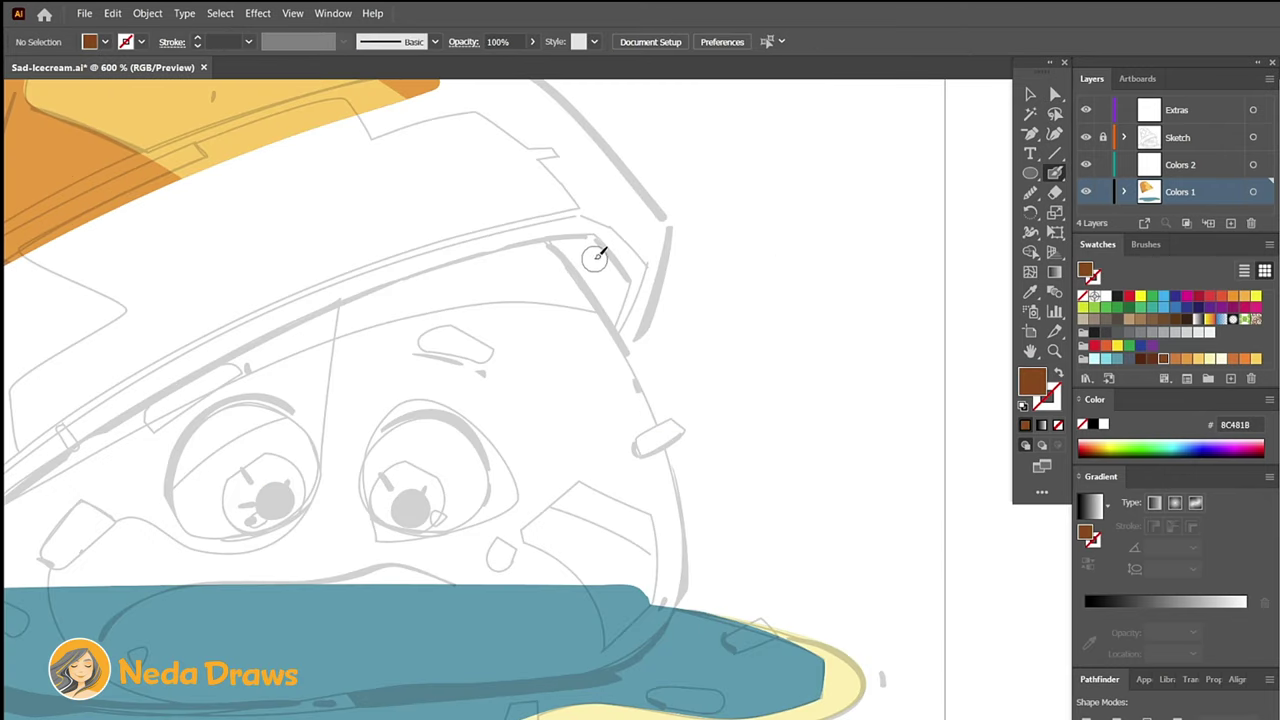
key(shift+x)
drag(631, 270, 621, 298)
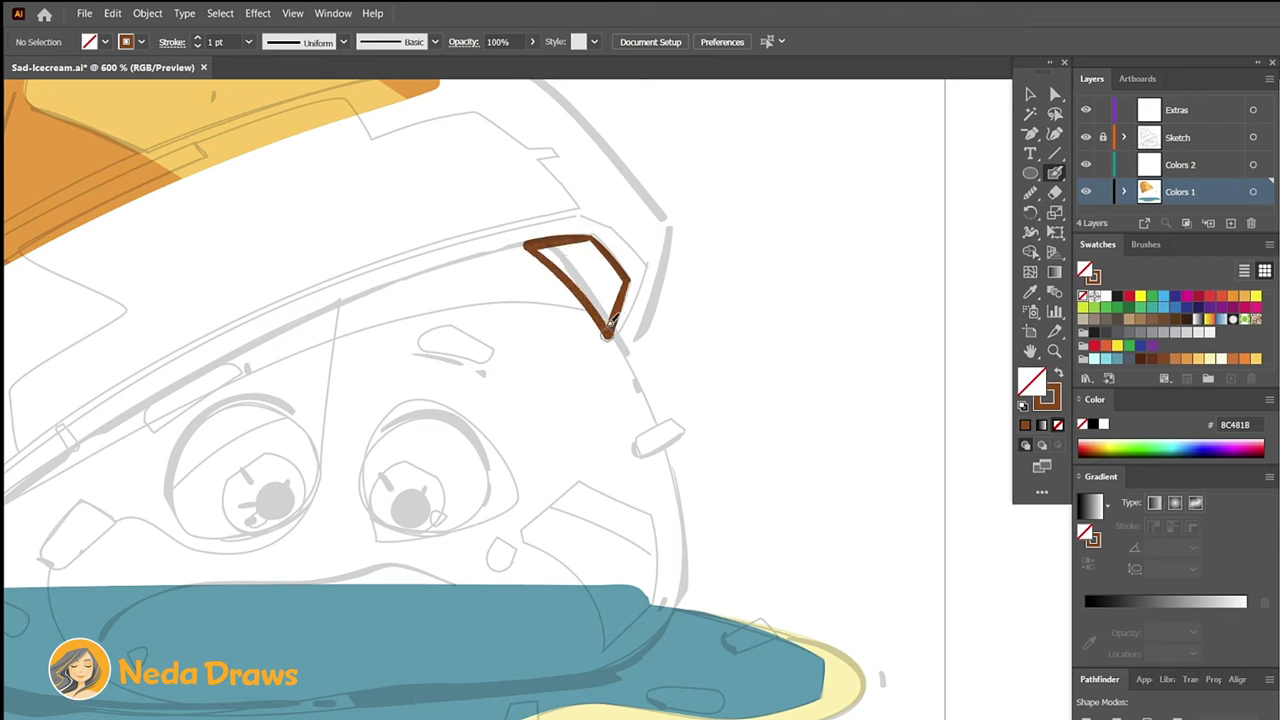
key(a)
click(608, 272)
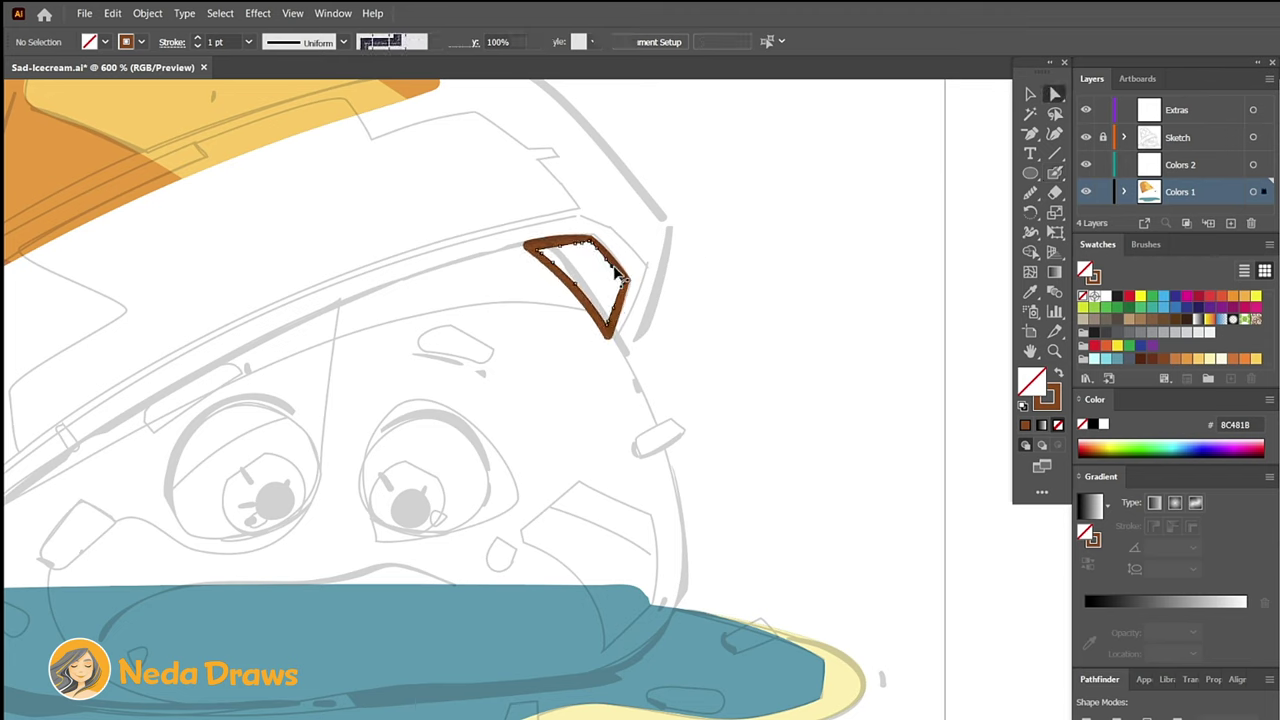
key(shift+x)
click(669, 292)
Draw and reshape a curved dark brown sliver at the ice cream's lower left.
drag(669, 299, 1037, 237)
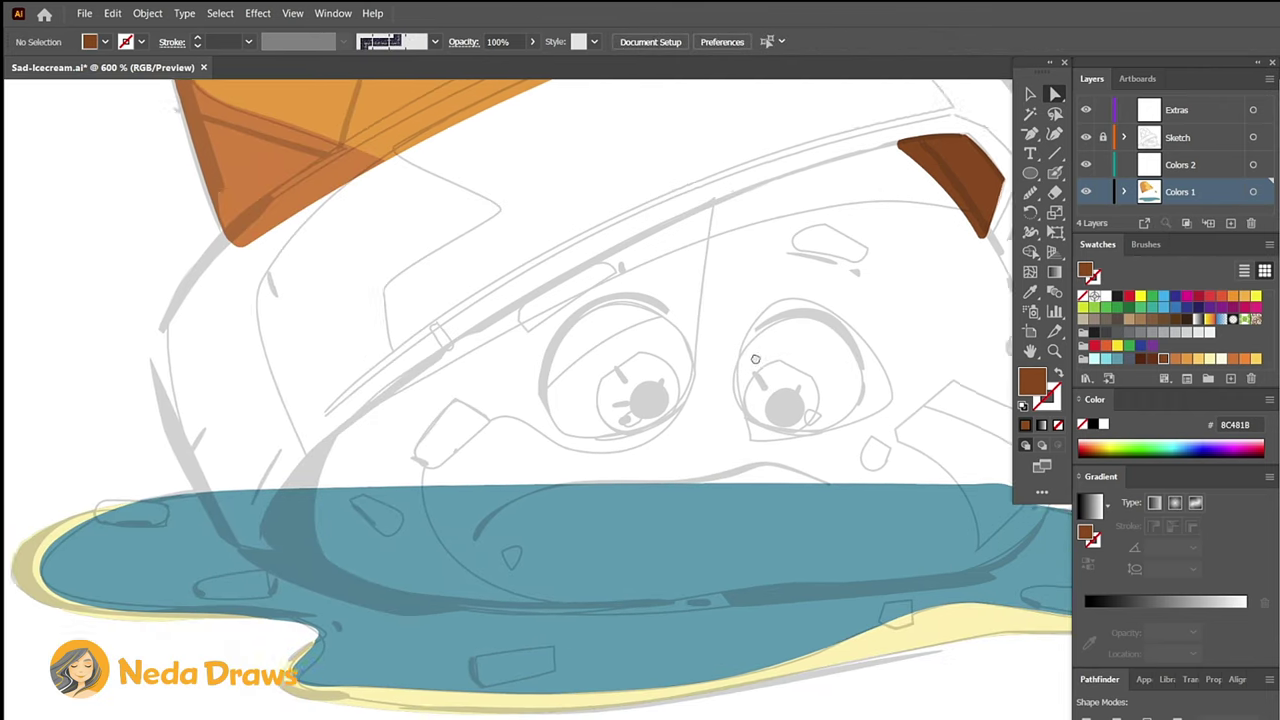
click(1056, 174)
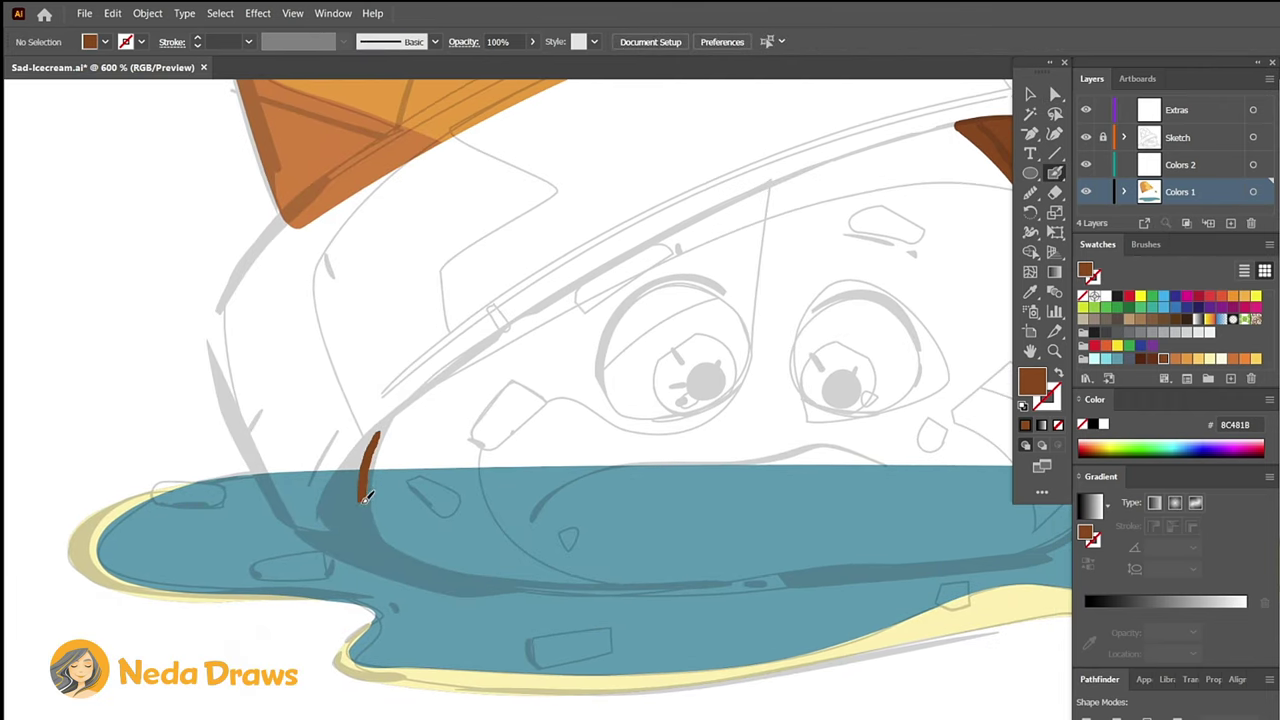
key(shift+x)
drag(378, 434, 377, 544)
click(1054, 94)
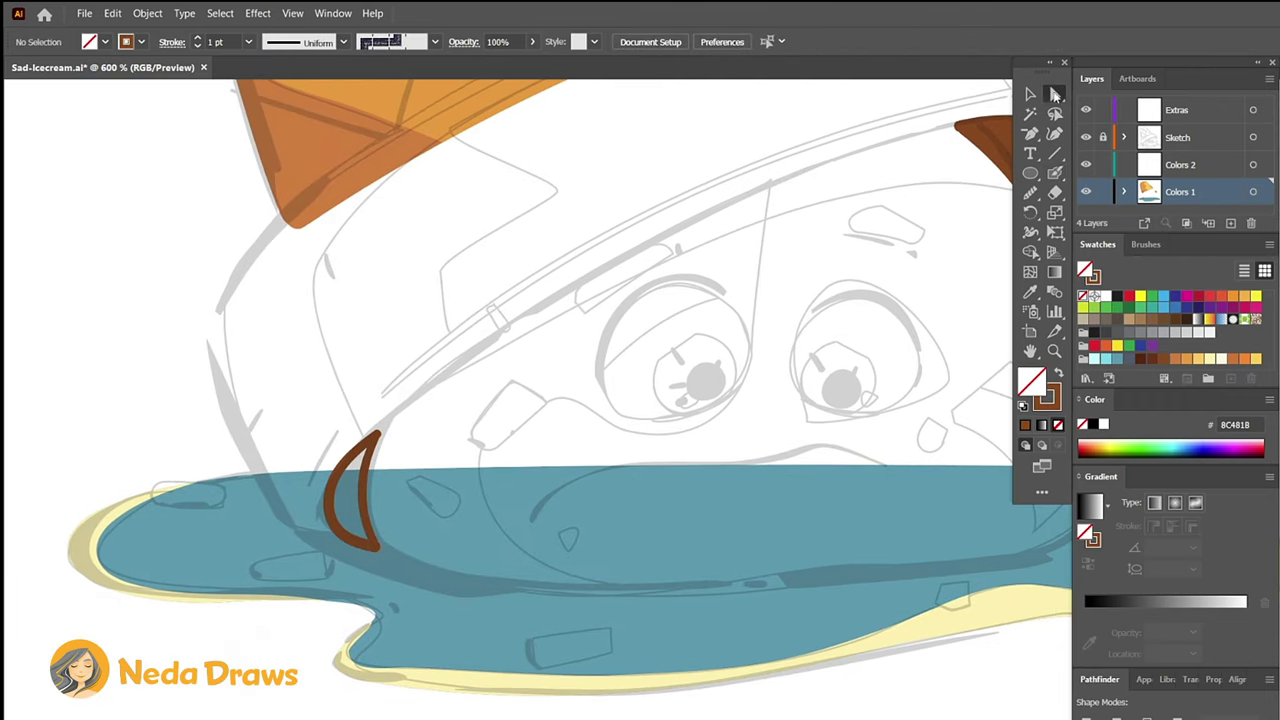
click(363, 487)
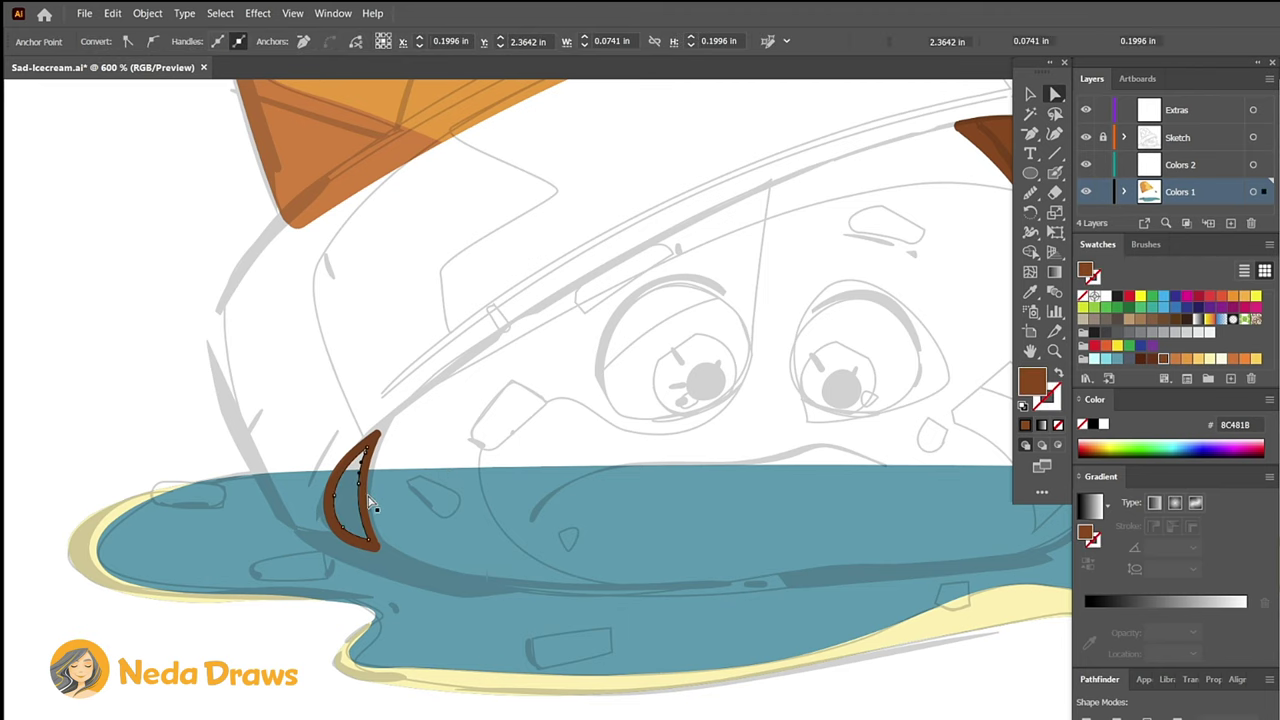
drag(380, 425, 430, 345)
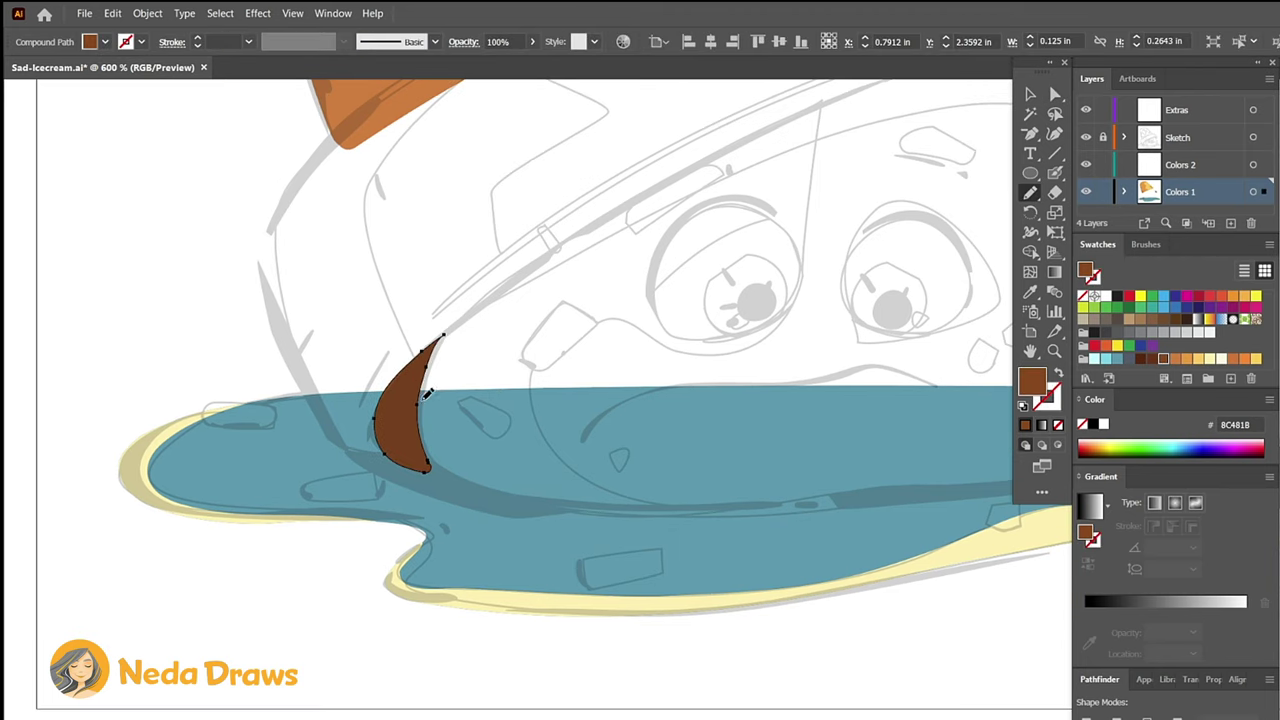
key(v)
key(ctrl+shift+a)
key(ctrl+minus)
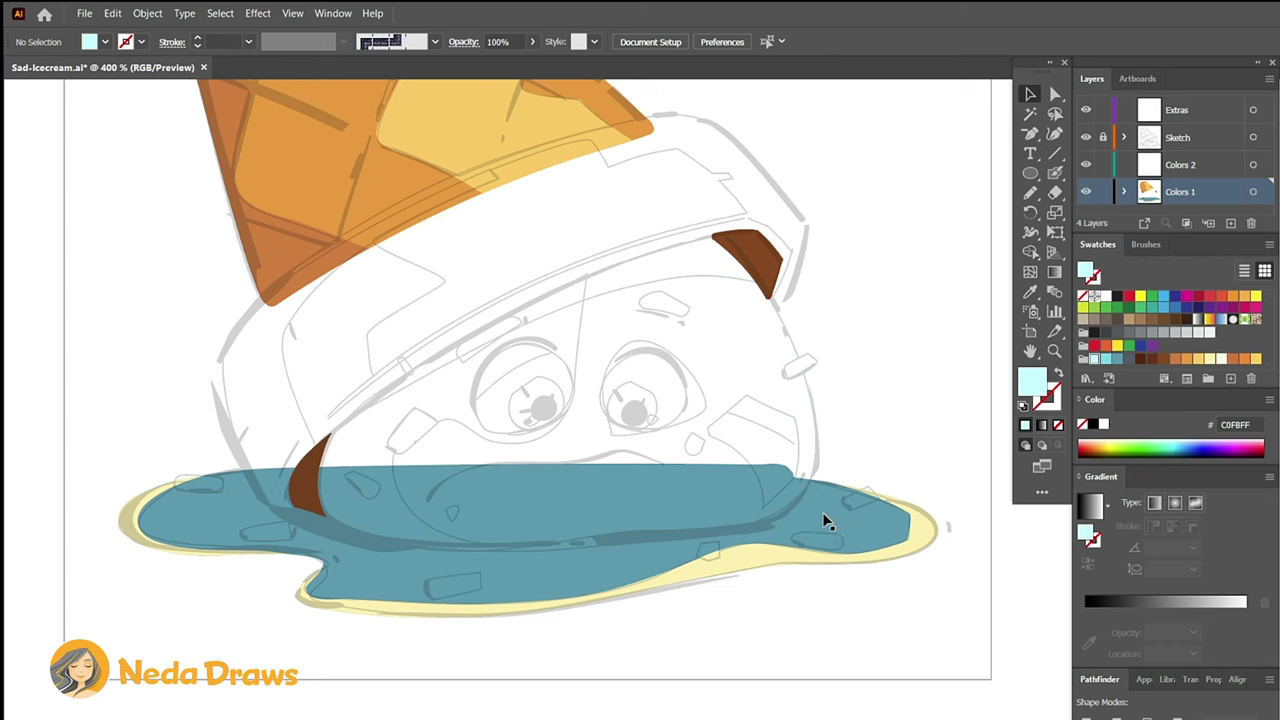
Paste a copy of the blue puddle in front, coloured dark slate 505C6D.
click(823, 514)
click(113, 14)
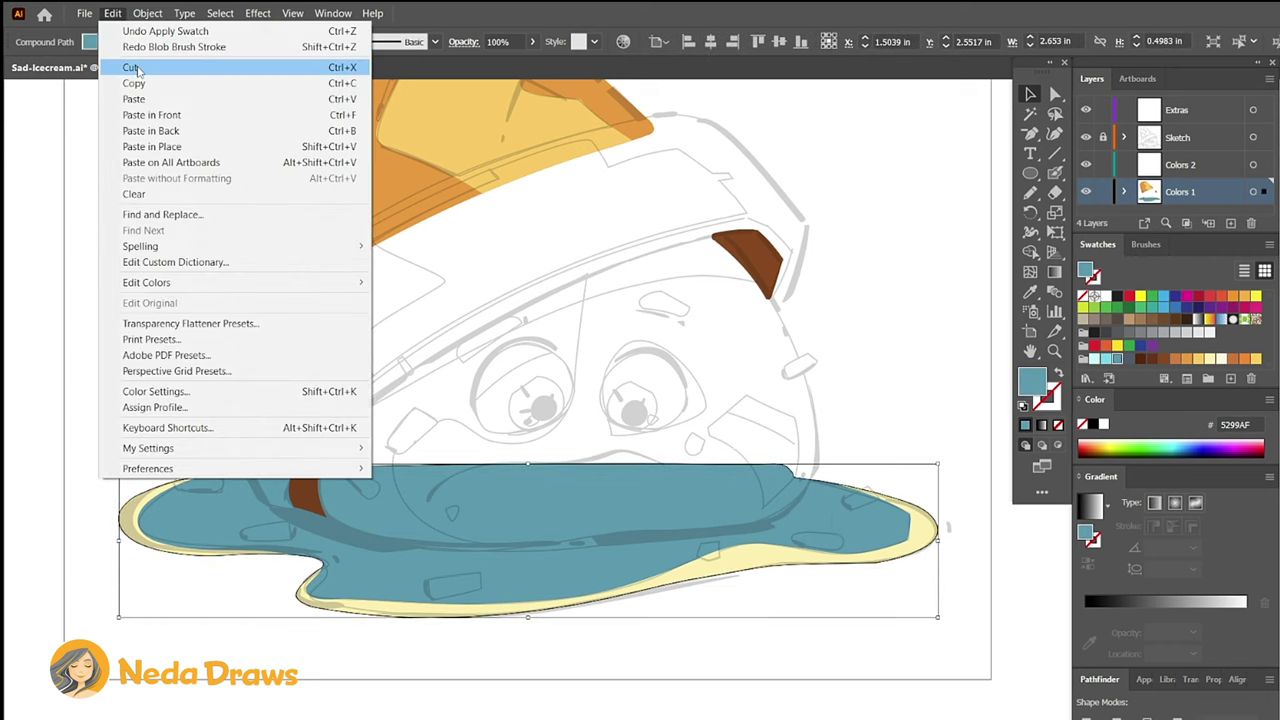
click(140, 83)
click(112, 13)
click(165, 116)
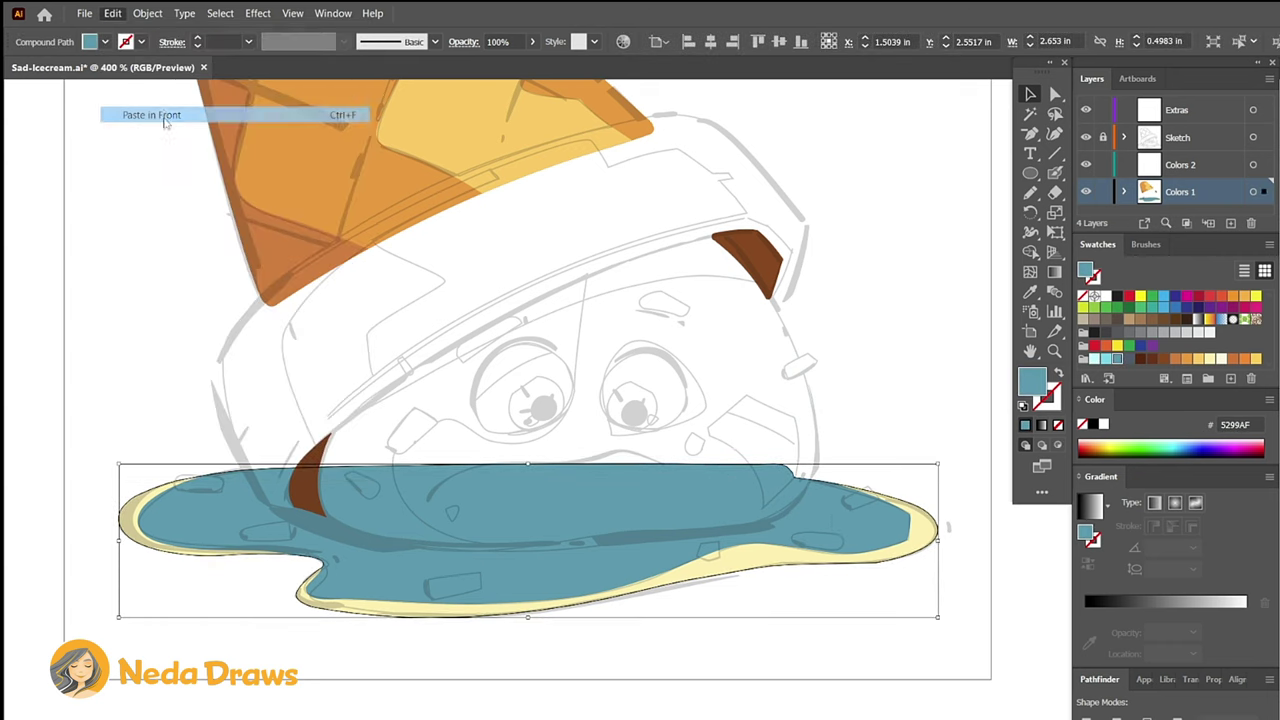
click(1126, 360)
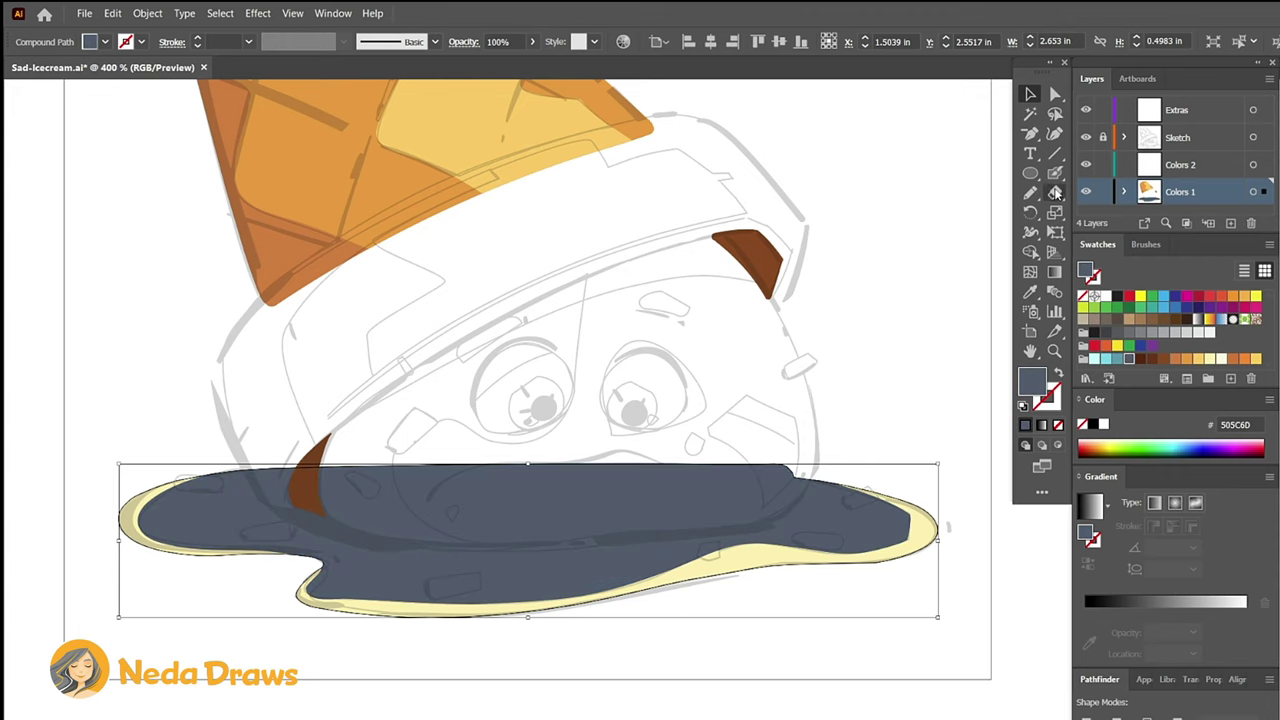
Erase curved channels through the dark copy and send it behind the teal puddle.
click(1055, 193)
drag(787, 530, 585, 549)
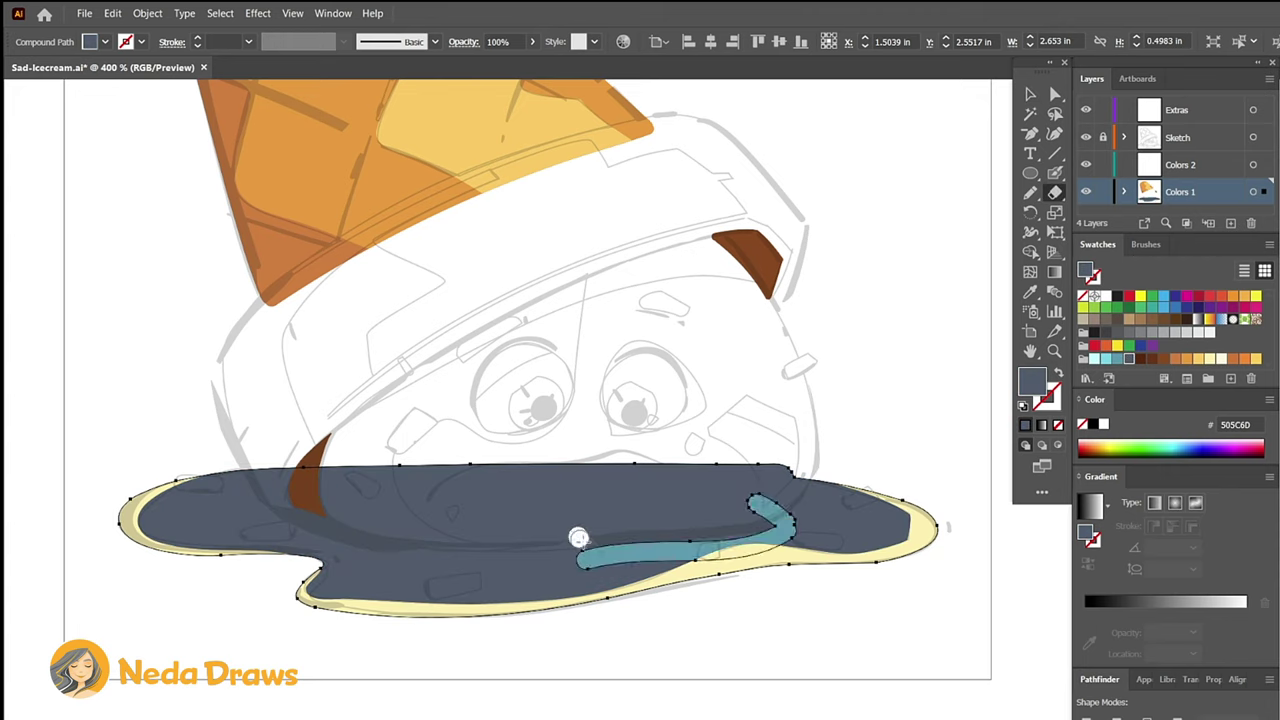
drag(765, 507, 598, 528)
drag(312, 452, 476, 540)
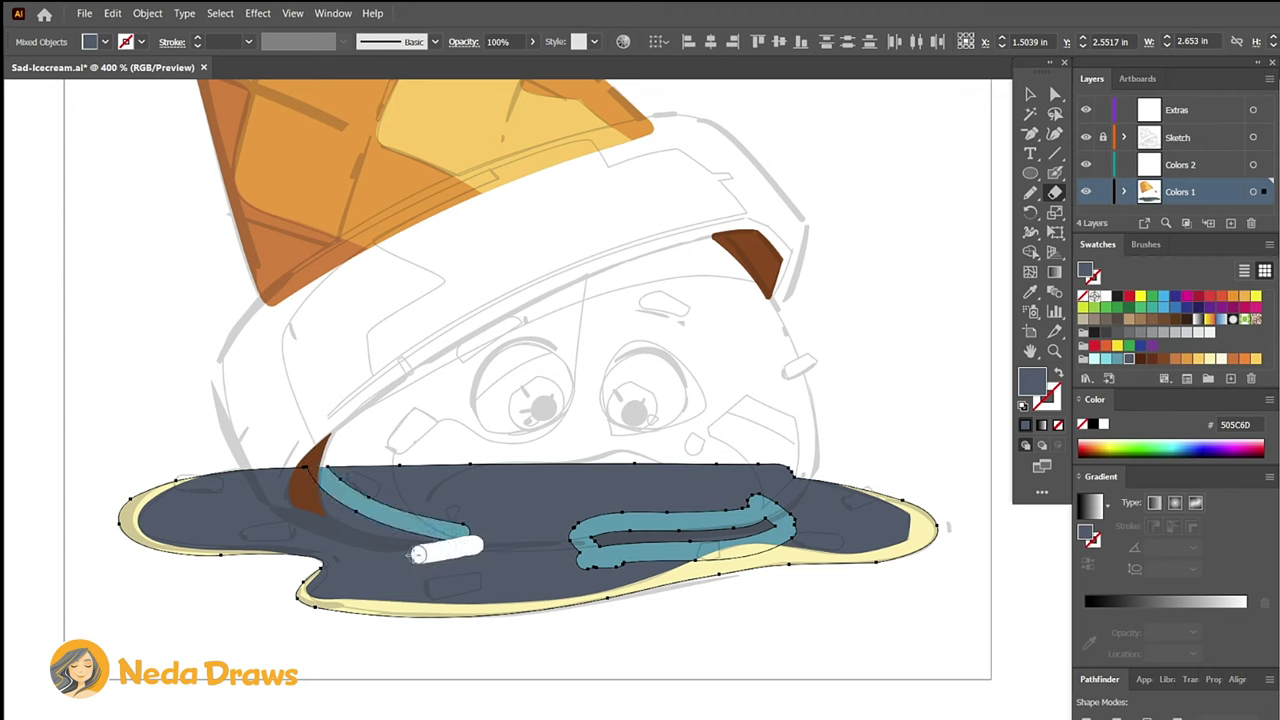
drag(240, 450, 478, 546)
click(1057, 93)
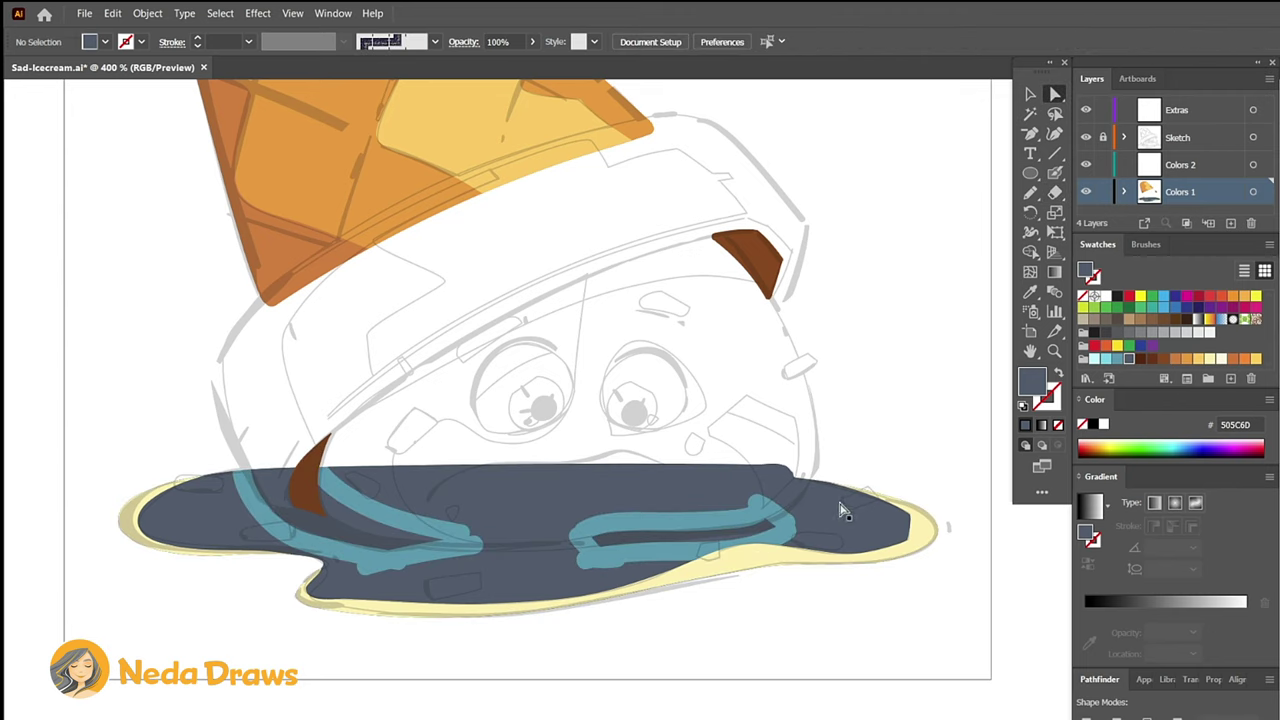
click(840, 527)
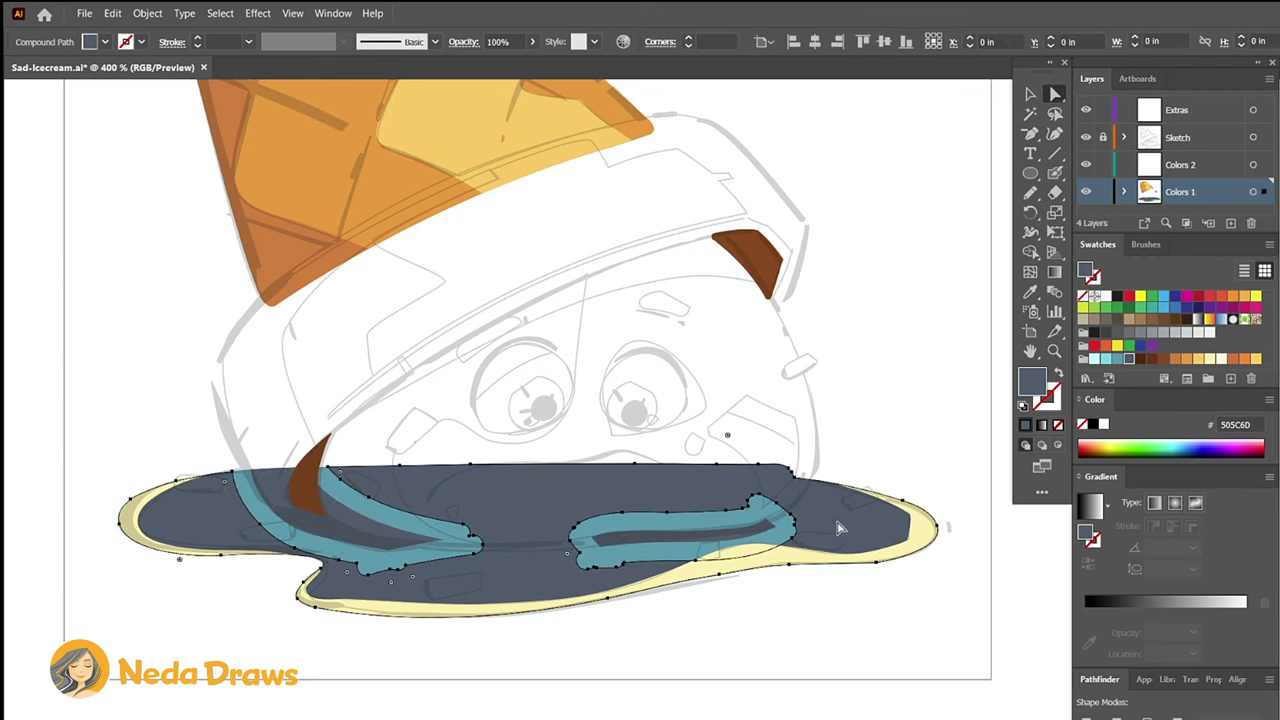
key(ctrl+shift+bracketleft)
click(872, 585)
Paint the light cyan face outline and delete its inner hole to make it solid.
click(1054, 173)
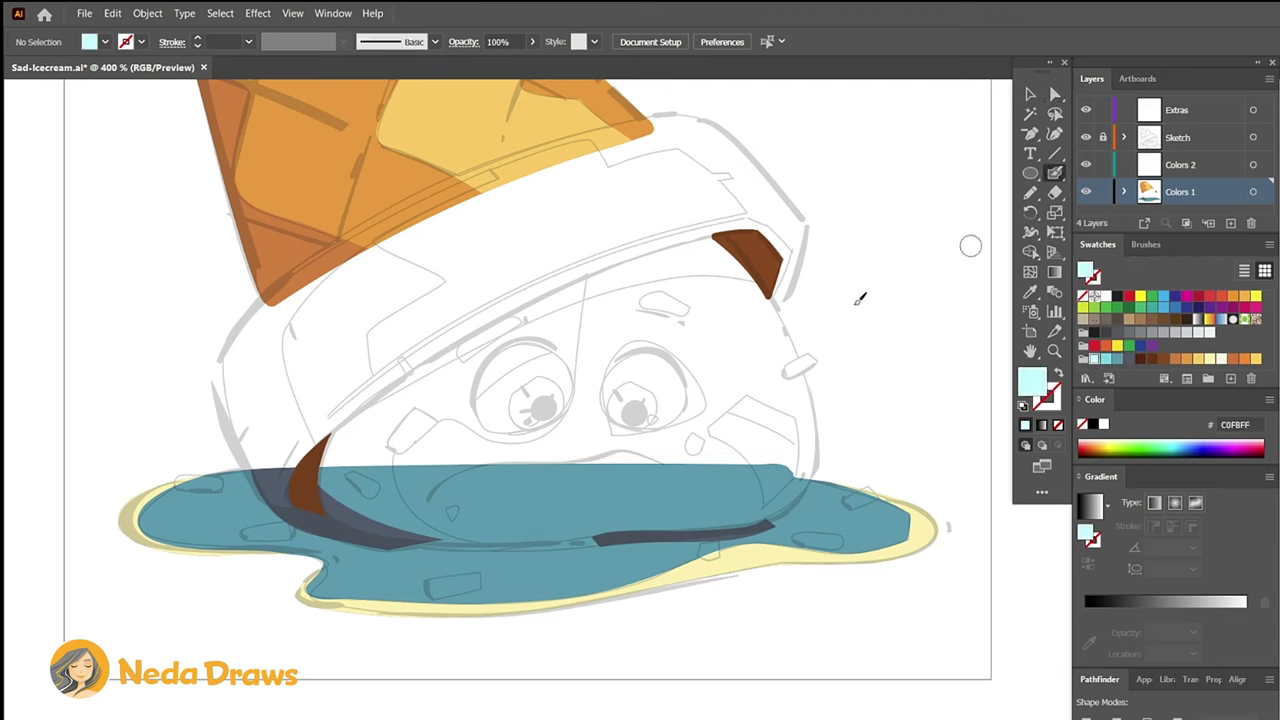
mouse_move(700, 232)
mouse_down()
mouse_move(772, 310)
mouse_move(806, 440)
mouse_move(731, 512)
mouse_move(543, 526)
mouse_move(407, 516)
mouse_move(358, 405)
mouse_move(710, 234)
mouse_up()
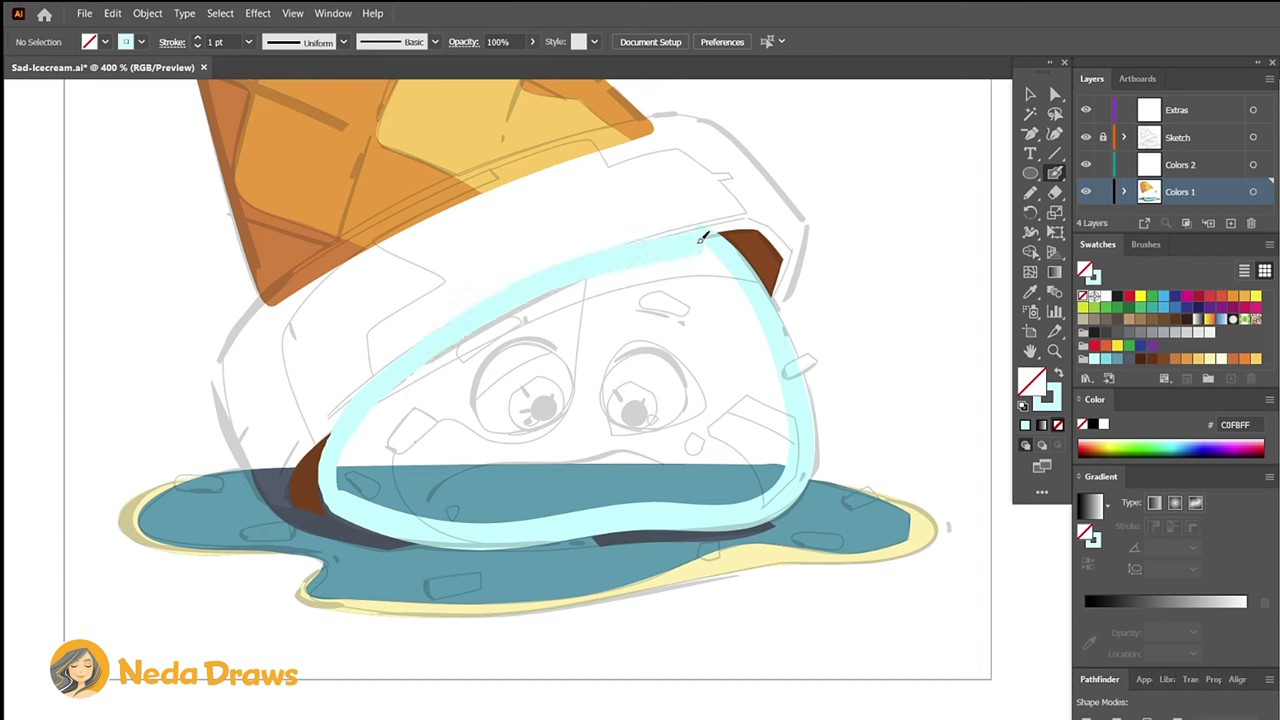
key(a)
click(790, 417)
key(Delete)
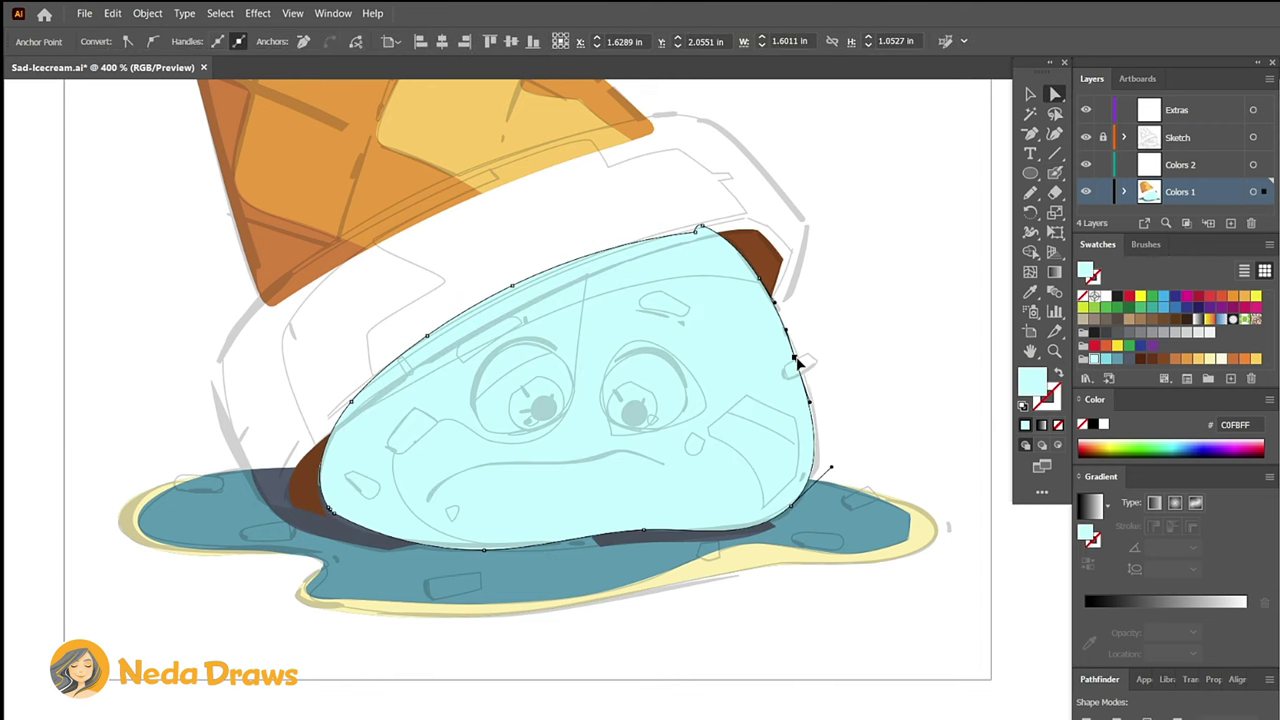
Paste a 5299AF blue copy of the face in front and erase its lower part.
click(112, 13)
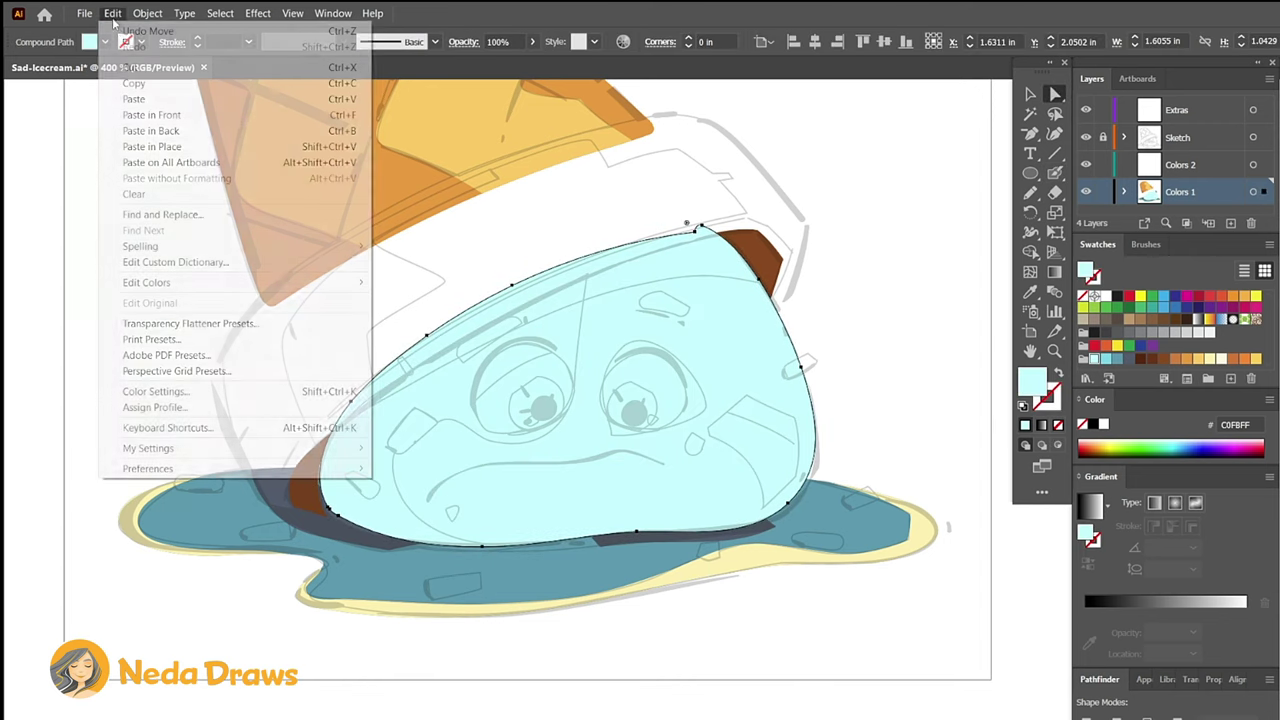
click(133, 83)
click(112, 13)
click(155, 114)
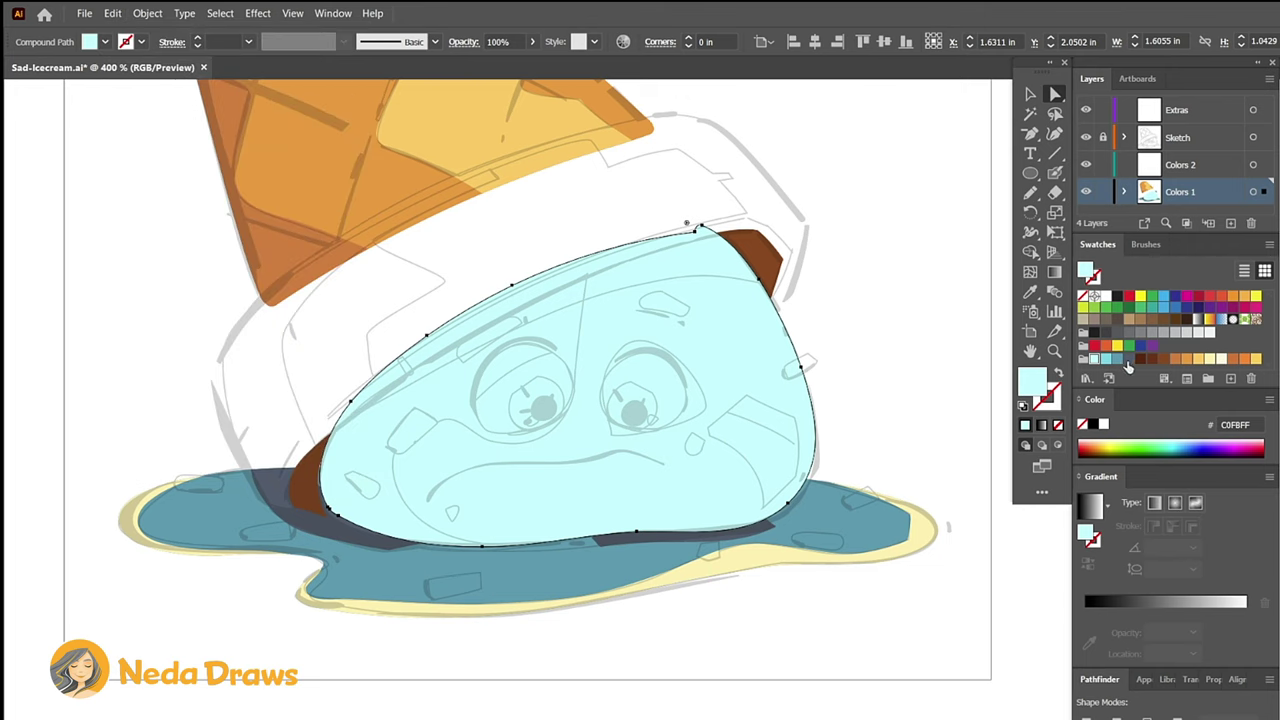
click(1117, 358)
click(1055, 192)
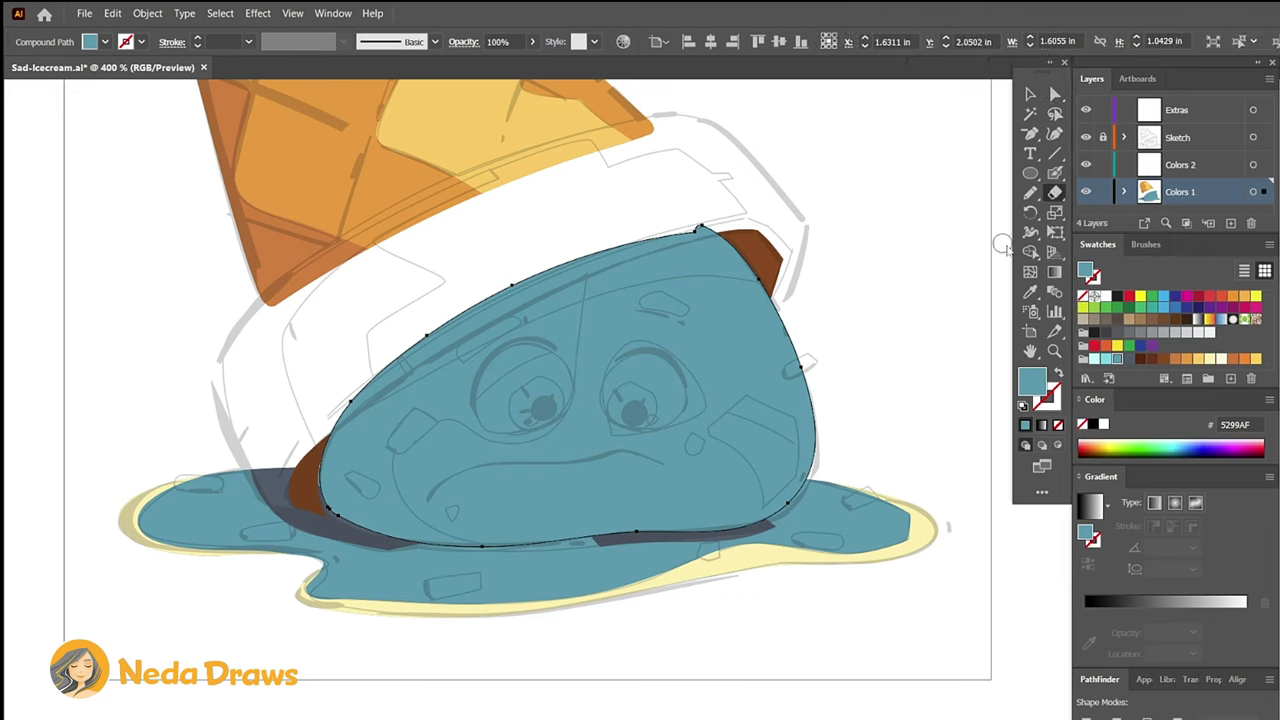
mouse_move(785, 305)
mouse_down()
mouse_move(698, 288)
mouse_move(330, 420)
mouse_up()
key(v)
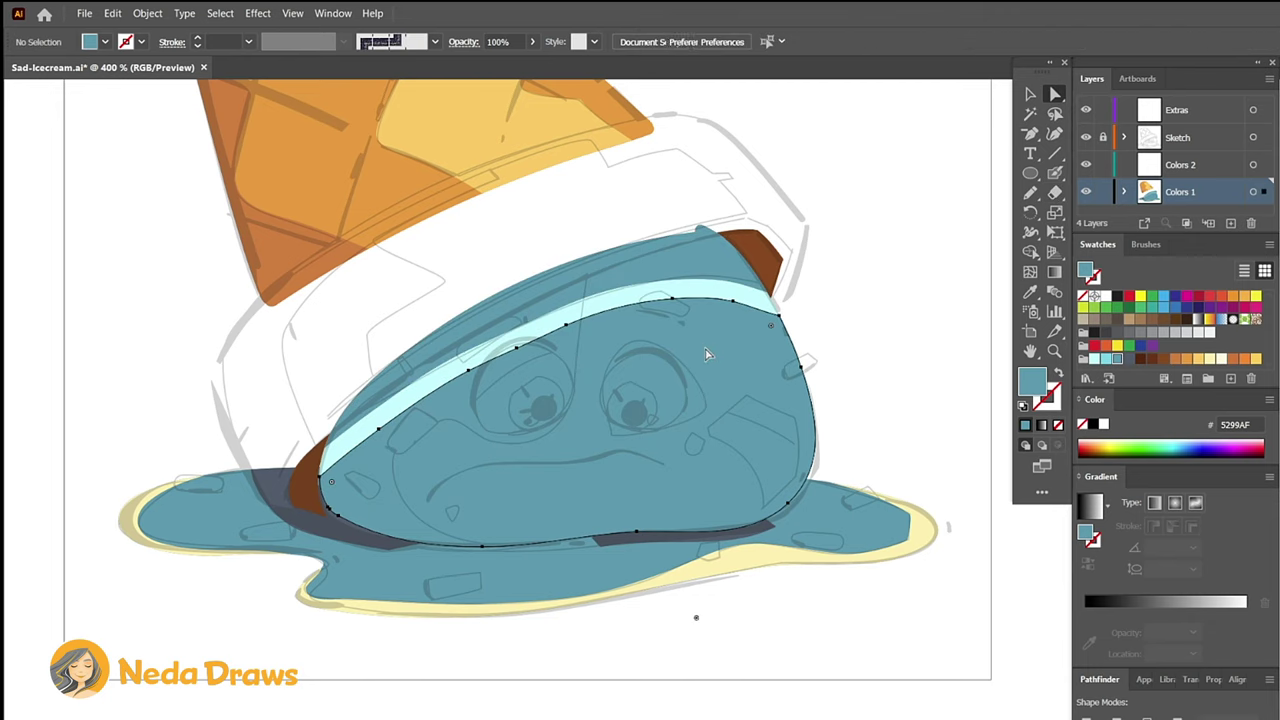
click(700, 351)
key(Delete)
Smooth the top edge of the blue band and lower its opacity.
click(694, 268)
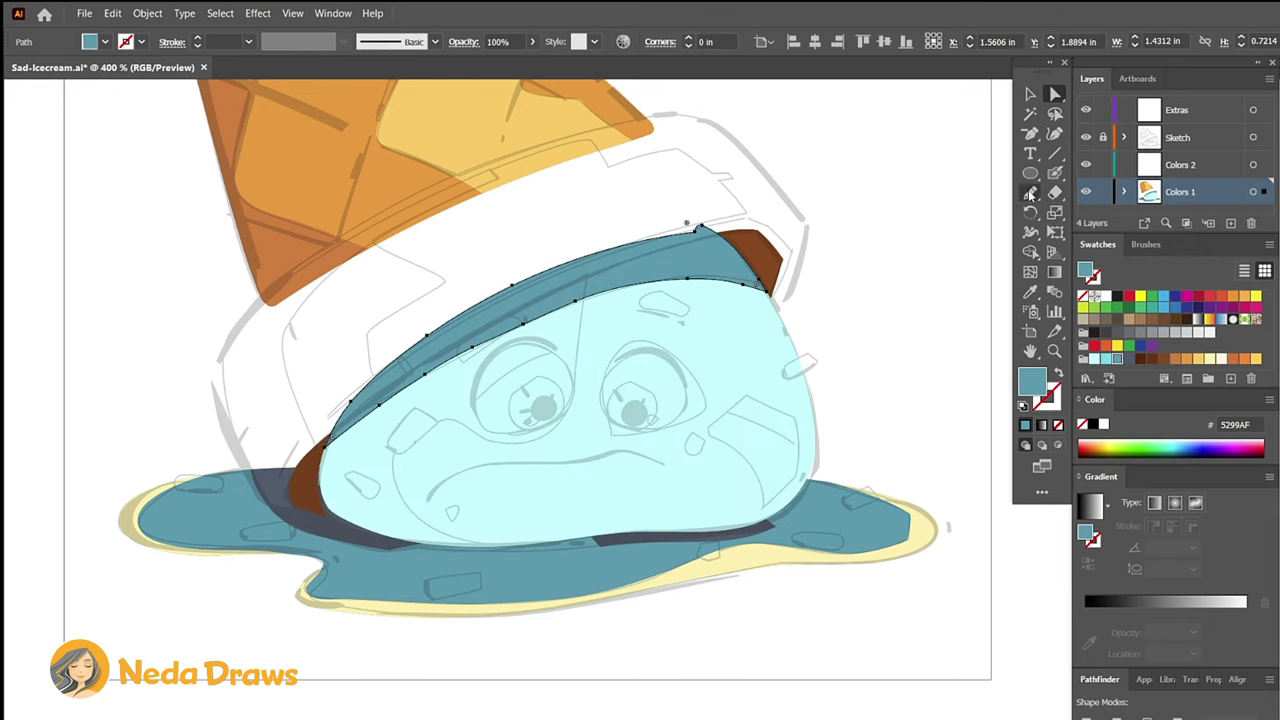
drag(1031, 195, 1100, 269)
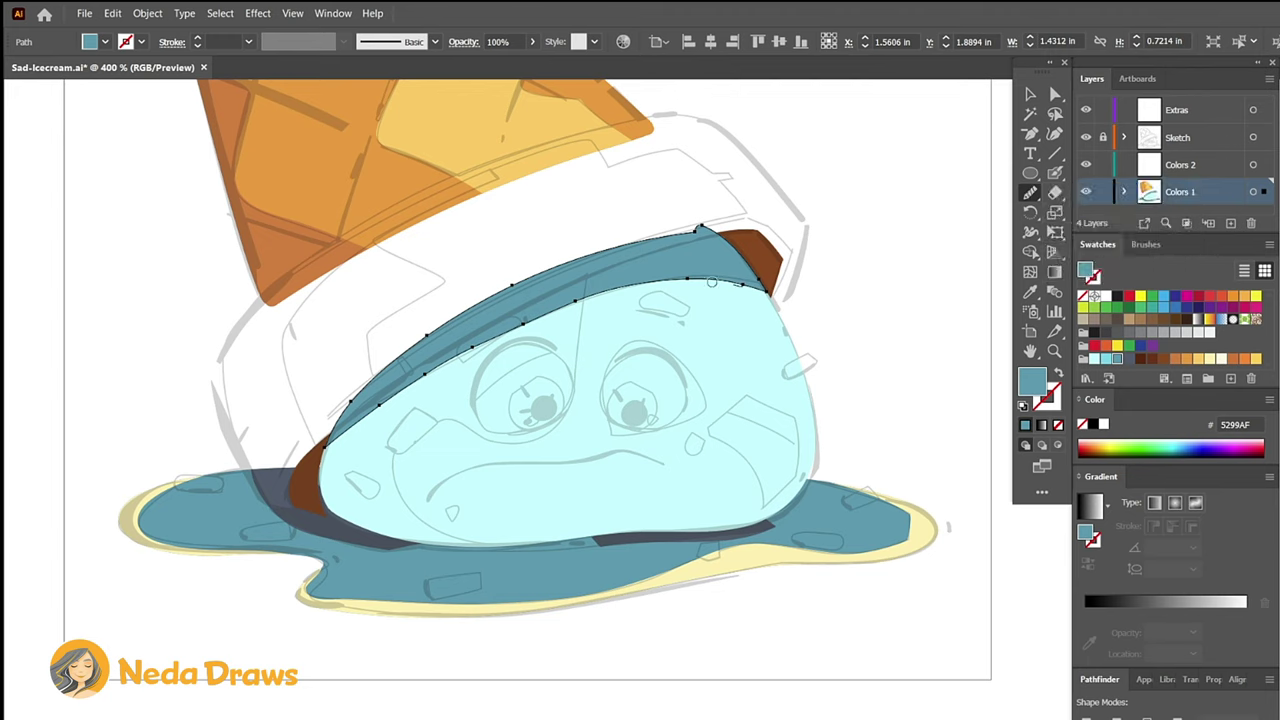
drag(425, 370, 598, 300)
key(v)
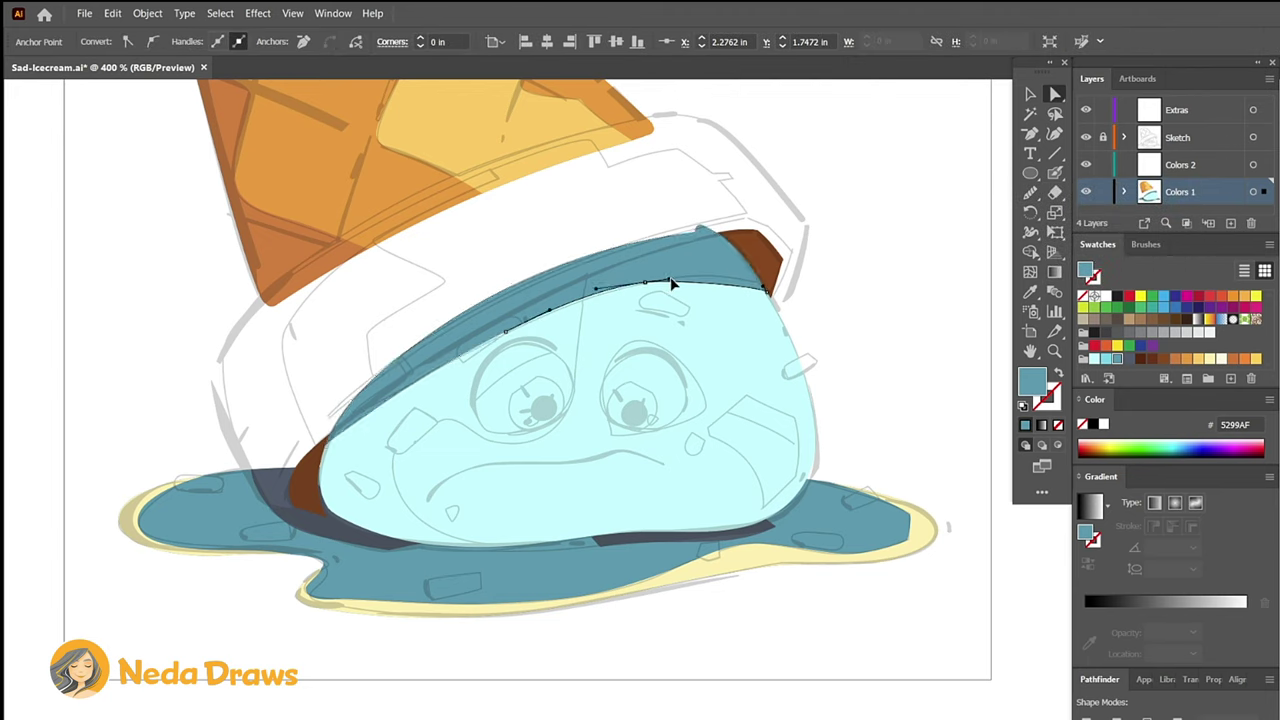
key(ctrl+shift+a)
click(716, 277)
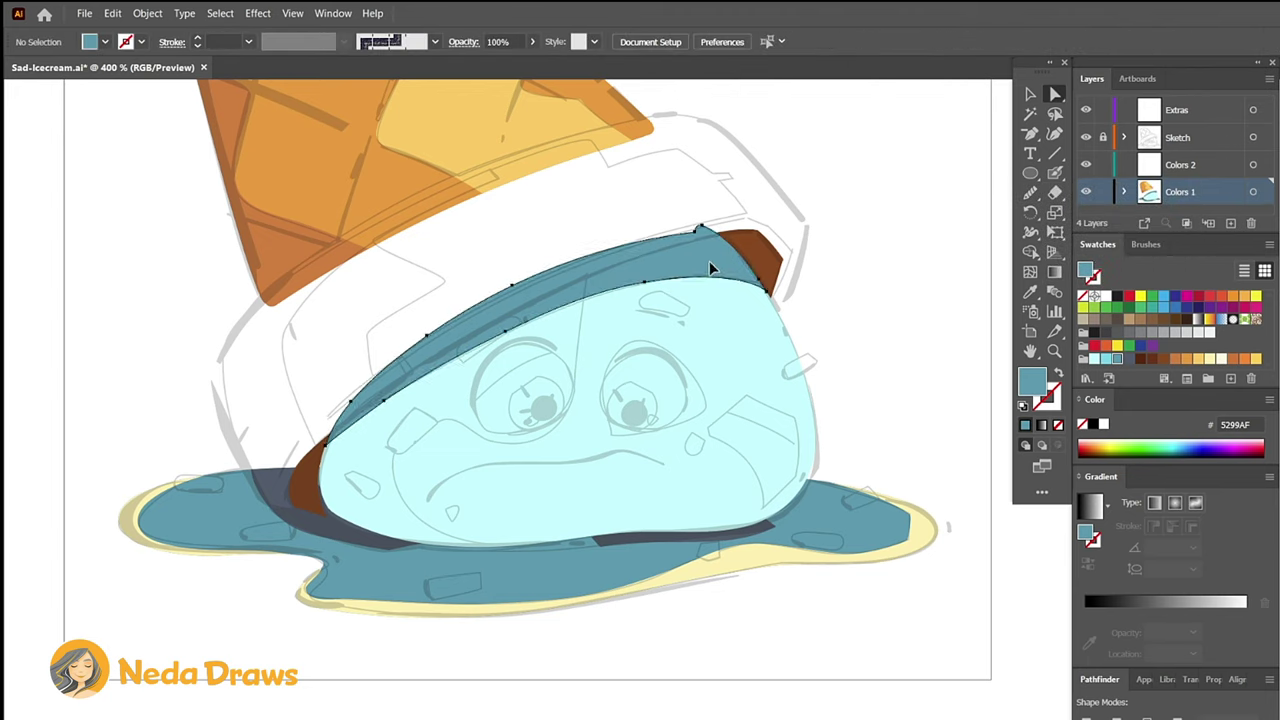
click(530, 42)
drag(497, 70, 480, 66)
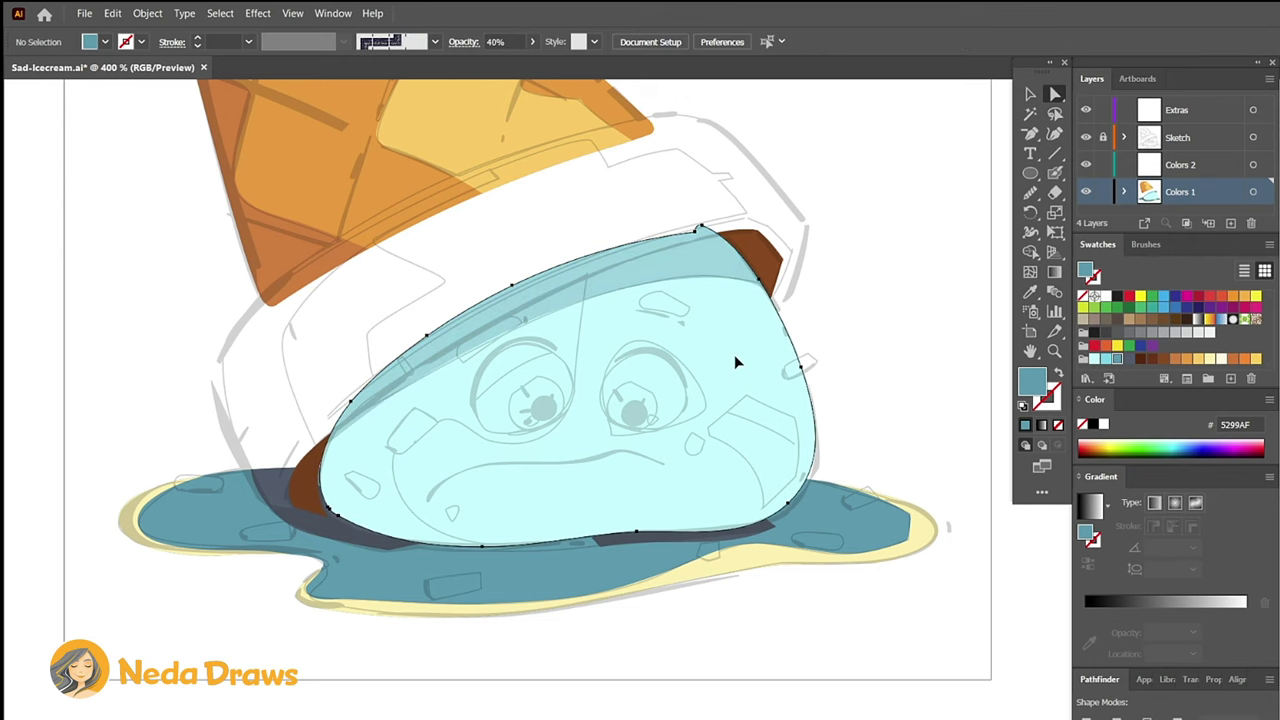
Paste a 6CD6E8 cyan copy of the face in front and erase a looping highlight stripe.
click(608, 297)
click(113, 13)
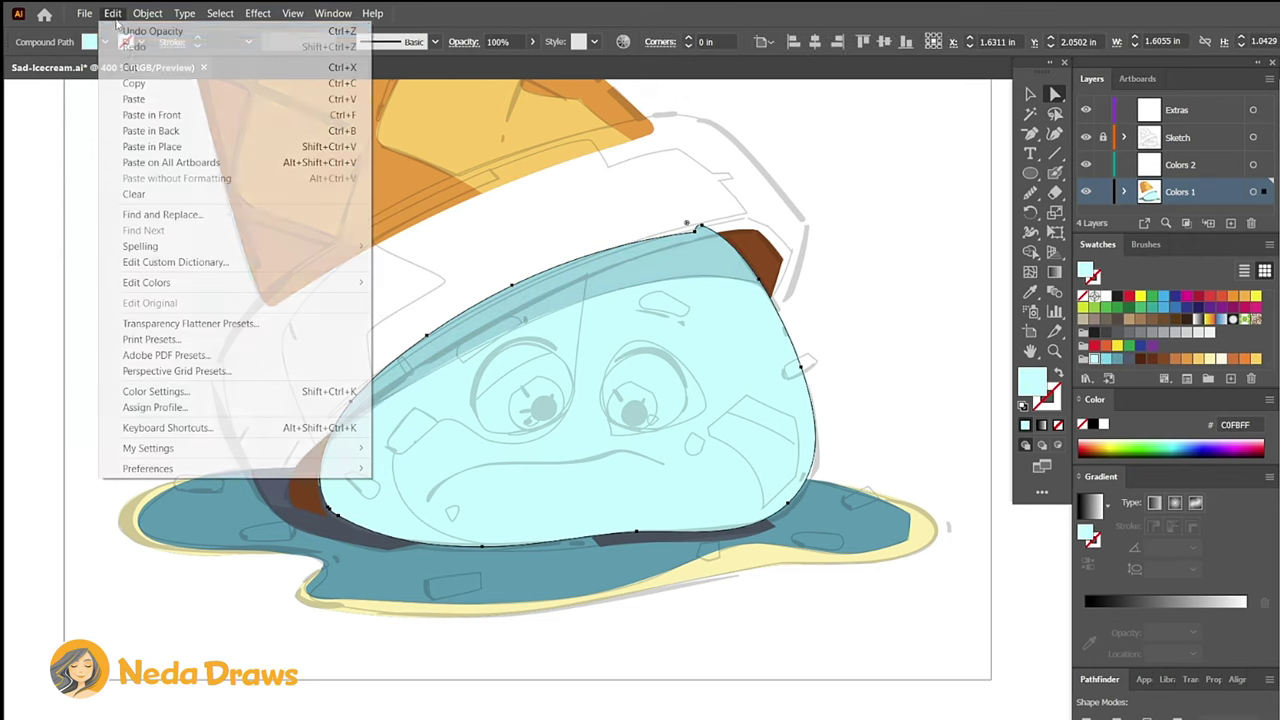
click(140, 85)
click(113, 13)
click(140, 114)
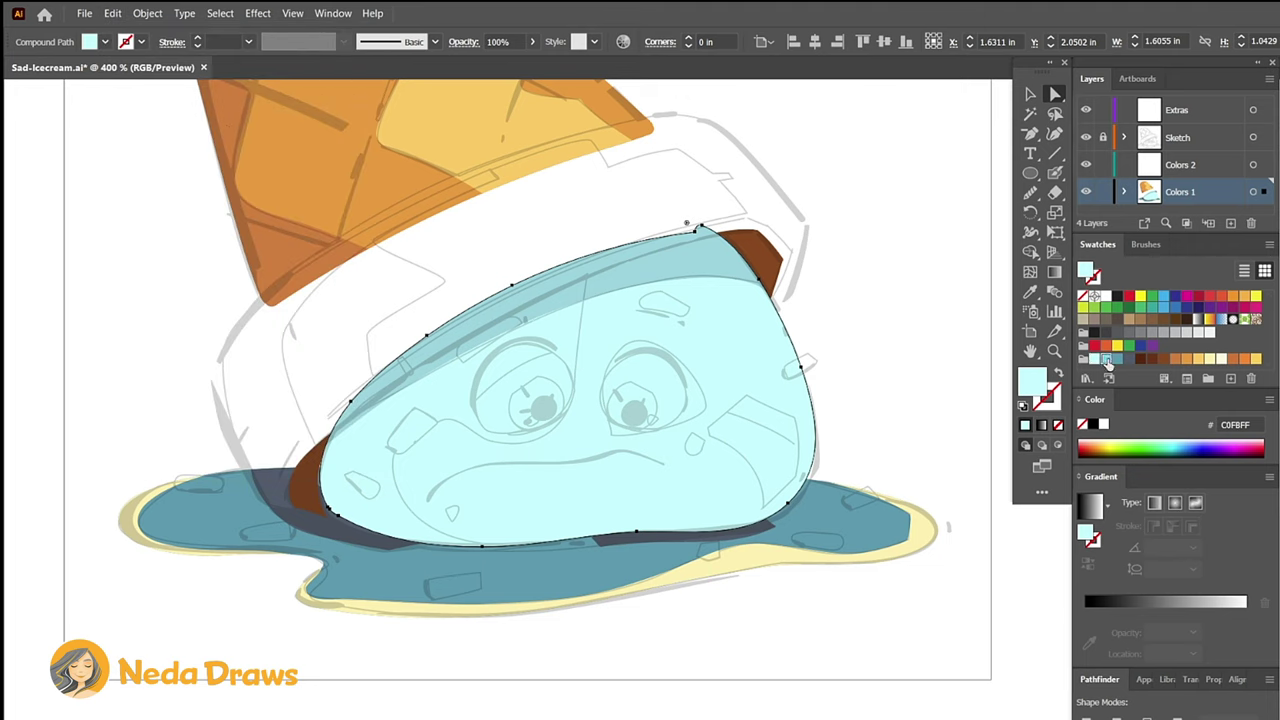
click(1107, 361)
click(1054, 192)
mouse_move(606, 238)
mouse_down()
mouse_move(586, 338)
mouse_move(490, 455)
mouse_move(408, 457)
mouse_move(515, 543)
mouse_up()
mouse_move(640, 330)
mouse_down()
mouse_move(596, 378)
mouse_move(630, 326)
mouse_up()
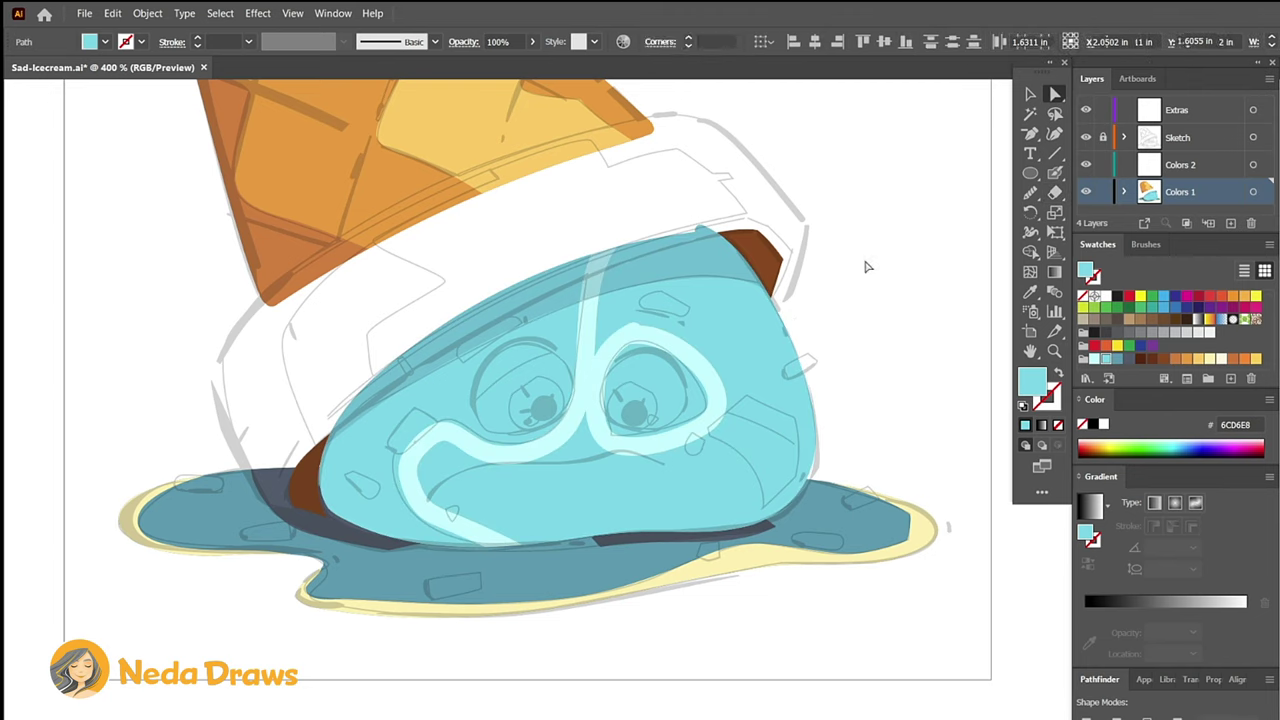
Paint the left eye solid cream FFF9E1 by trimming its ring and deleting the inner hole.
key(ctrl+plus)
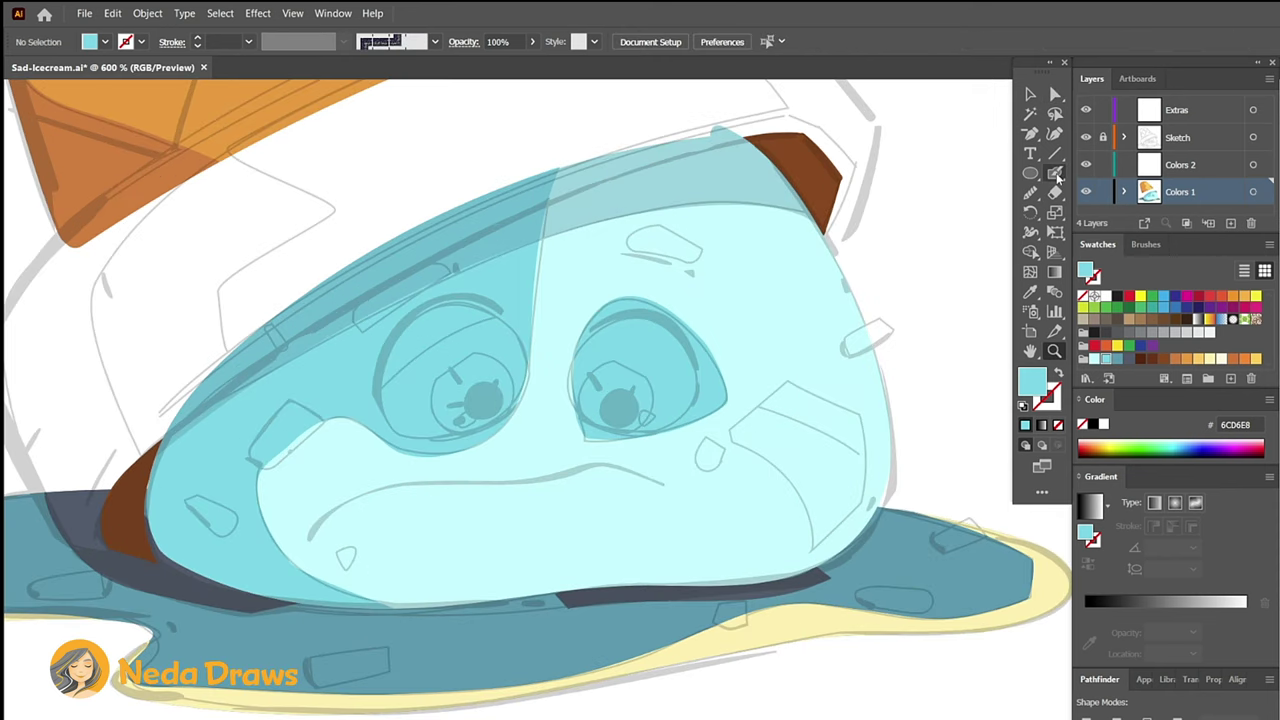
click(1059, 372)
mouse_move(490, 415)
mouse_down()
mouse_move(511, 380)
mouse_move(486, 323)
mouse_move(420, 337)
mouse_move(463, 410)
mouse_up()
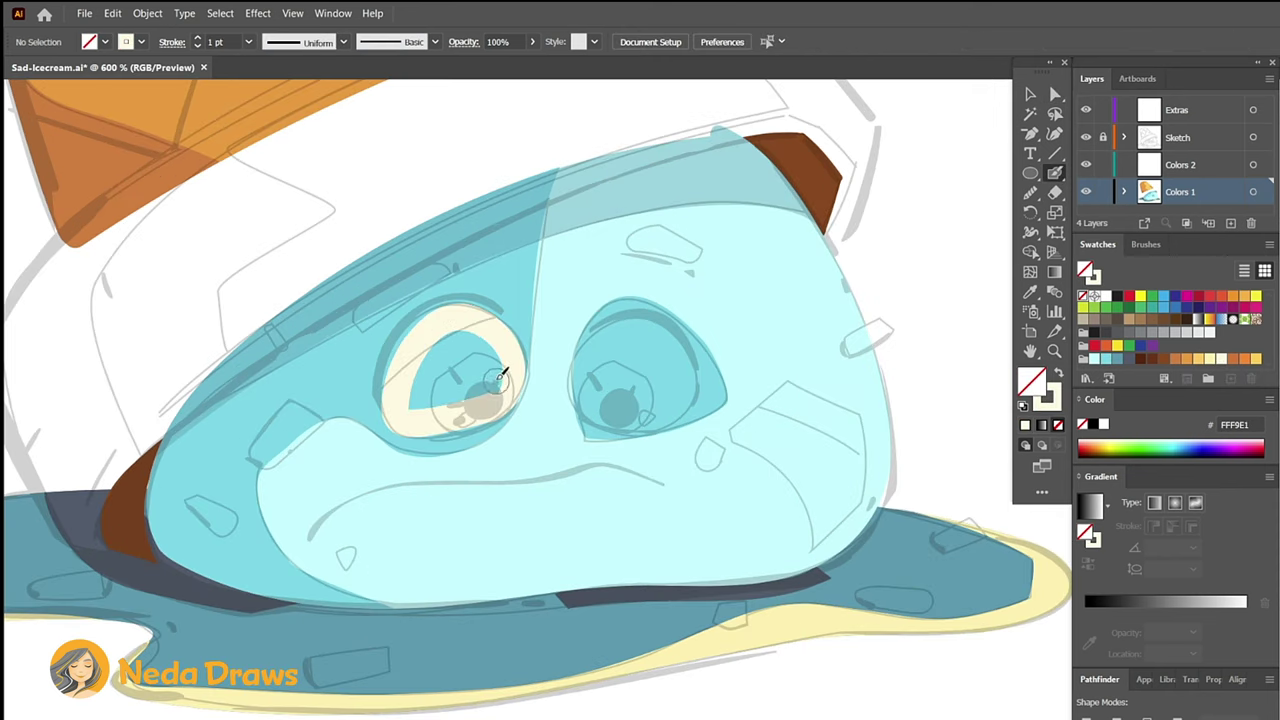
key(a)
click(425, 345)
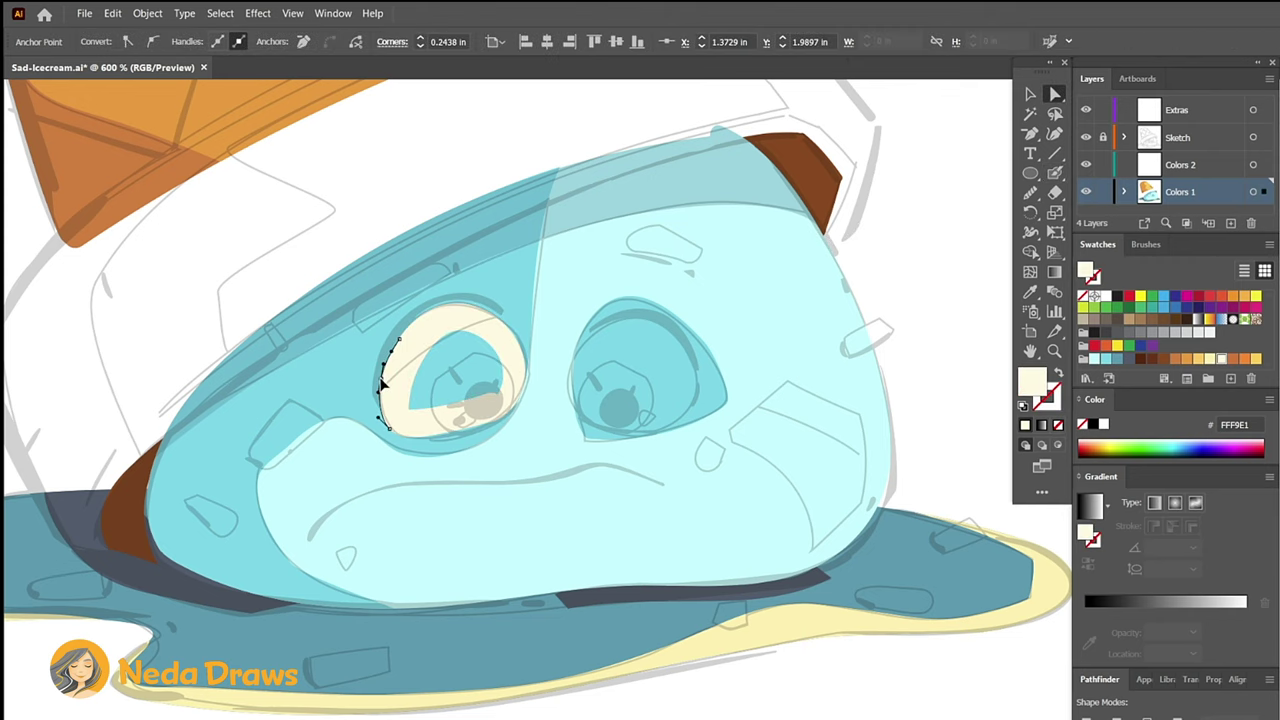
key(shift+e)
drag(365, 400, 385, 440)
mouse_move(540, 375)
mouse_down()
mouse_move(524, 422)
mouse_move(520, 400)
mouse_up()
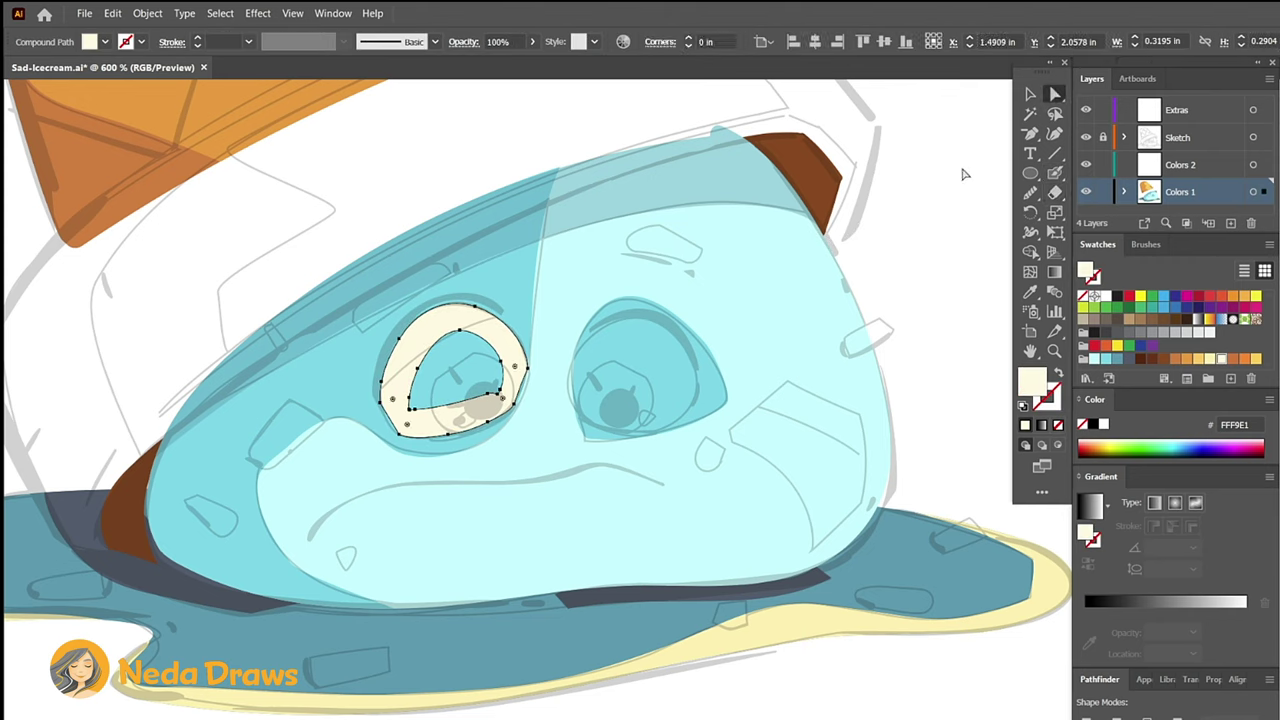
key(a)
click(503, 400)
key(Delete)
Paint a cream ring around the right eye and delete its hole so it is solid.
click(1056, 172)
mouse_move(600, 425)
mouse_down()
mouse_move(646, 432)
mouse_move(695, 372)
mouse_move(614, 328)
mouse_move(605, 403)
mouse_up()
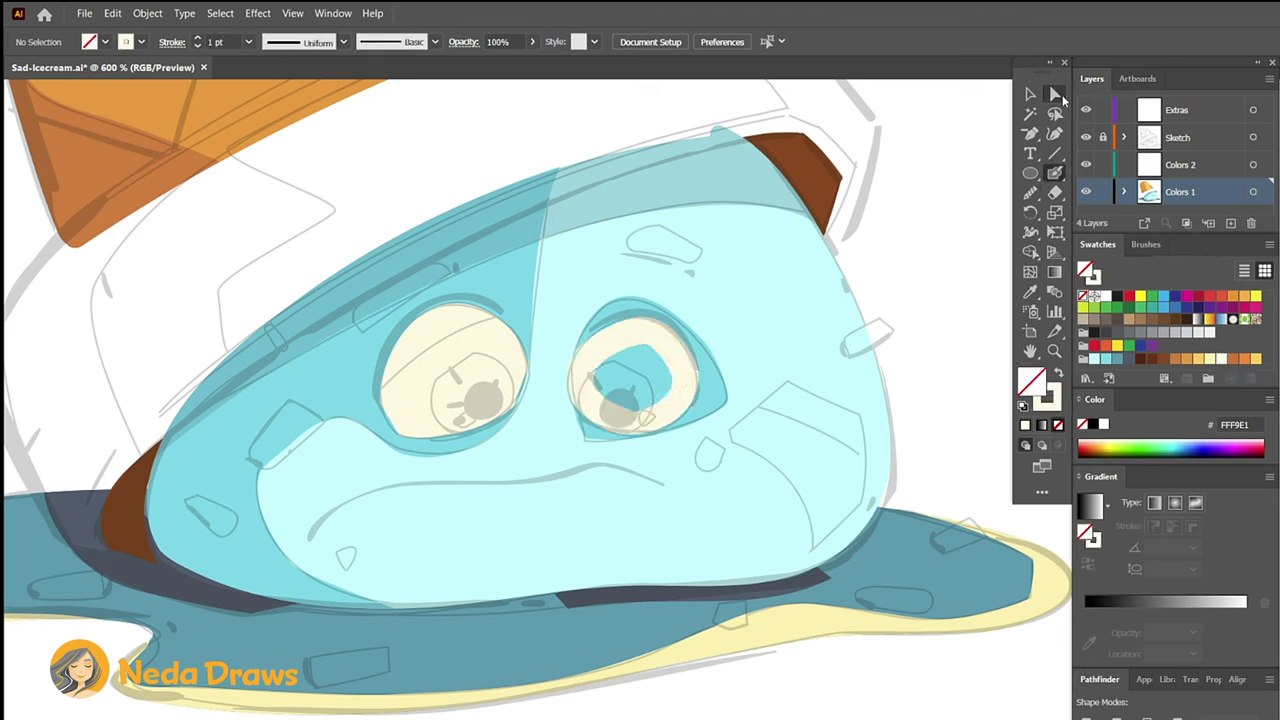
key(a)
click(669, 378)
key(Delete)
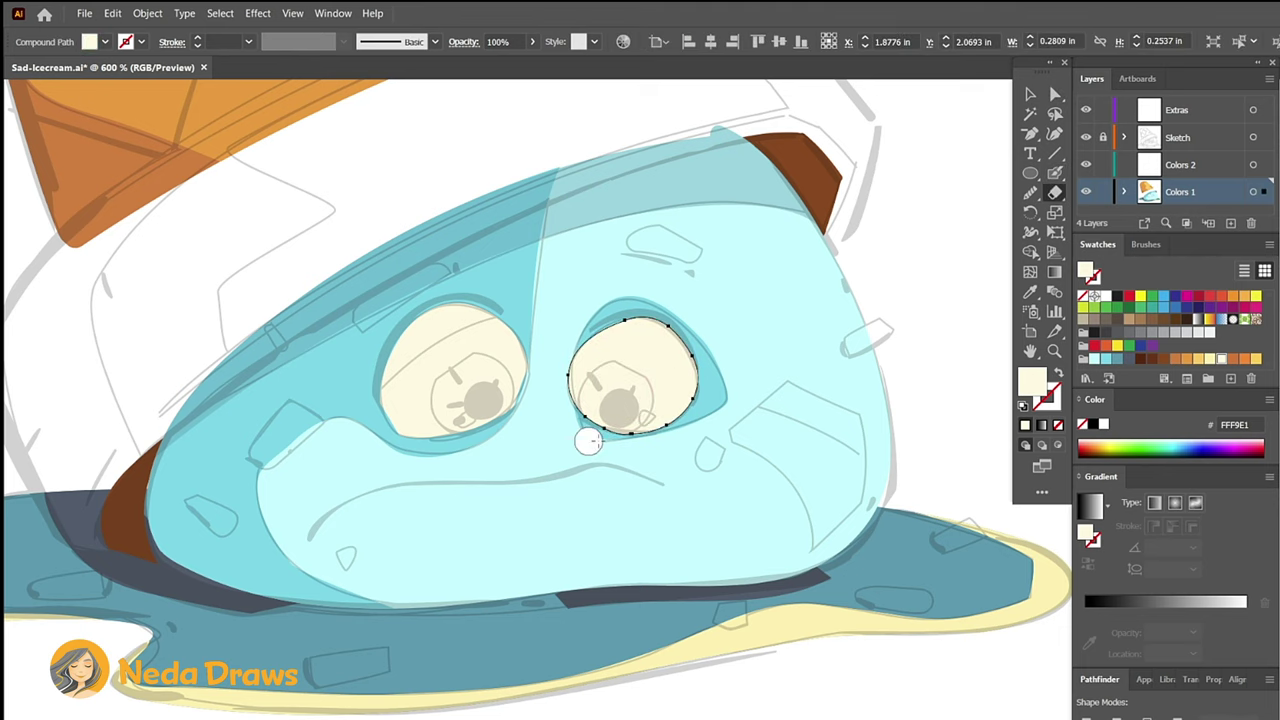
Copy the left eye's cream shape and Paste in Place a duplicate on top.
click(496, 305)
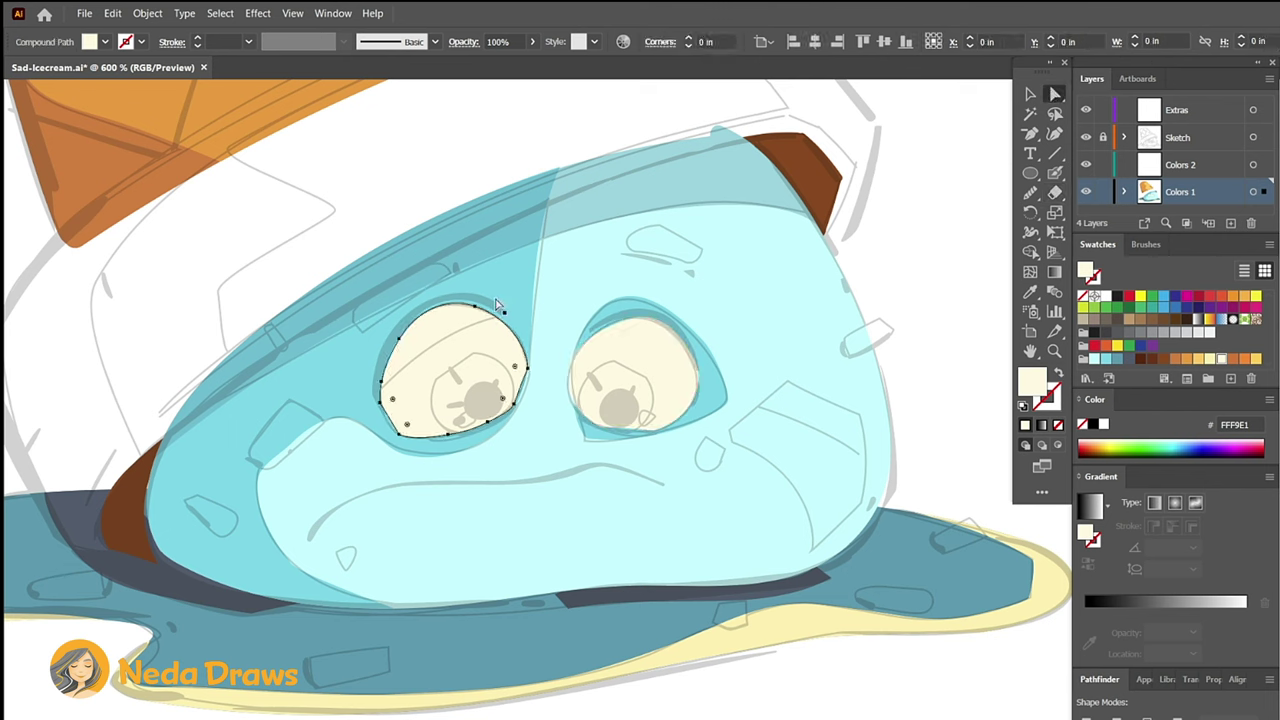
click(118, 17)
click(136, 84)
click(112, 15)
click(160, 113)
Recolour the eye copy teal 5299AF, erase it down to a top lid, and make it 40% opaque.
click(1117, 360)
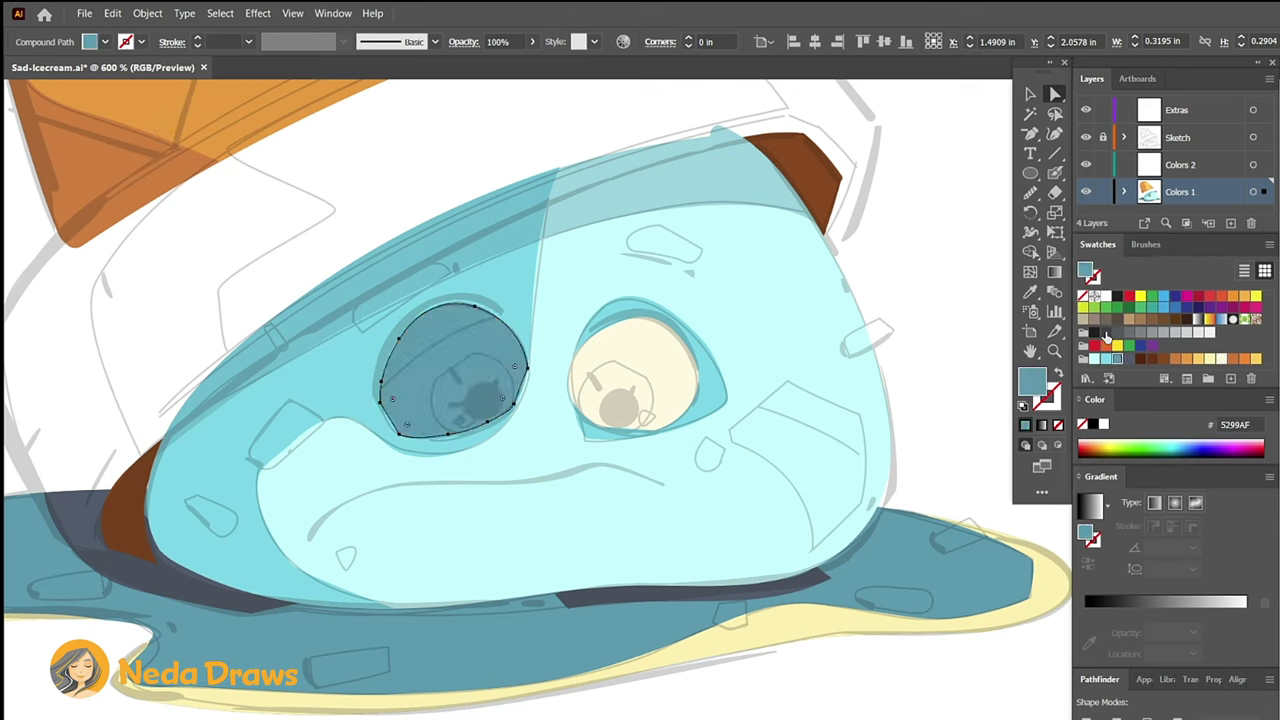
click(1055, 193)
drag(522, 325, 384, 402)
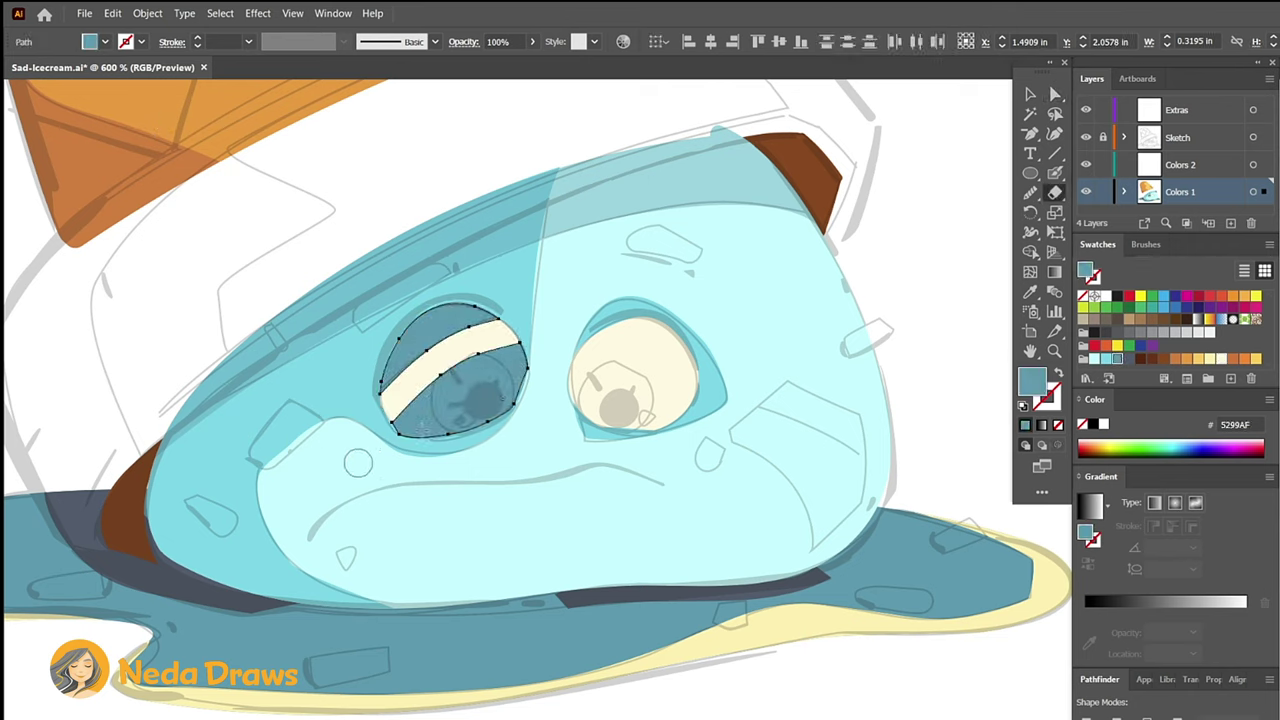
click(523, 368)
key(4)
key(ctrl+shift+a)
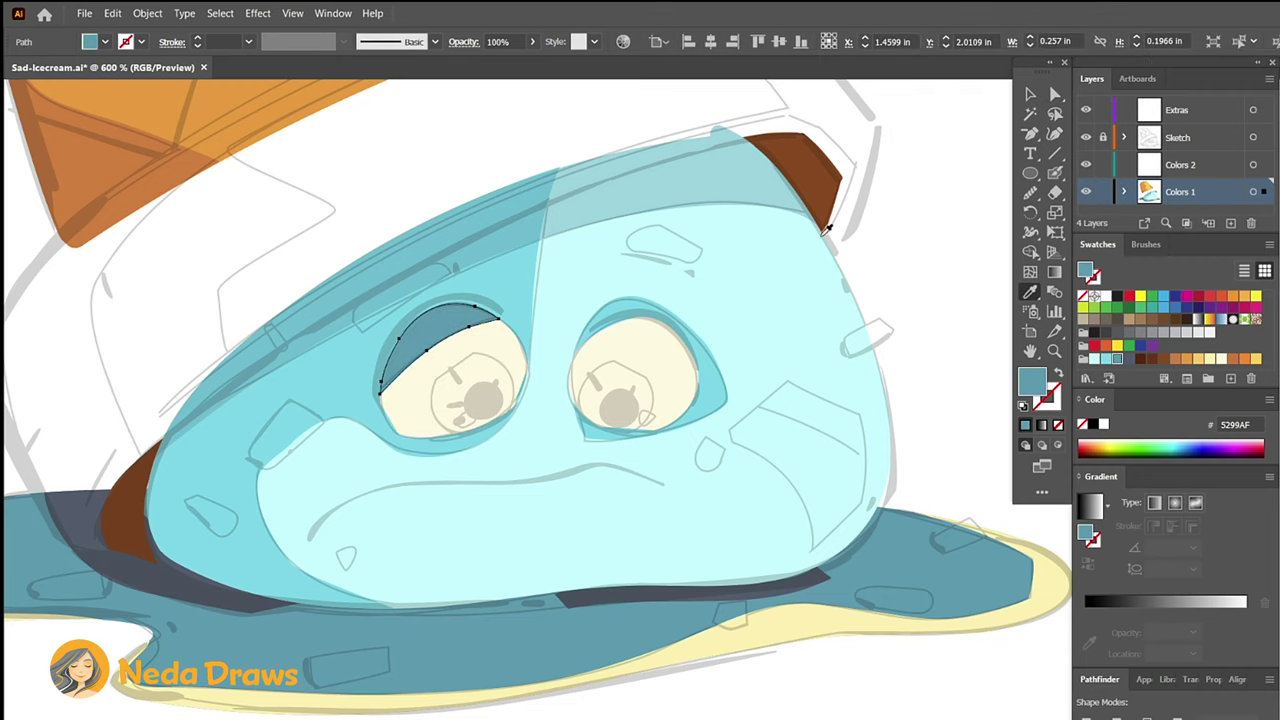
click(1152, 359)
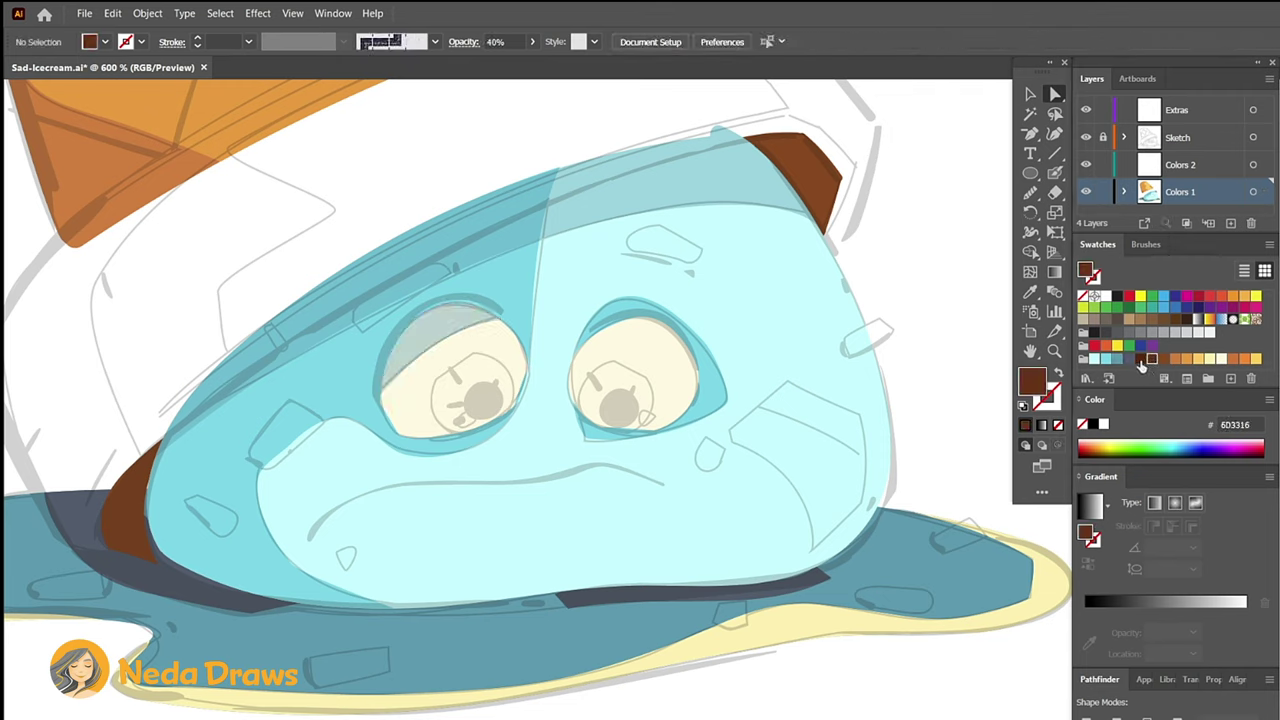
Paint and reshape a solid brown eyebrow above the left eye.
click(1056, 174)
key(ctrl+plus)
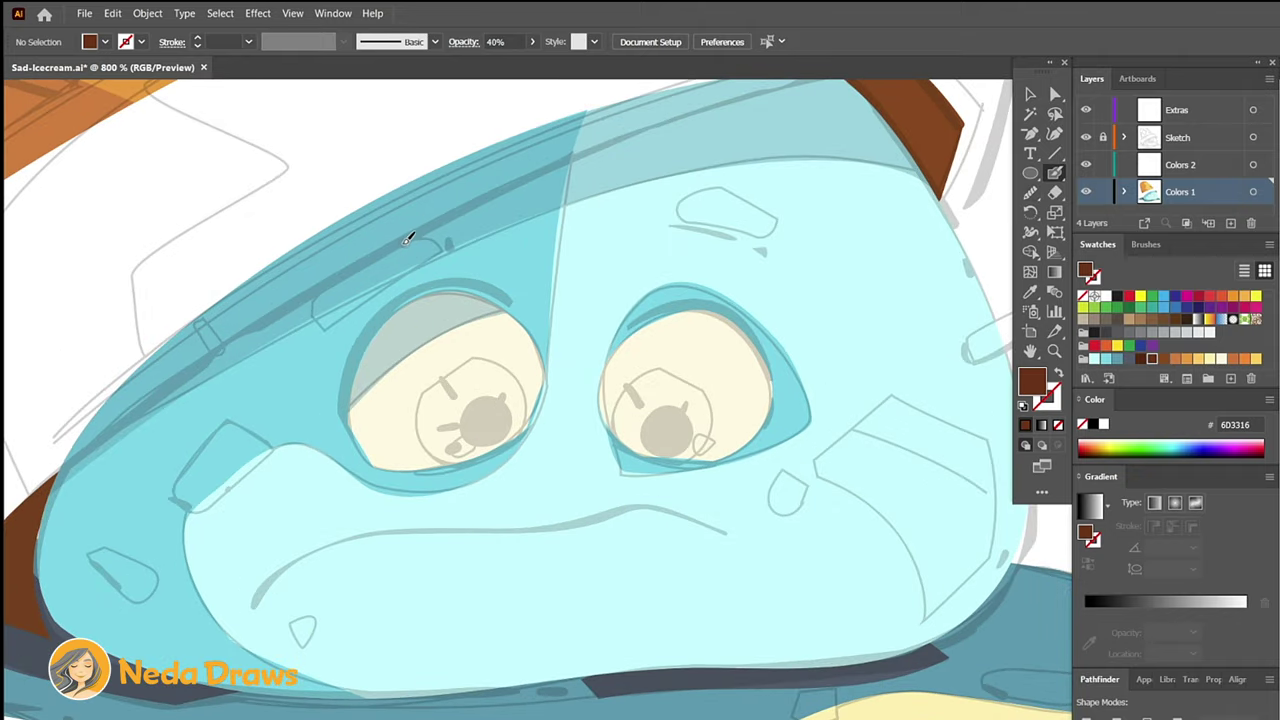
drag(431, 240, 442, 248)
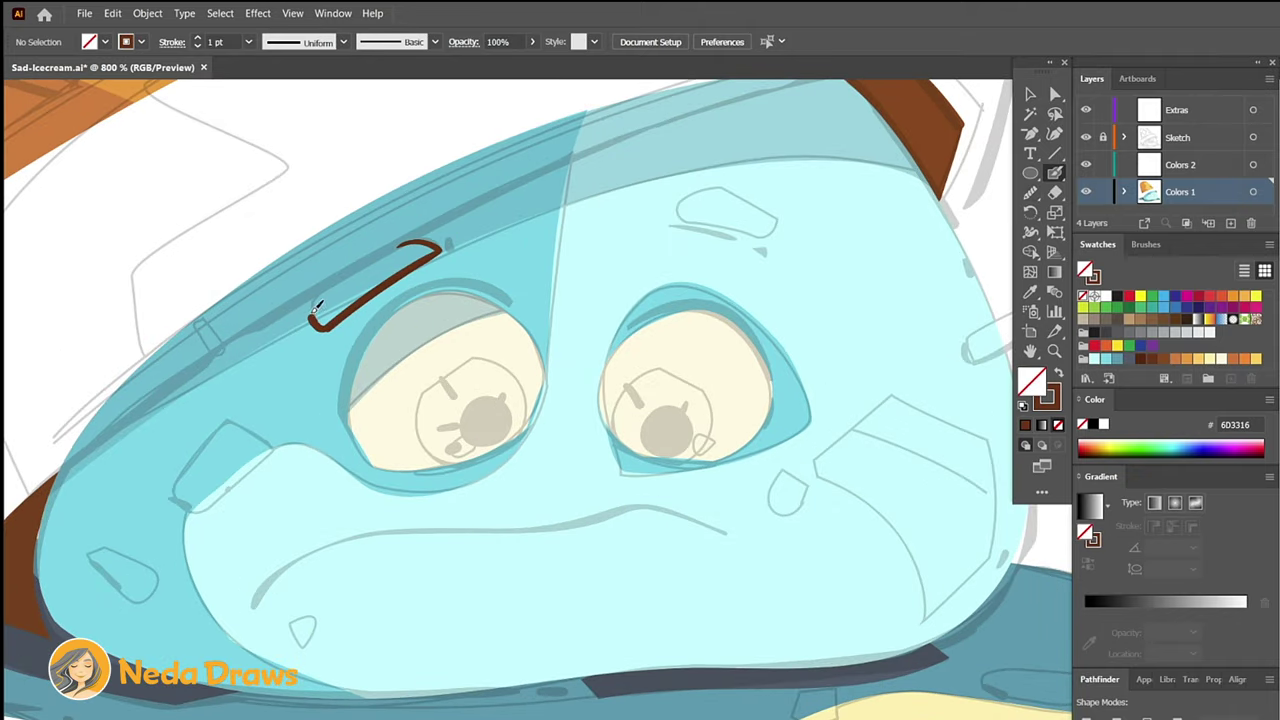
click(1054, 93)
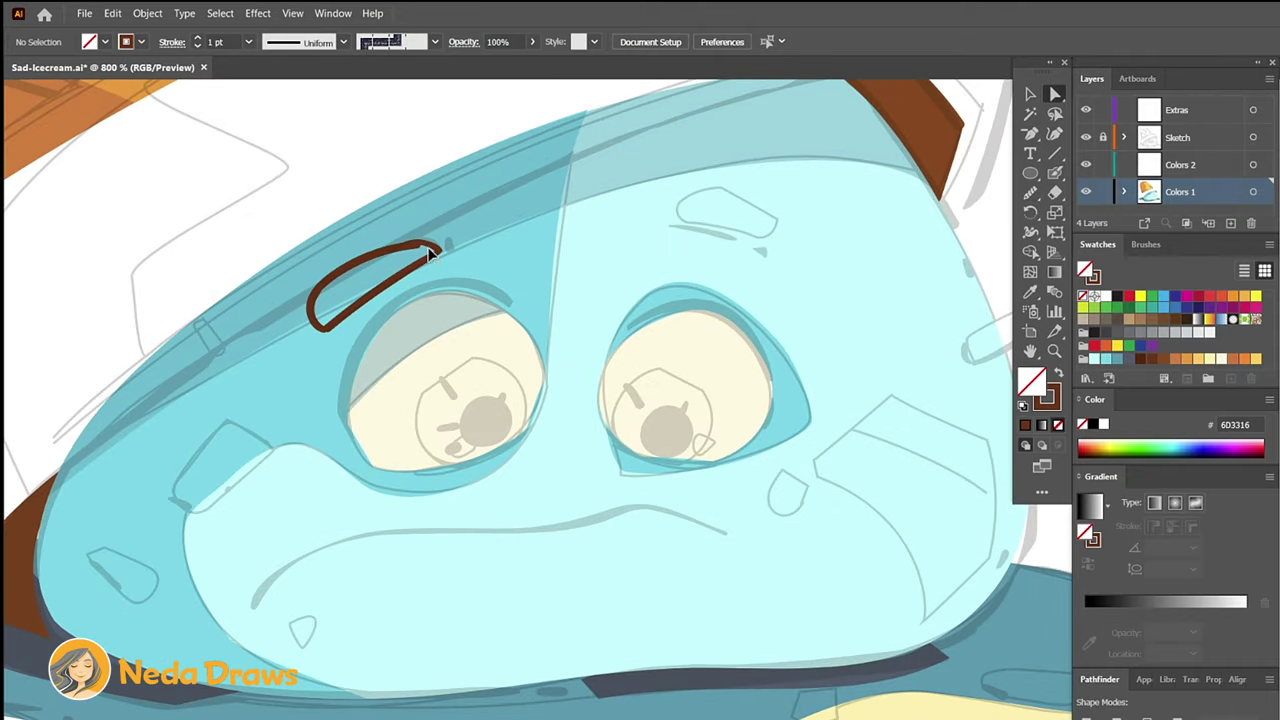
click(311, 305)
key(shift+x)
key(shift+b)
drag(301, 264, 443, 223)
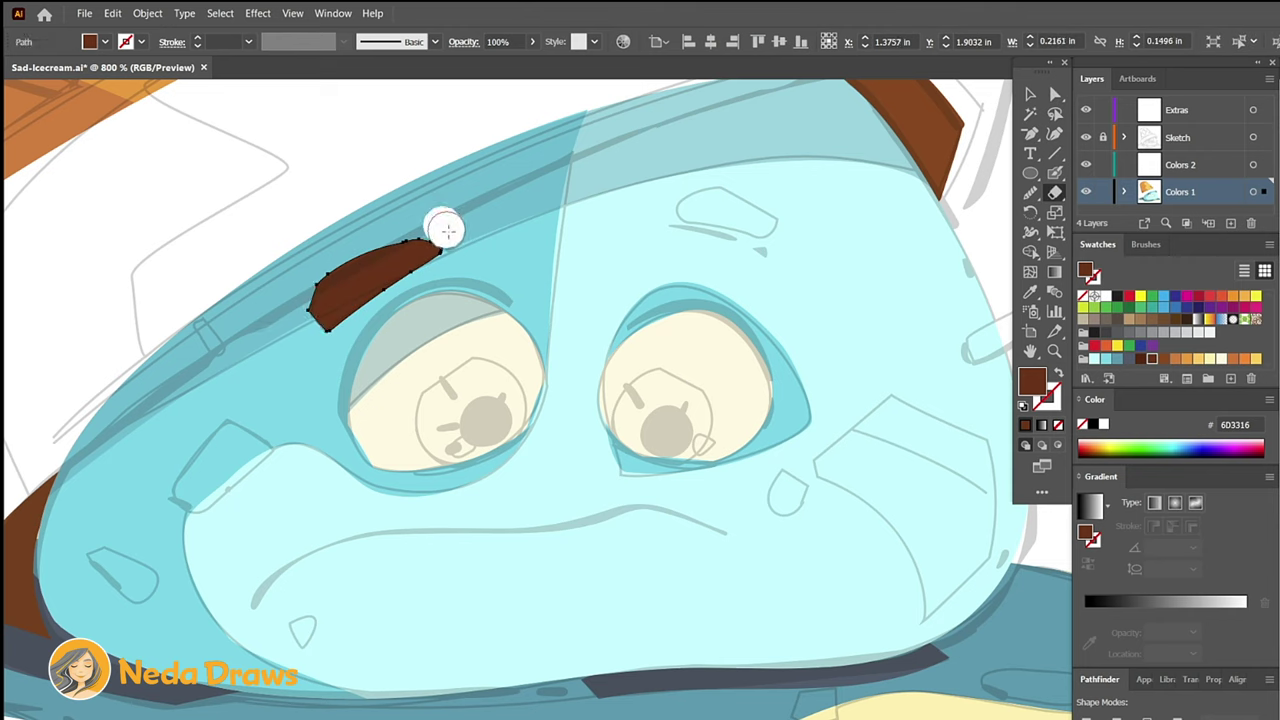
Paint a solid orange mark on the forehead and erase its underside.
click(1246, 358)
key(shift+x)
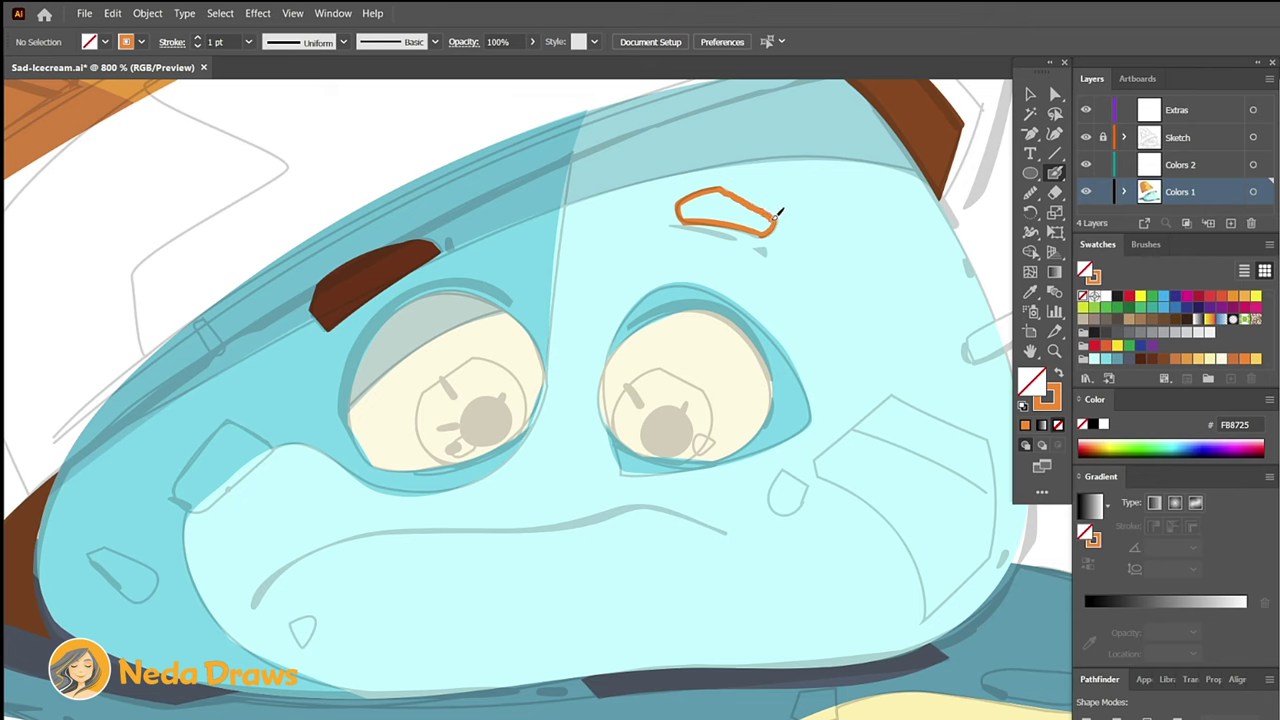
click(1054, 94)
click(730, 205)
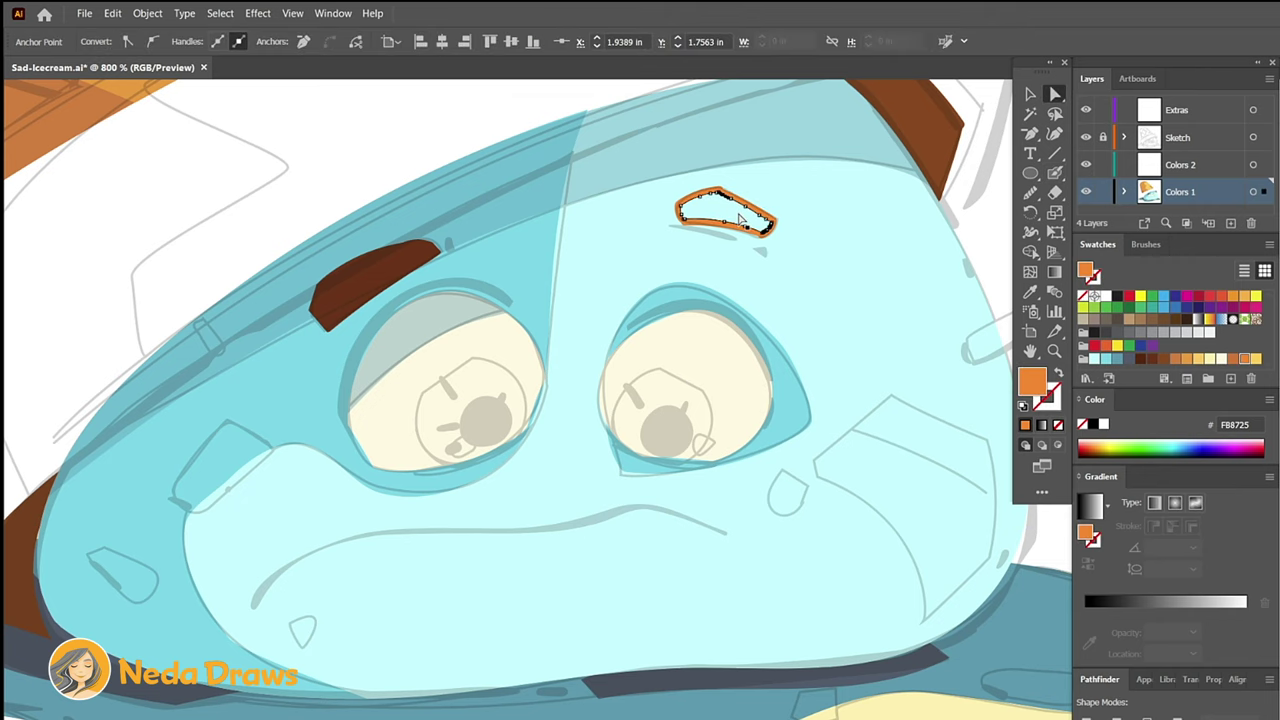
key(shift+x)
click(1055, 194)
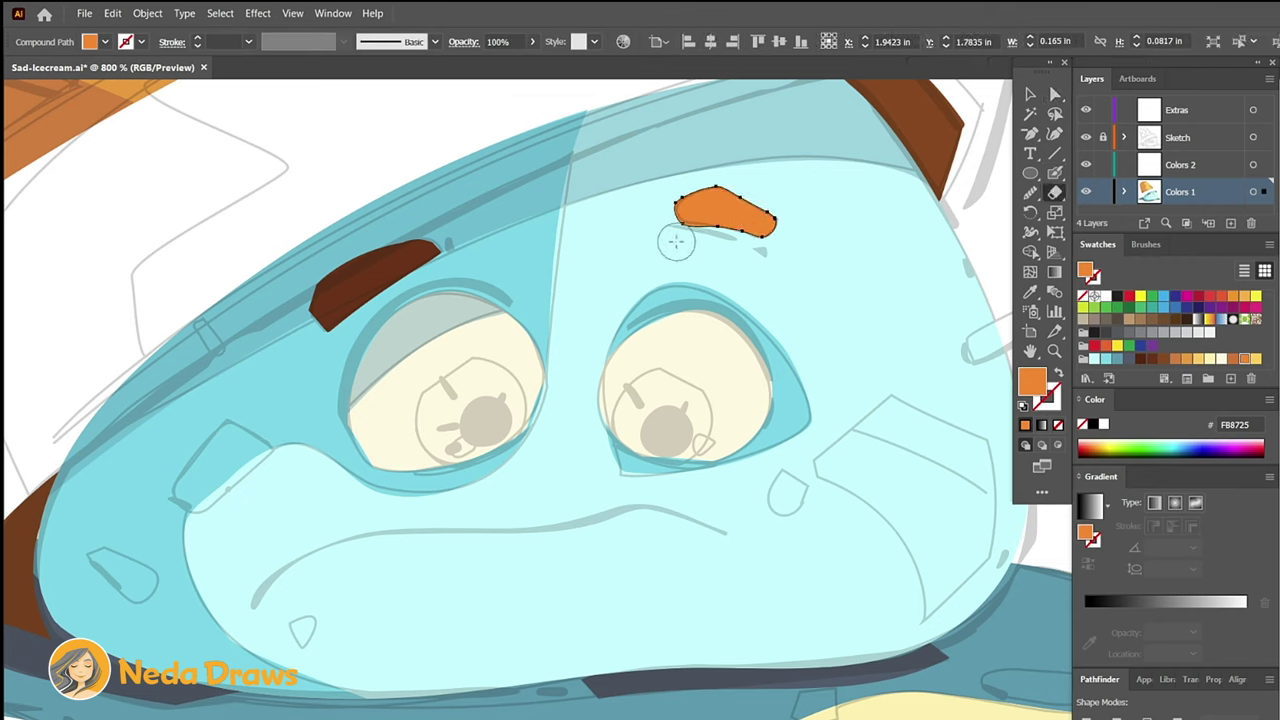
drag(676, 241, 760, 250)
Paint a solid brown left iris and trim it under the eyelid.
key(ctrl+shift+a)
key(shift+b)
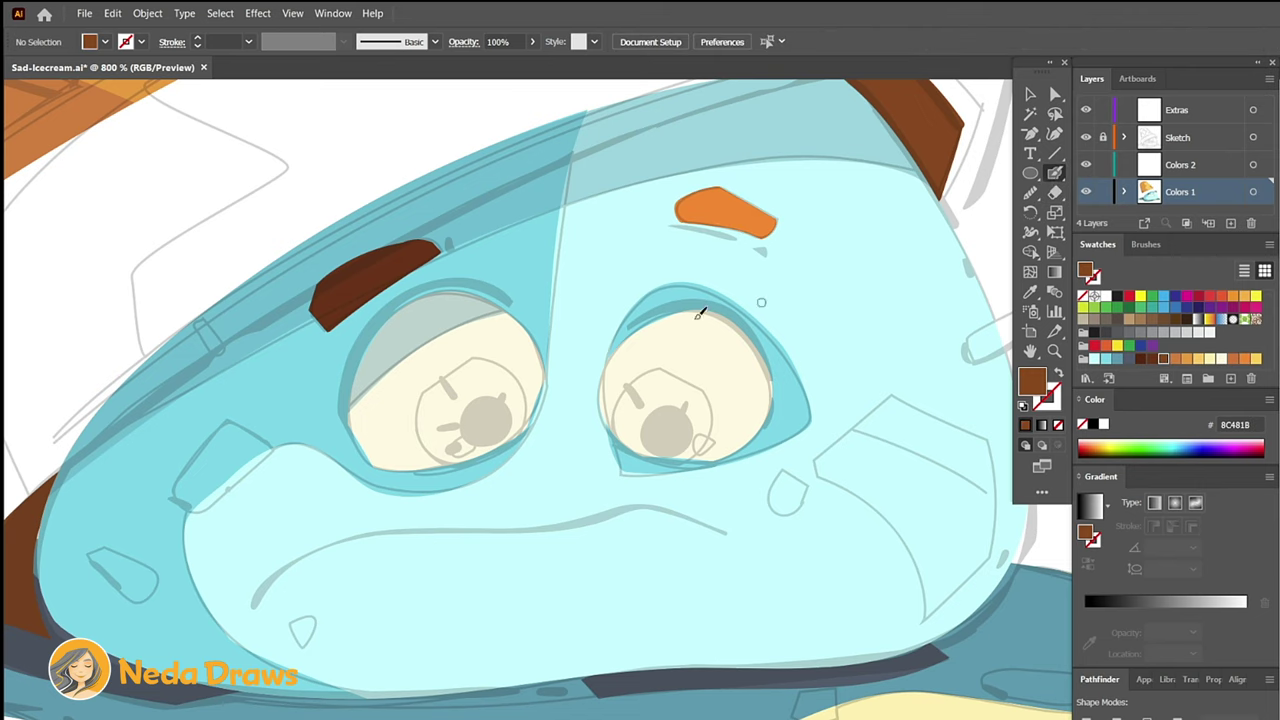
mouse_move(520, 400)
mouse_down()
mouse_move(458, 362)
mouse_move(422, 432)
mouse_move(492, 440)
mouse_move(515, 398)
mouse_up()
key(shift+x)
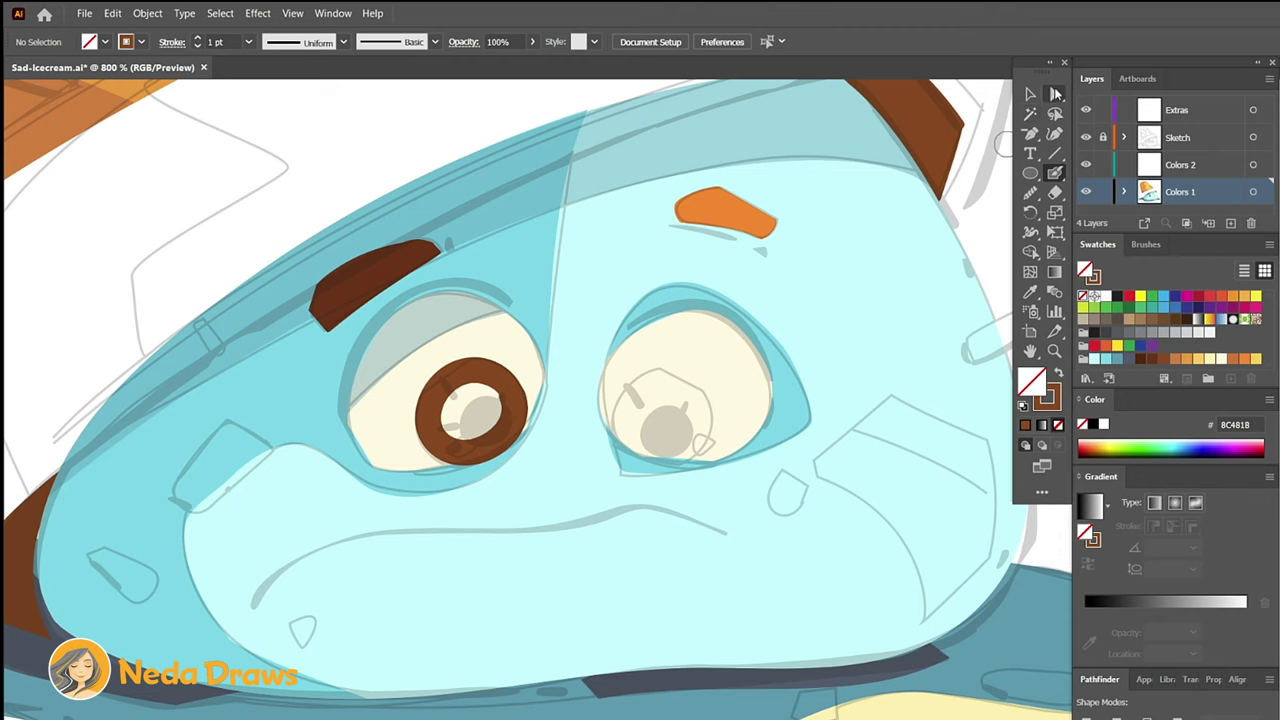
click(1055, 93)
click(471, 420)
key(Delete)
click(514, 394)
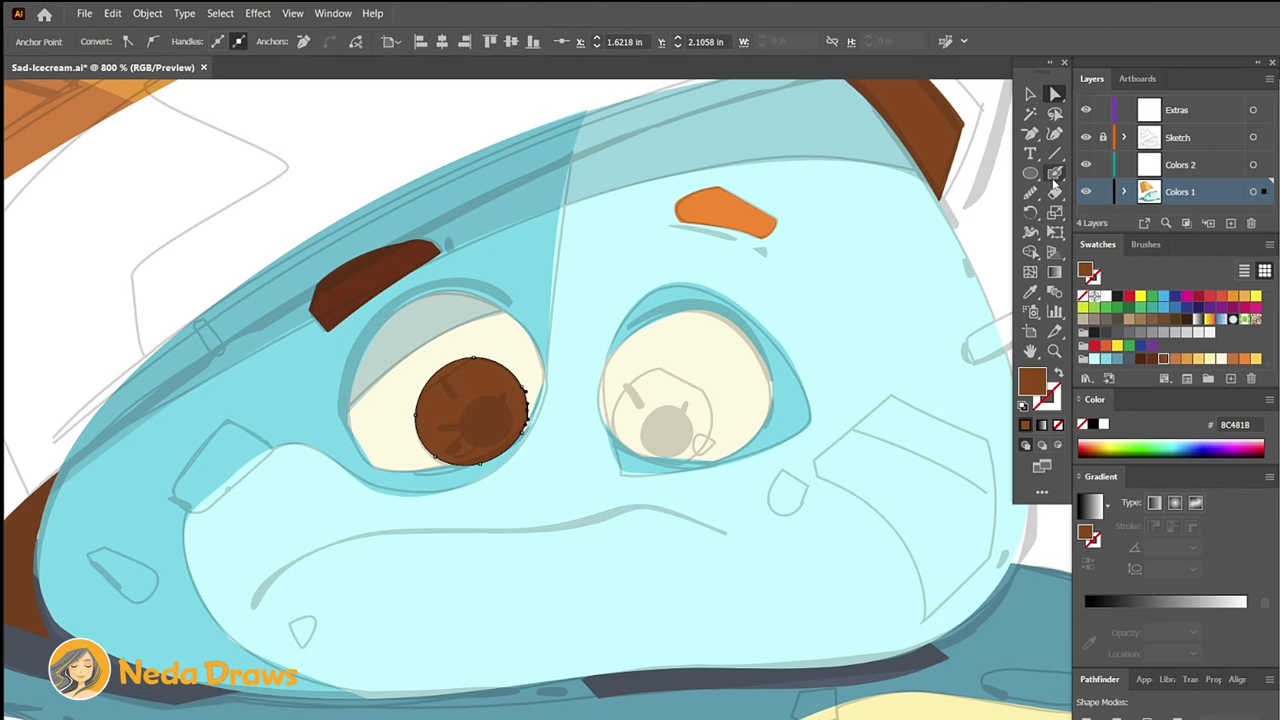
click(1055, 192)
drag(398, 383, 400, 385)
Paint a solid brown right iris and erase its top.
key(shift+b)
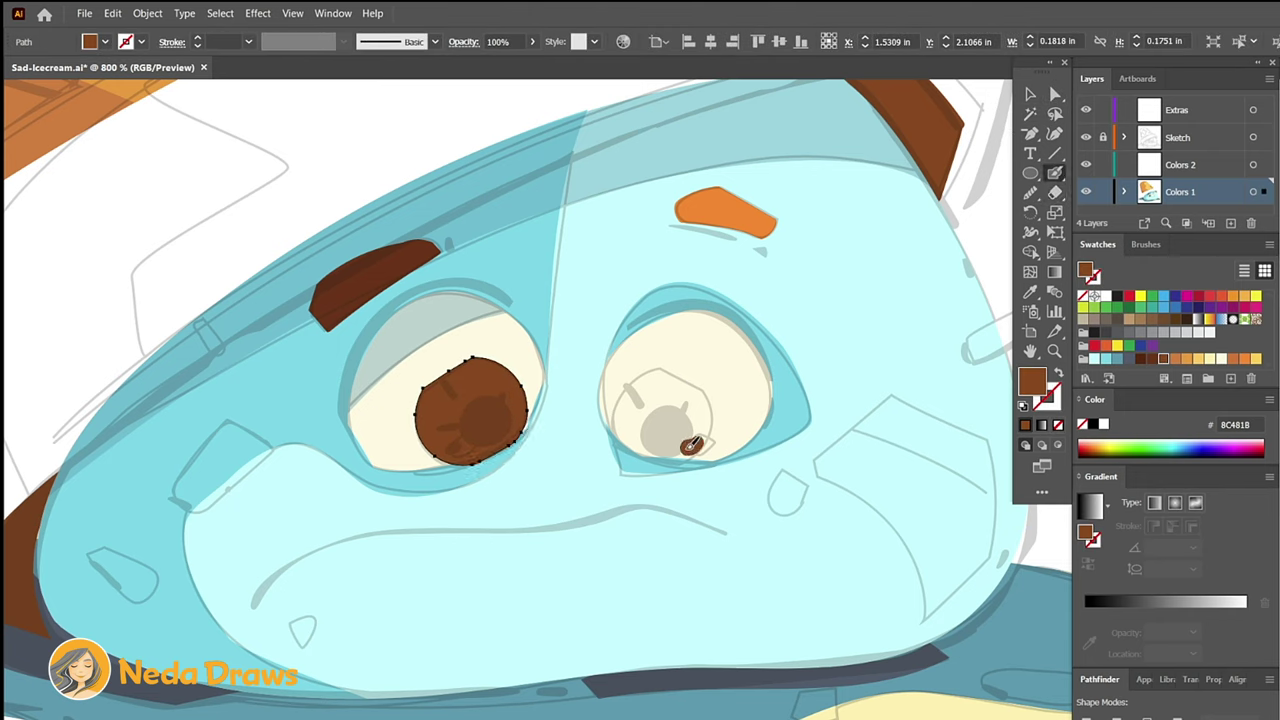
drag(700, 442, 700, 388)
key(a)
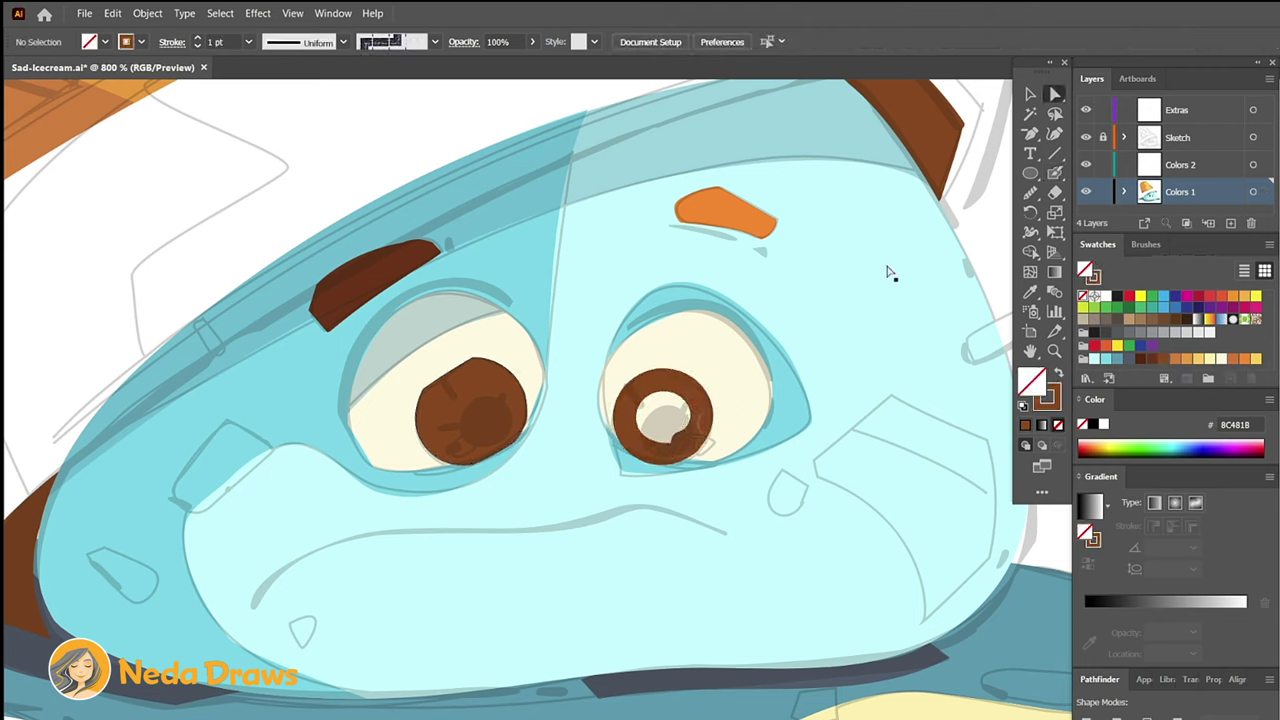
click(663, 423)
key(Delete)
click(703, 416)
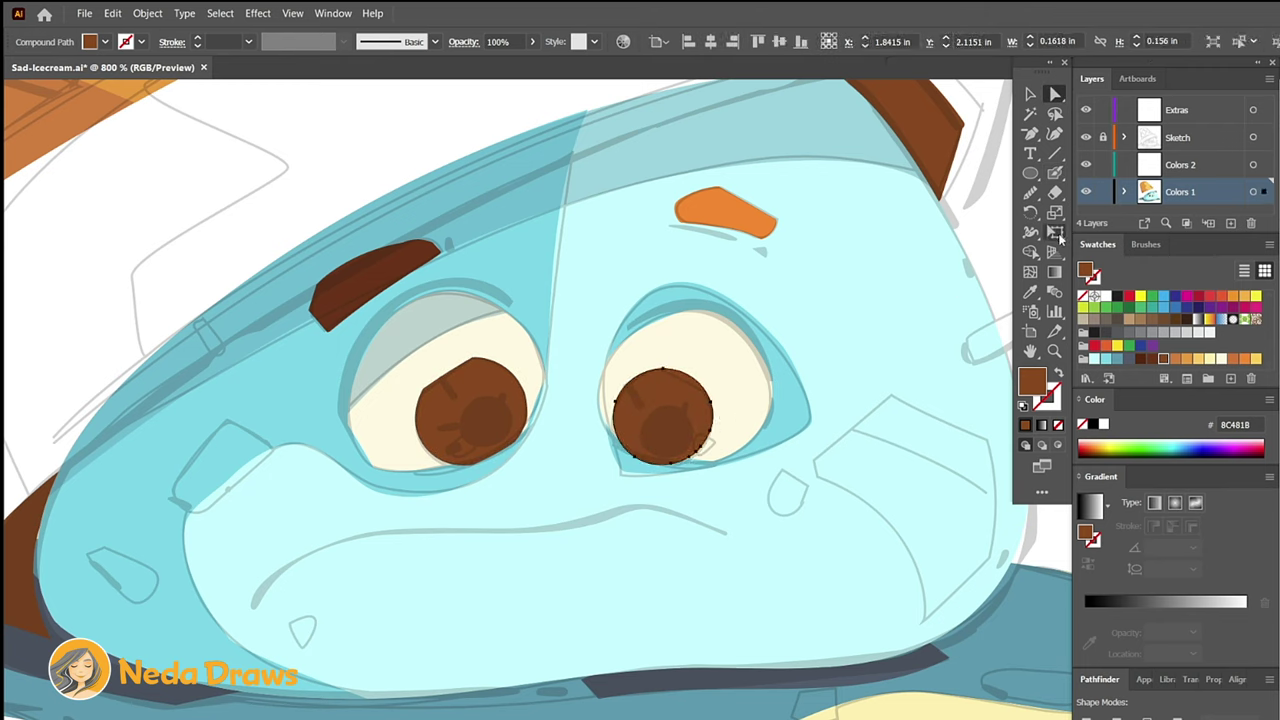
drag(664, 349, 700, 372)
Add dark 5B250D pupils to both irises and a brown lid line over the left eye.
key(shift+b)
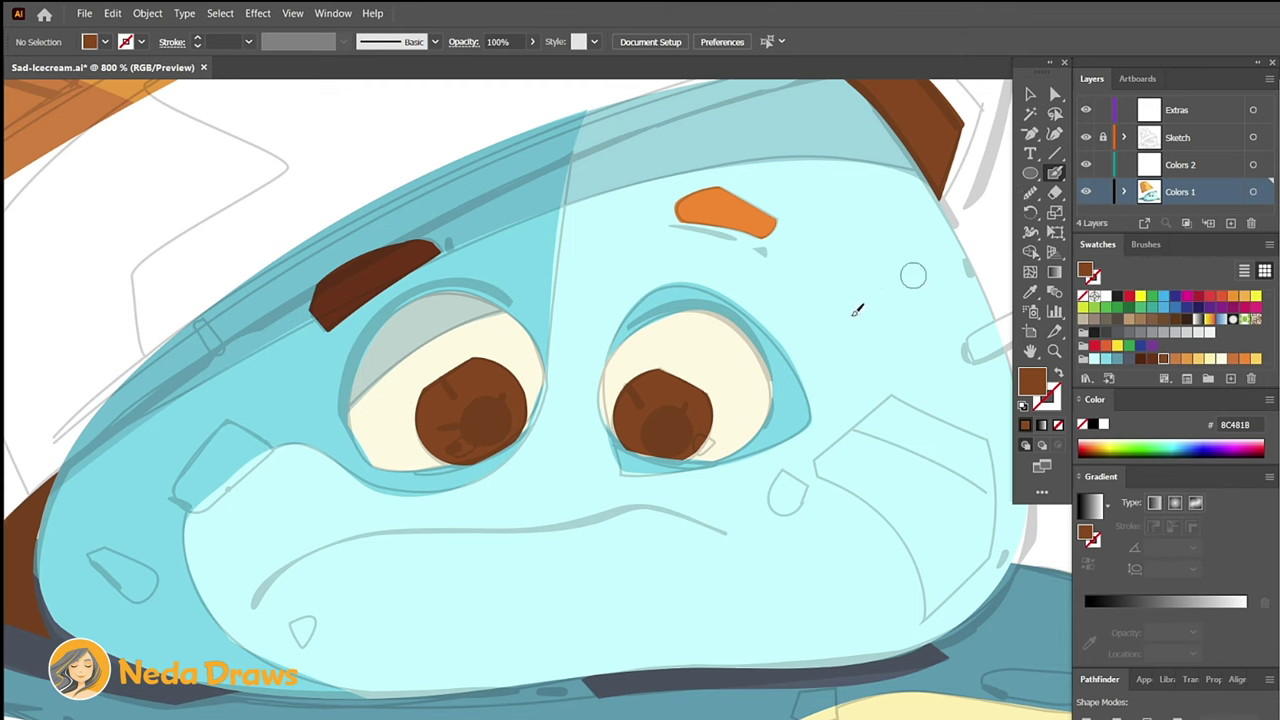
mouse_move(500, 410)
mouse_down()
mouse_move(484, 402)
mouse_move(492, 418)
mouse_up()
drag(660, 418, 677, 430)
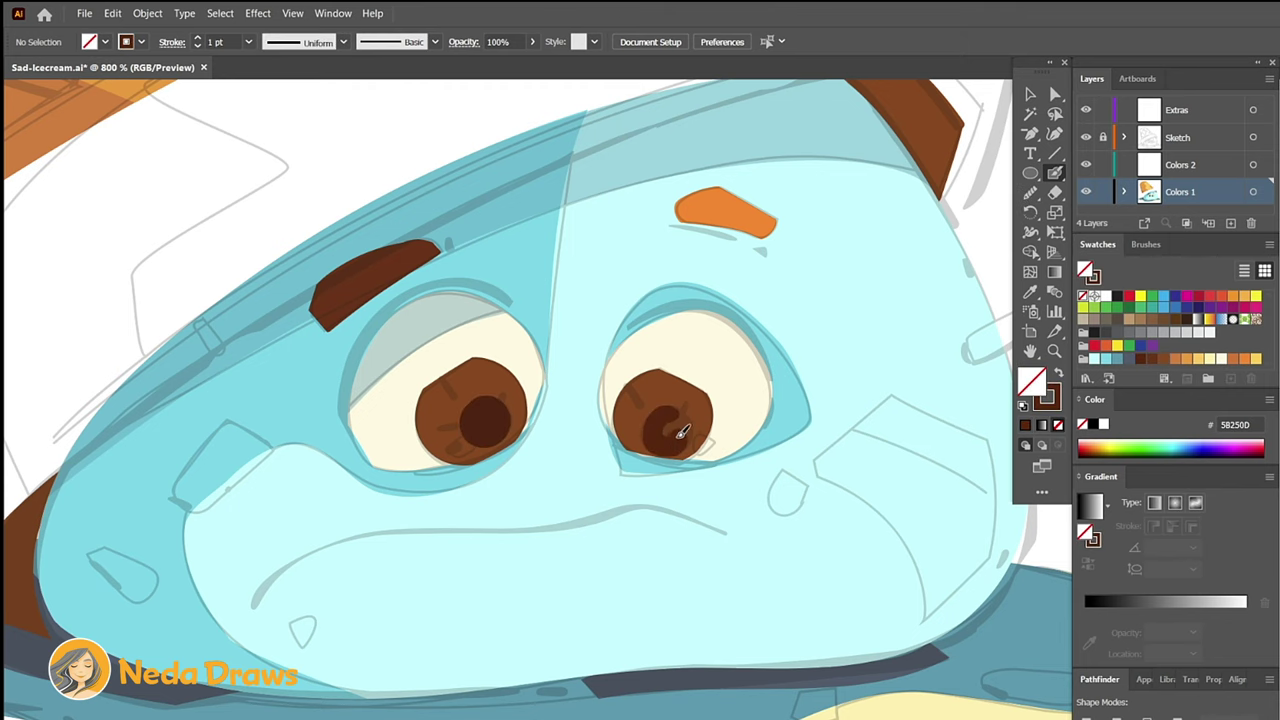
key(ctrl+=)
mouse_move(484, 246)
mouse_down()
mouse_move(447, 222)
mouse_move(228, 438)
mouse_up()
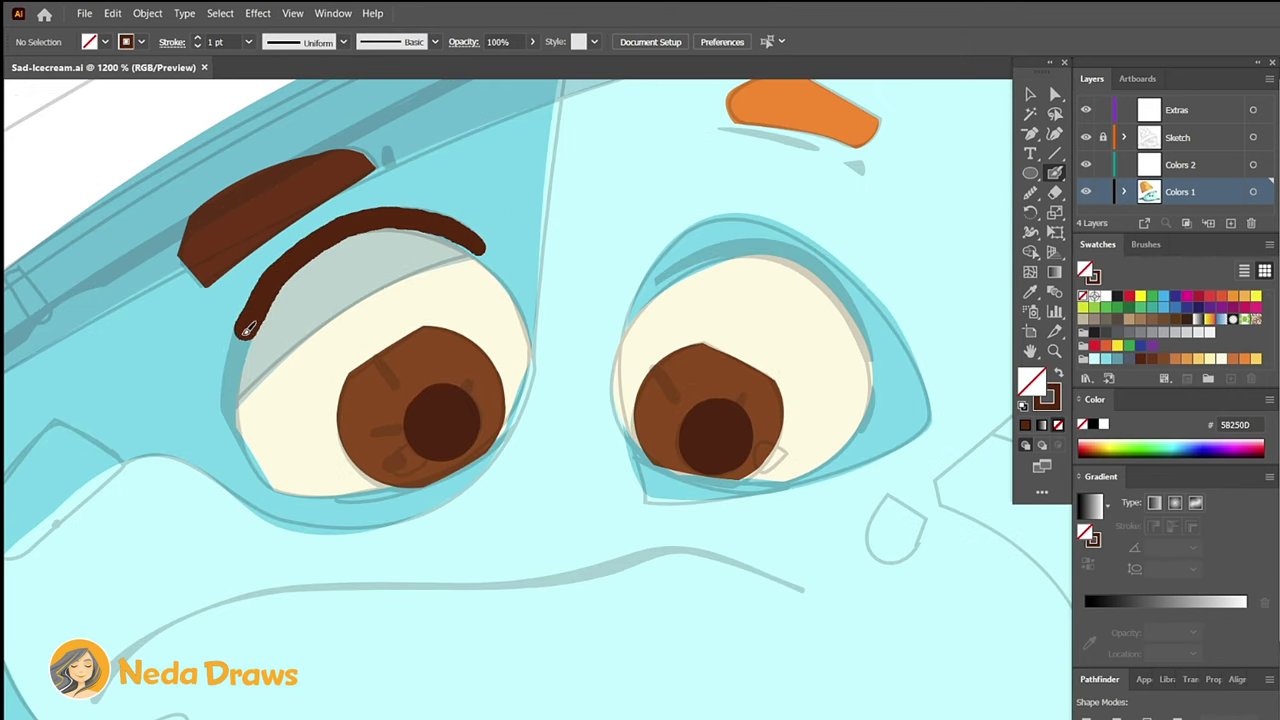
Taper the left eyelid by adjusting its end and bottom anchors.
click(1055, 93)
click(480, 252)
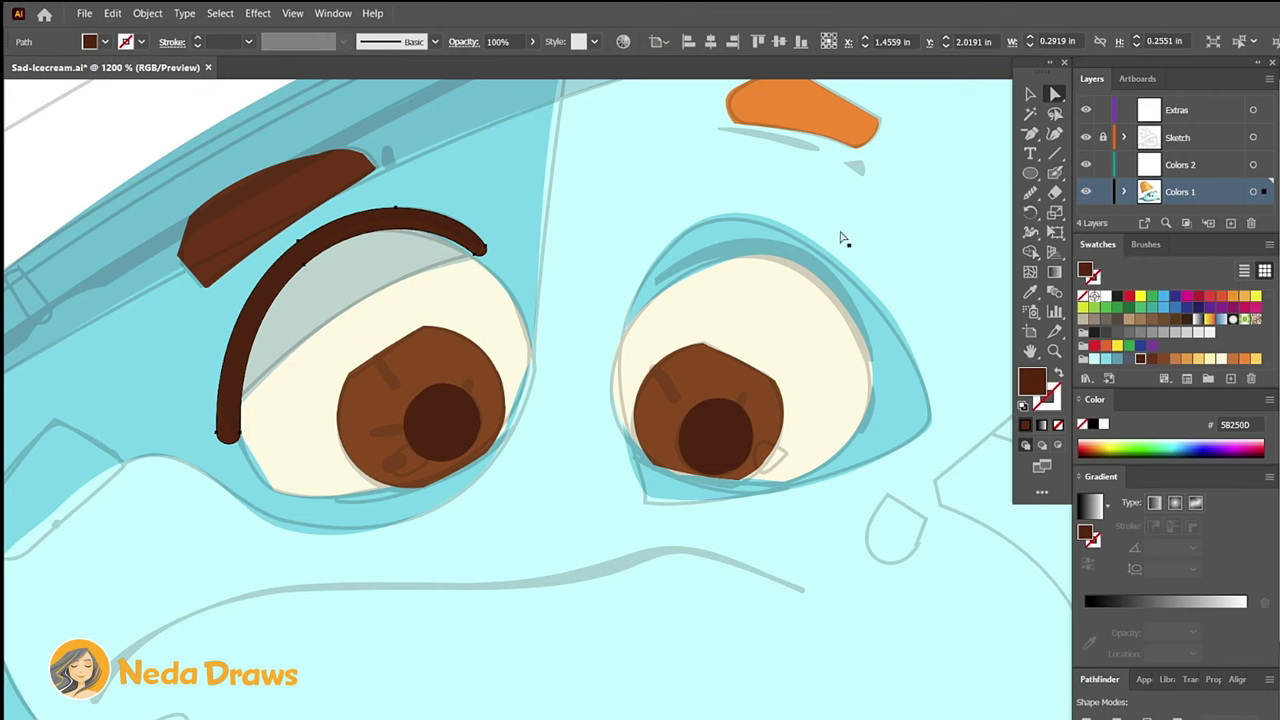
drag(484, 250, 480, 244)
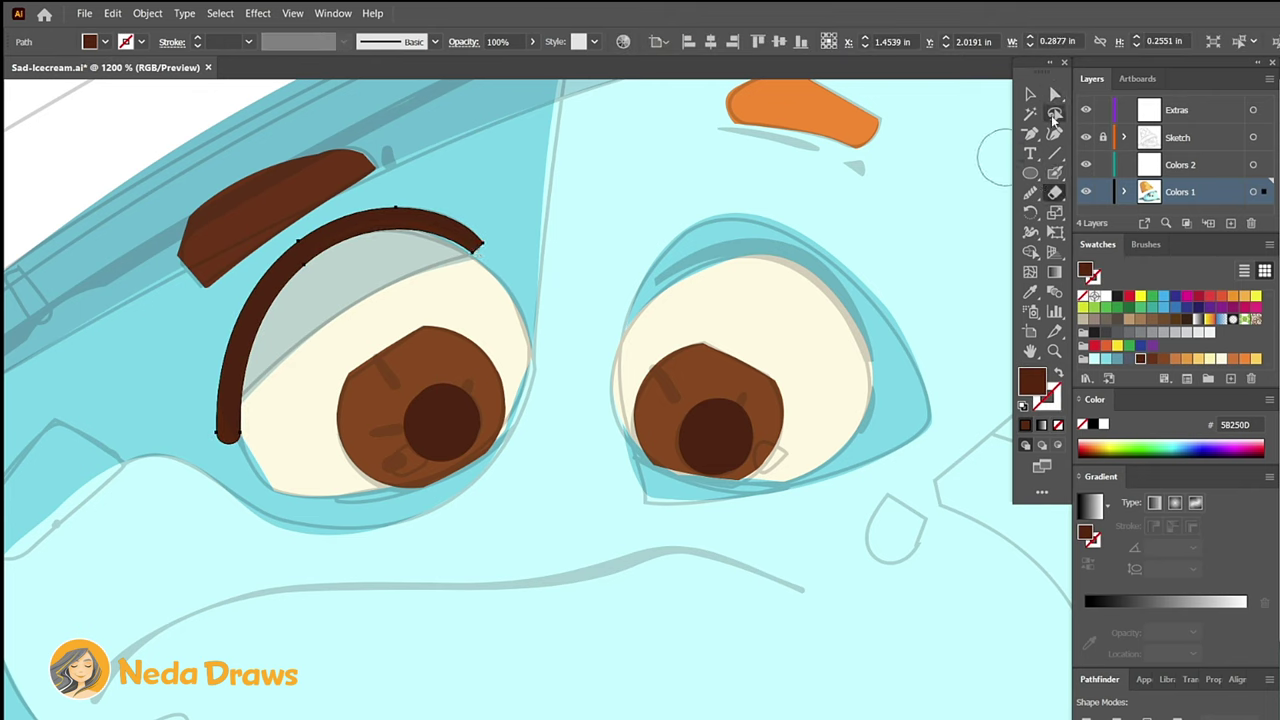
click(476, 251)
click(306, 258)
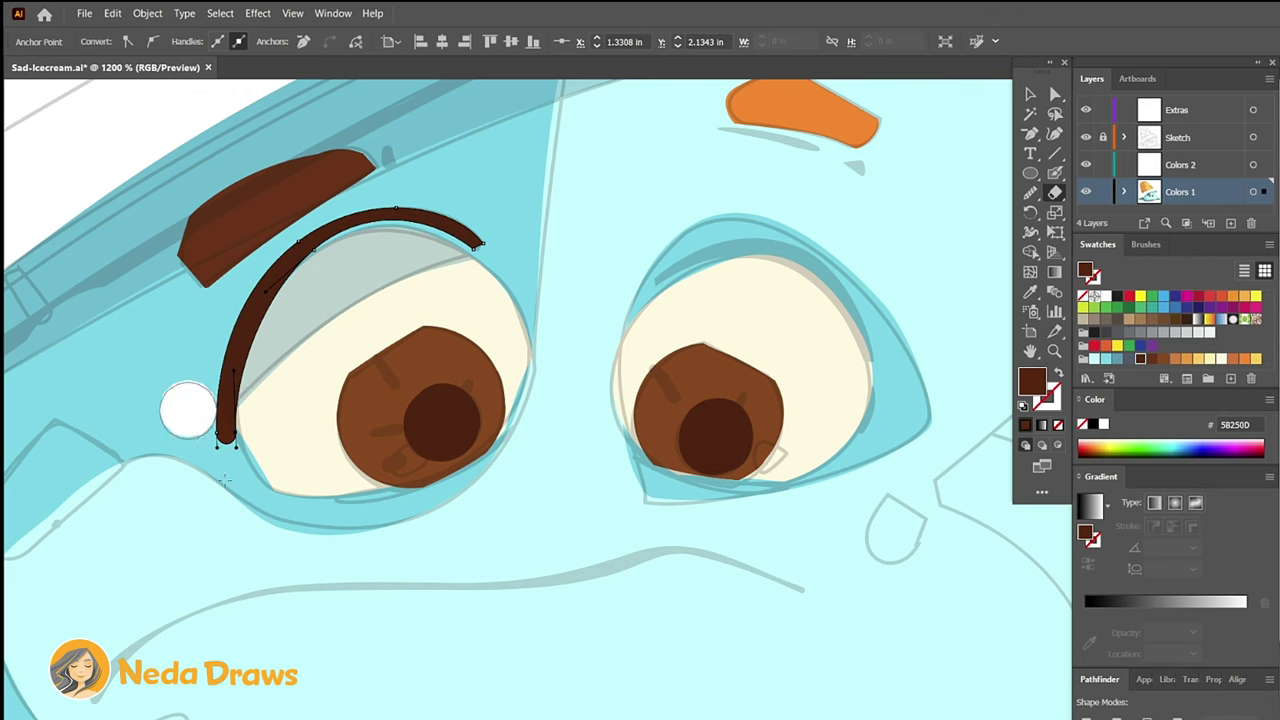
Paint a brown lid line over the right eye and start the brown mouth line.
key(shift+b)
key(ctrl+shift+a)
mouse_move(868, 362)
mouse_down()
mouse_move(845, 303)
mouse_move(662, 264)
mouse_move(681, 285)
mouse_up()
key(v)
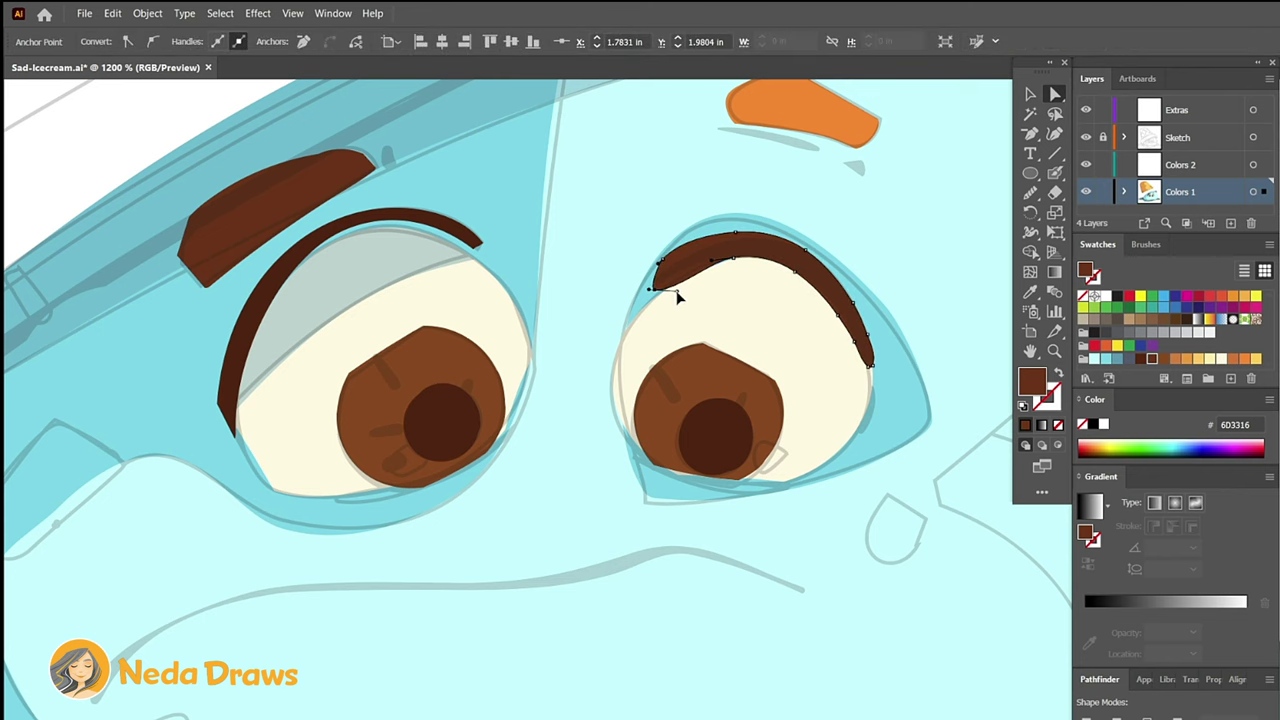
key(shift+b)
key(ctrl+shift+a)
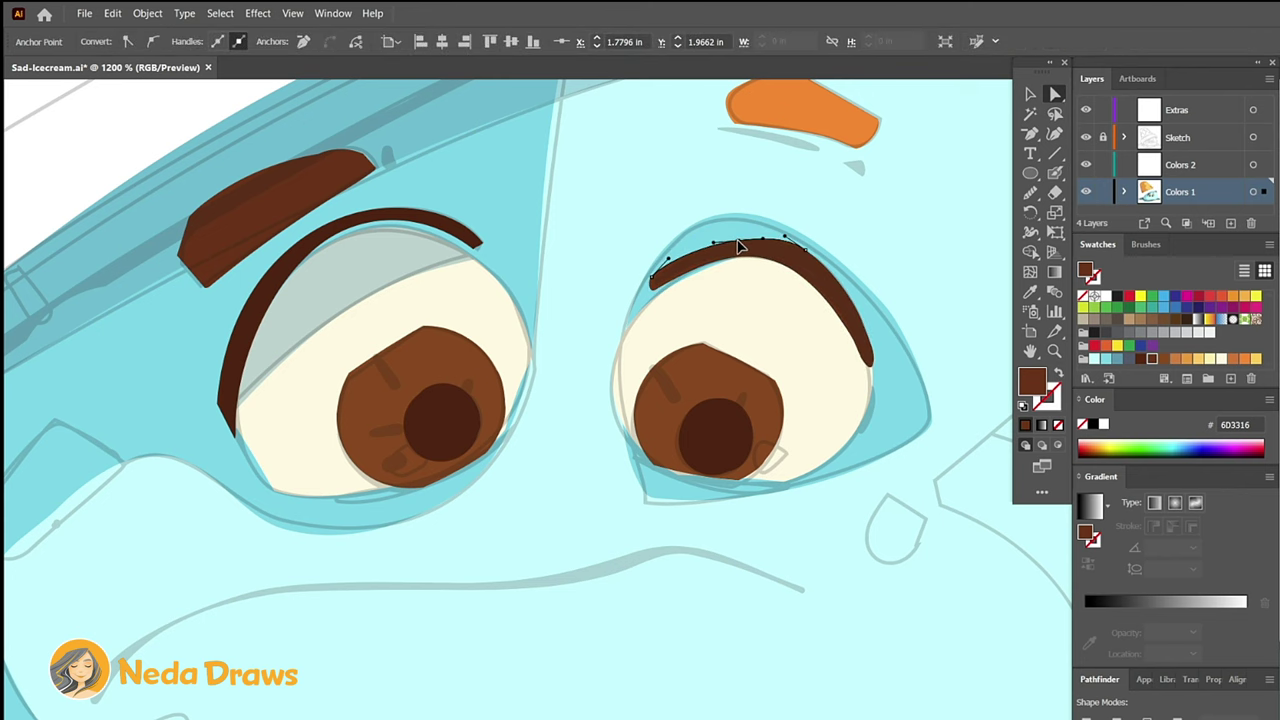
key(ctrl+minus)
drag(656, 436, 596, 448)
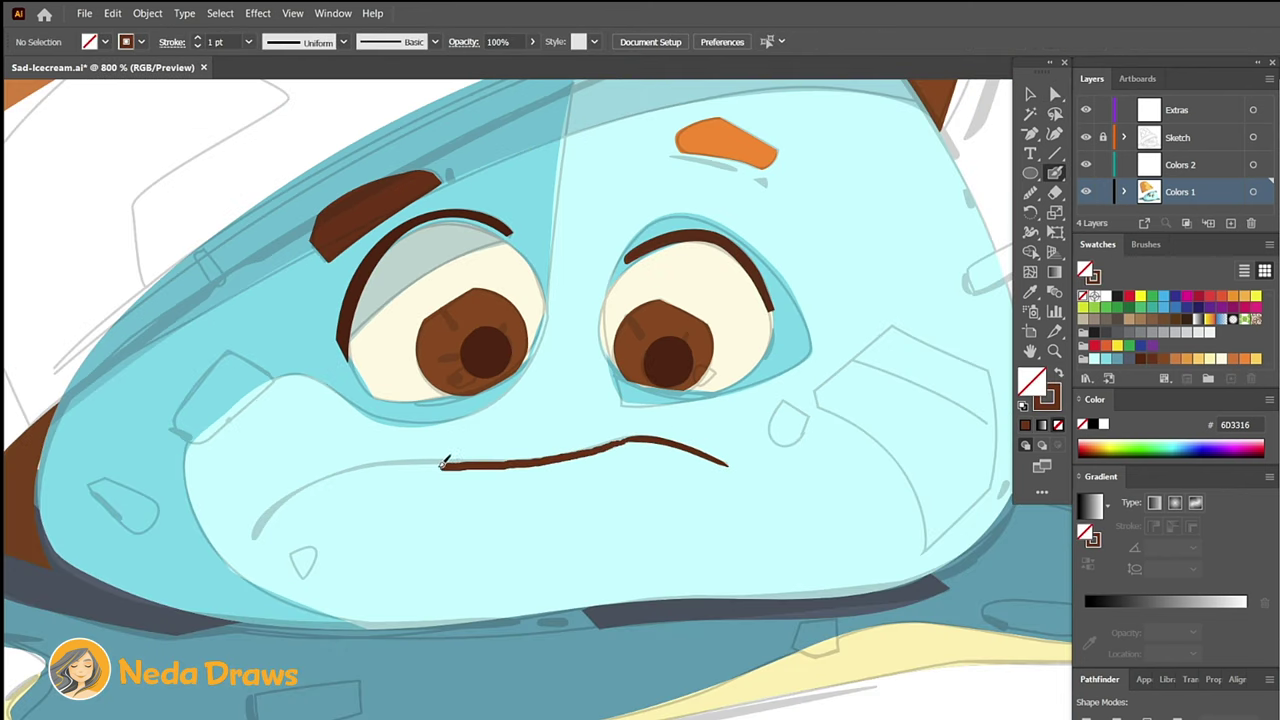
Extend the mouth down-left into a frown and adjust its end and side anchors.
drag(292, 488, 240, 547)
key(a)
click(248, 542)
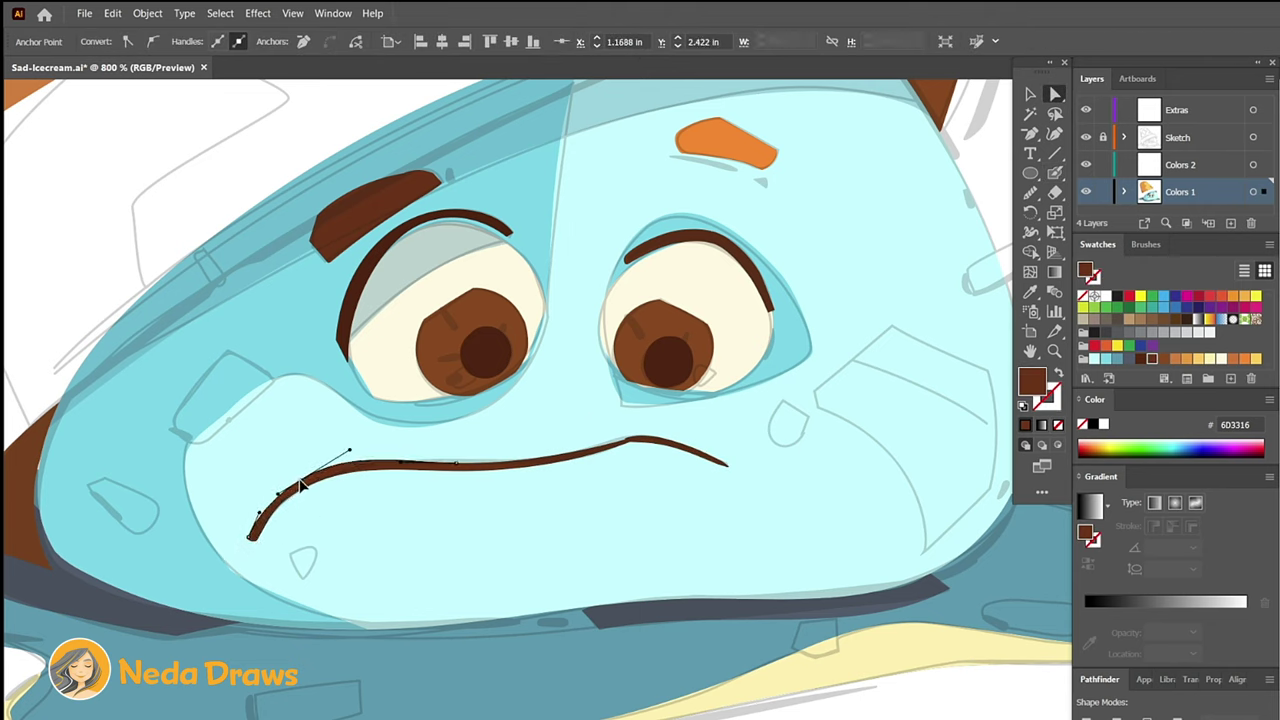
click(386, 472)
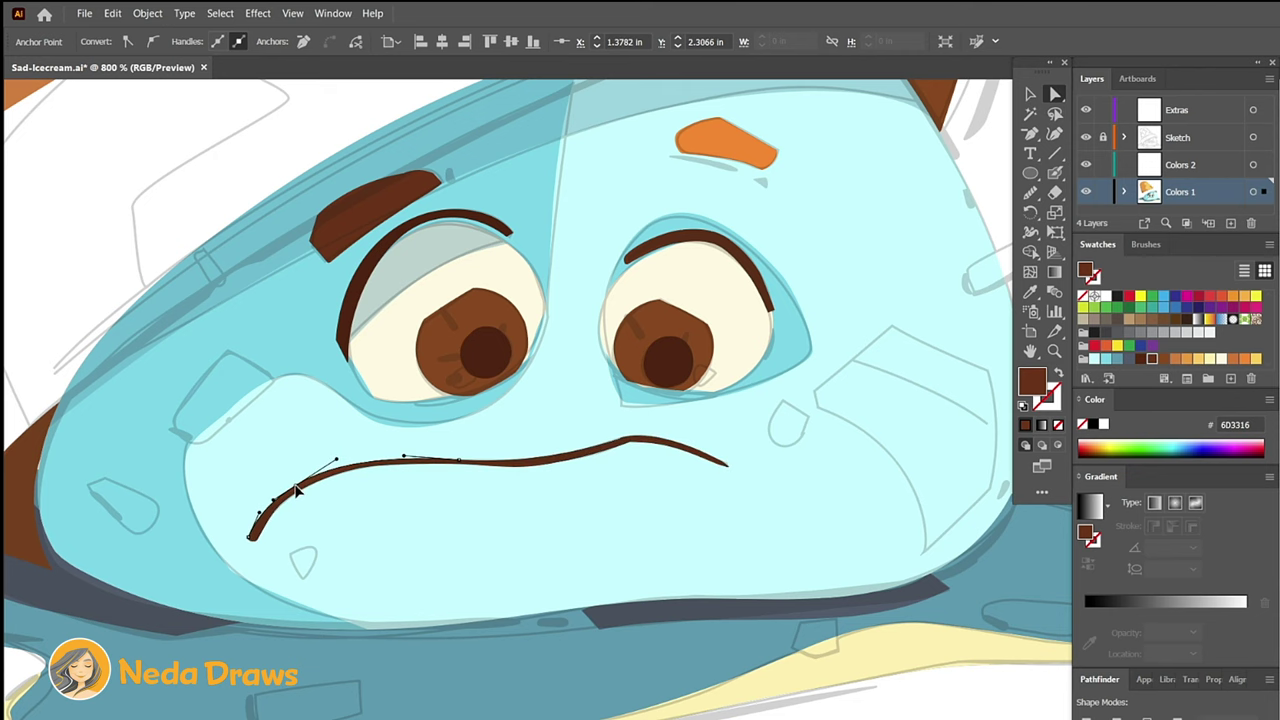
click(540, 466)
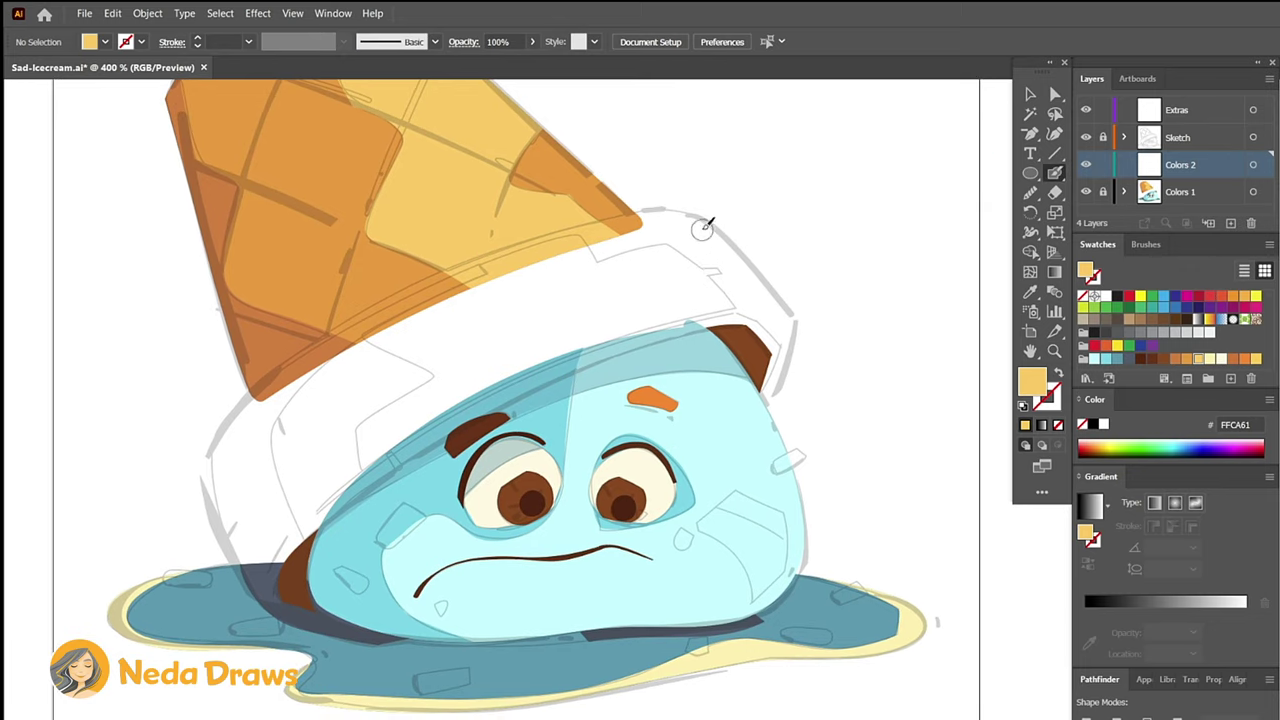
Paint the yellow FFCA61 cone rim outline, convert it to a fill, and patch its lower-left edge.
mouse_move(436, 278)
mouse_down()
mouse_move(312, 352)
mouse_move(212, 452)
mouse_move(225, 508)
mouse_up()
drag(257, 568, 213, 488)
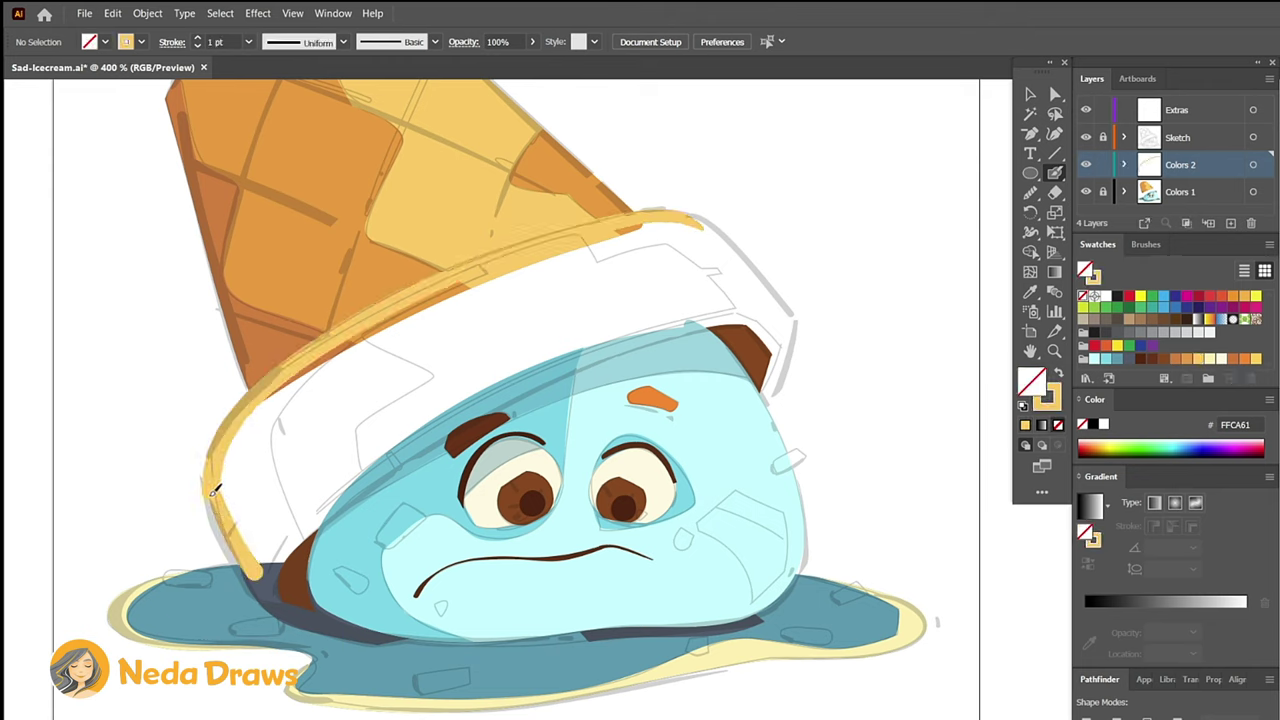
mouse_move(277, 588)
mouse_down()
mouse_move(405, 450)
mouse_move(640, 335)
mouse_move(762, 325)
mouse_up()
drag(772, 384, 665, 212)
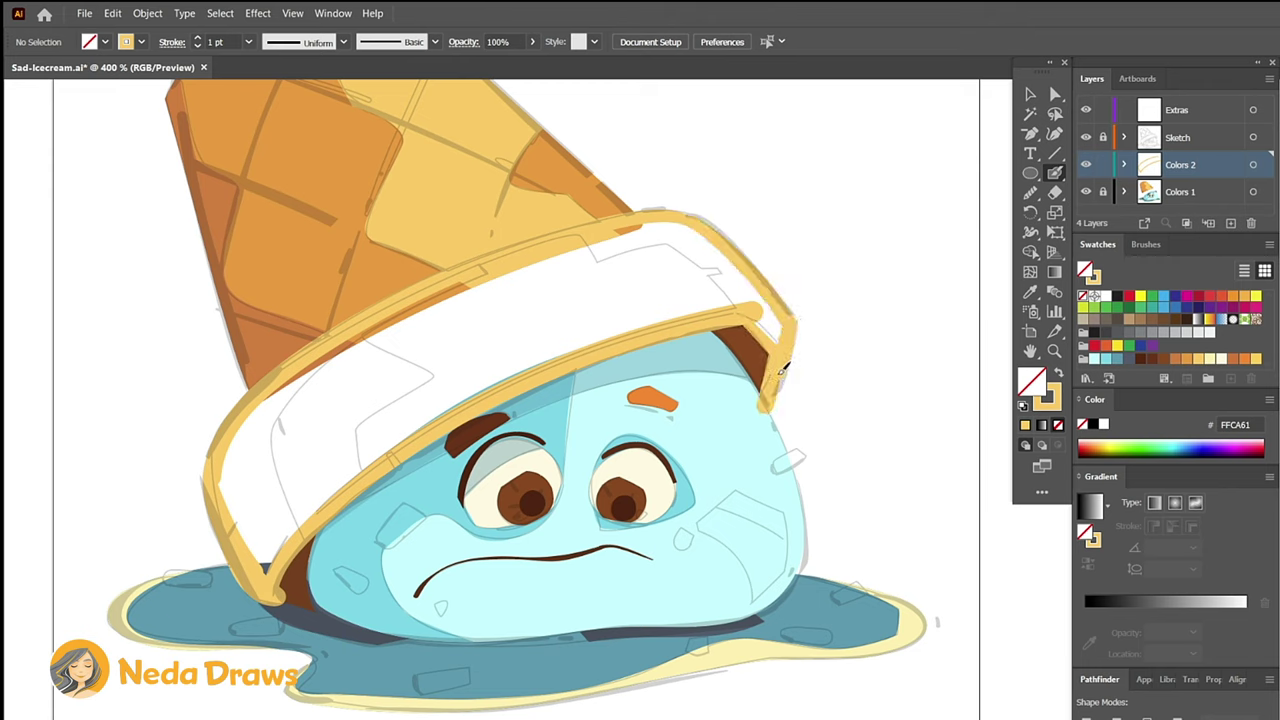
key(shift+x)
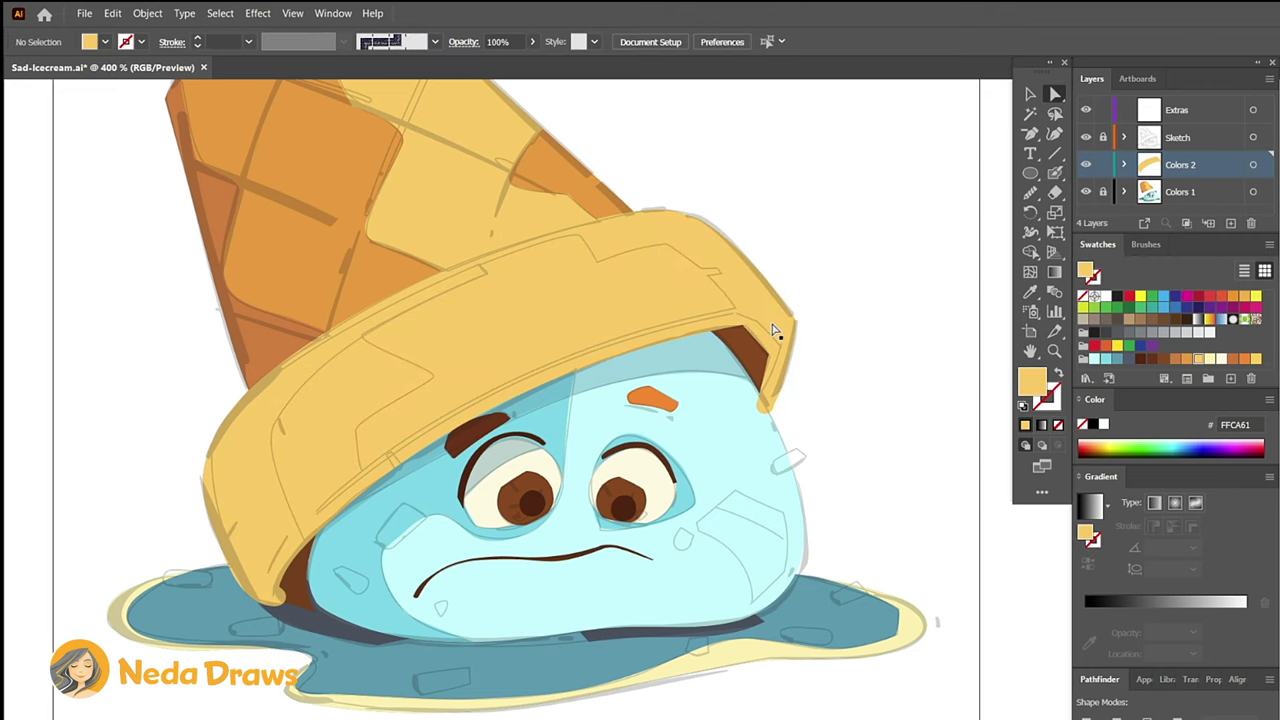
key(shift+b)
drag(220, 555, 293, 580)
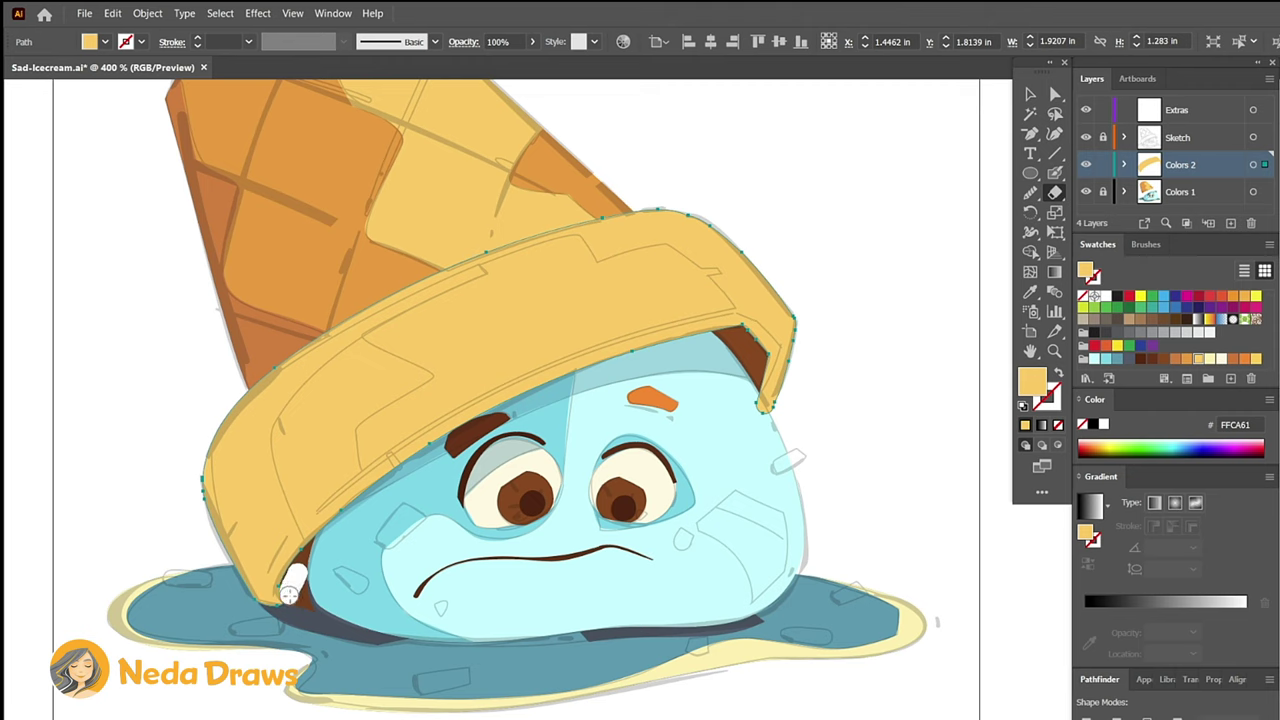
Paste a rim copy in front, recolour it orange, and erase away its lower zigzag edge.
key(a)
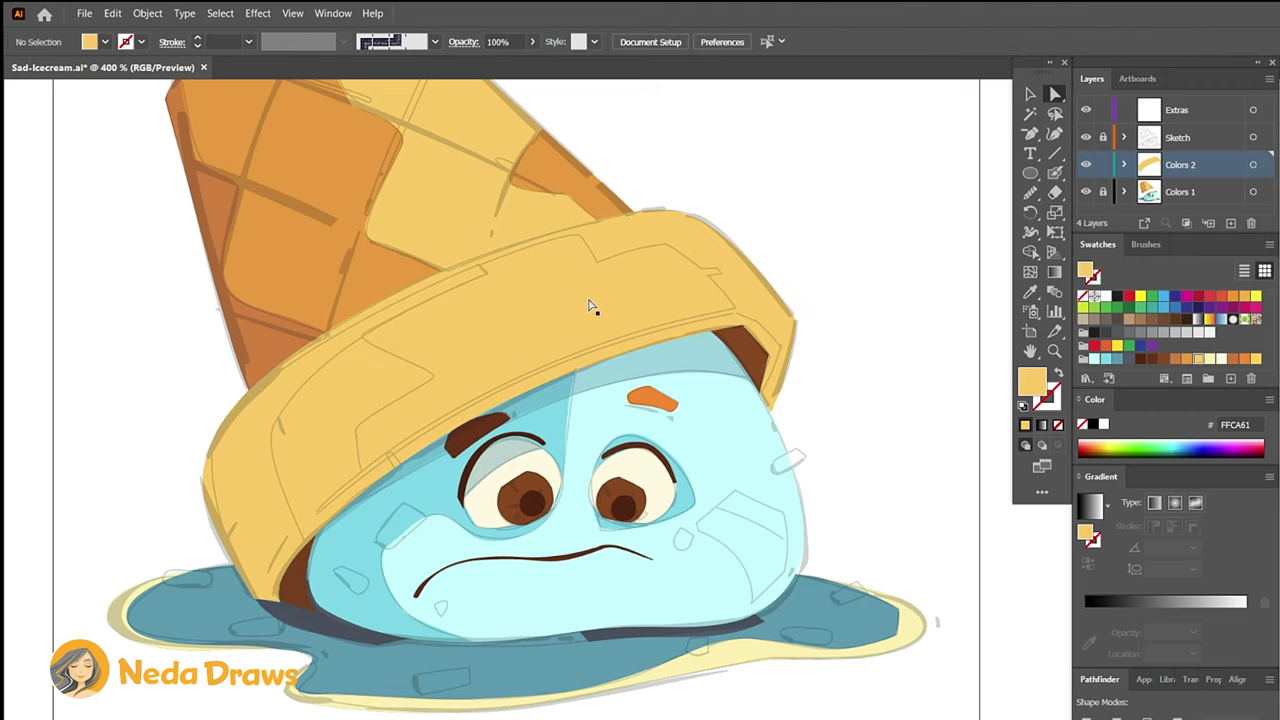
click(113, 13)
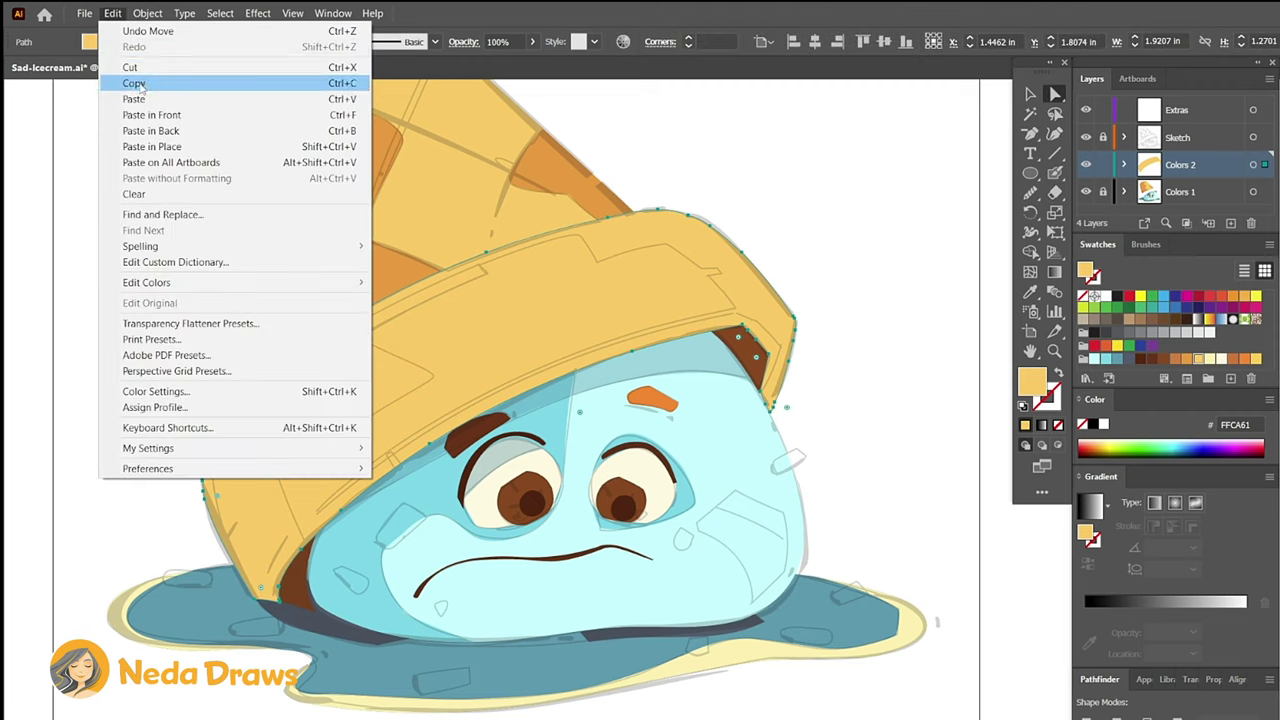
click(120, 83)
click(113, 13)
click(163, 114)
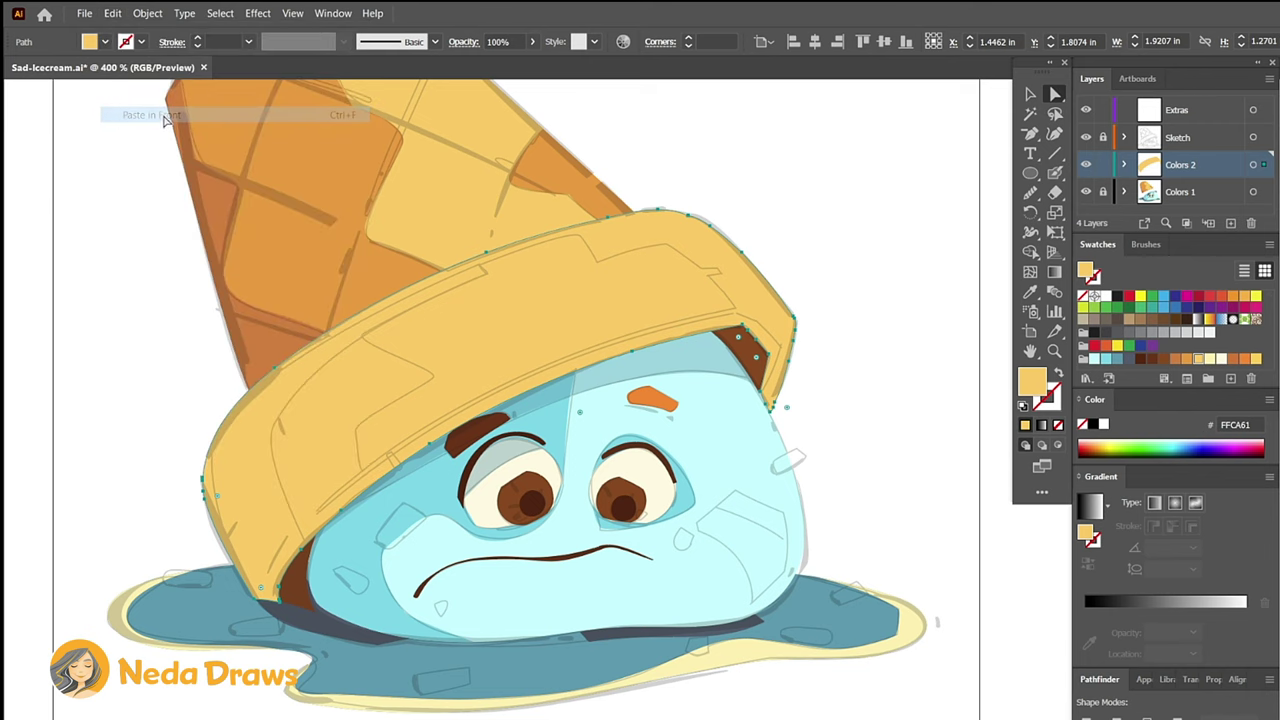
key(shift+b)
click(1186, 359)
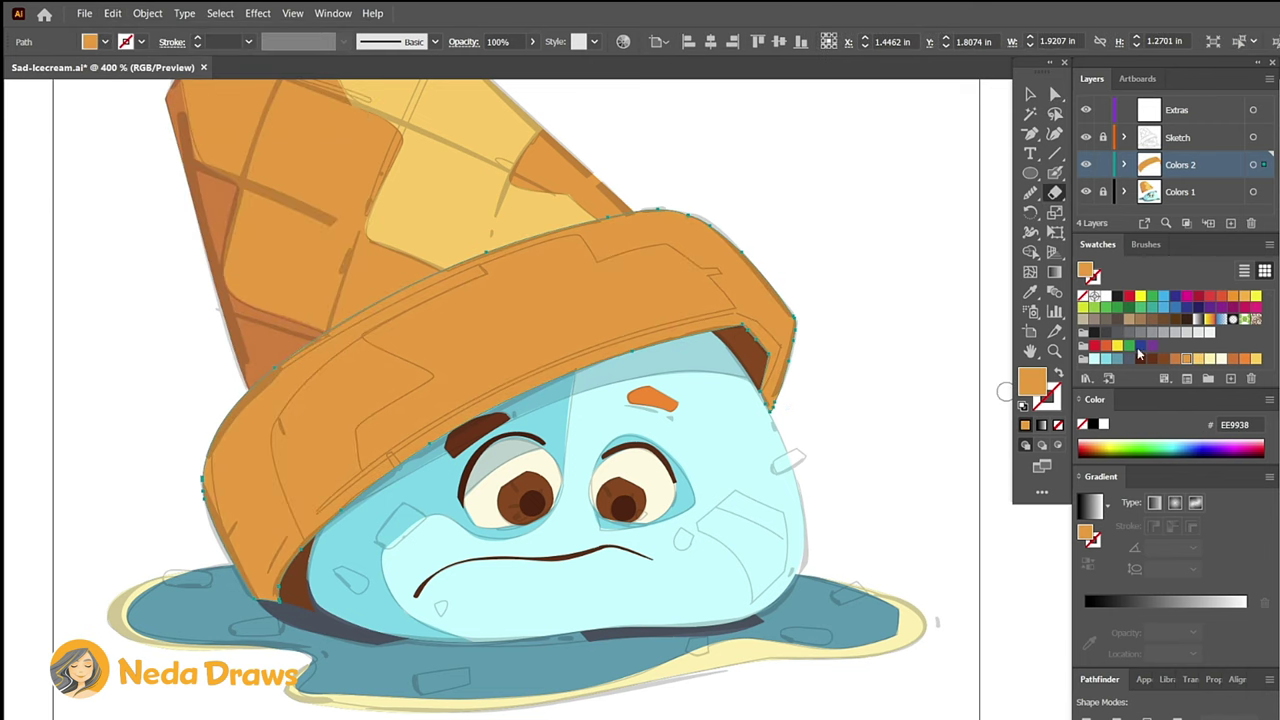
mouse_move(792, 308)
mouse_down()
mouse_move(362, 445)
mouse_move(480, 262)
mouse_up()
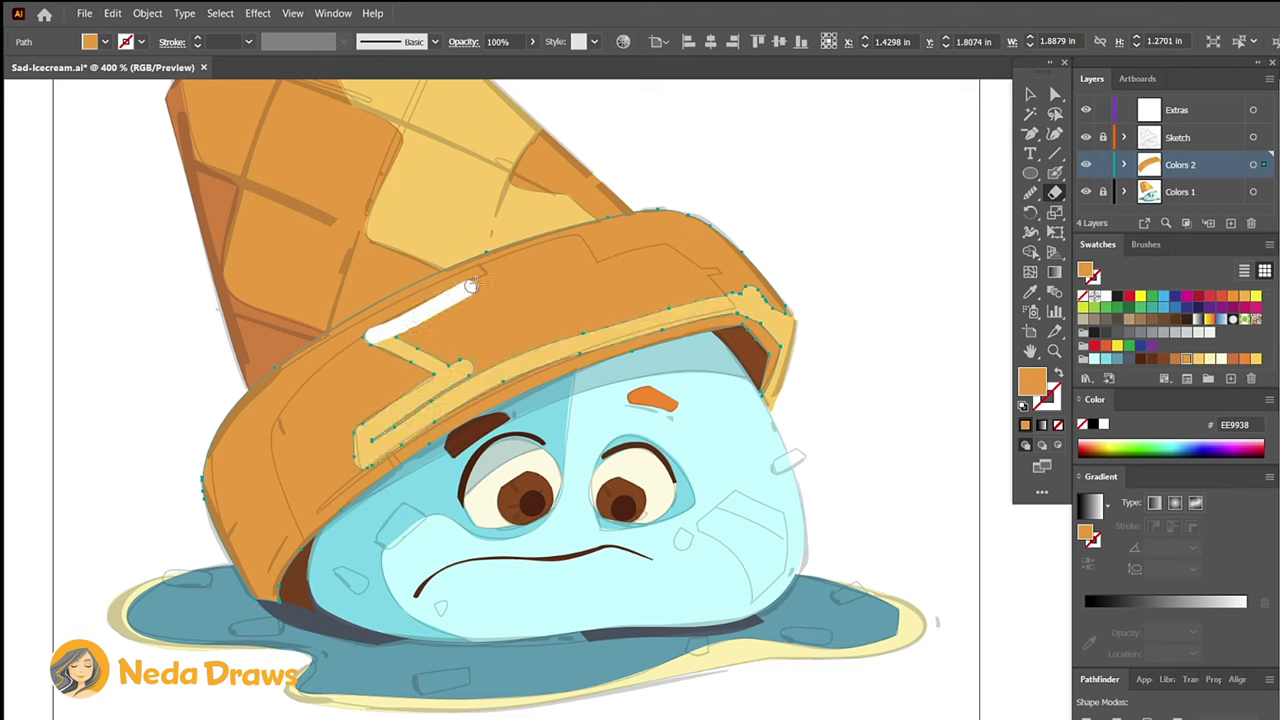
key(a)
click(608, 294)
key(Delete)
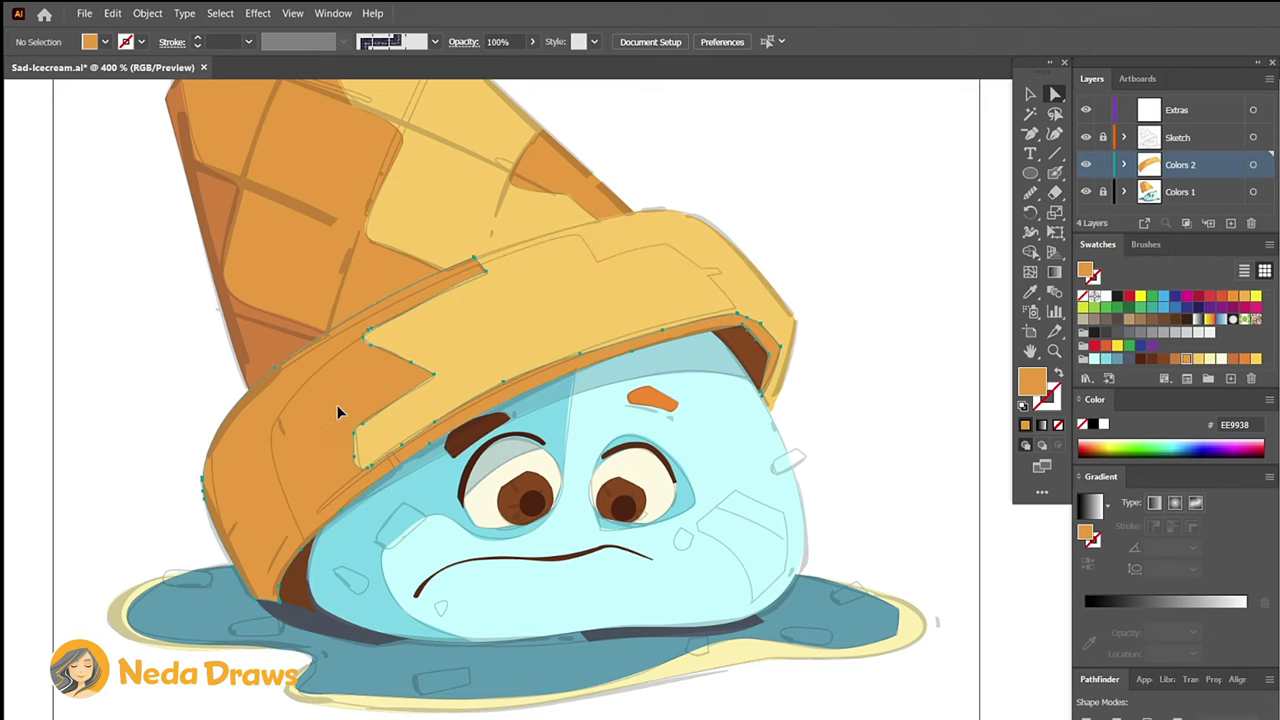
Duplicate the lower brim piece in front for a second orange shading layer.
click(112, 13)
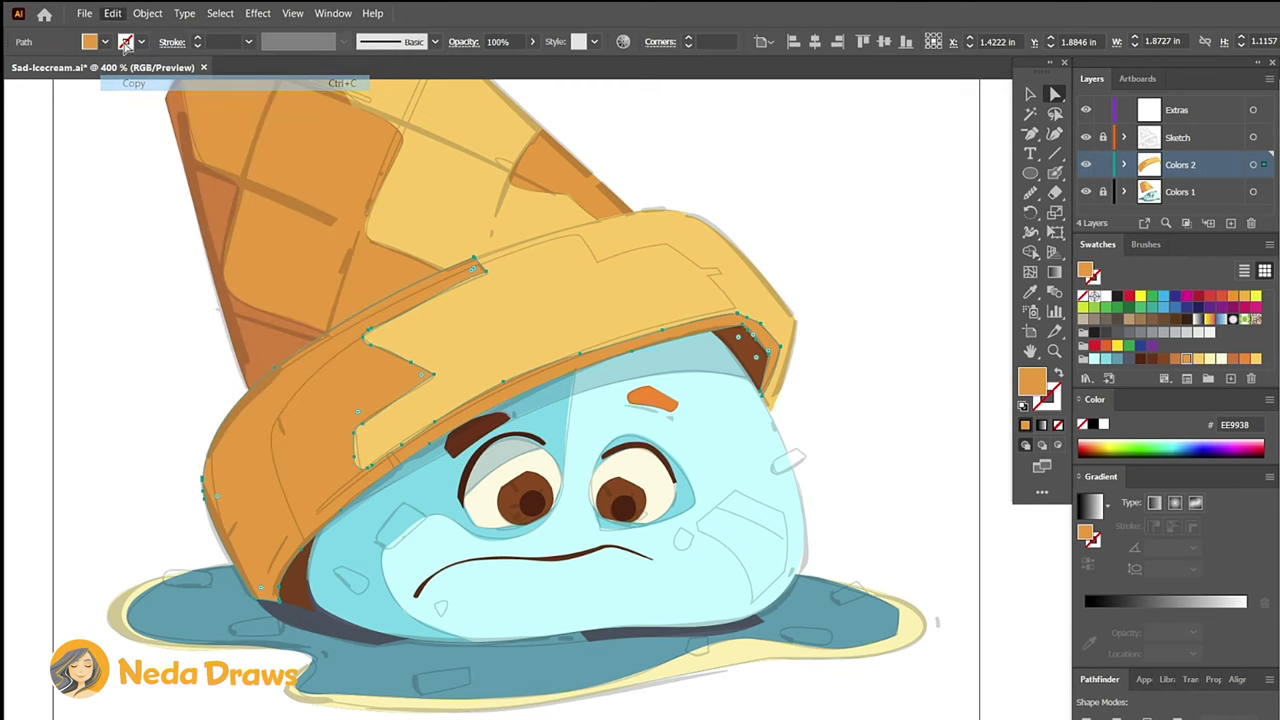
click(112, 13)
click(152, 115)
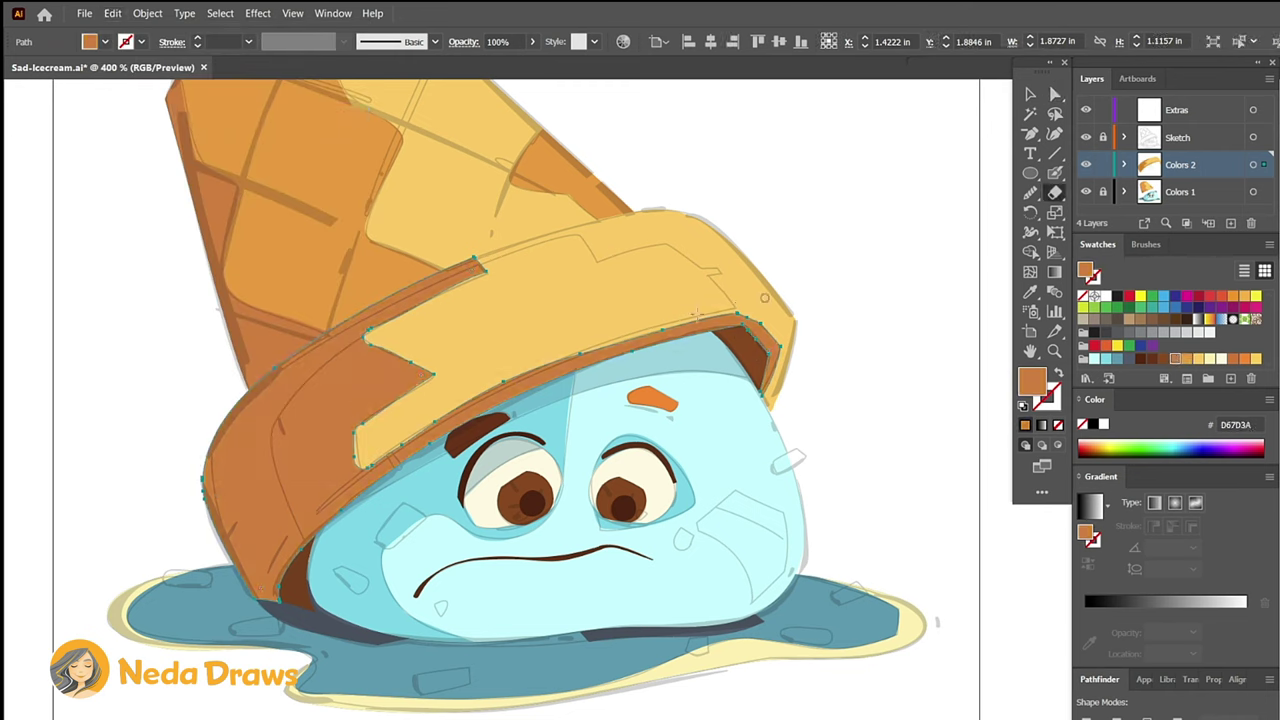
key(i)
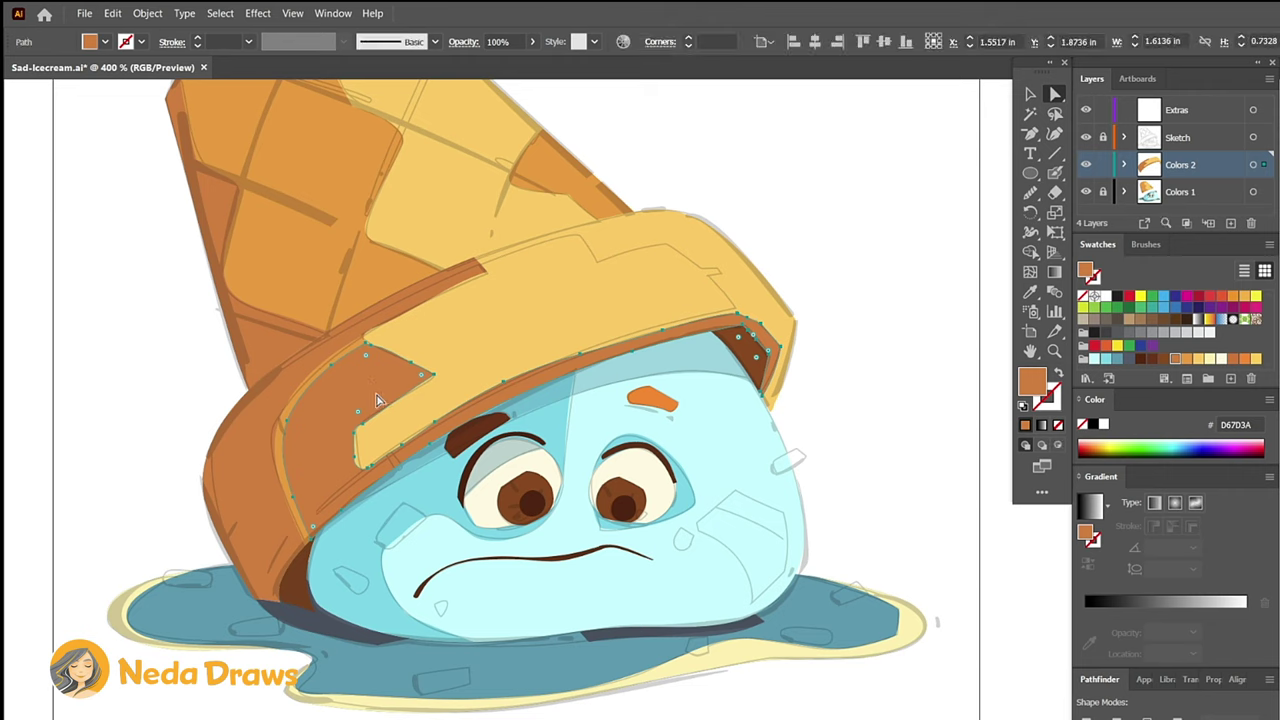
click(386, 398)
Paste a copy of the yellow brim top in front and fill it pale cream FFF0B0.
key(a)
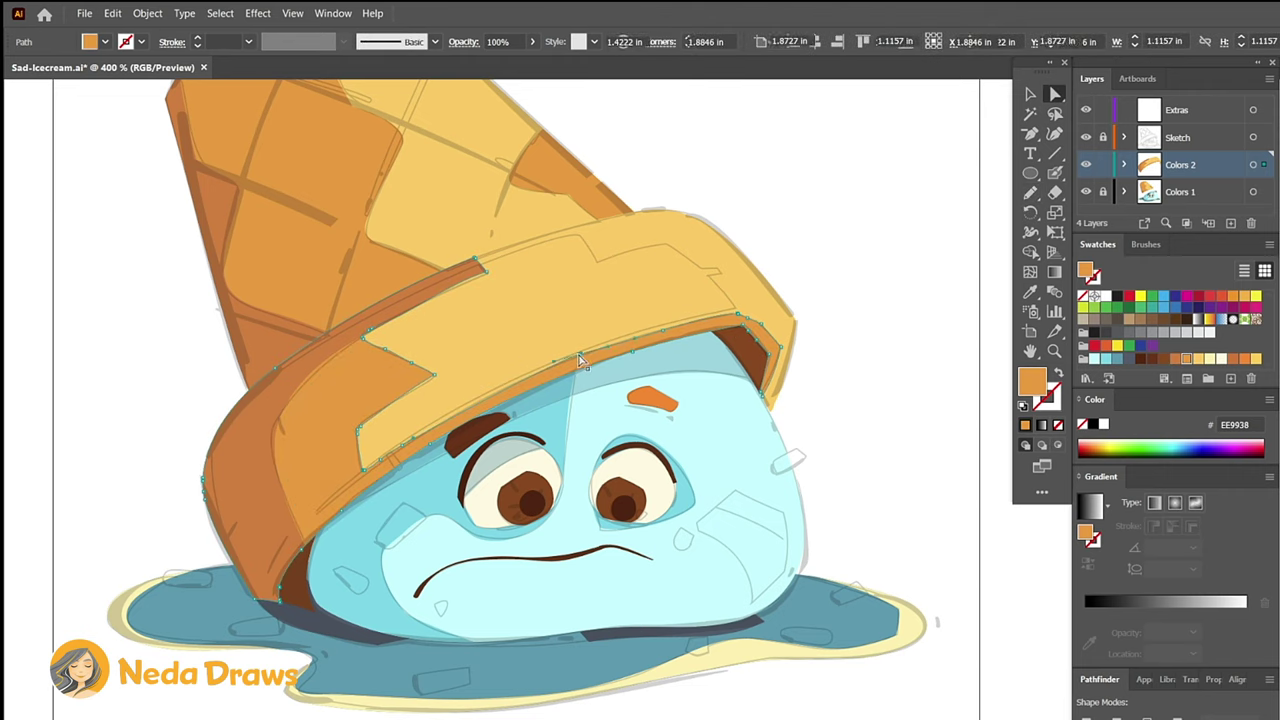
click(760, 302)
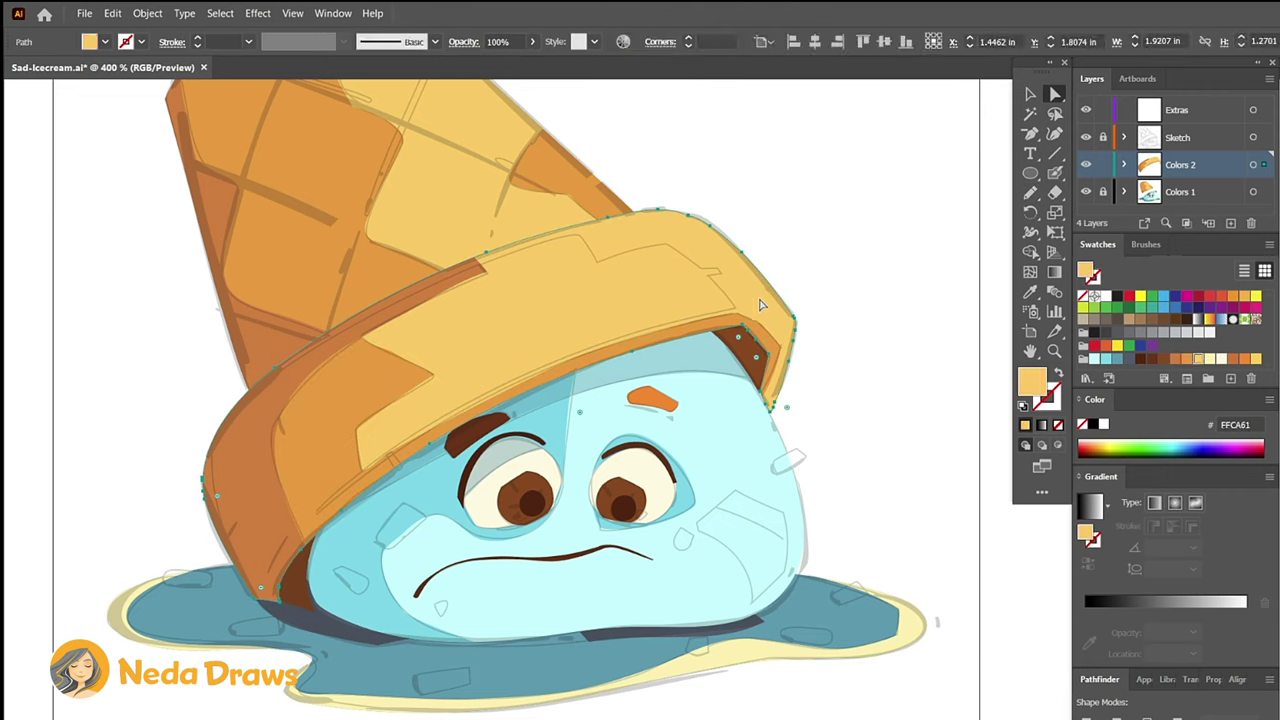
click(113, 13)
click(134, 83)
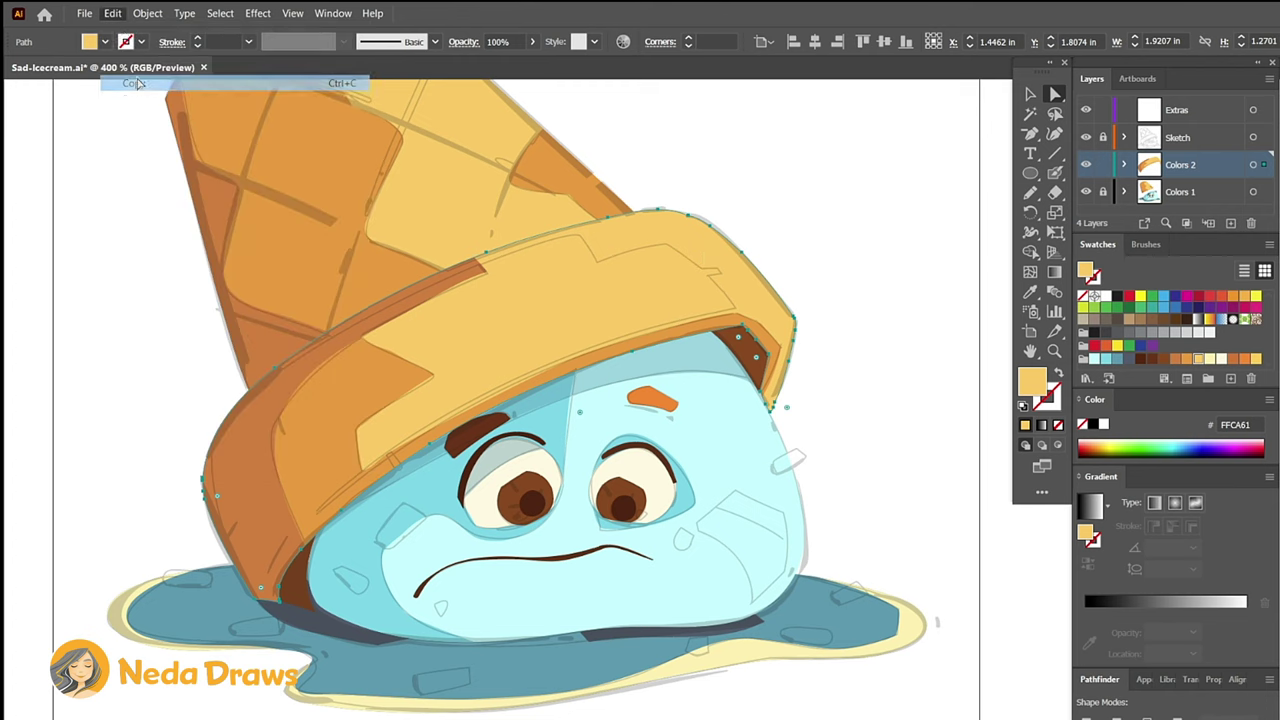
click(113, 13)
click(170, 117)
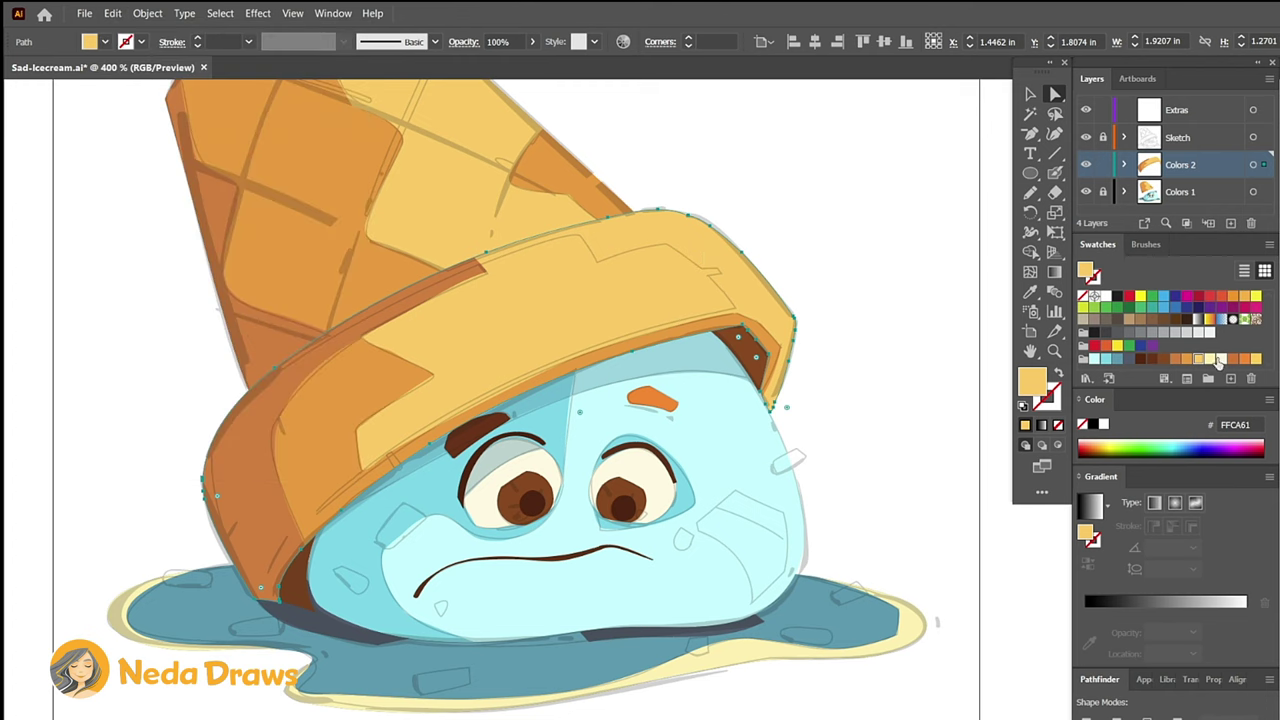
click(1210, 358)
click(1057, 196)
key(ctrl+plus)
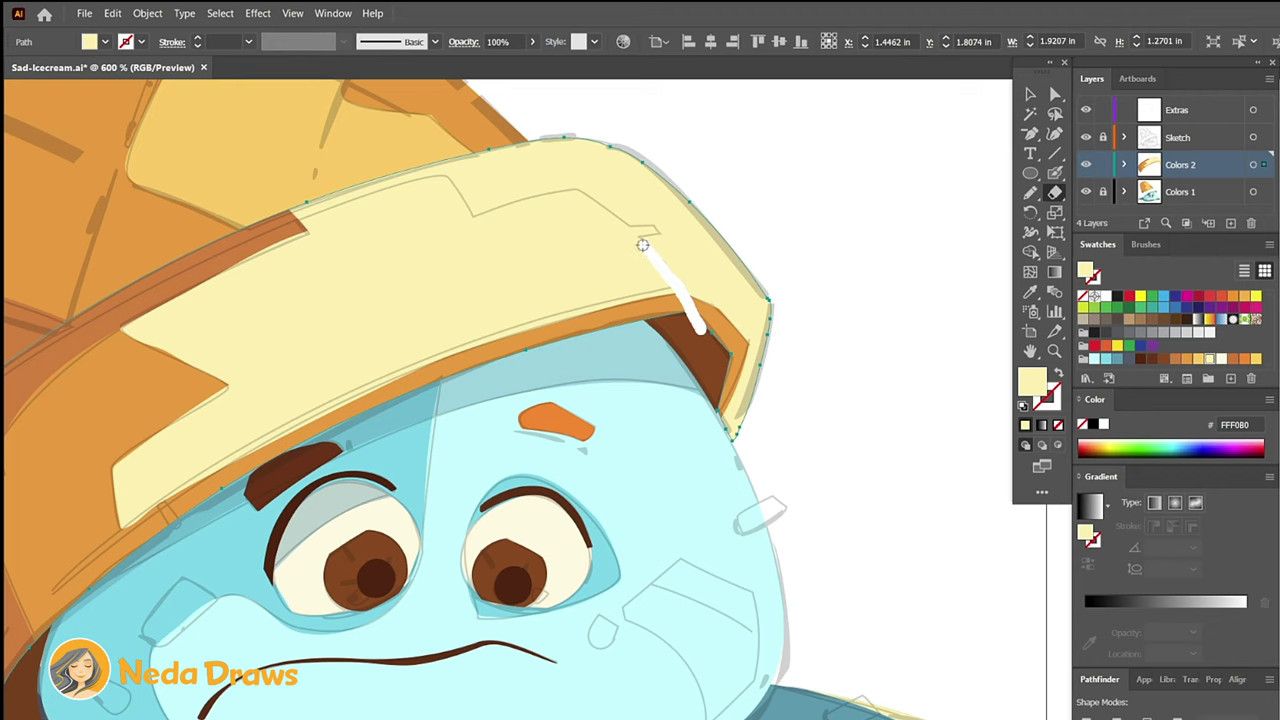
Erase the cream brim copy to a thin top-edge highlight, check its anchors, and lock Colors 2.
mouse_move(642, 245)
mouse_down()
mouse_move(575, 192)
mouse_move(457, 205)
mouse_up()
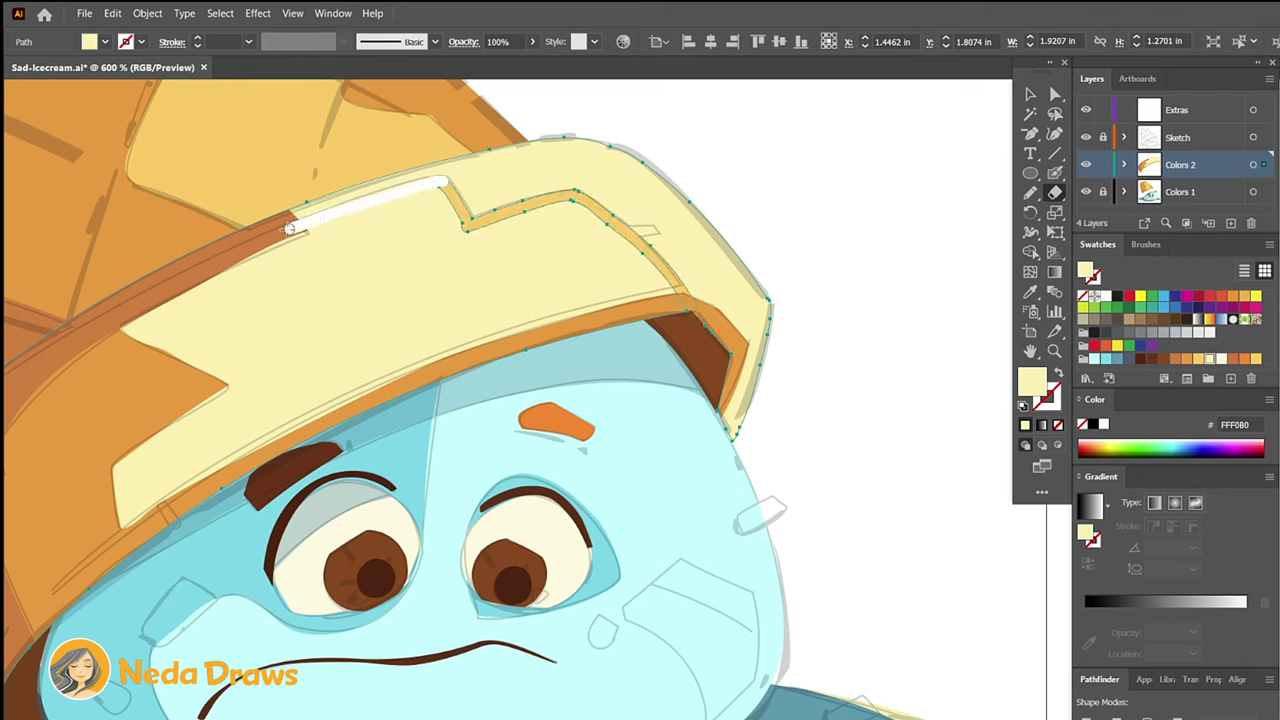
drag(289, 229, 270, 224)
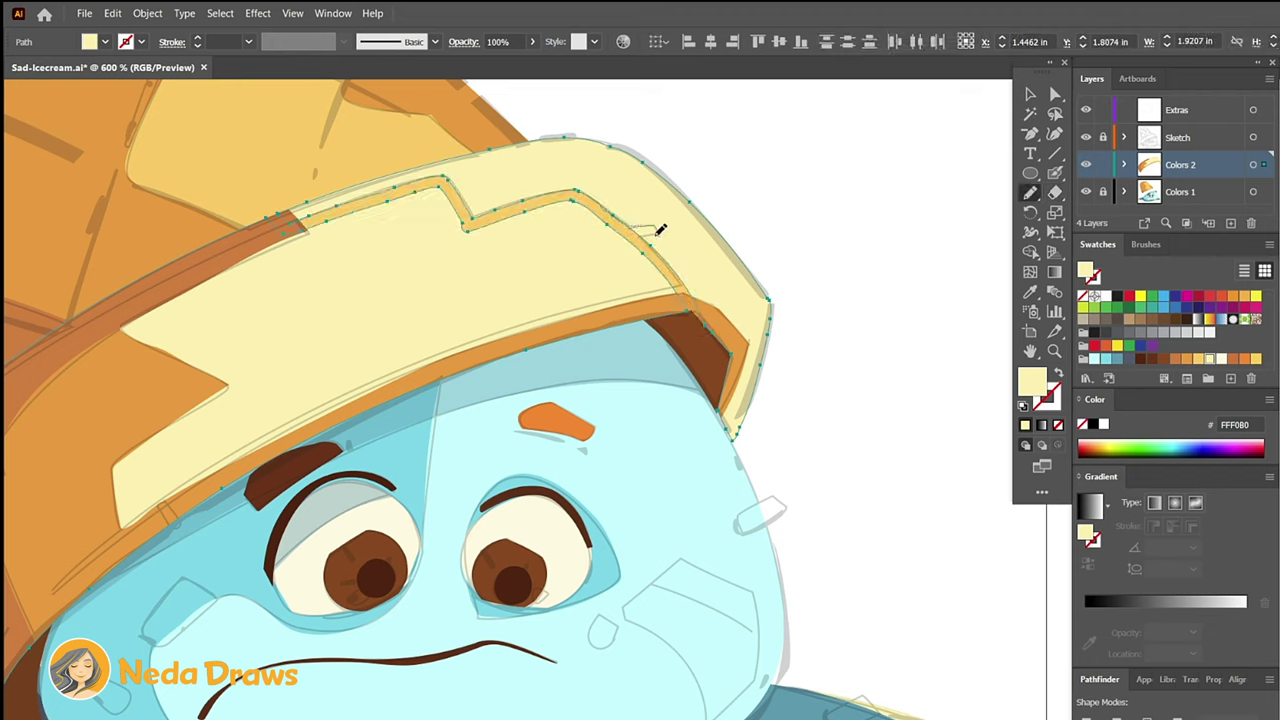
key(a)
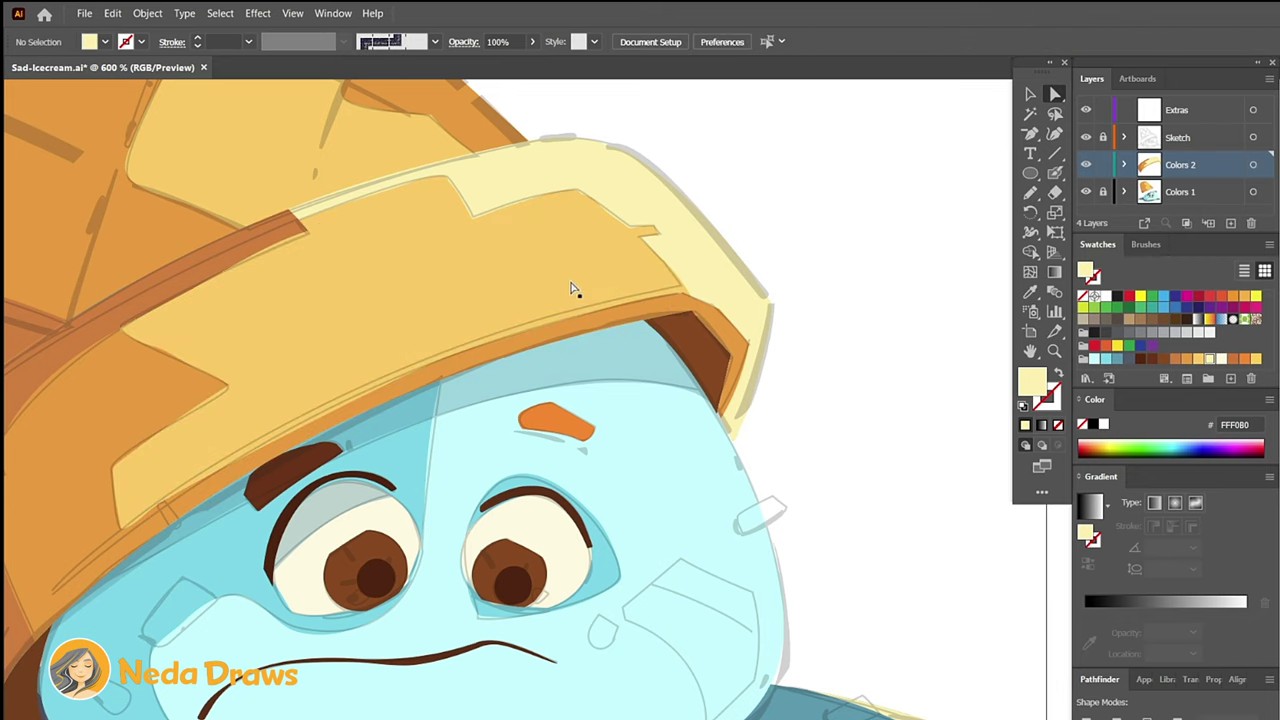
click(571, 286)
key(ctrl+plus)
key(ctrl+plus)
key(ctrl+plus)
click(218, 288)
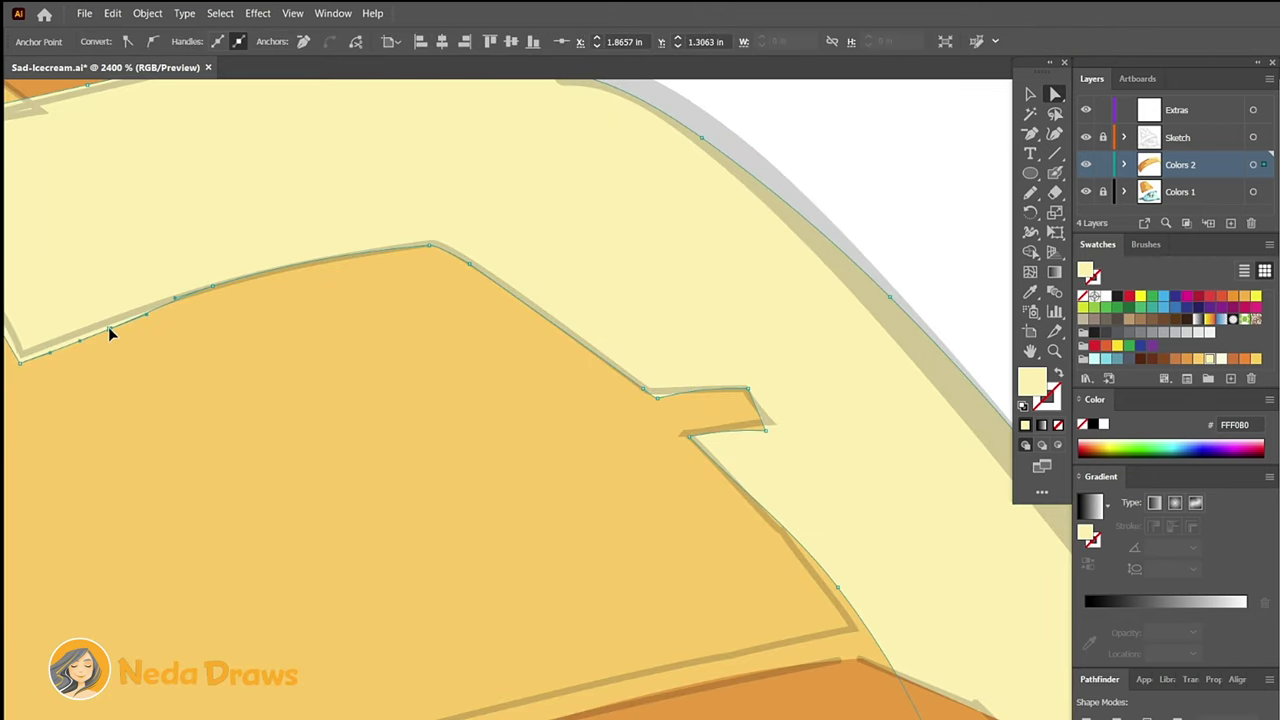
click(653, 393)
key(ctrl+shift+a)
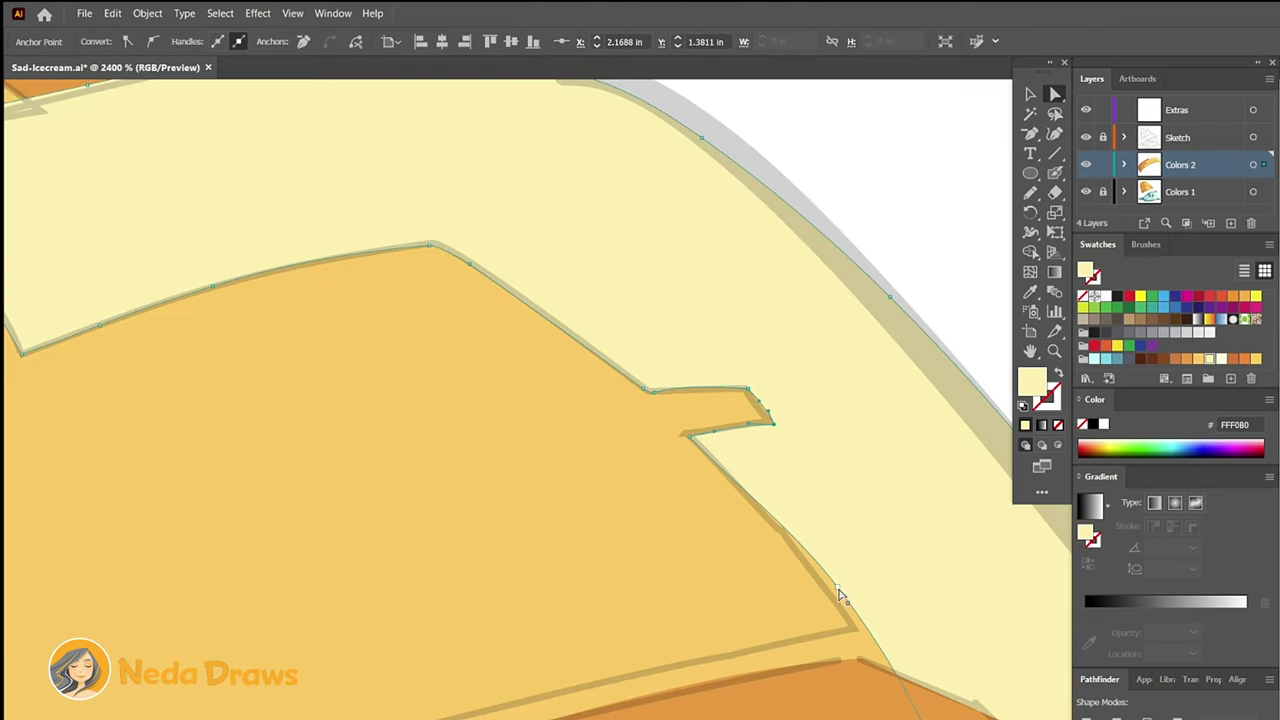
key(ctrl+minus)
key(ctrl+minus)
key(ctrl+minus)
click(1104, 166)
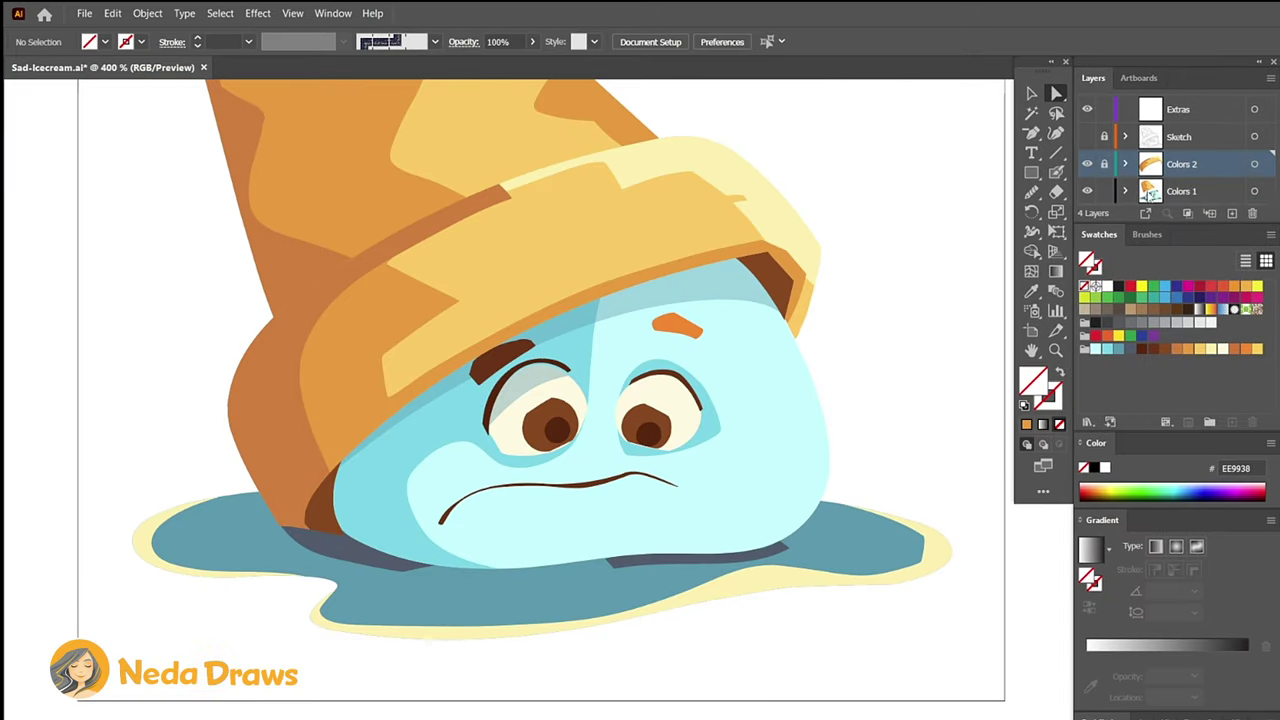
On Colors 1, give the face's left blue shadow a light cyan gradient angled about 17°.
click(1182, 193)
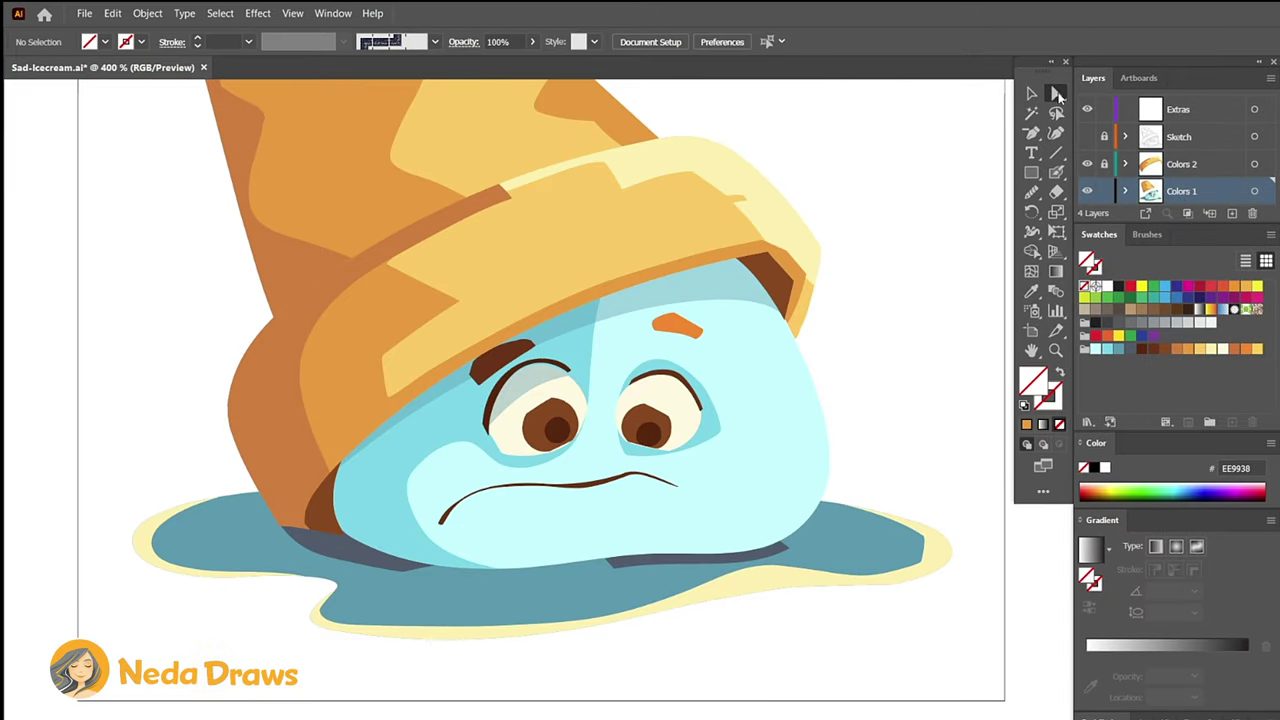
click(580, 358)
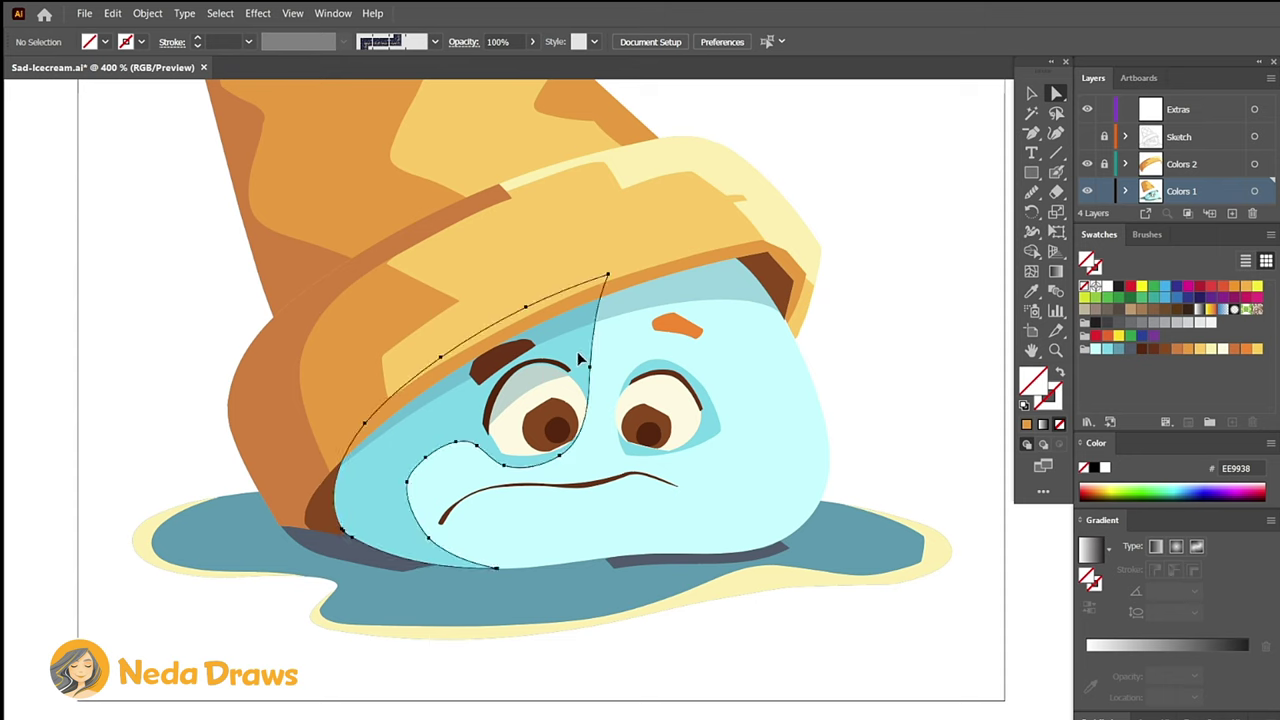
click(1095, 668)
click(1095, 675)
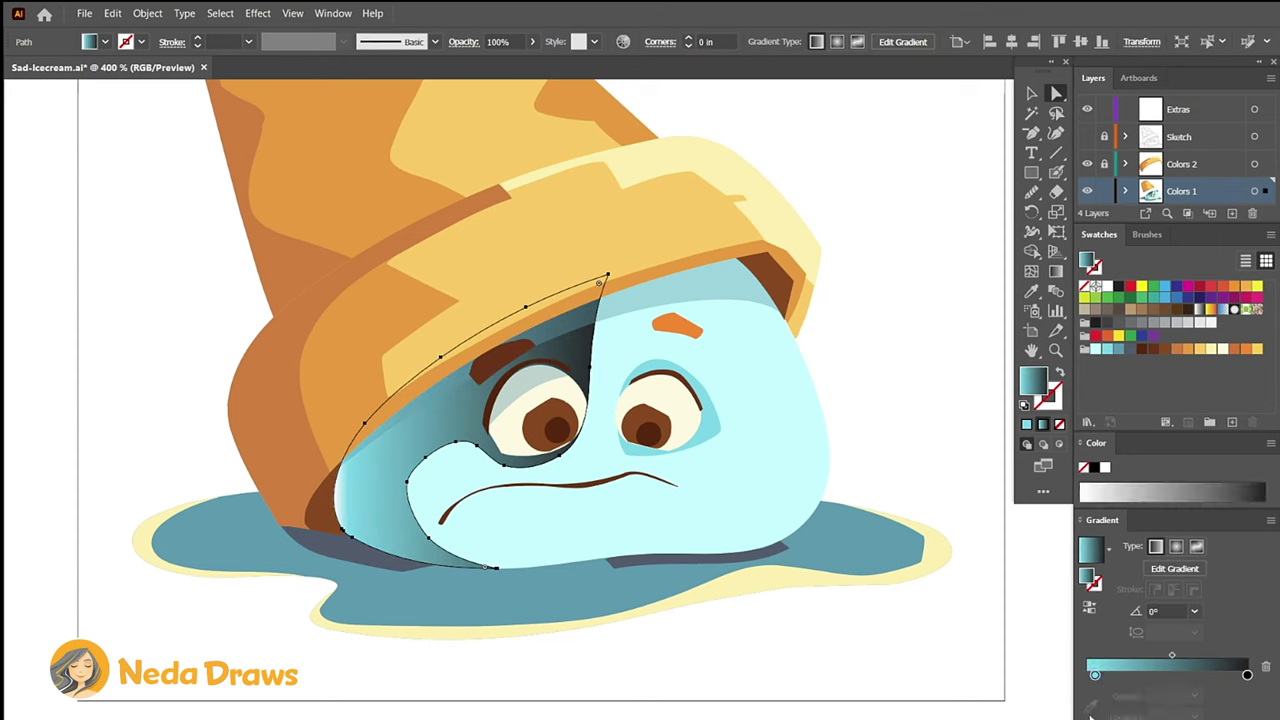
click(1096, 350)
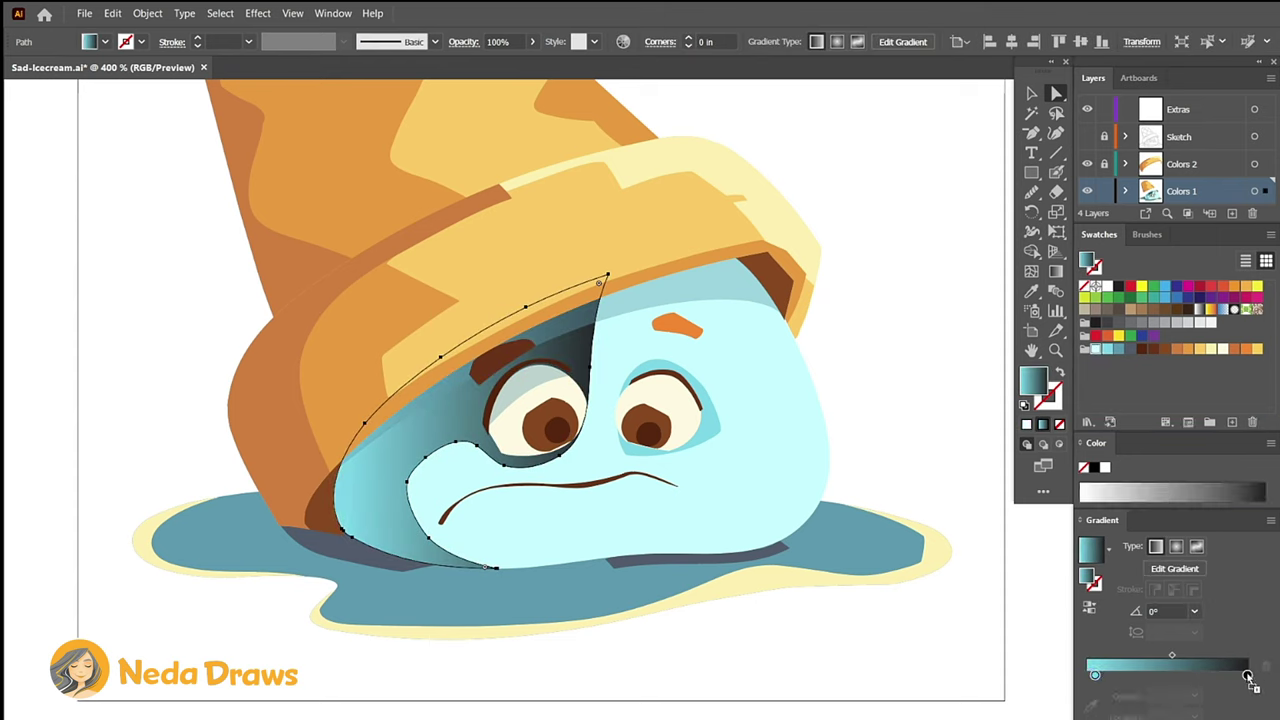
drag(1248, 677, 1238, 677)
key(g)
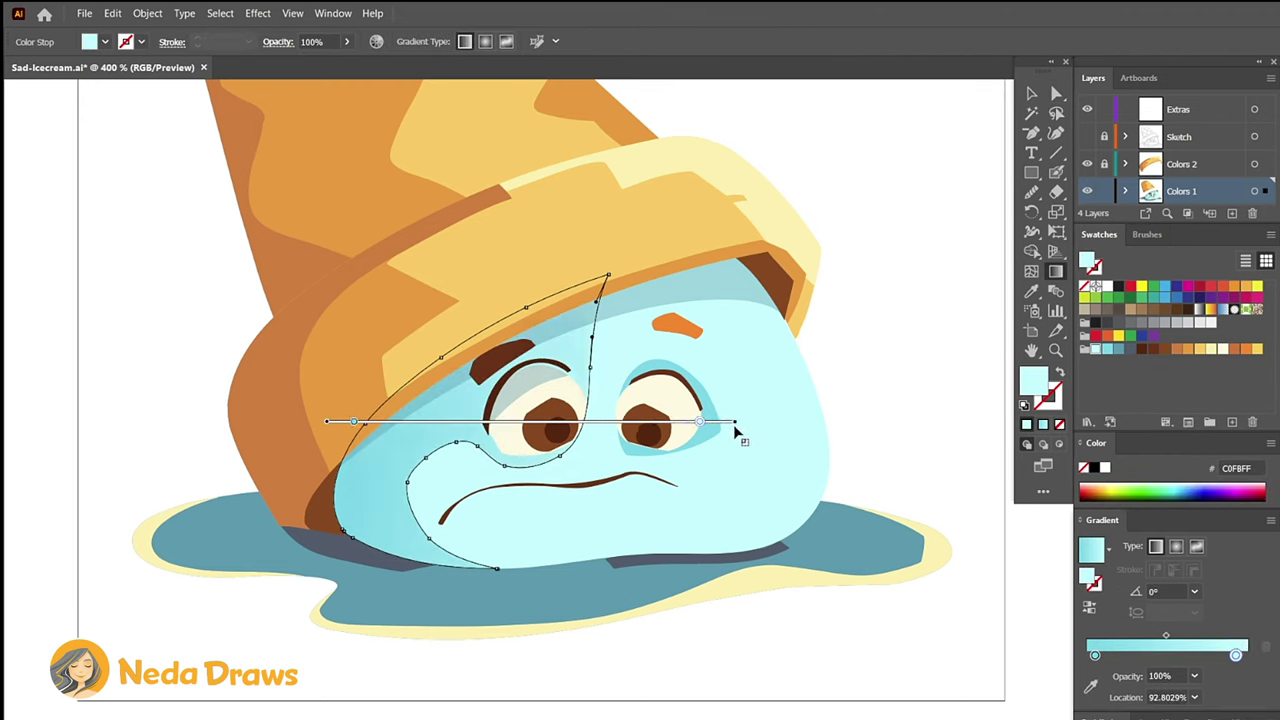
drag(735, 430, 675, 390)
Apply a gradient to the shape around the right eye and adjust its direction.
key(a)
click(650, 396)
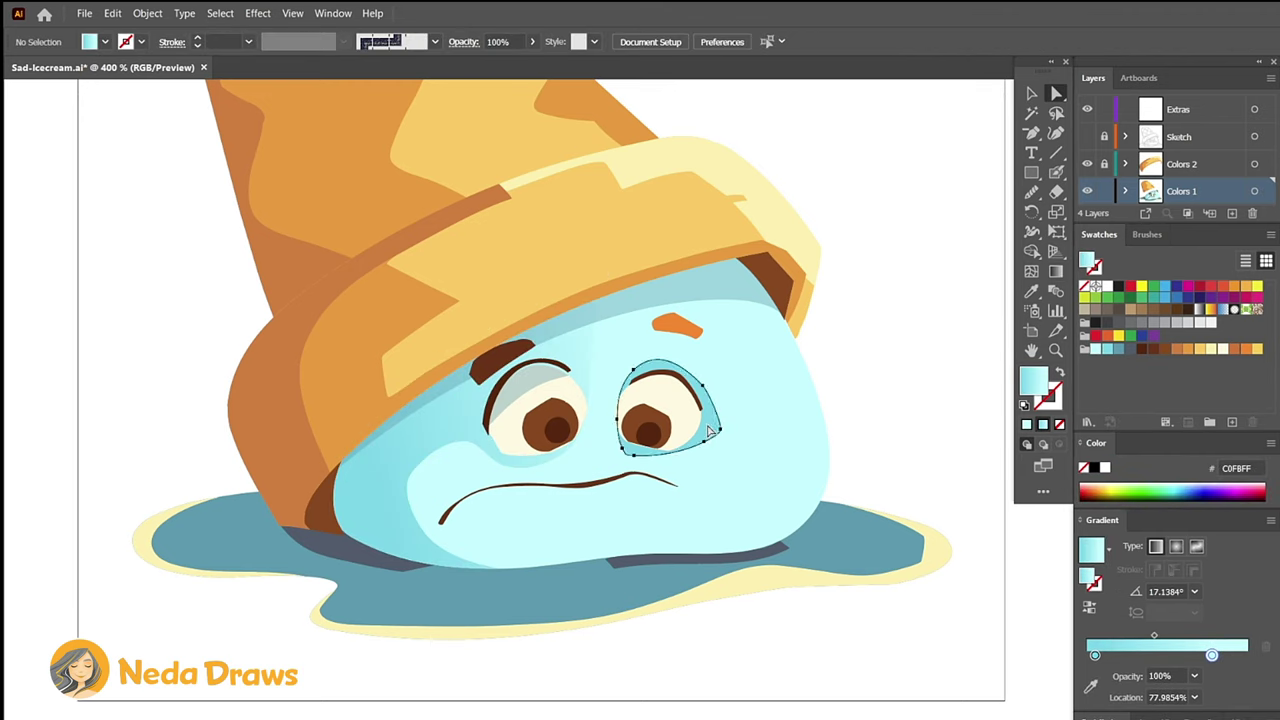
click(1153, 652)
click(1091, 607)
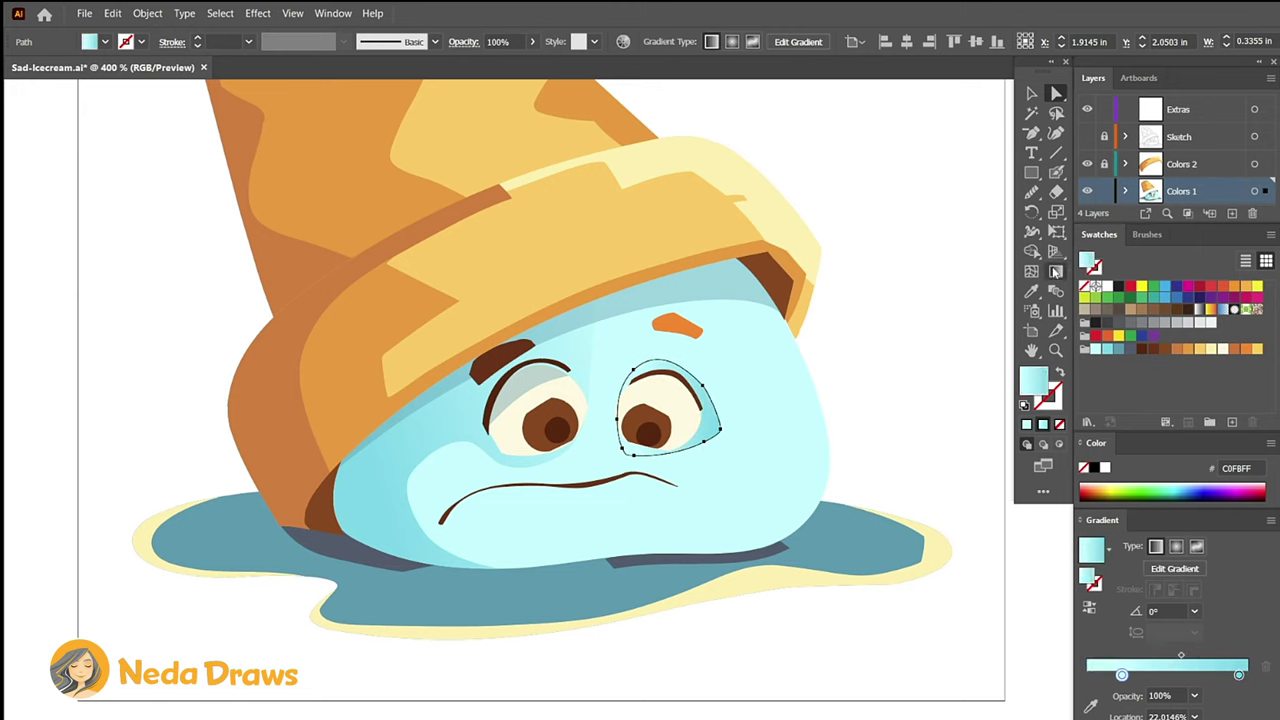
drag(728, 412, 771, 414)
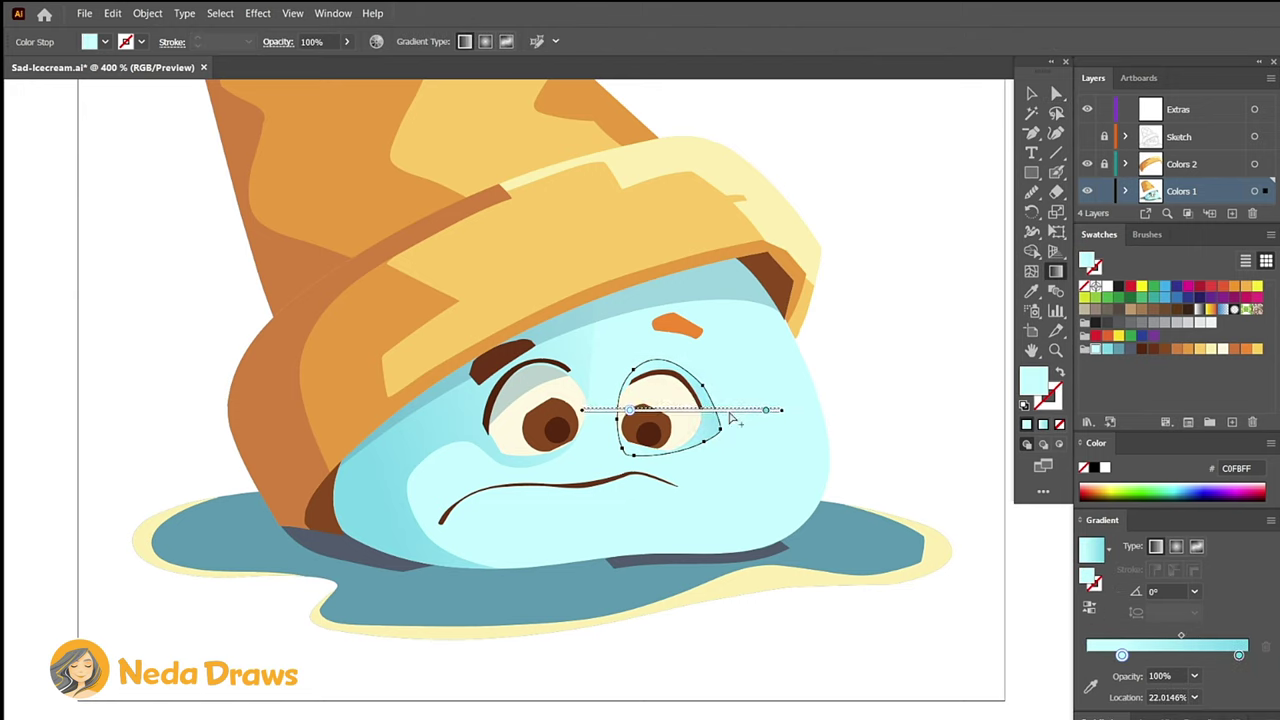
Lower the opacity of the two dark face shadows to 44%.
key(v)
click(686, 560)
shift+click(351, 565)
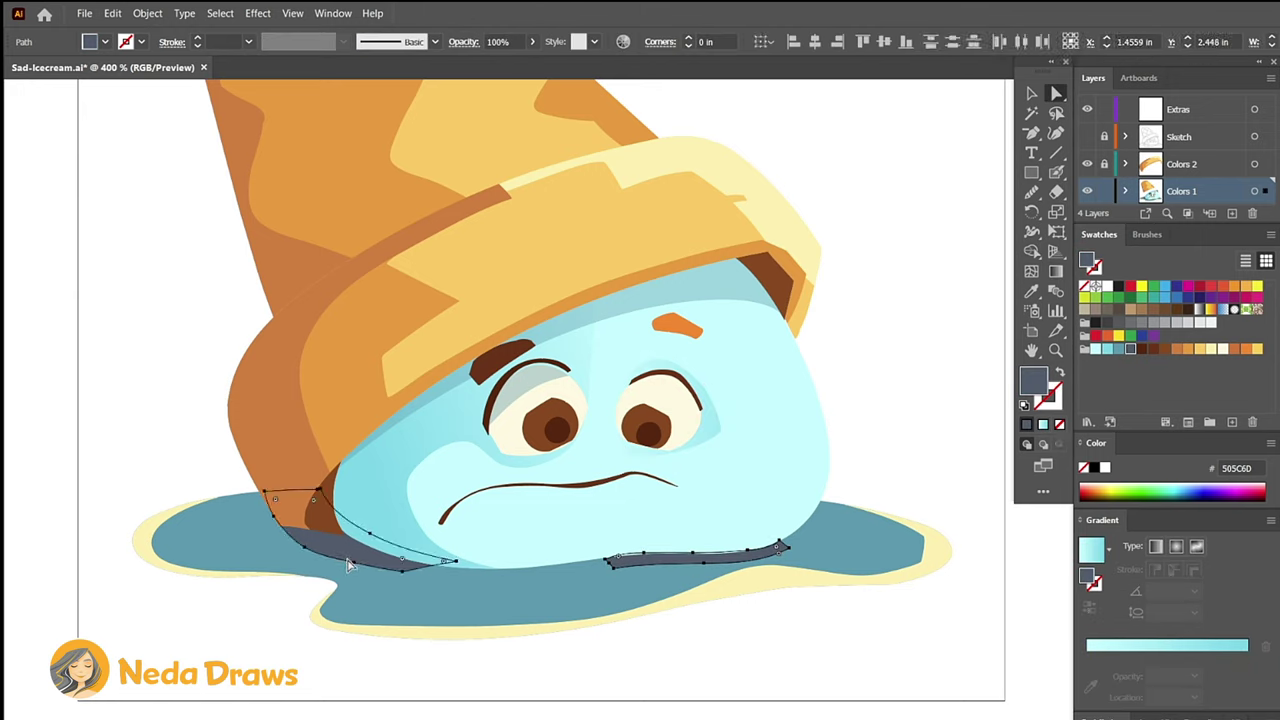
click(531, 44)
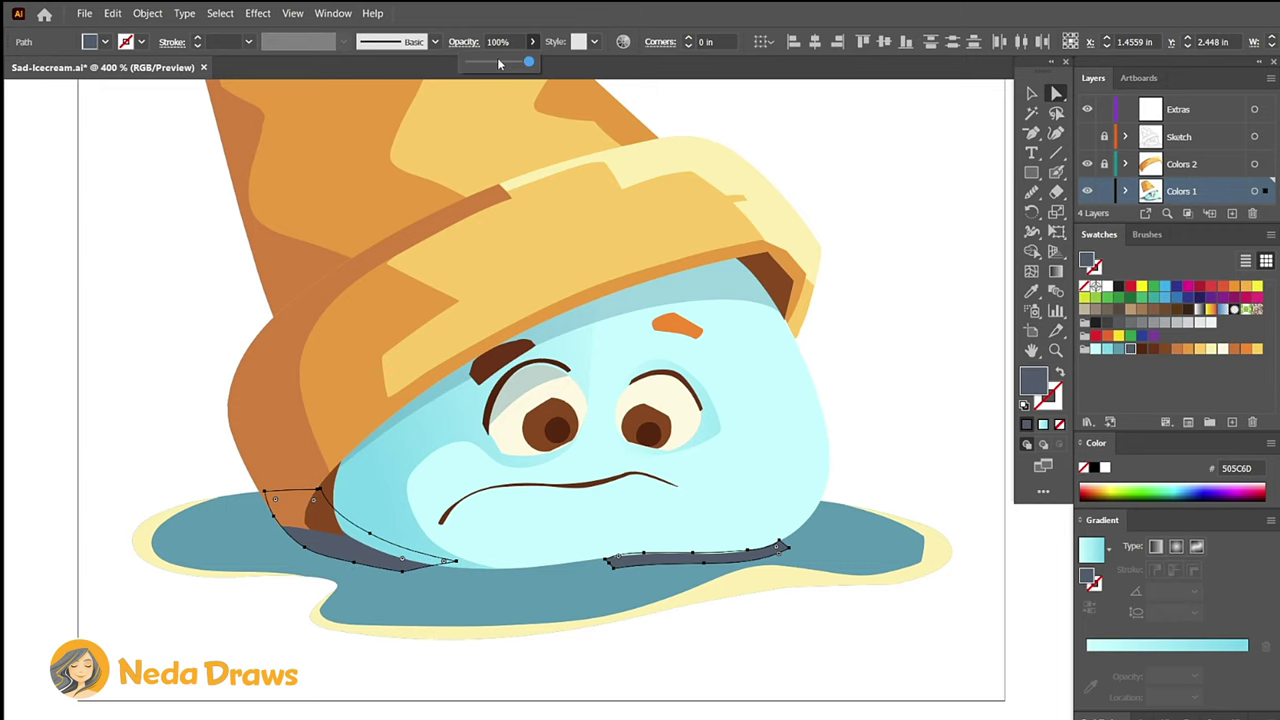
drag(499, 63, 496, 66)
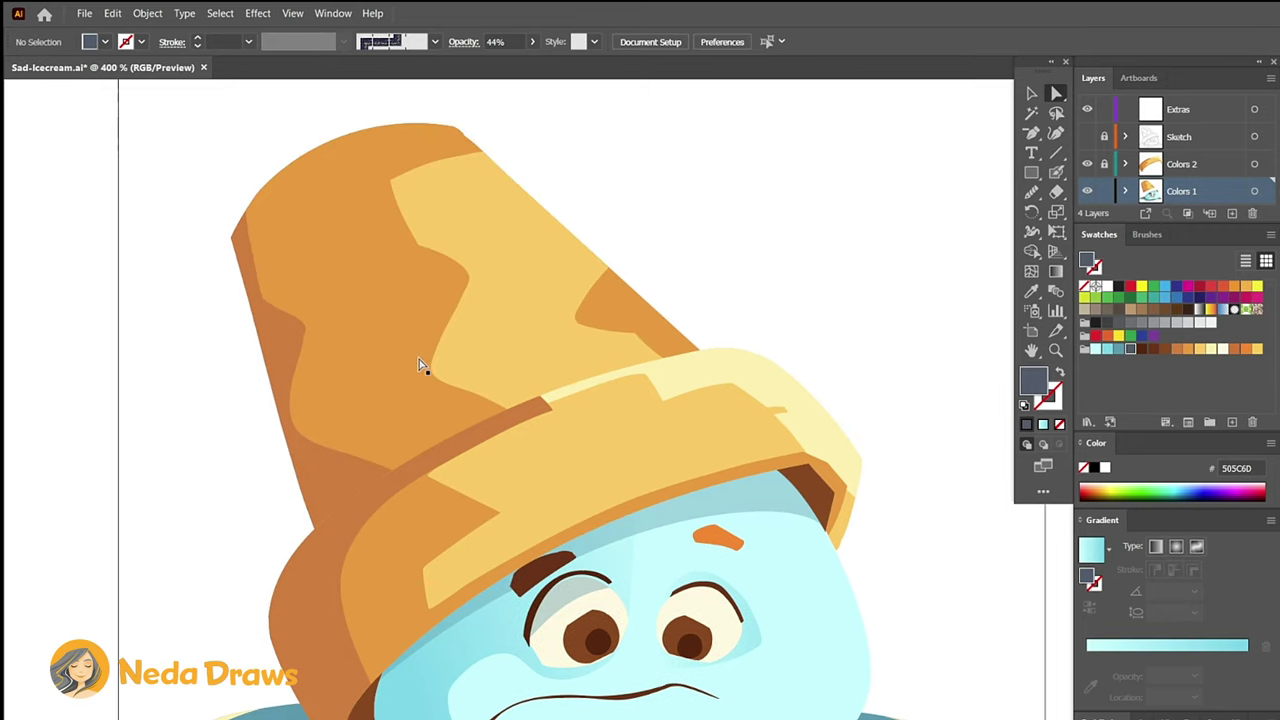
Fill the cone's orange shape with a yellow-ended gradient running diagonally at about 57°.
click(420, 370)
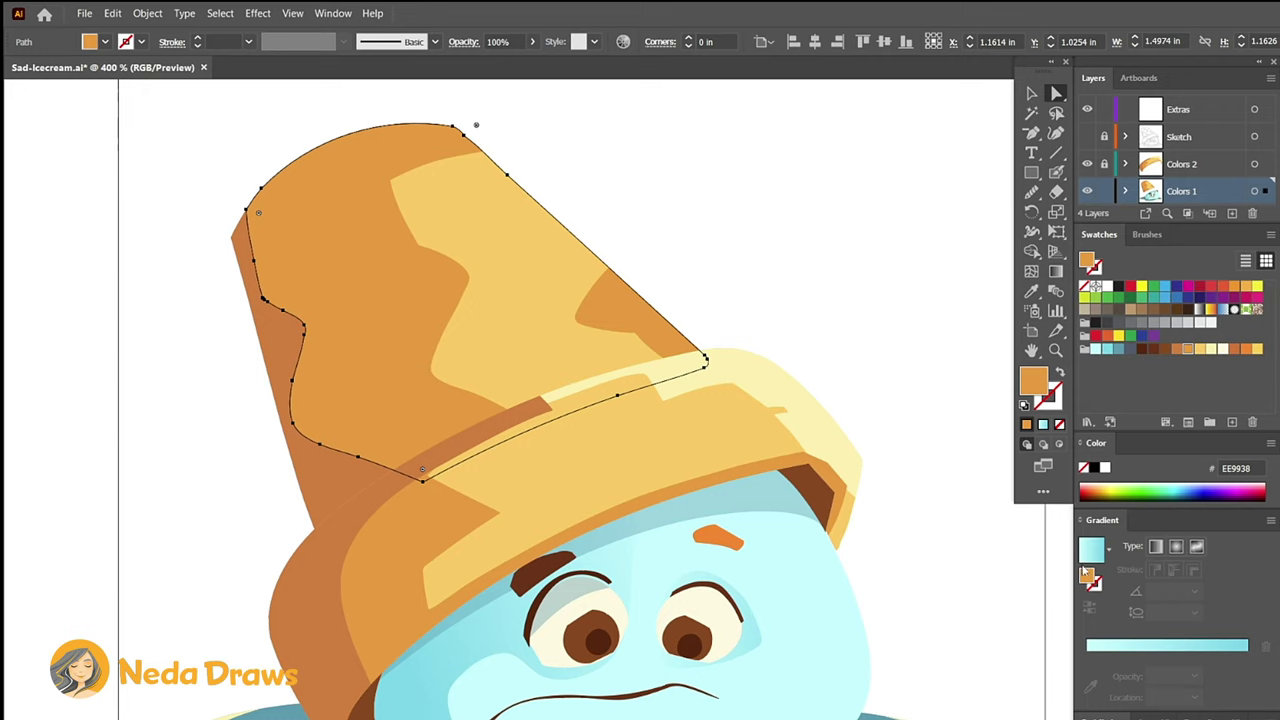
click(1094, 652)
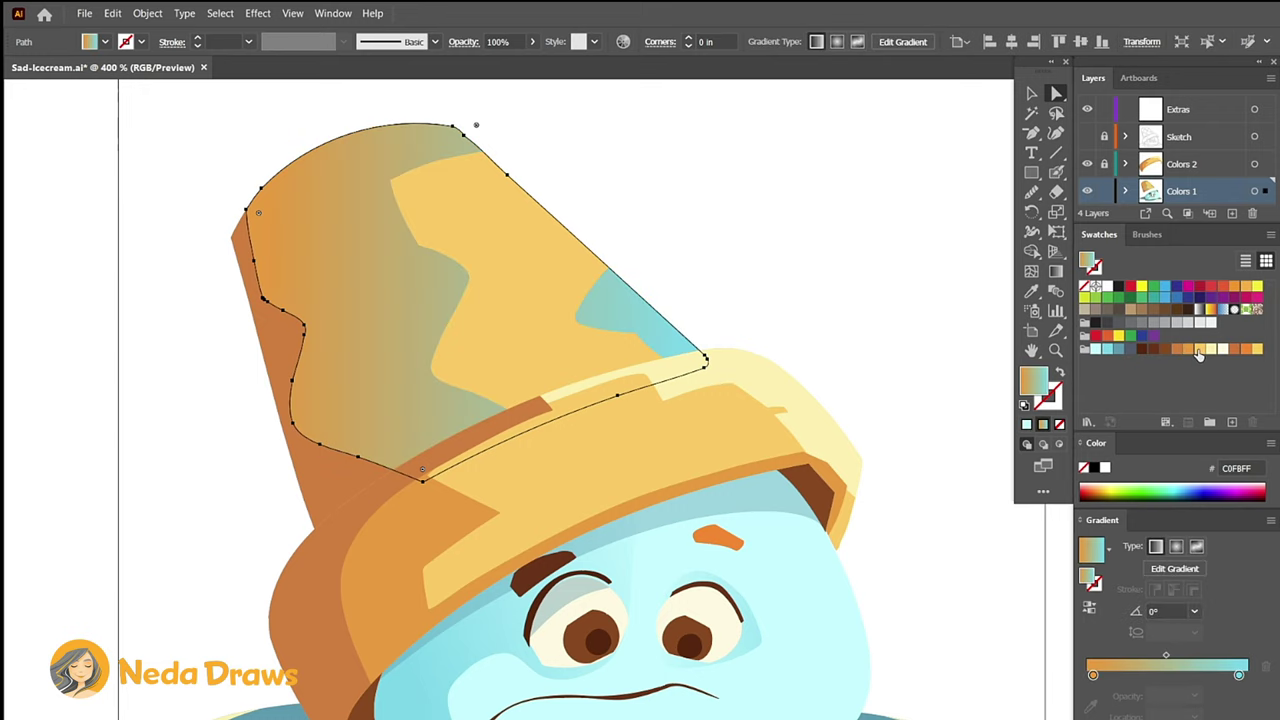
click(1240, 674)
key(g)
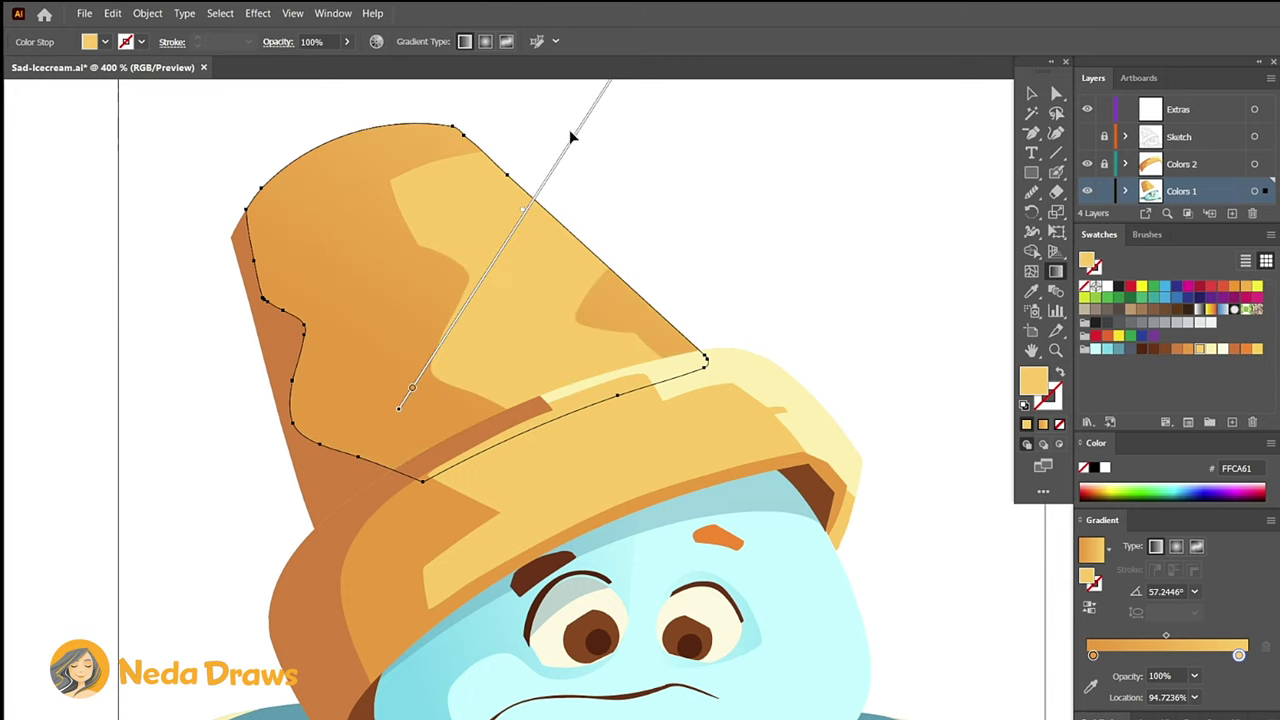
drag(337, 514, 591, 114)
key(a)
click(802, 258)
Give the cone's light highlight a reversed gradient and angle it on the shape.
click(573, 290)
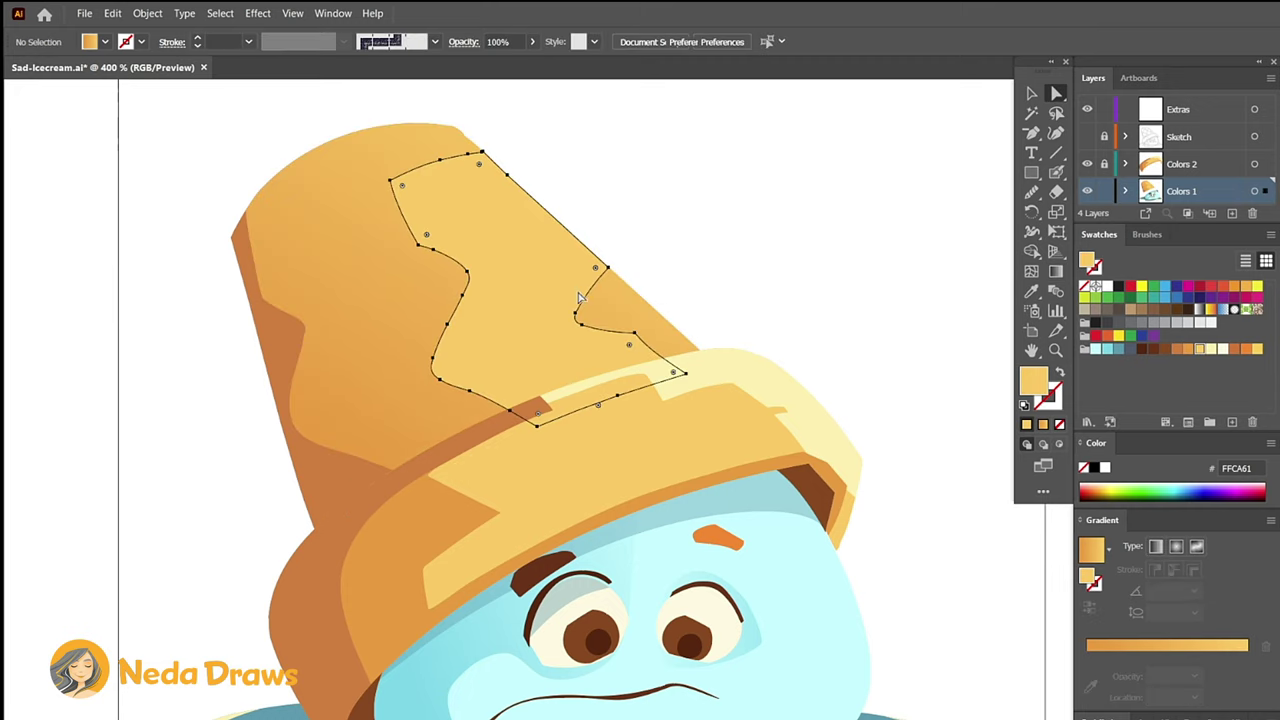
click(1123, 655)
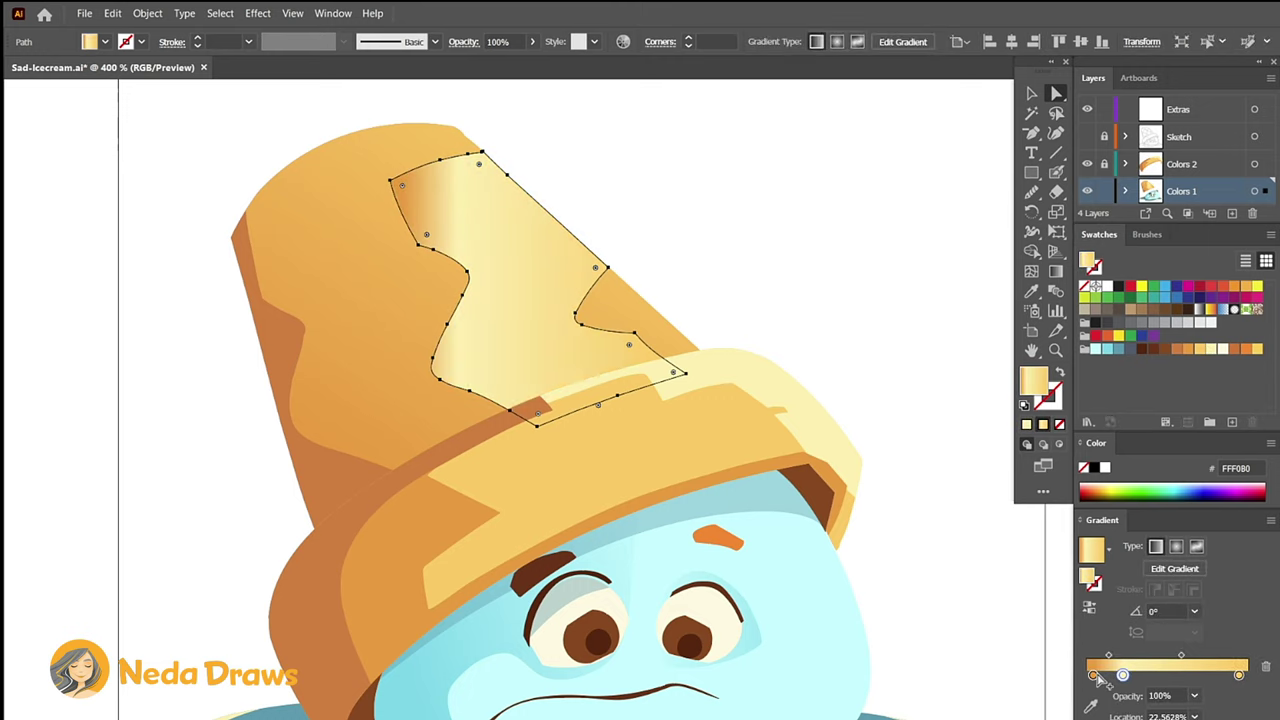
click(1090, 610)
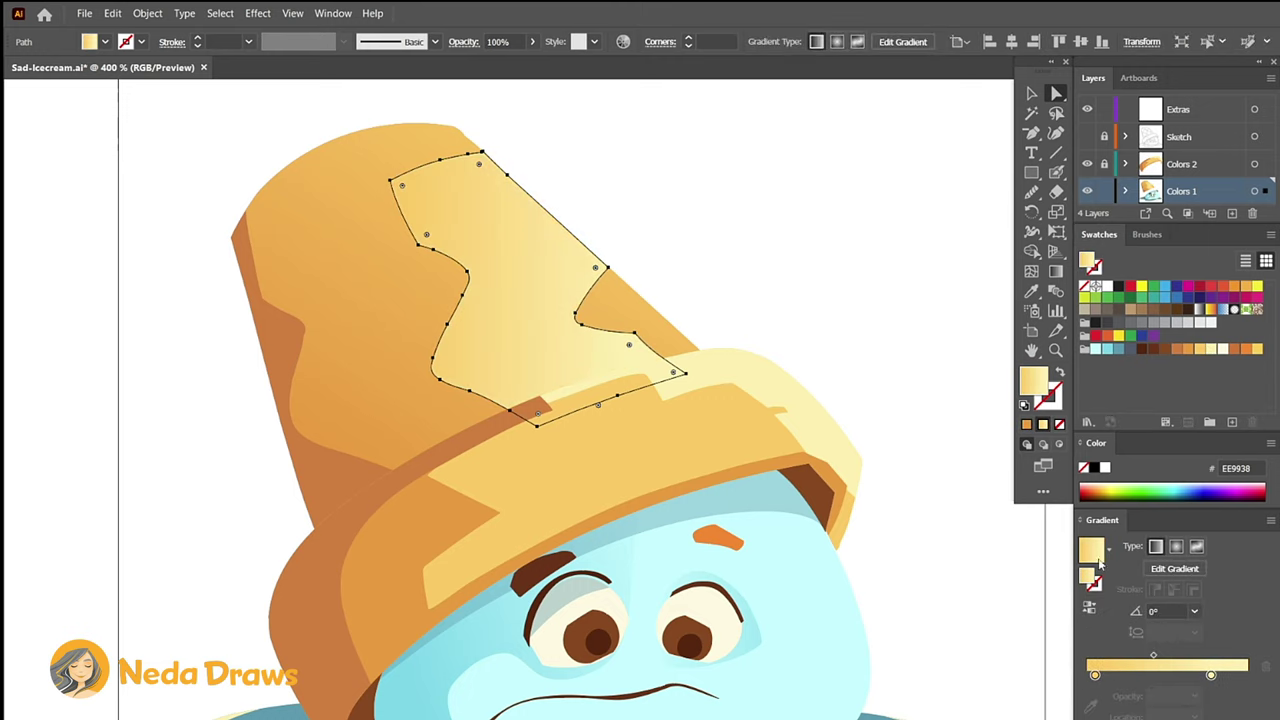
click(1056, 290)
drag(486, 349, 663, 126)
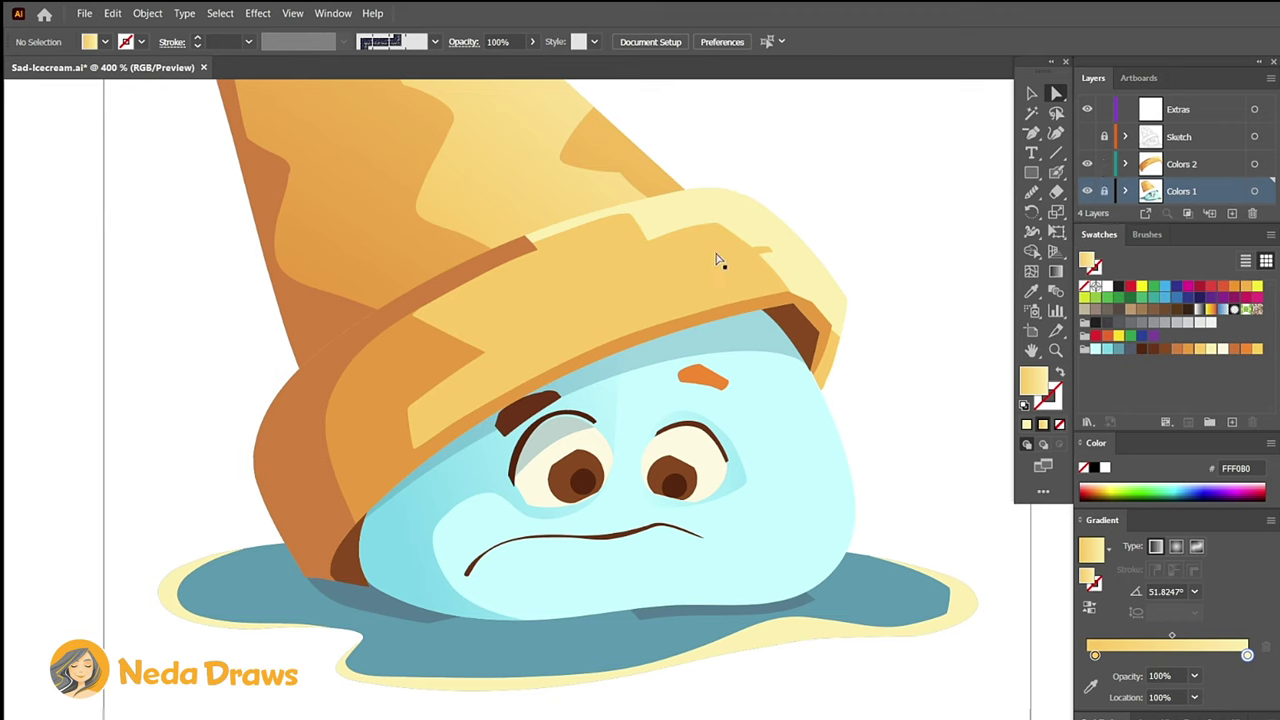
Give the orange band a gradient angled upward from the bottom-left.
click(716, 261)
click(1194, 650)
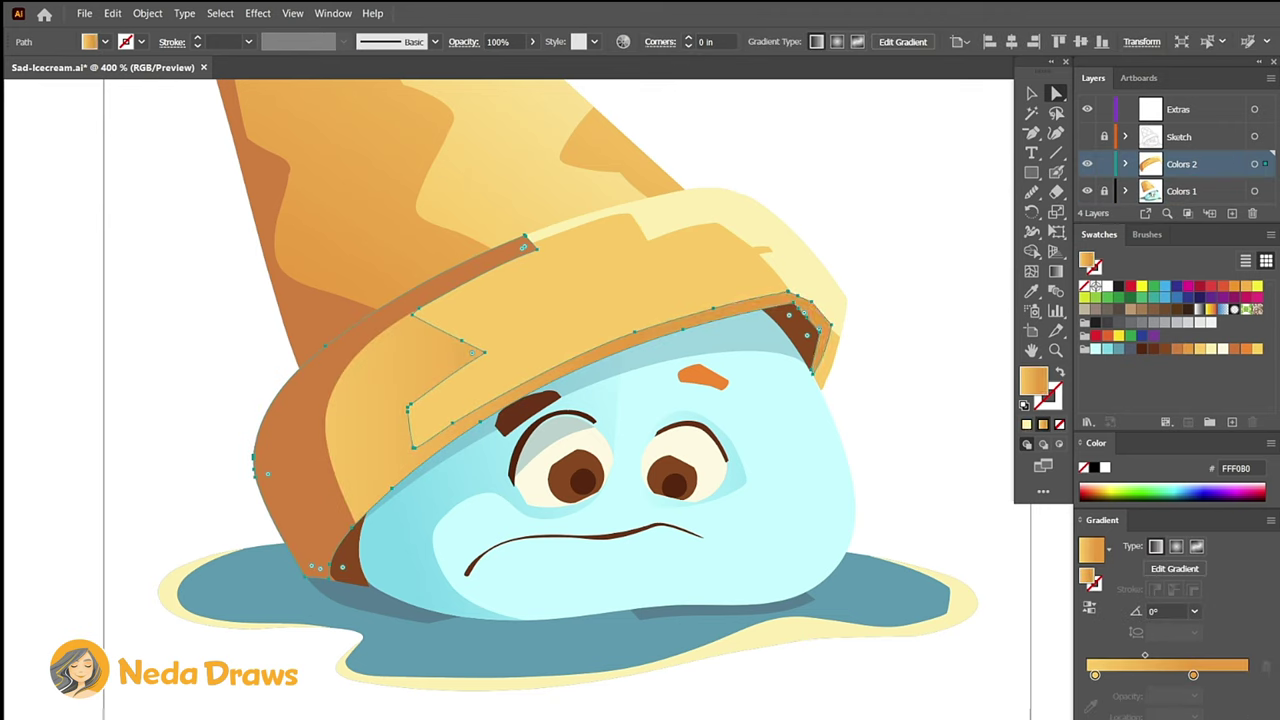
key(g)
drag(323, 523, 376, 133)
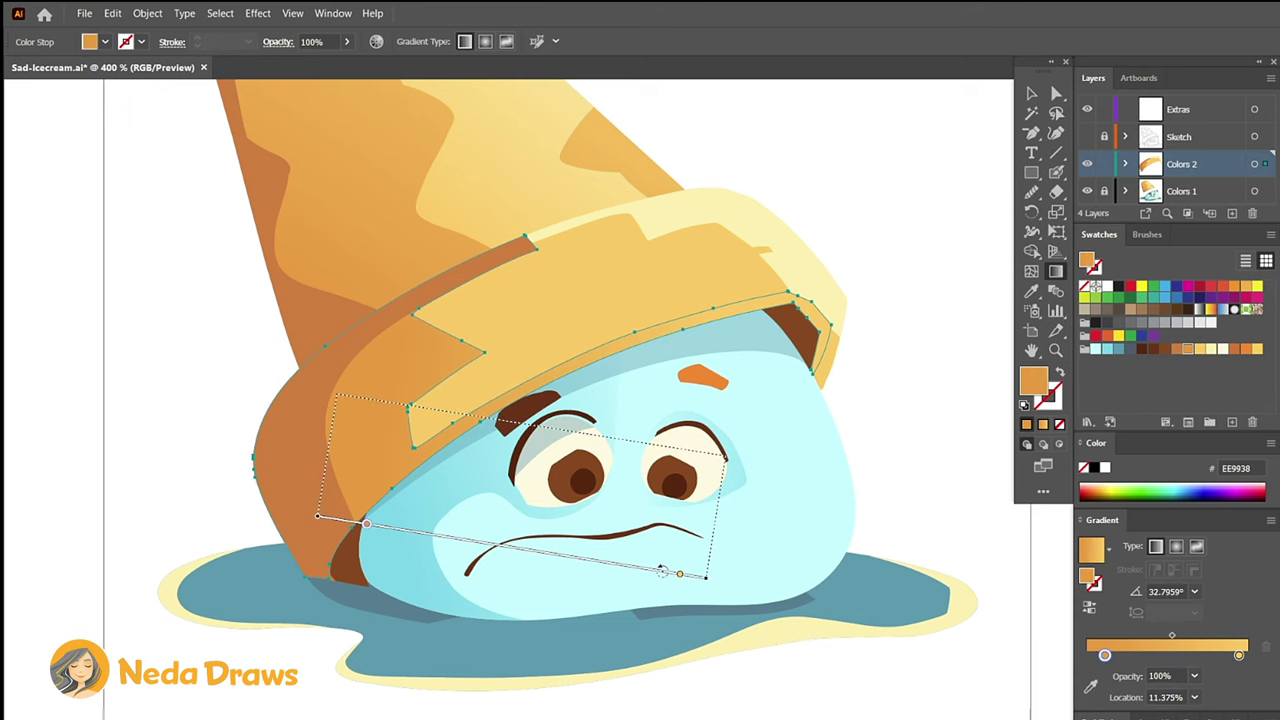
Apply a gradient to the thin brown stripe, with the left stop at 0% and the right stop inward.
key(a)
click(523, 246)
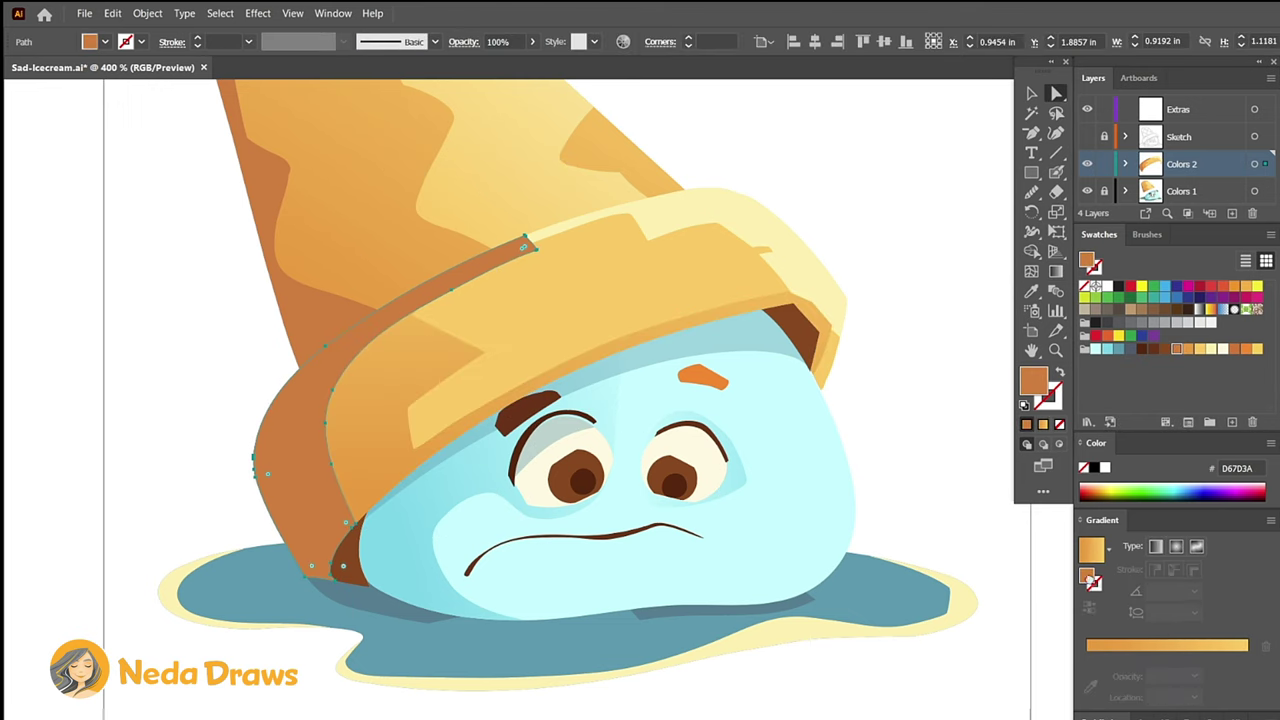
click(1205, 650)
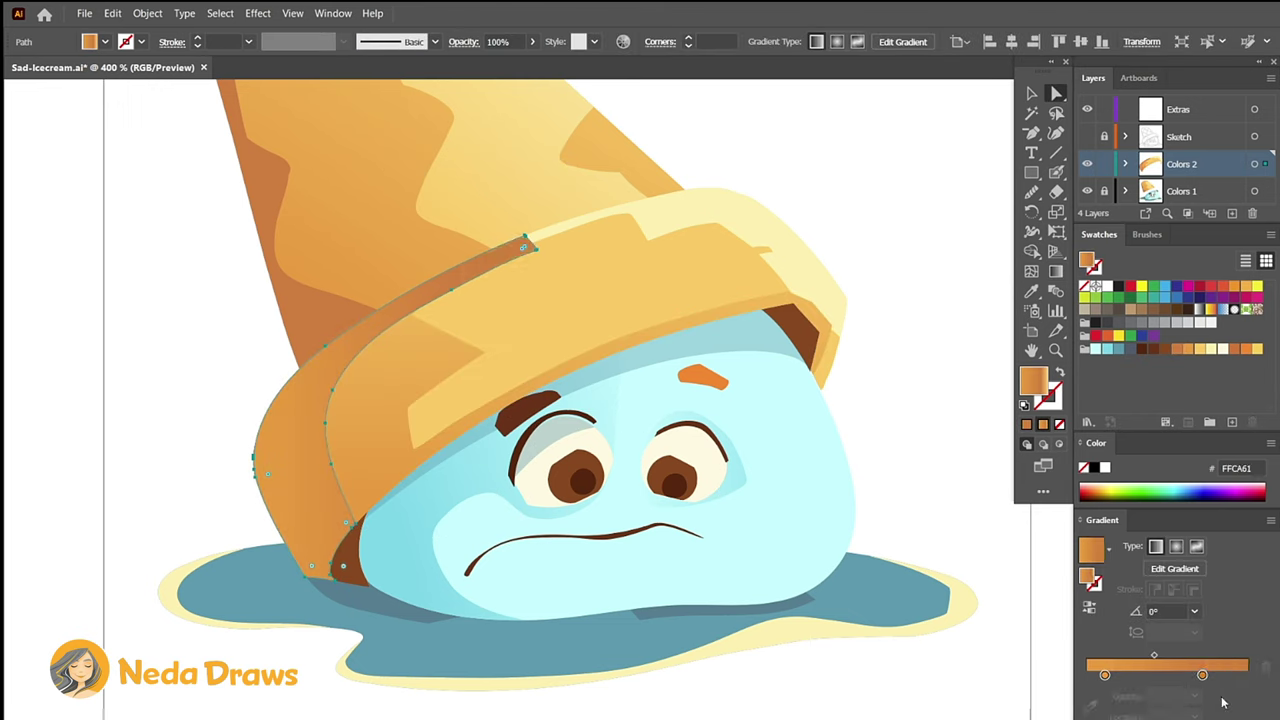
drag(1202, 675, 1228, 675)
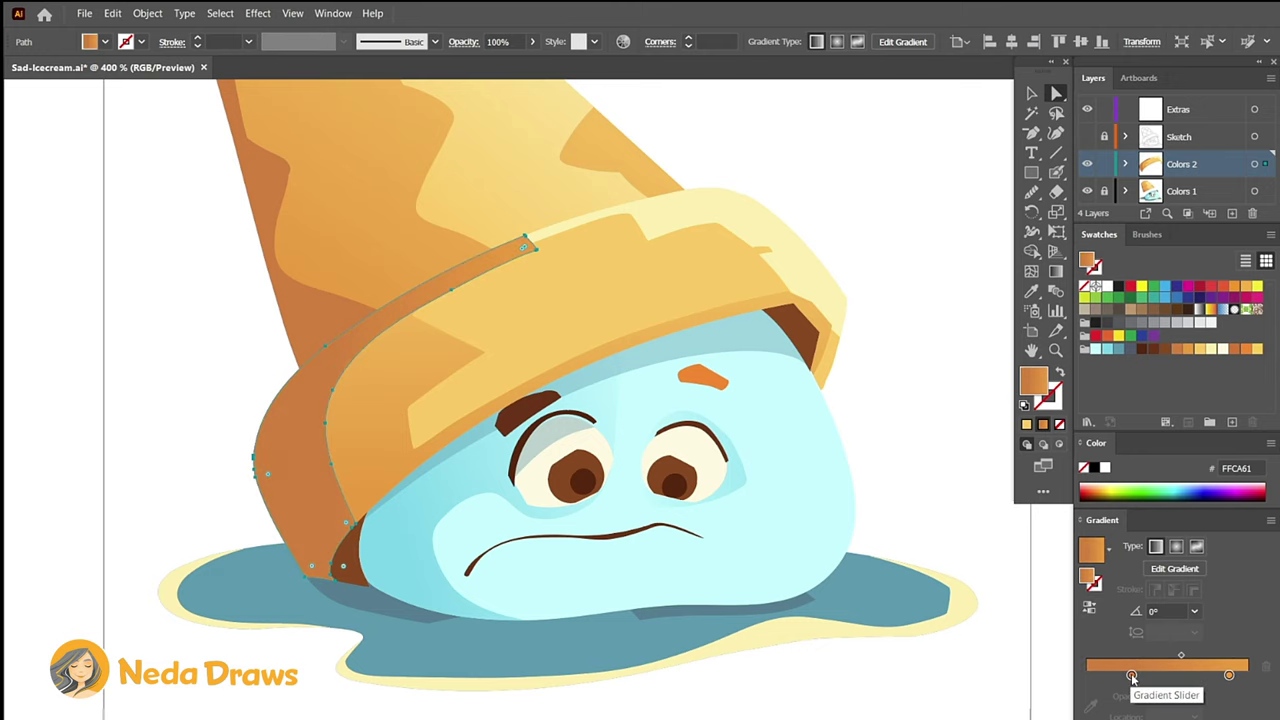
drag(1104, 675, 1086, 675)
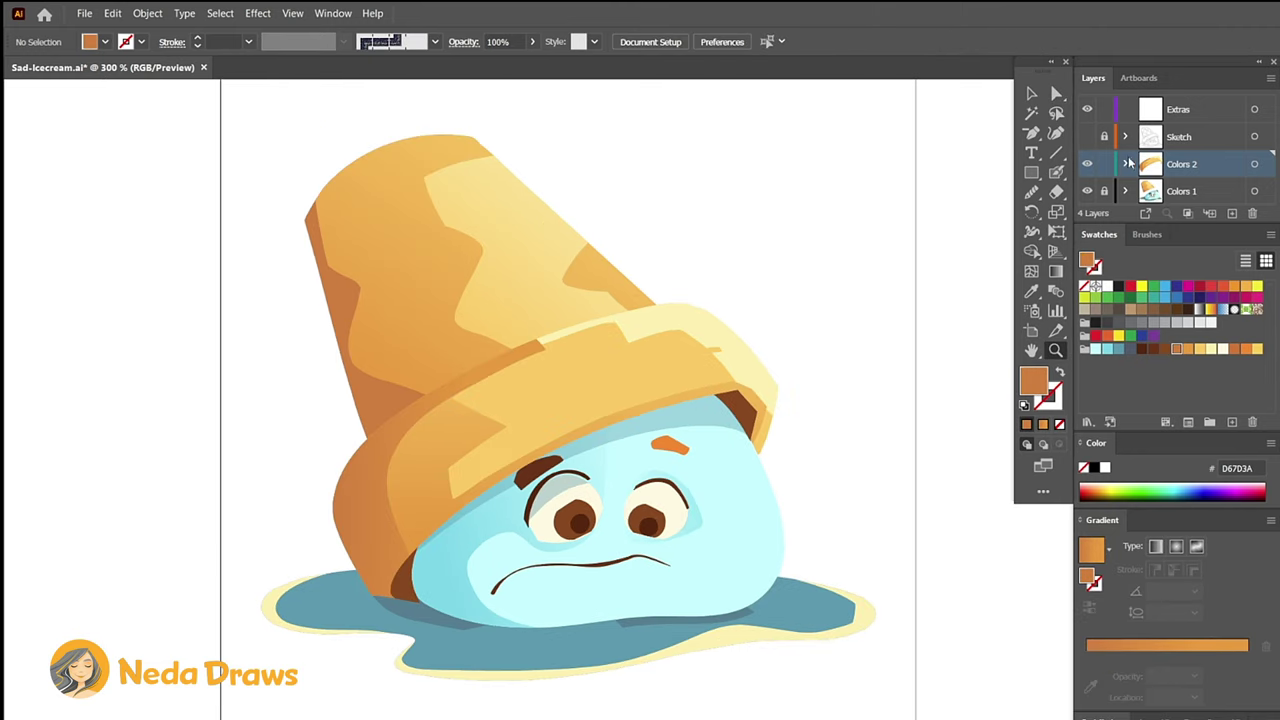
Show the Sketch layer, lock Colors 2, target Extras, and confirm Blob Brush settings.
click(1087, 137)
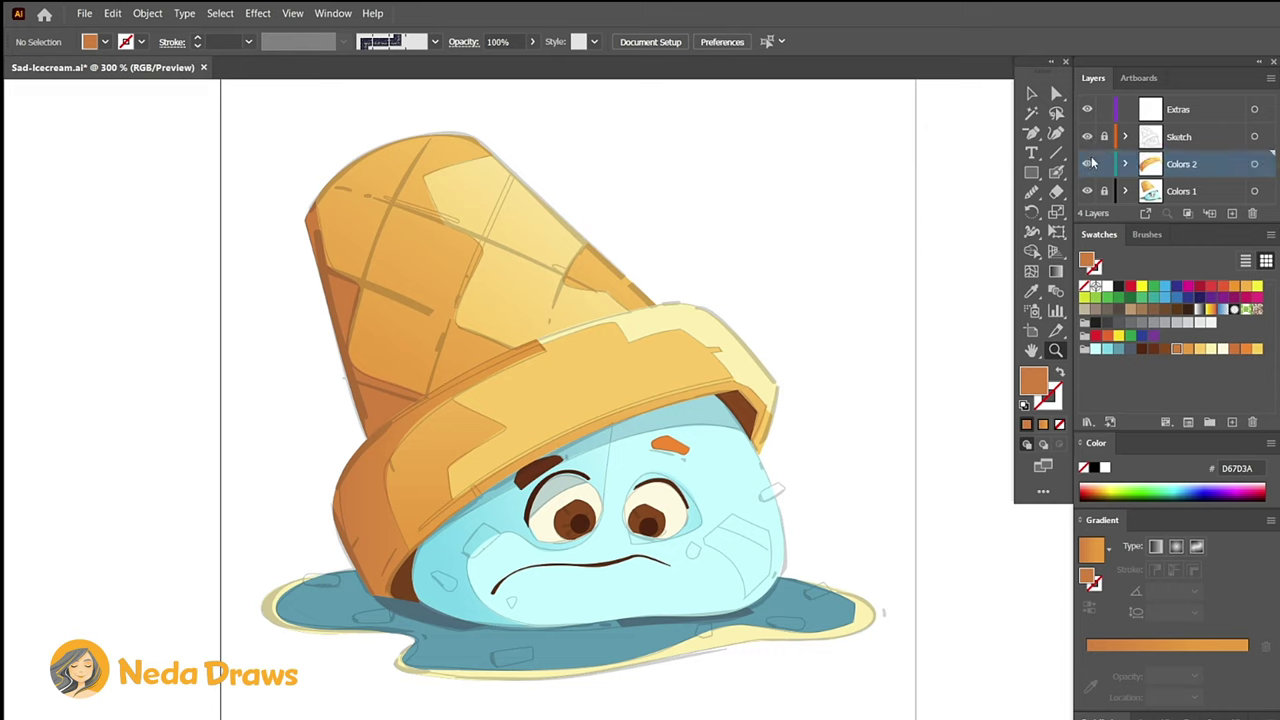
click(1104, 166)
click(1180, 116)
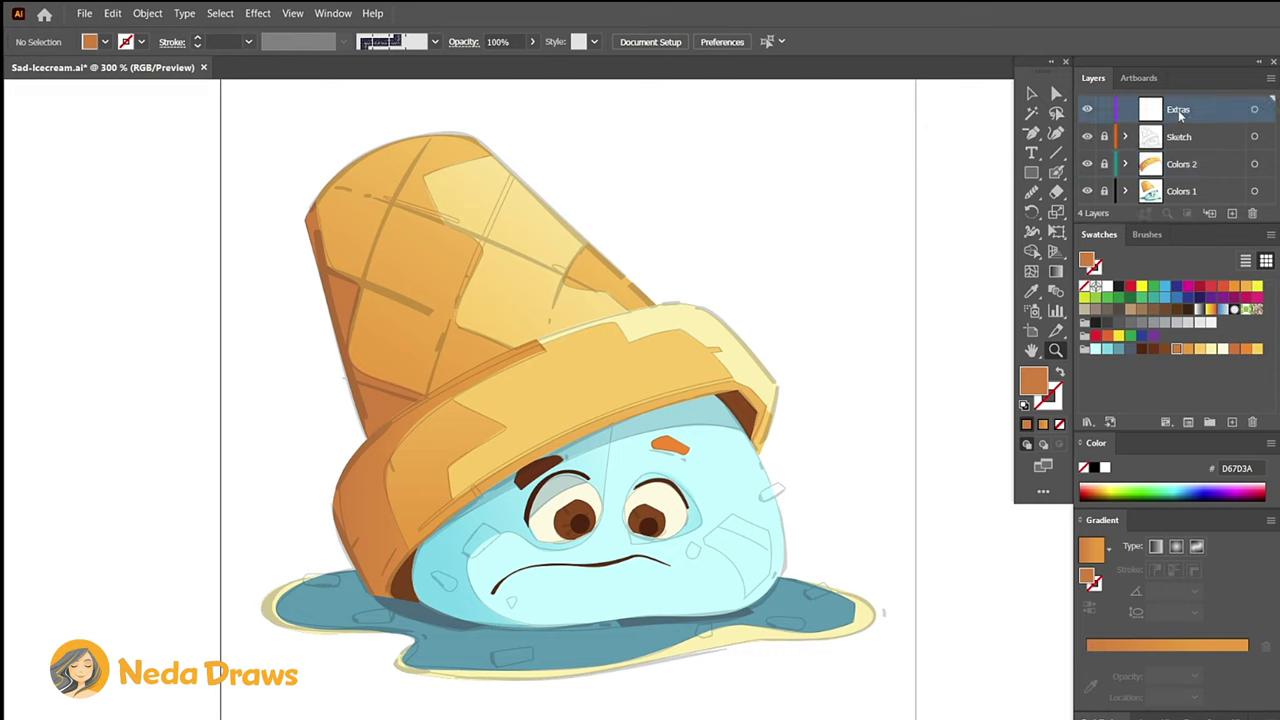
double_click(1057, 173)
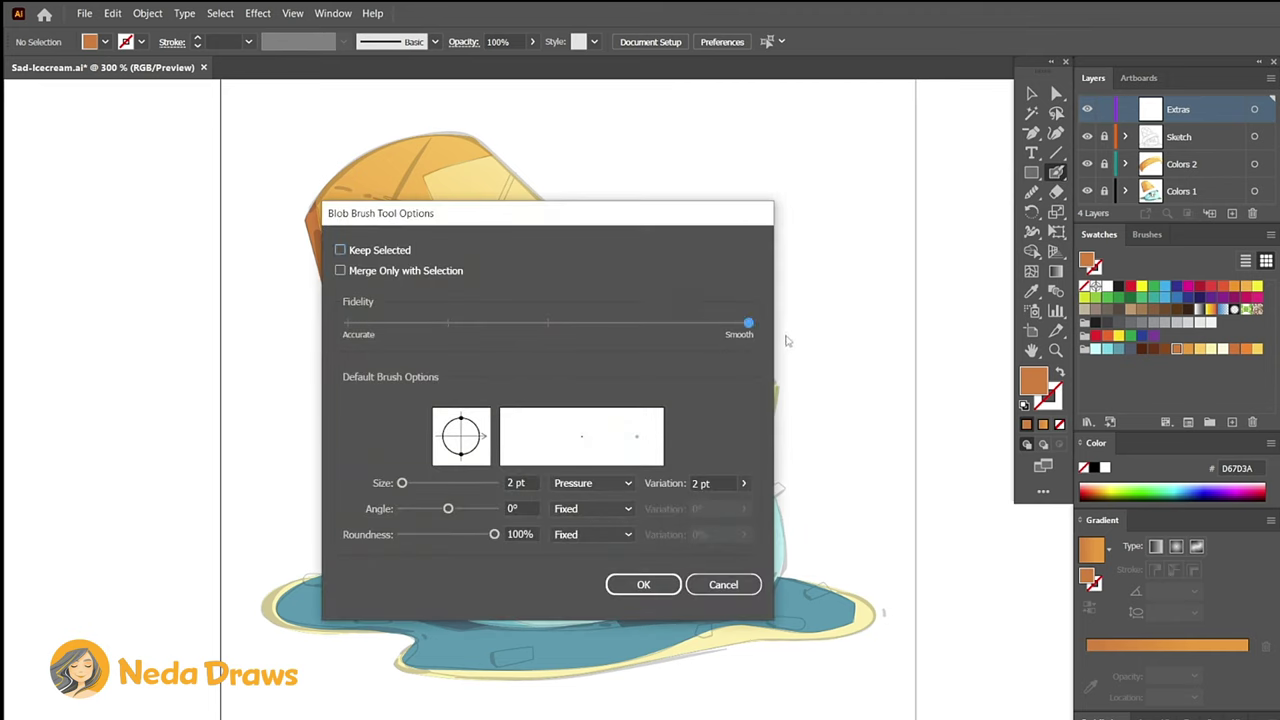
click(643, 584)
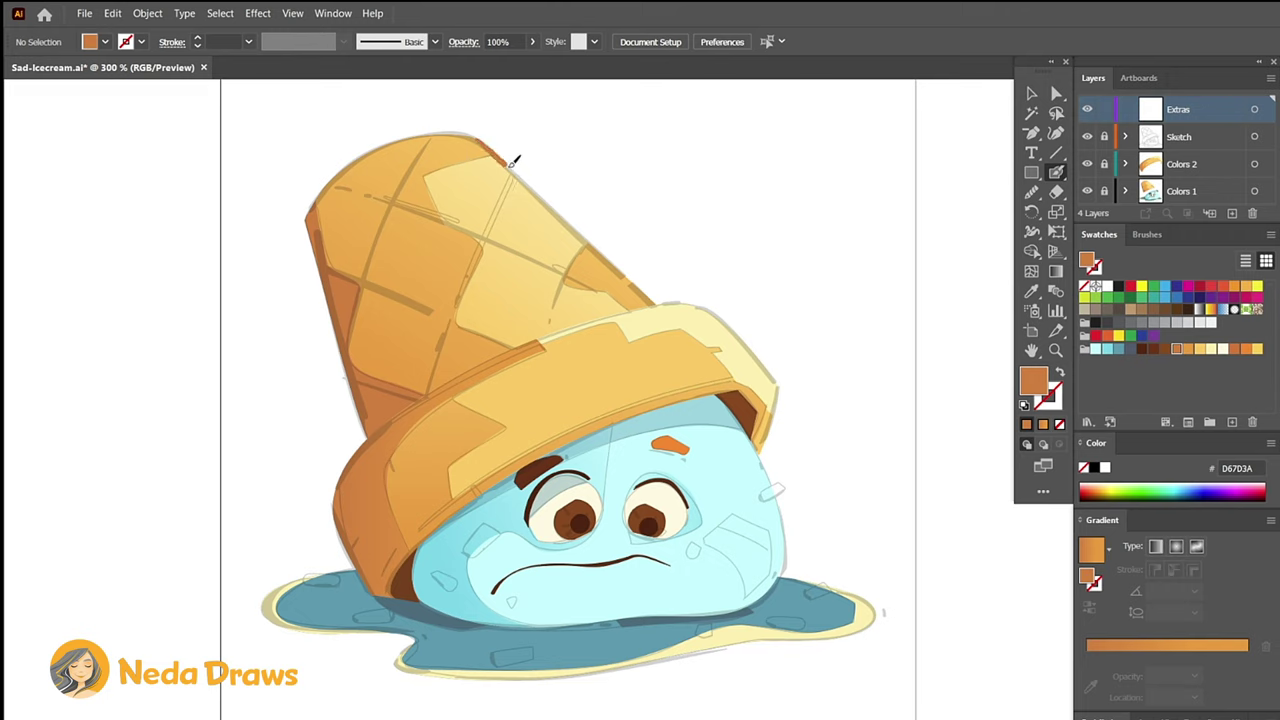
key(shift+x)
Paint strokes along the cone's top edge, down the cone, and along the rim's right edge.
mouse_move(452, 128)
mouse_down()
mouse_move(376, 142)
mouse_move(312, 208)
mouse_move(512, 245)
mouse_move(604, 294)
mouse_up()
drag(423, 150, 366, 255)
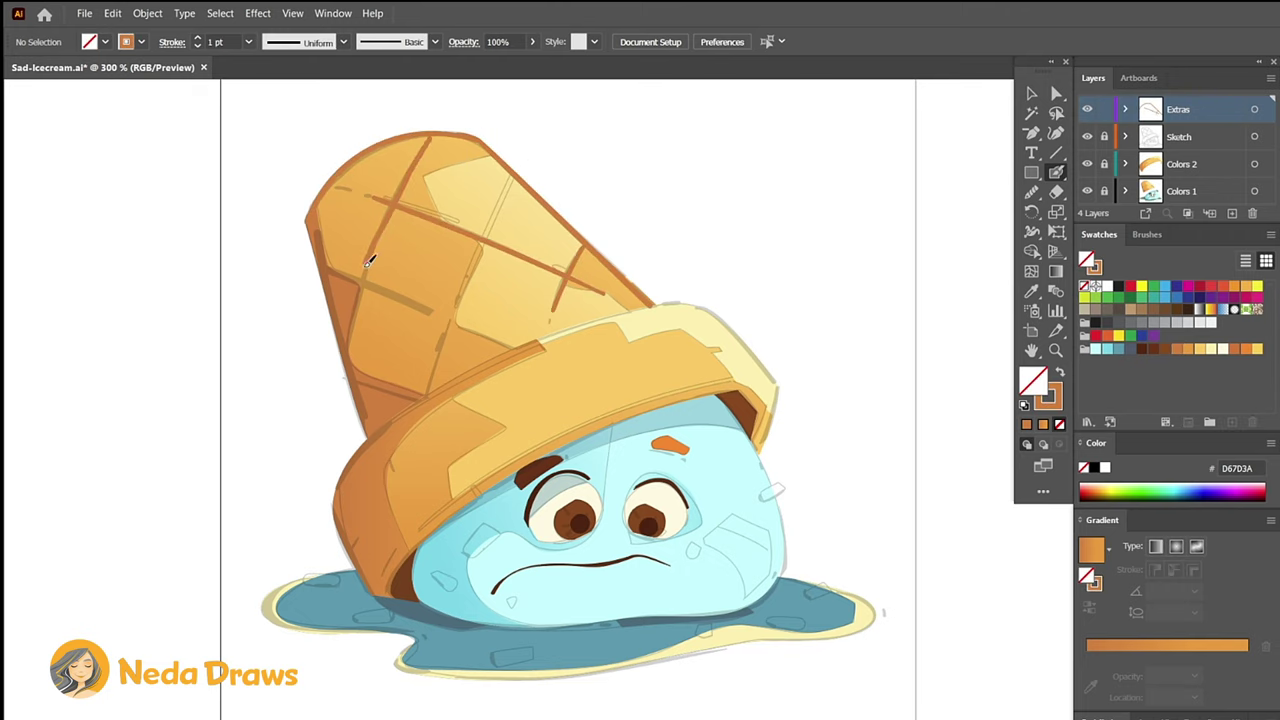
key(ctrl+equal)
drag(636, 262, 757, 390)
Paint dark brown waffle lines across the cone and down its left edge.
click(1153, 348)
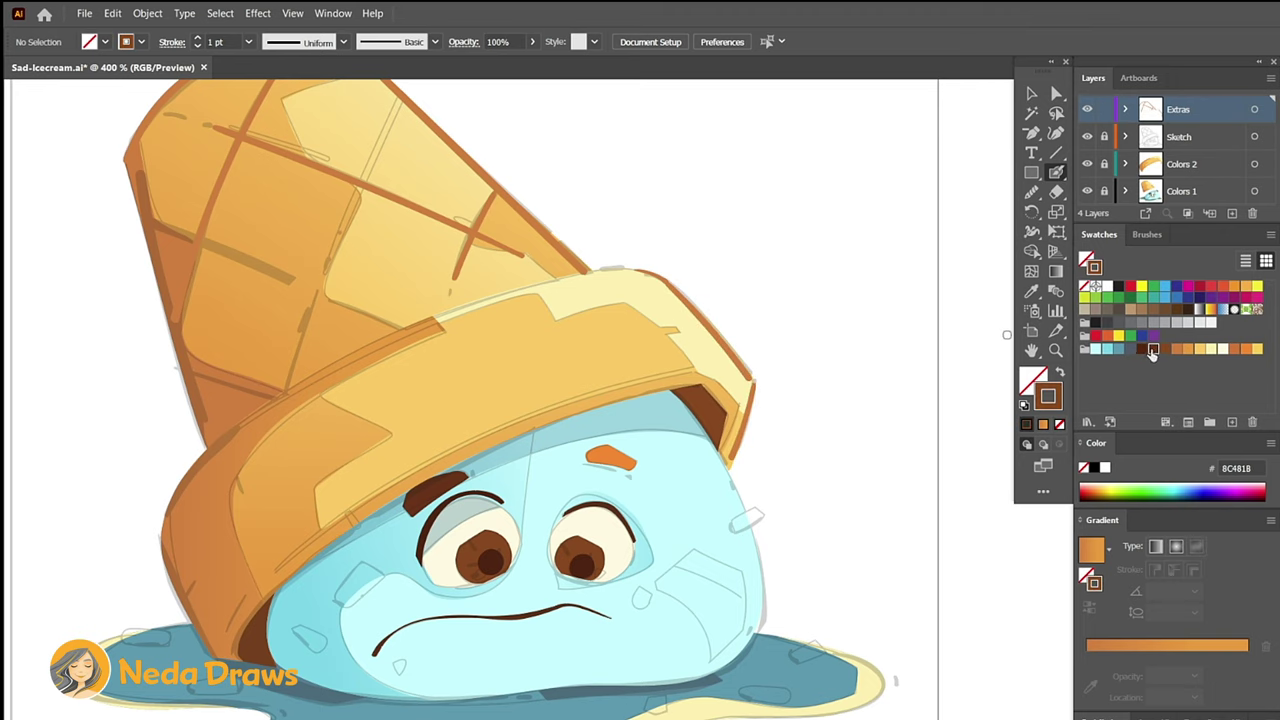
drag(390, 180, 328, 240)
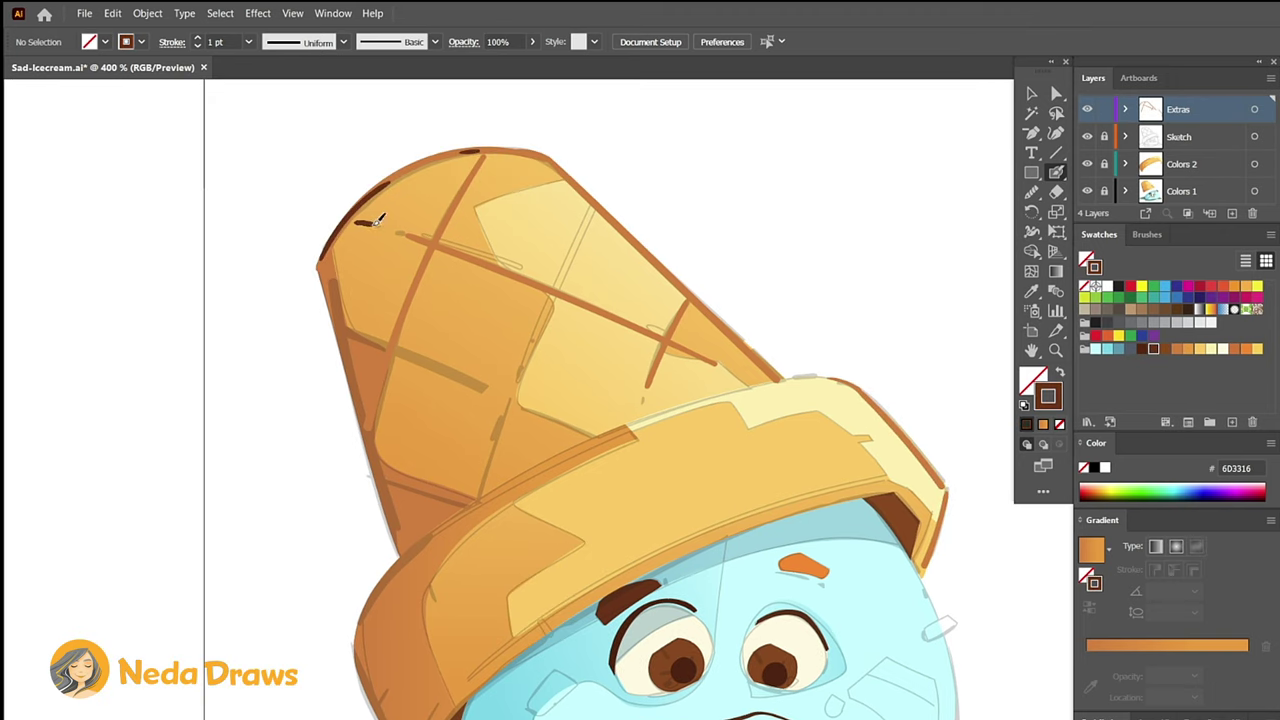
drag(352, 328, 490, 386)
drag(518, 403, 597, 435)
drag(372, 477, 463, 505)
drag(325, 270, 397, 552)
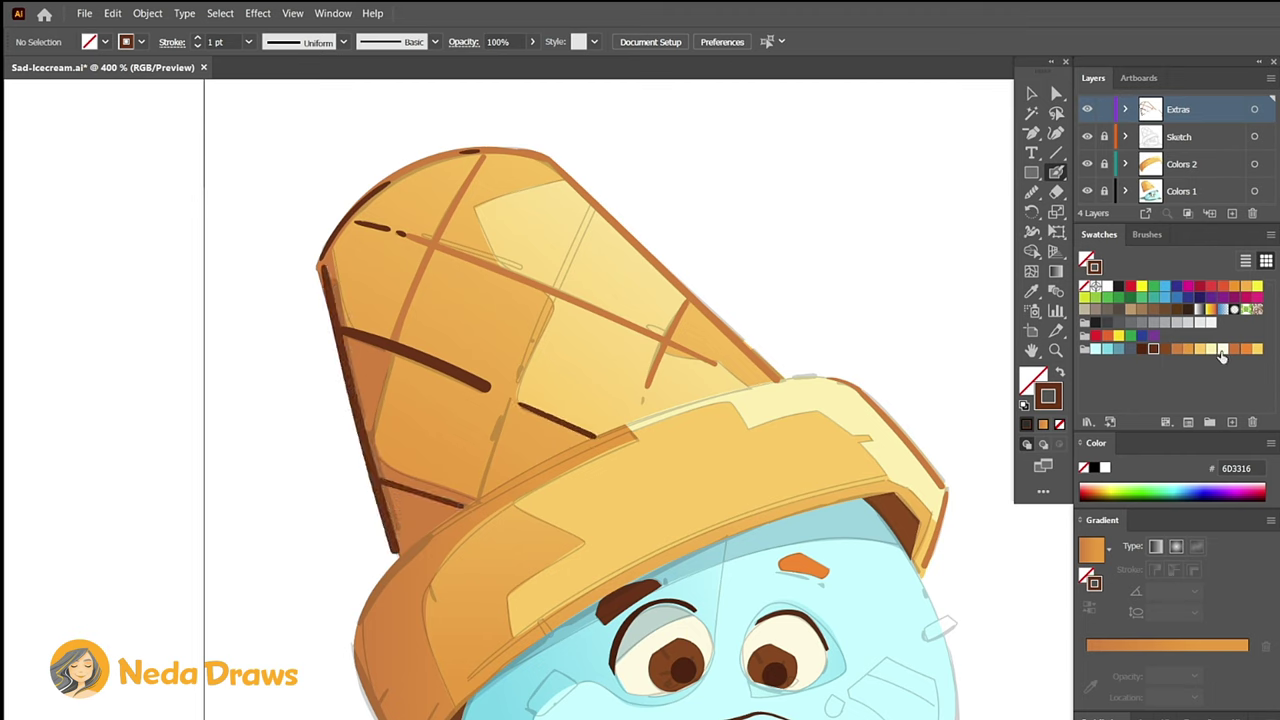
Paint light cream groove highlights across the cone.
click(1211, 350)
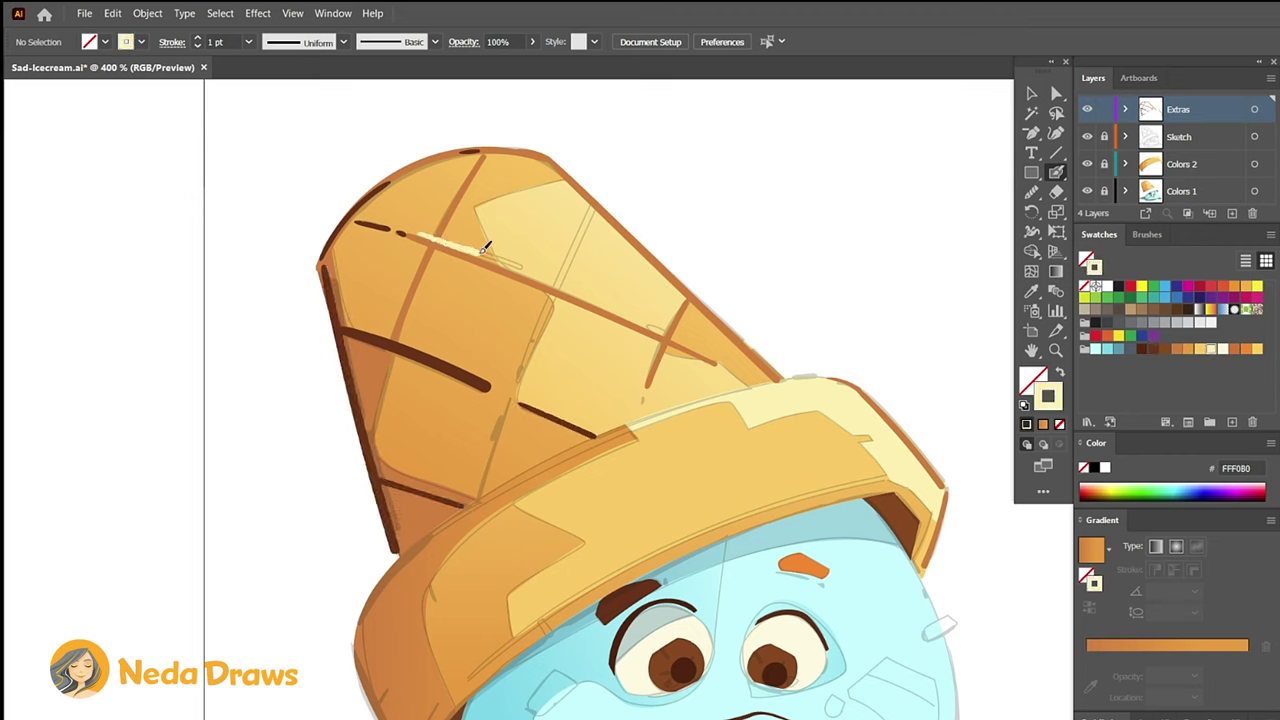
drag(484, 247, 524, 268)
drag(597, 200, 520, 365)
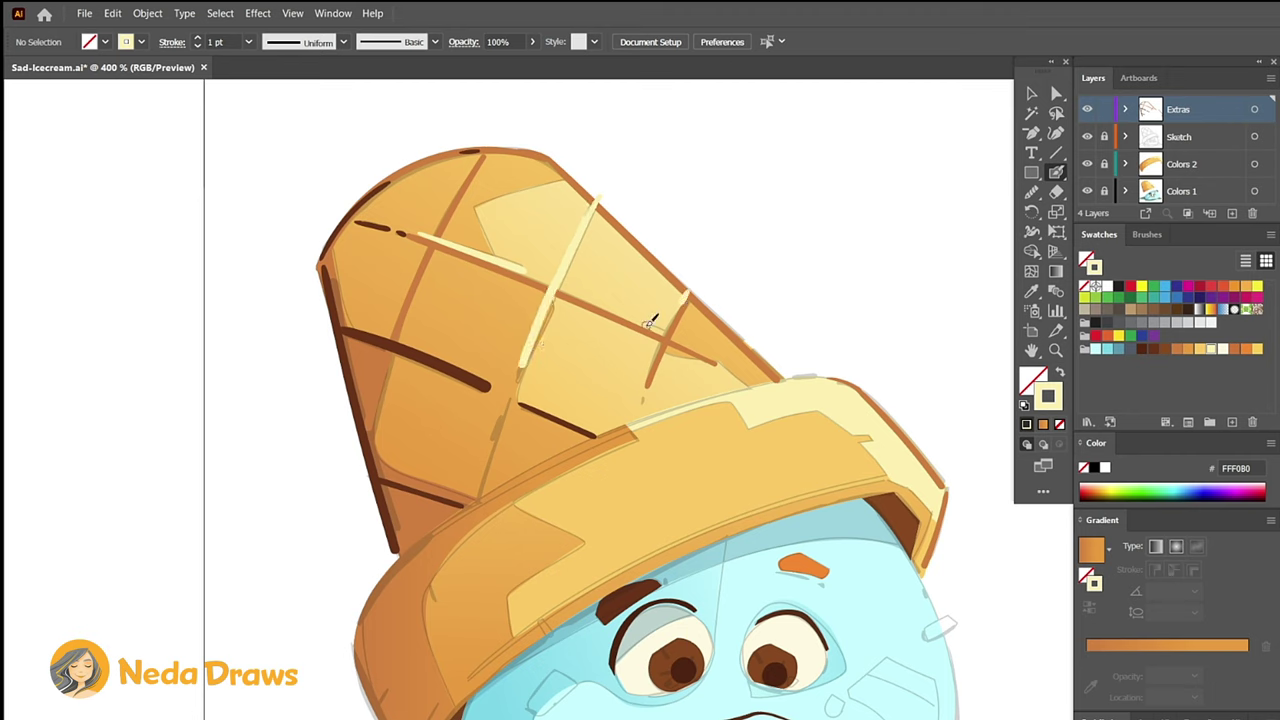
drag(500, 422, 493, 440)
Paint a pale cream streak along the brim's top edge with the plain Paintbrush.
click(1153, 349)
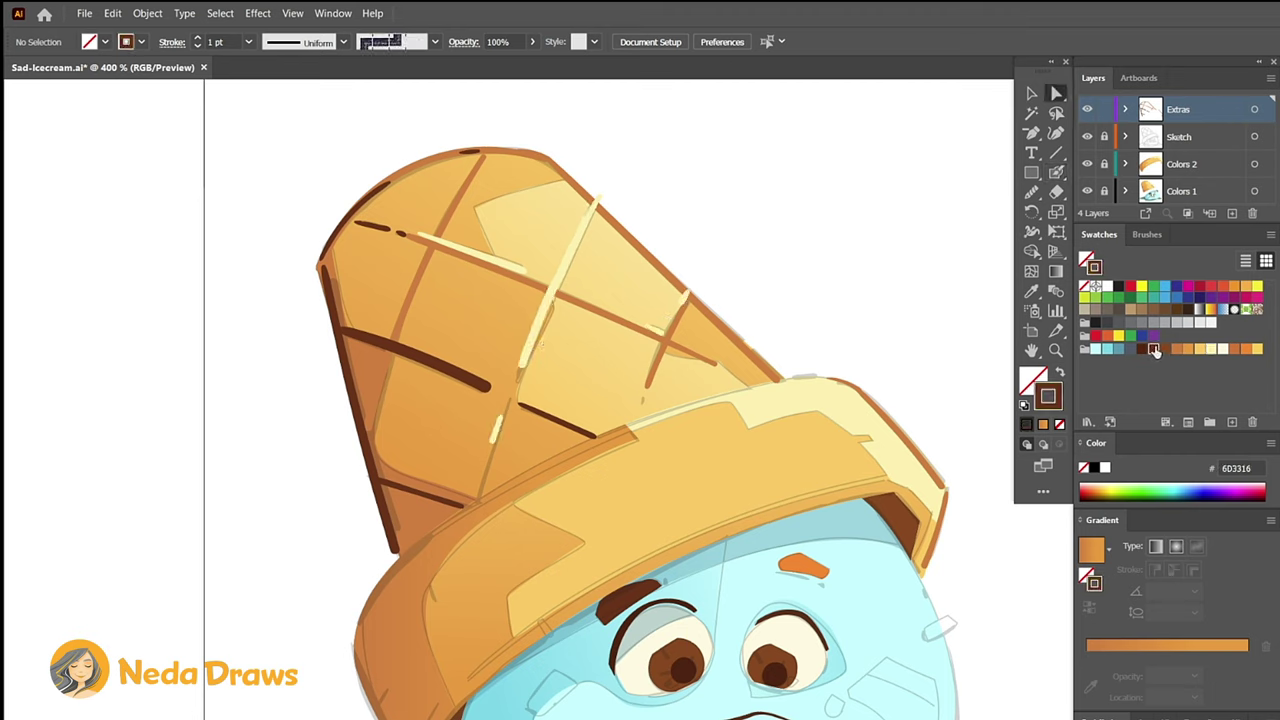
click(1056, 173)
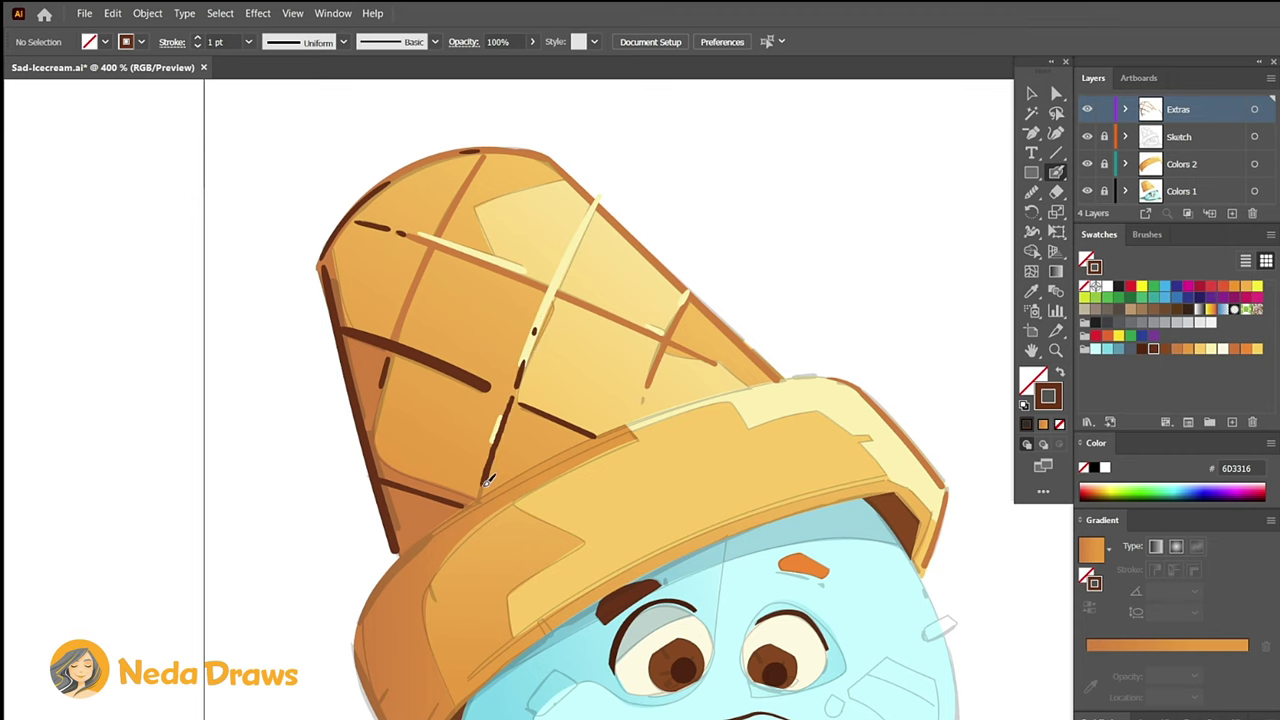
scroll(487, 480, down, 3)
click(1223, 349)
mouse_move(752, 231)
mouse_down()
mouse_move(562, 287)
mouse_move(357, 395)
mouse_up()
Reshape the brim highlight stroke by removing extra anchors and pulling its end down-left.
key(shift+e)
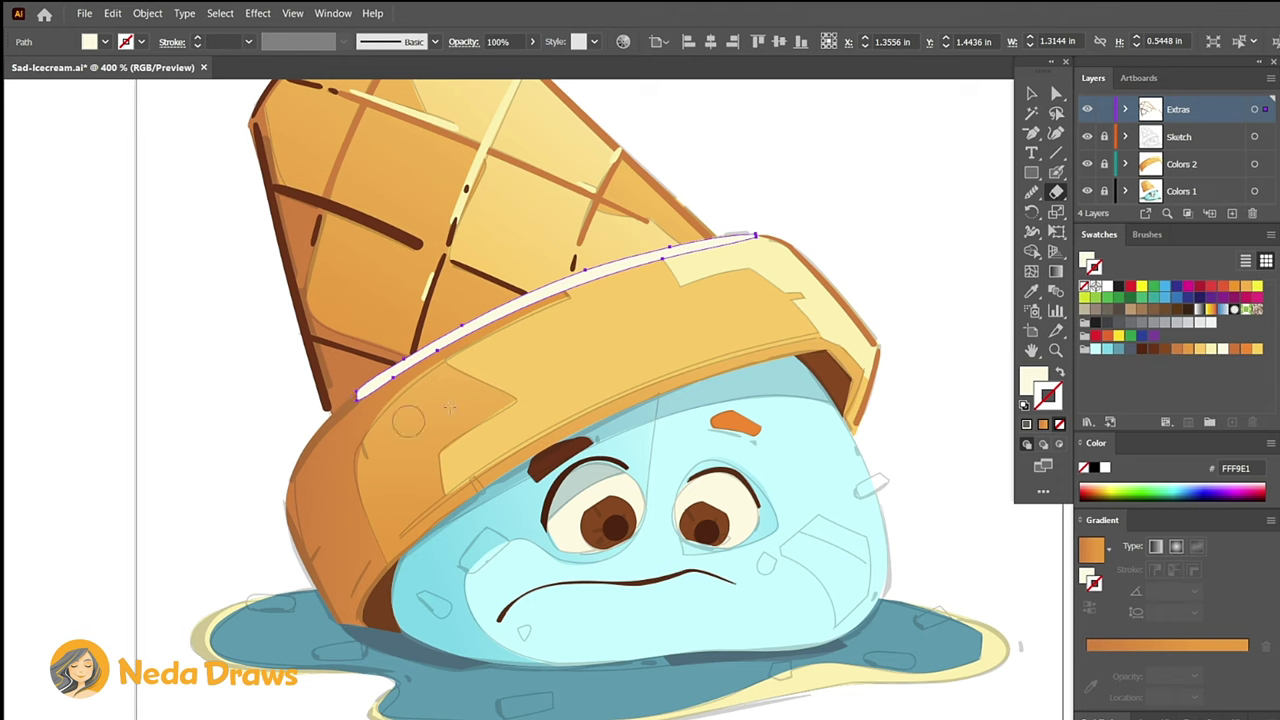
key(p)
click(392, 377)
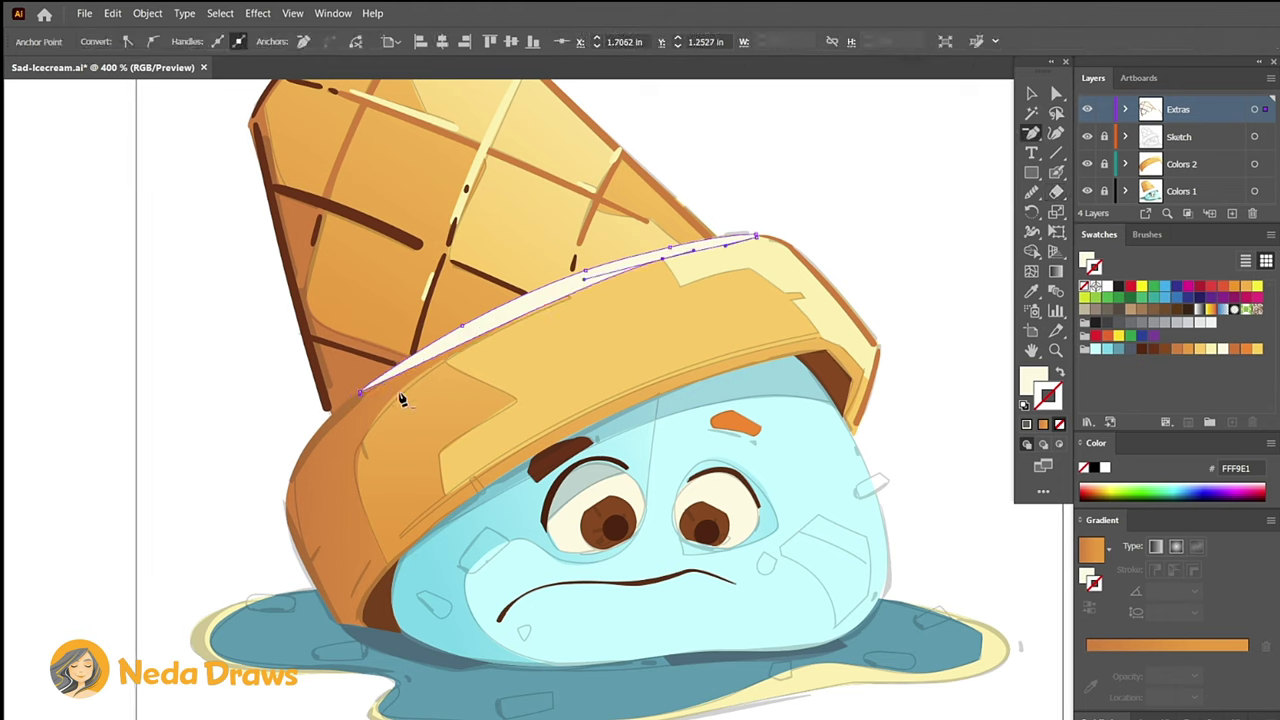
key(a)
drag(575, 281, 477, 312)
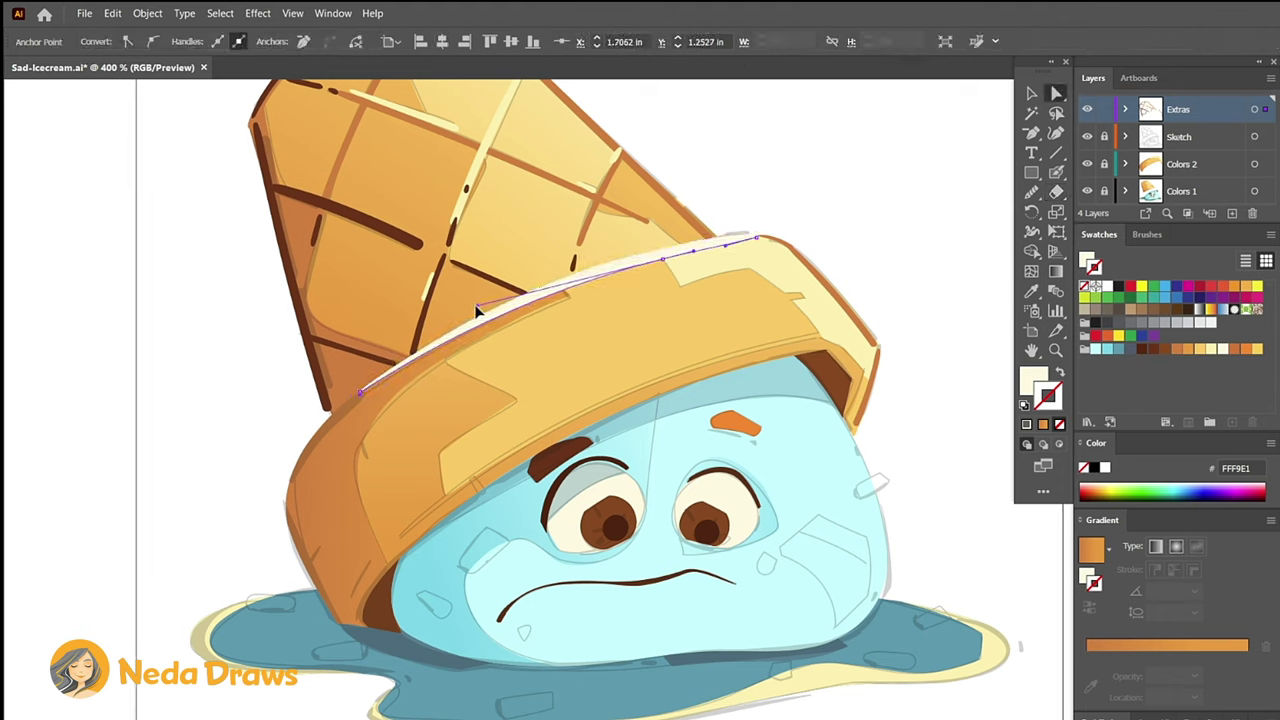
key(ctrl+shift+a)
Paint a cream Blob Brush highlight along the brim's lower edge.
key(shift+b)
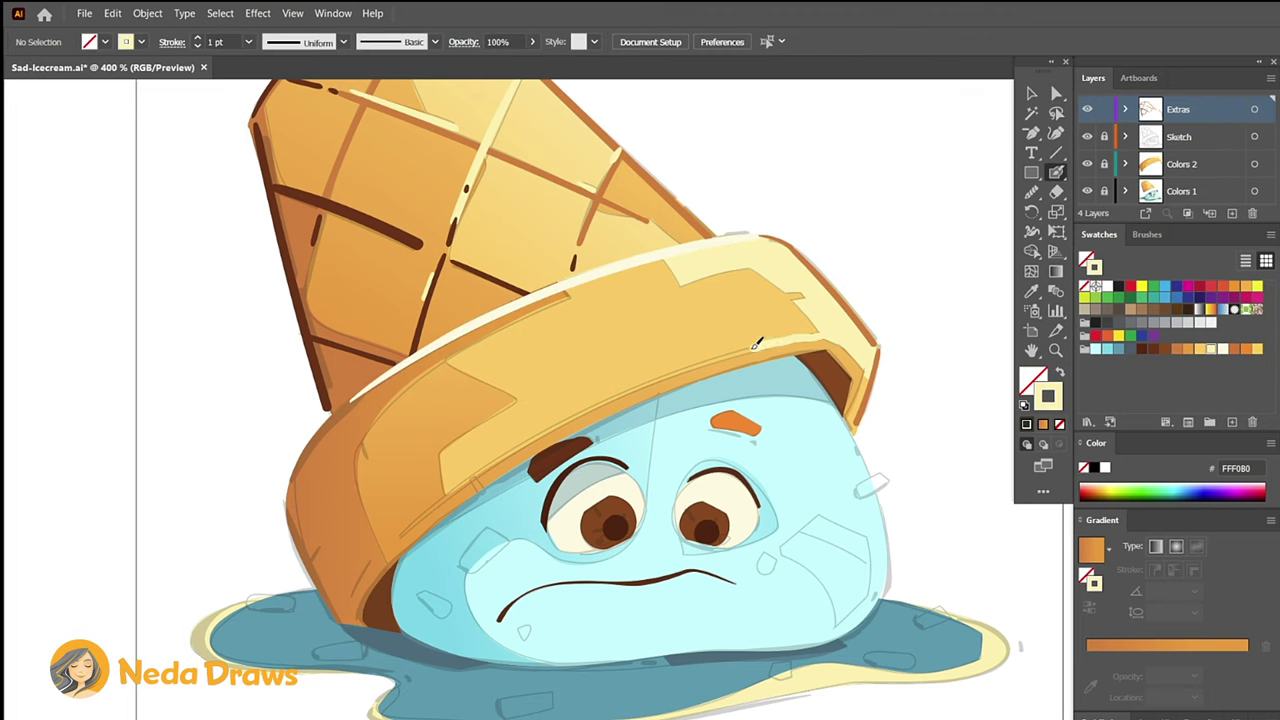
drag(757, 343, 398, 538)
key(a)
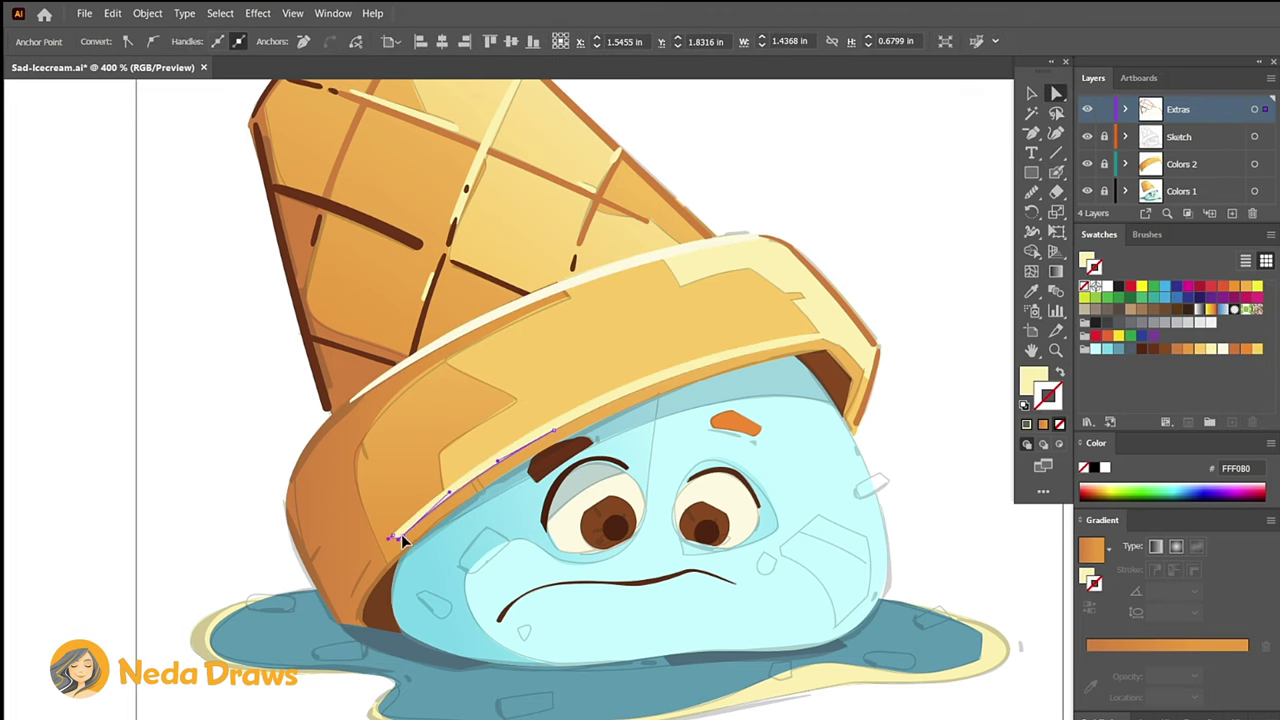
key(ctrl+shift+a)
Paint a brown Paintbrush line down the brim's left edge, then zoom to 600%.
click(1165, 350)
key(b)
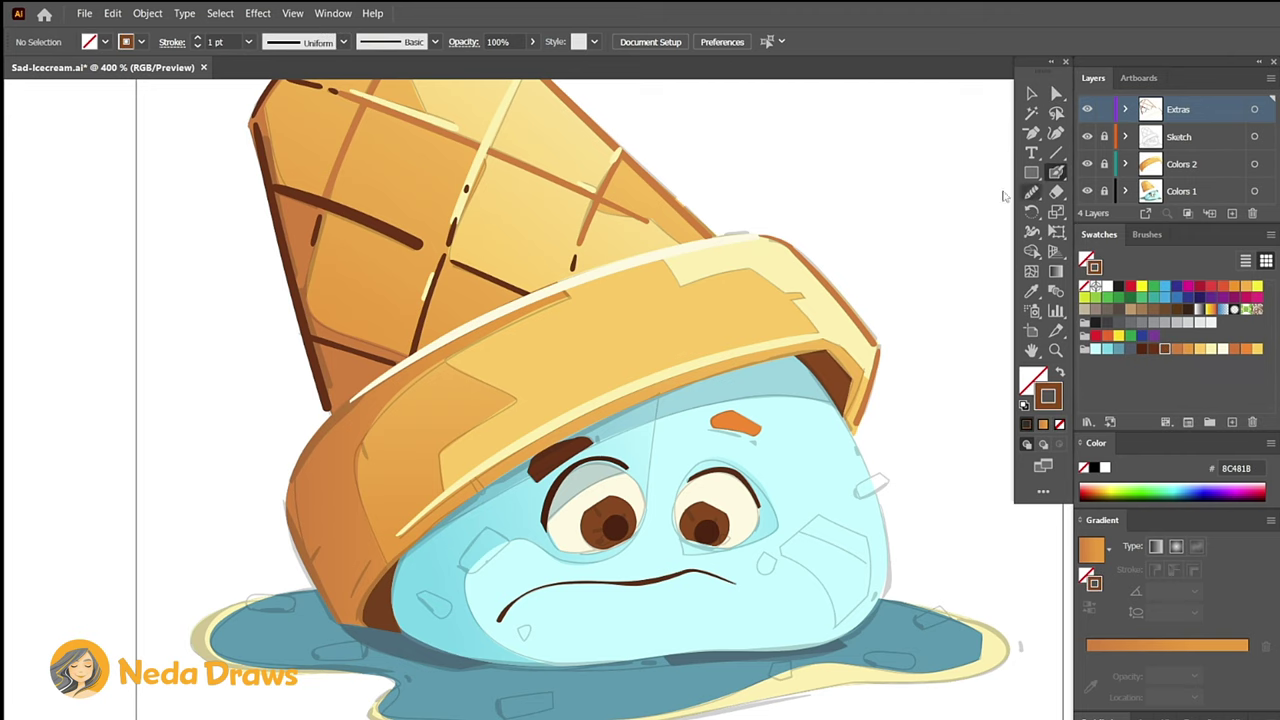
drag(328, 422, 368, 624)
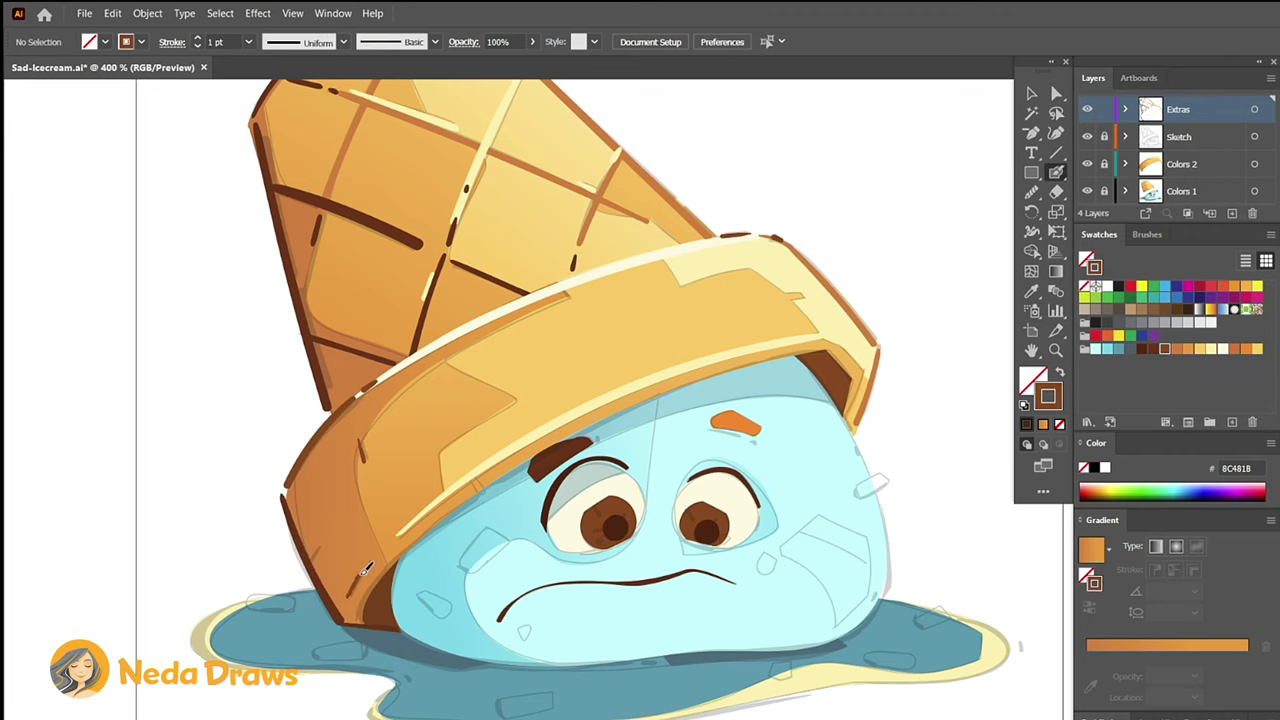
key(ctrl+equal)
Lock Extras, target Colors 2, and add a solid light orange chip at the face's right edge.
click(1104, 110)
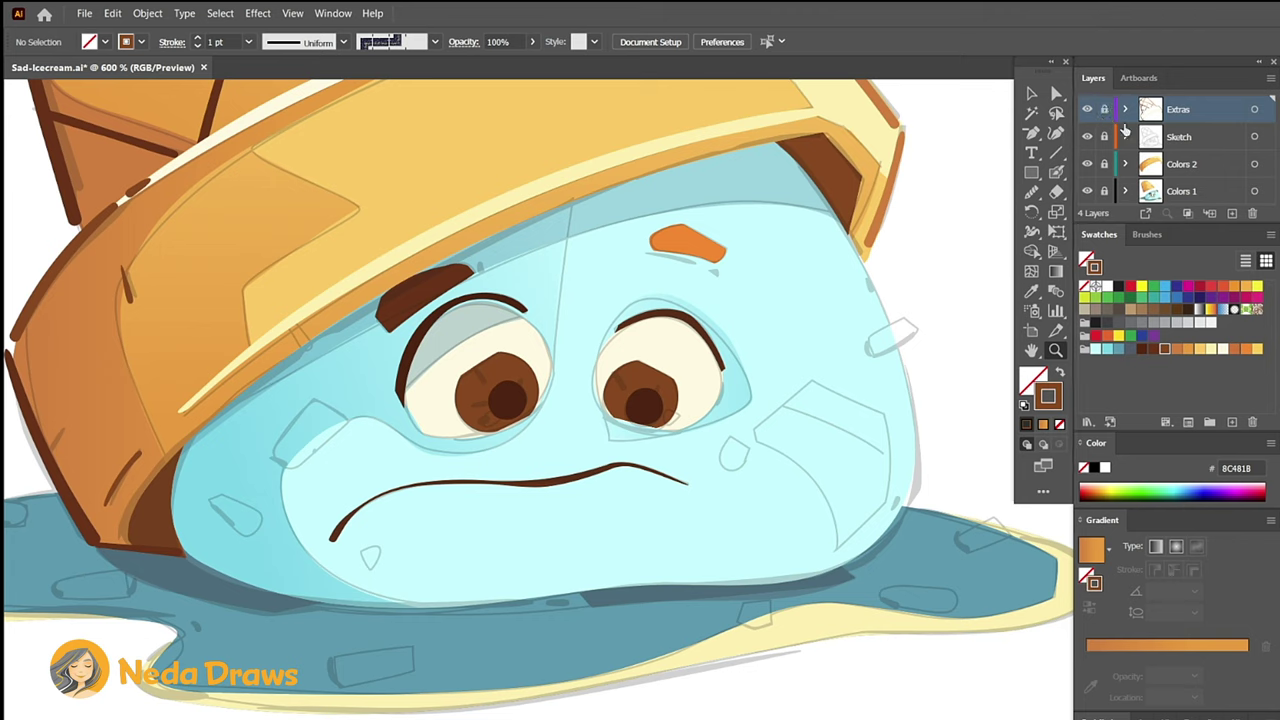
click(1186, 169)
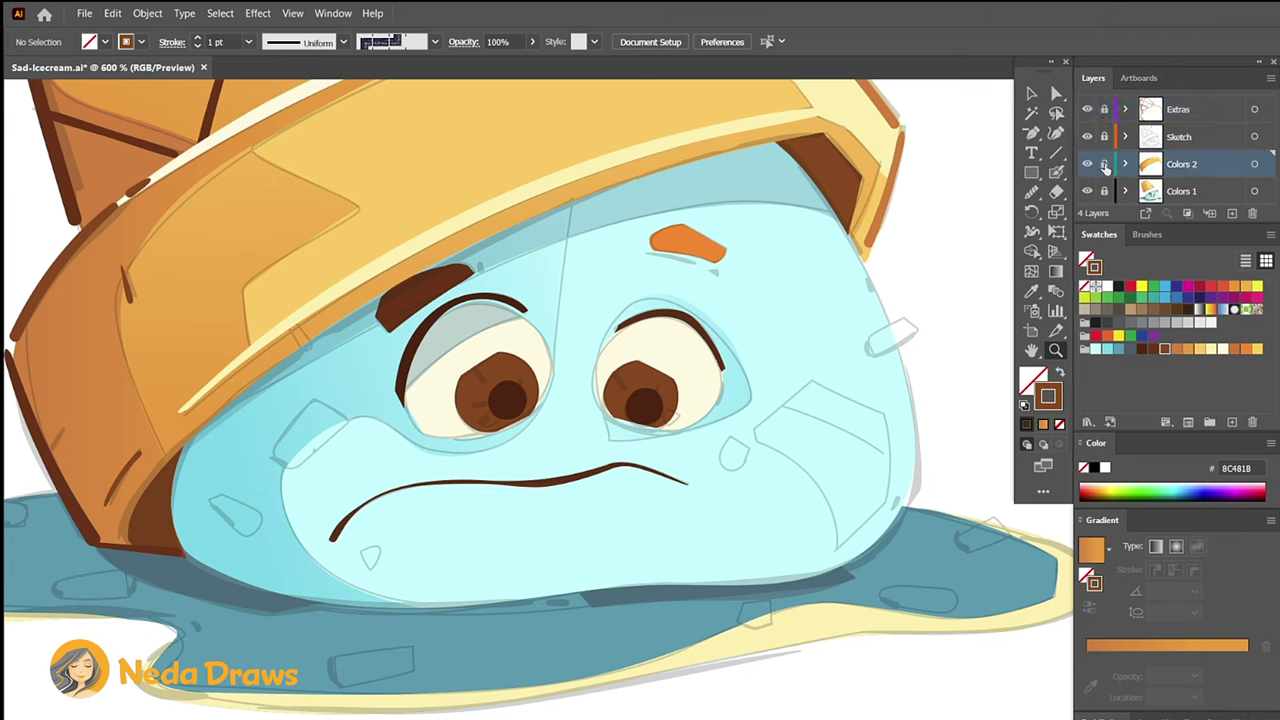
click(1200, 351)
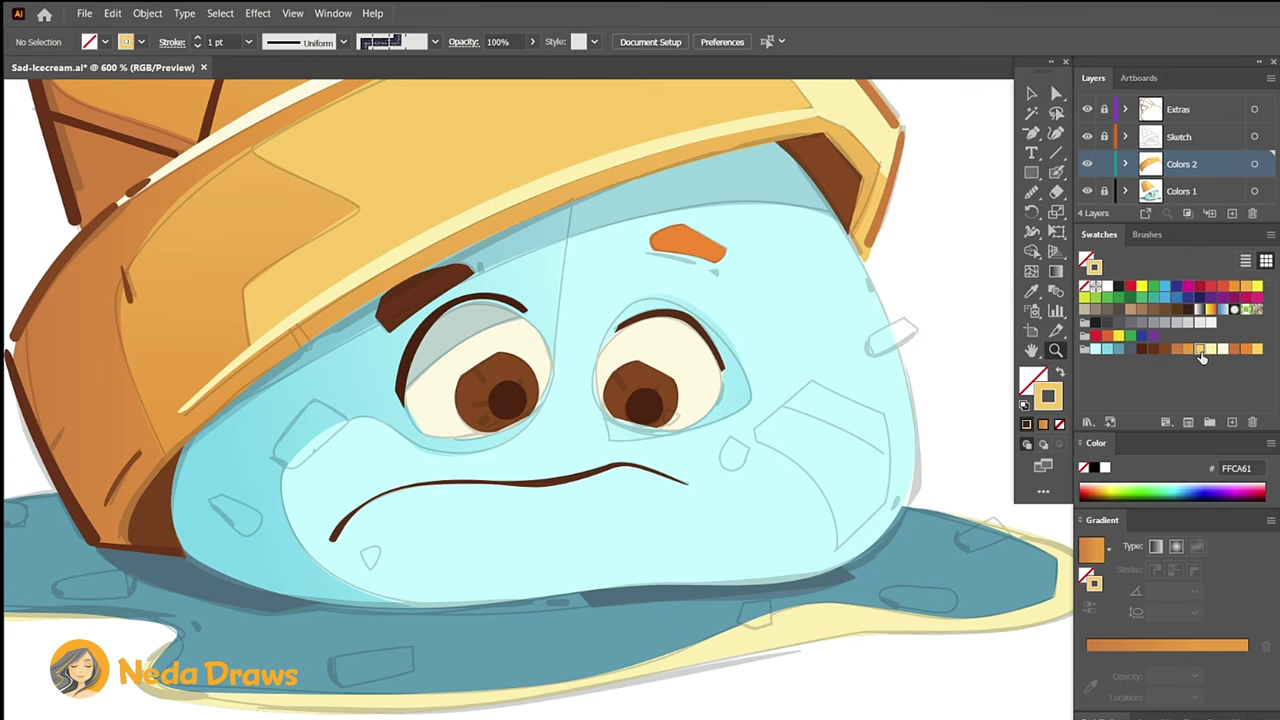
click(1058, 173)
key(ctrl+plus)
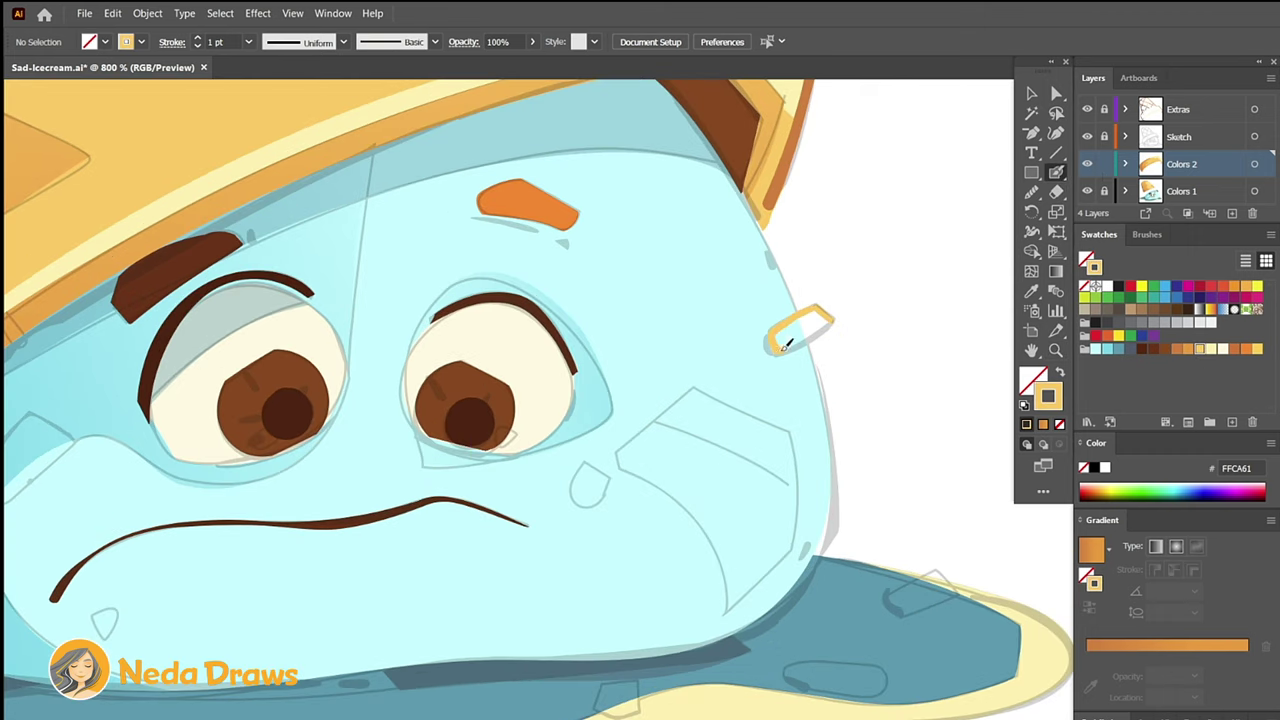
drag(785, 345, 830, 322)
key(v)
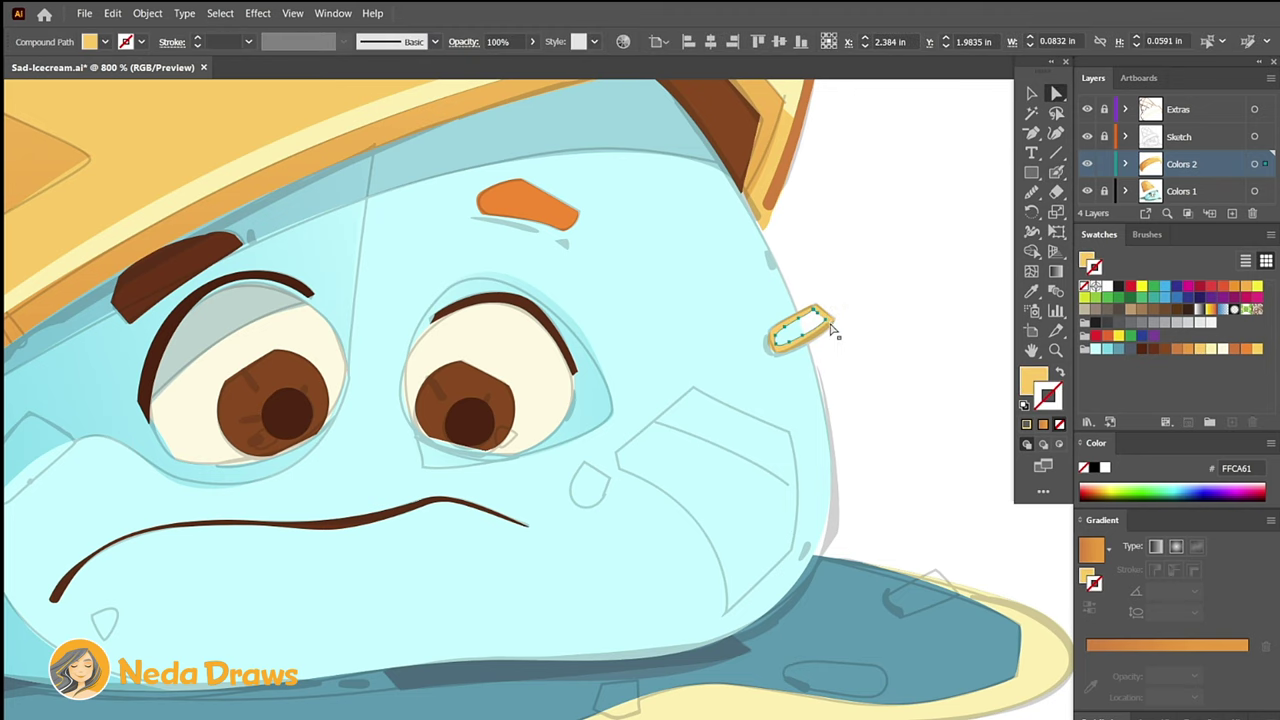
click(830, 330)
key(shift+b)
Add solid orange and brown chips on the puddle.
click(1245, 349)
mouse_move(950, 575)
mouse_down()
mouse_move(770, 370)
mouse_move(765, 385)
mouse_up()
key(shift+x)
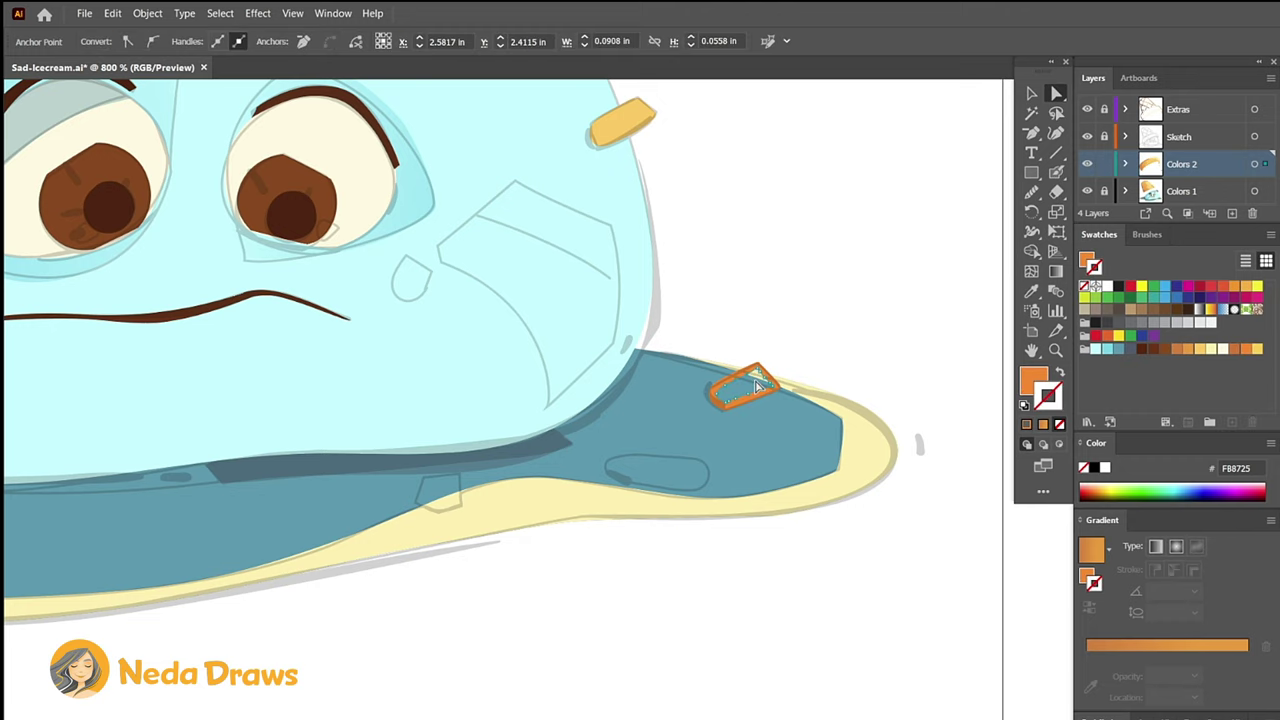
click(1165, 357)
drag(700, 456, 710, 468)
key(shift+x)
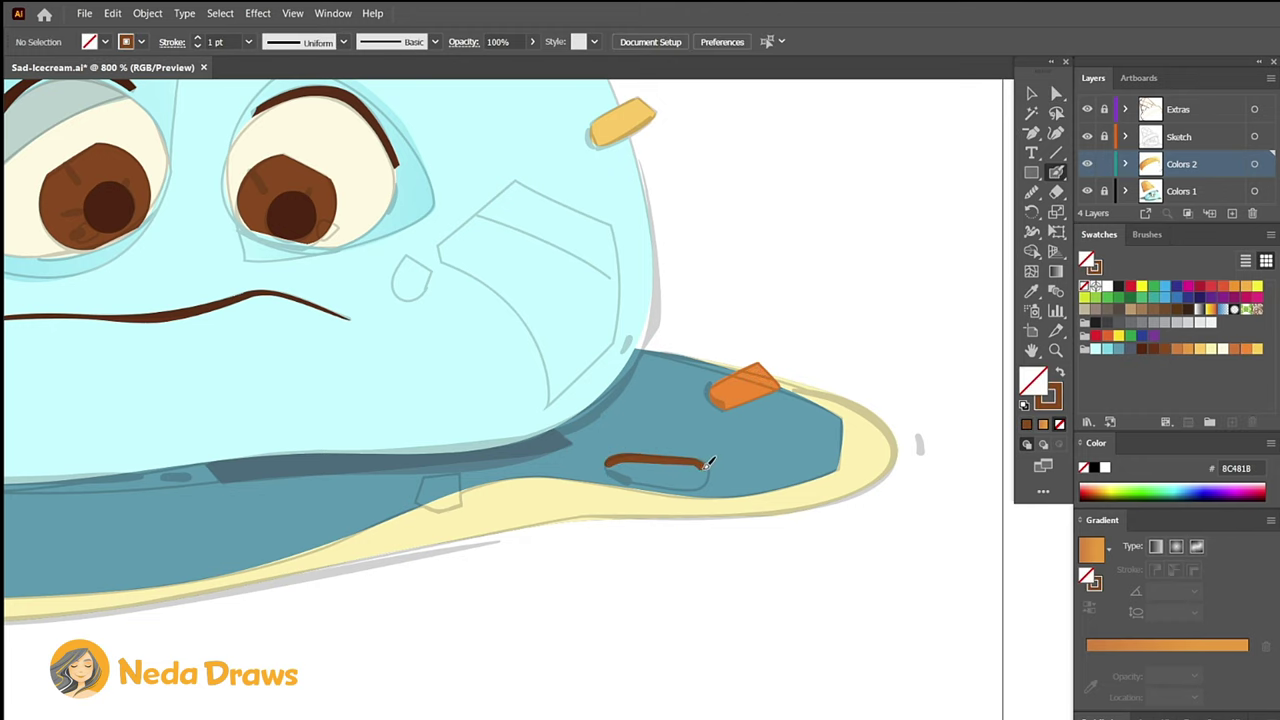
key(shift+x)
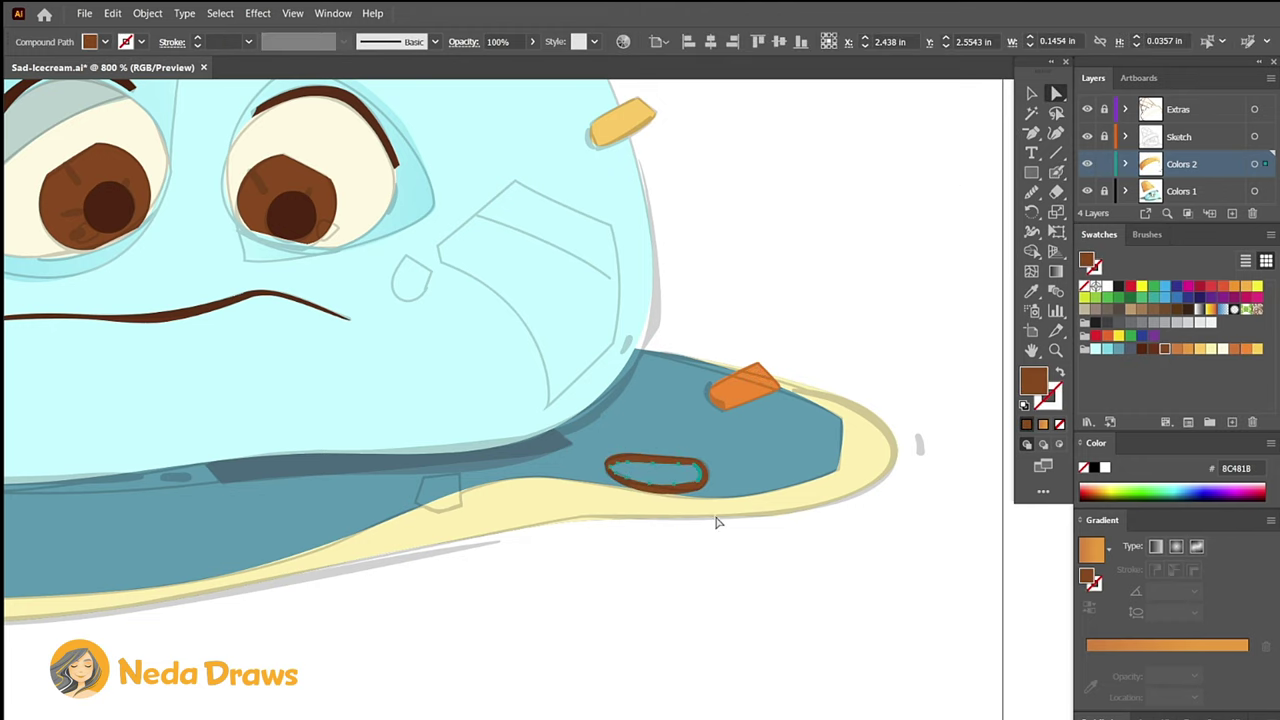
Add a solid orange chip near the puddle's edge and a solid yellow chip.
scroll(714, 523, left, 5)
drag(660, 440, 700, 455)
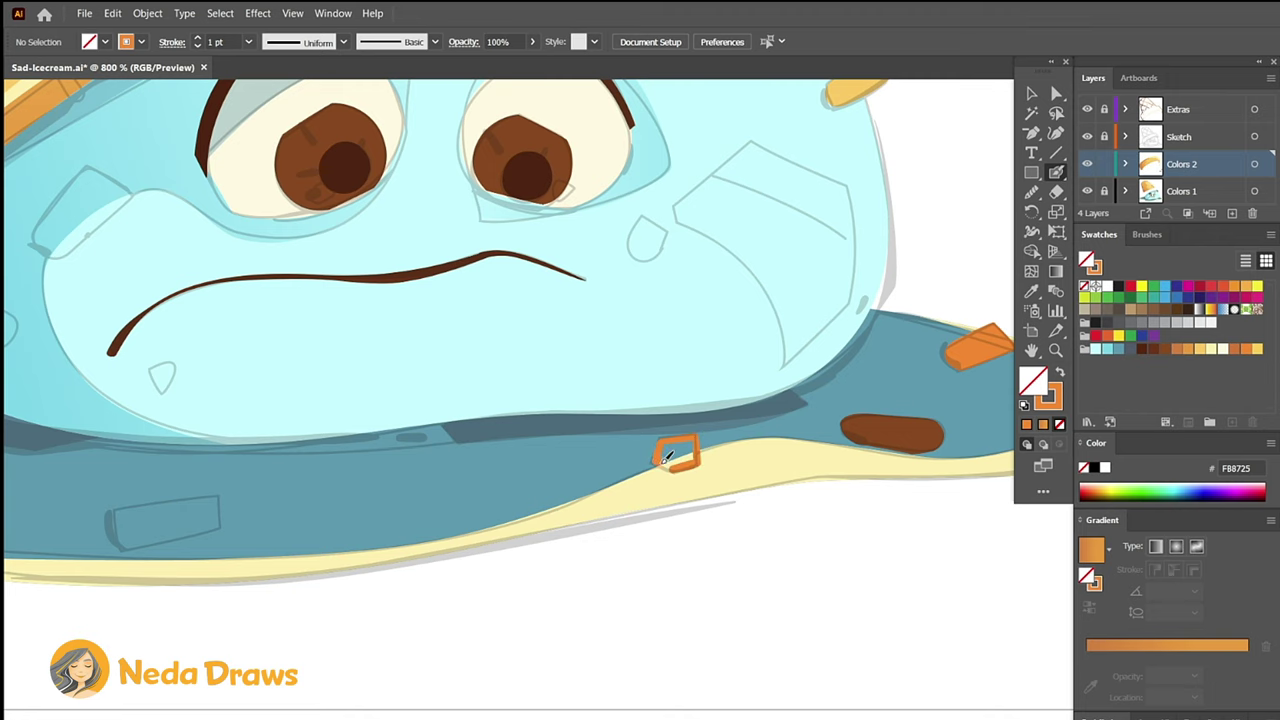
key(shift+x)
scroll(668, 455, left, 5)
mouse_move(522, 458)
mouse_down()
mouse_move(447, 437)
mouse_move(521, 459)
mouse_up()
key(a)
click(513, 444)
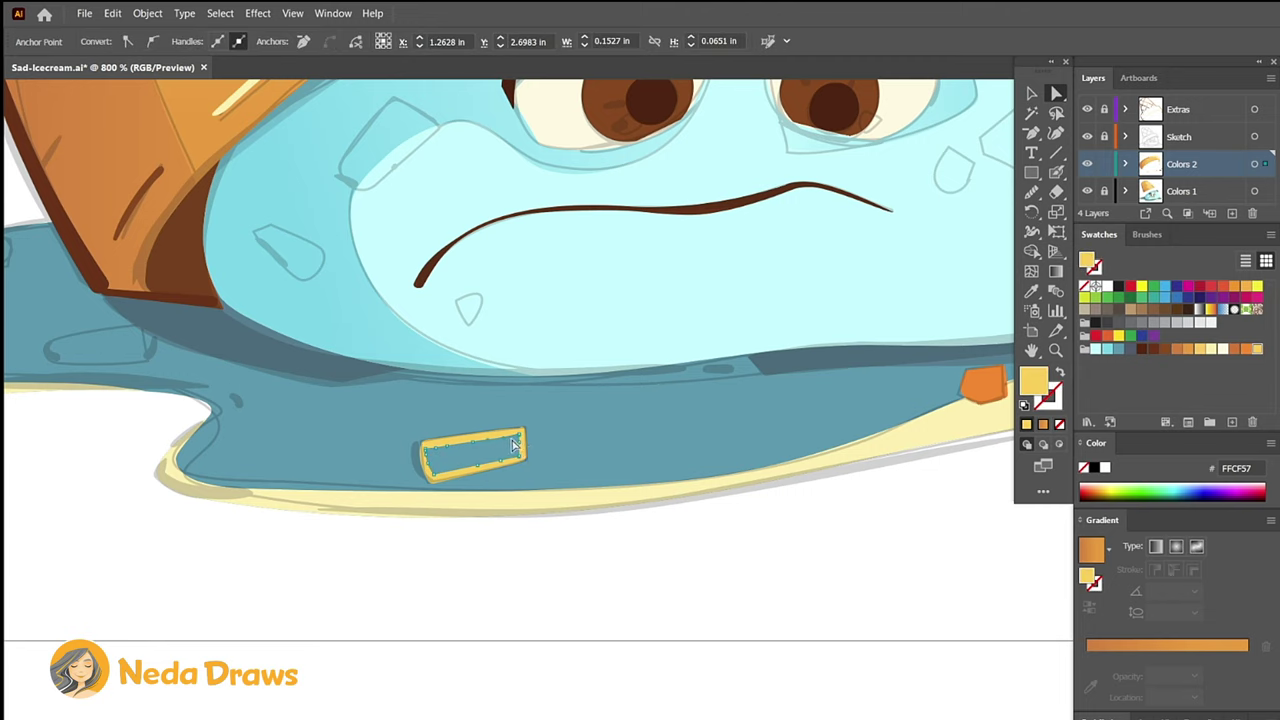
key(shift+b)
key(shift+x)
Add a solid orange chip on the face's left side.
drag(258, 228, 262, 234)
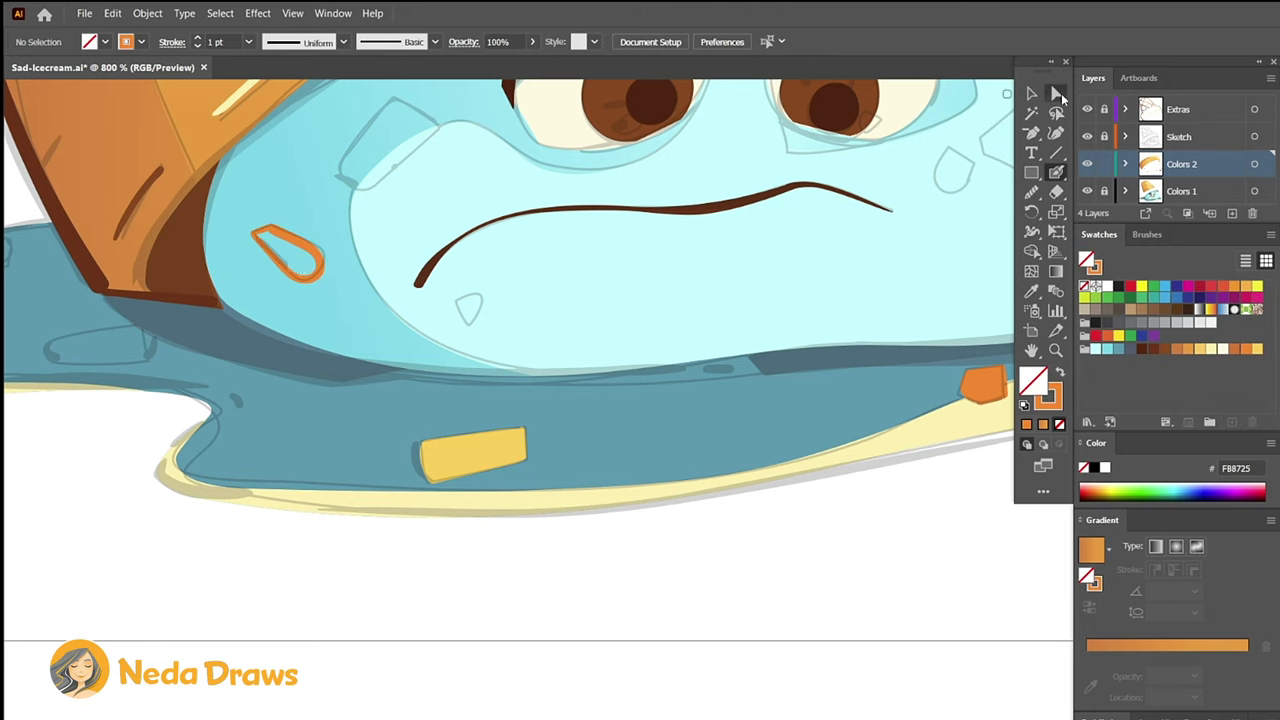
click(1058, 93)
click(322, 270)
key(shift+x)
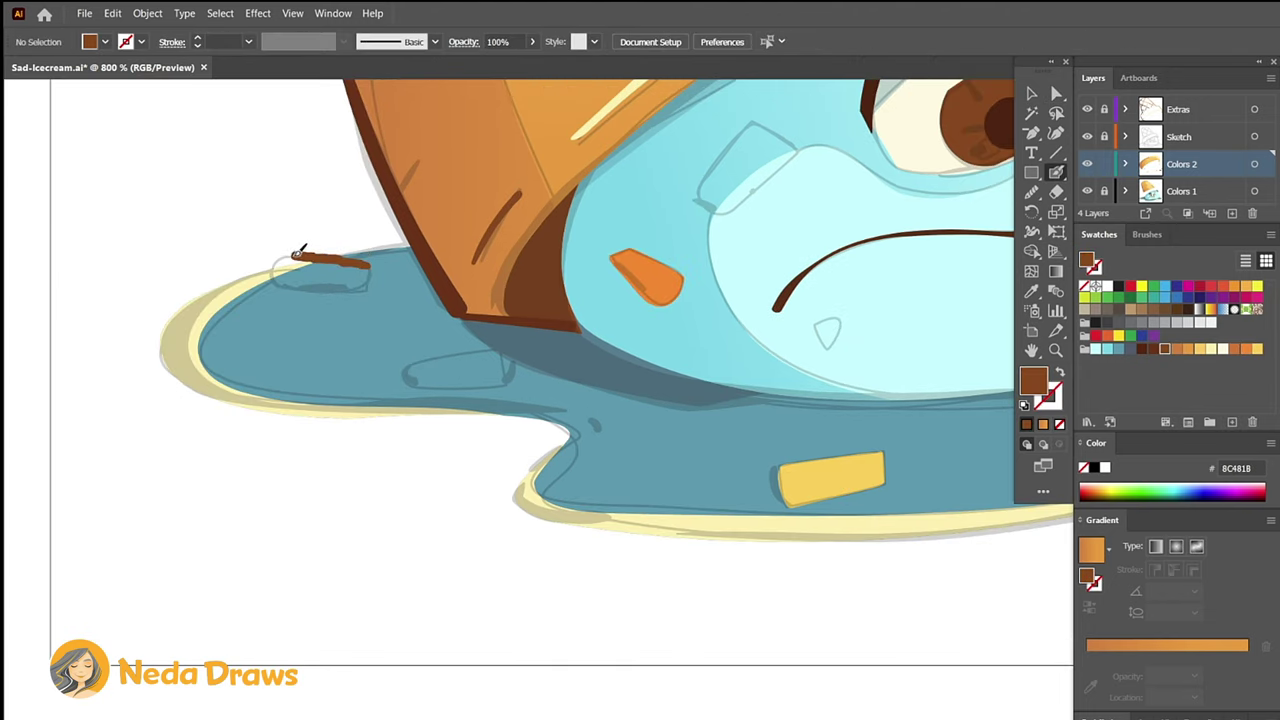
Draw a brown rectangle chip and a second brown chip on the puddle's left, filling the rectangle.
drag(300, 258, 281, 271)
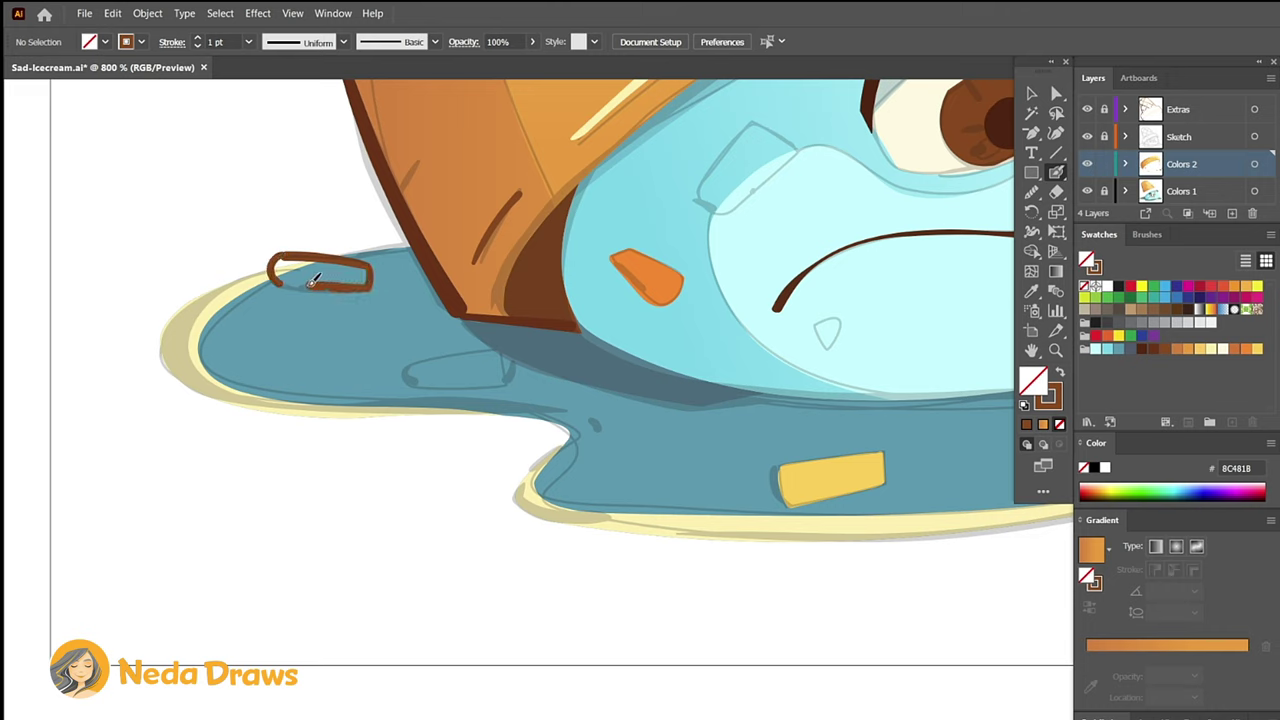
drag(370, 283, 278, 285)
mouse_move(498, 352)
mouse_down()
mouse_move(505, 360)
mouse_move(410, 380)
mouse_move(423, 366)
mouse_move(408, 380)
mouse_up()
key(a)
click(318, 278)
key(Delete)
Fill the brown triangle chip and add a small solid white teardrop on the face.
click(490, 370)
key(Delete)
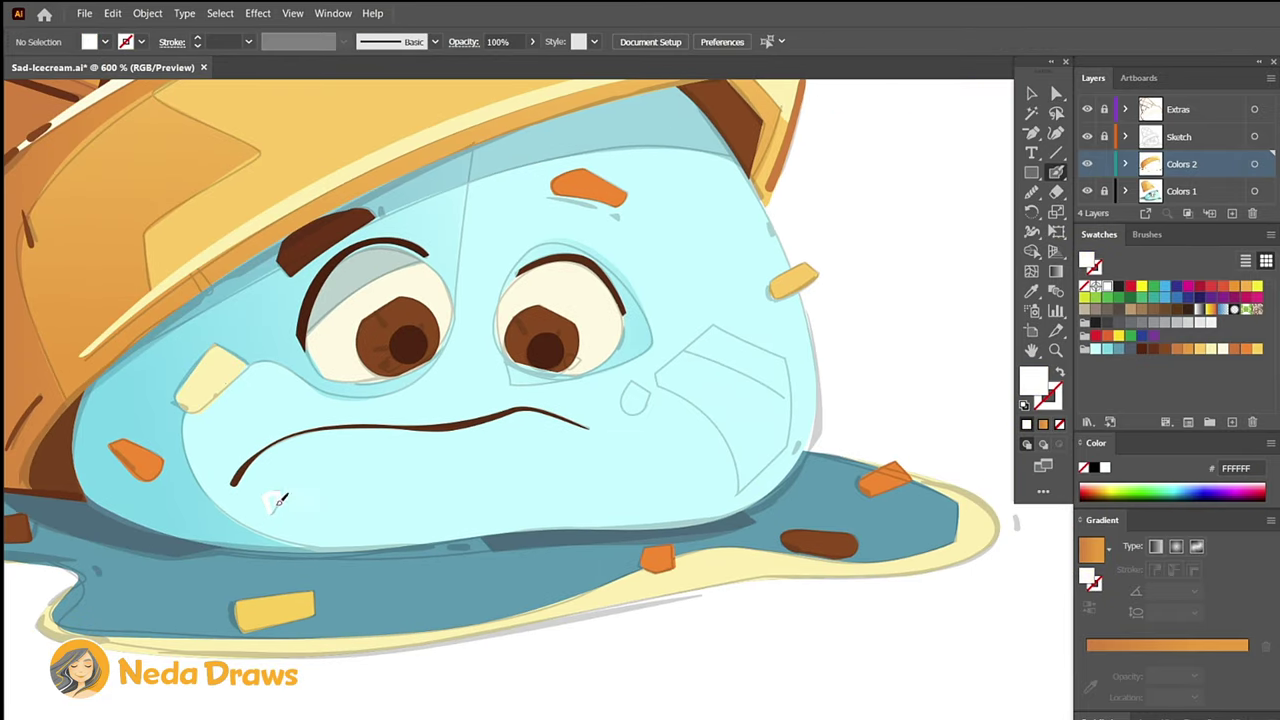
drag(280, 500, 278, 502)
key(shift+x)
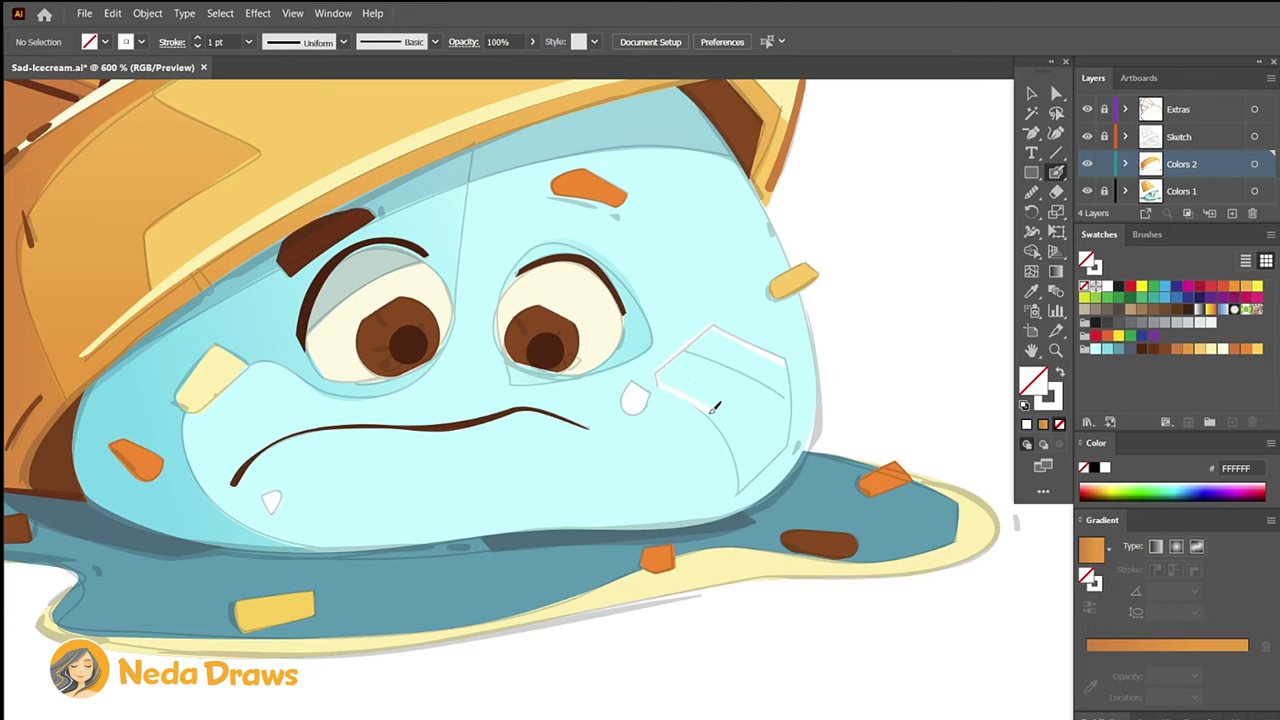
Draw and fill a curved white highlight along the right cheek.
drag(658, 372, 740, 488)
key(ctrl+equal)
click(768, 398)
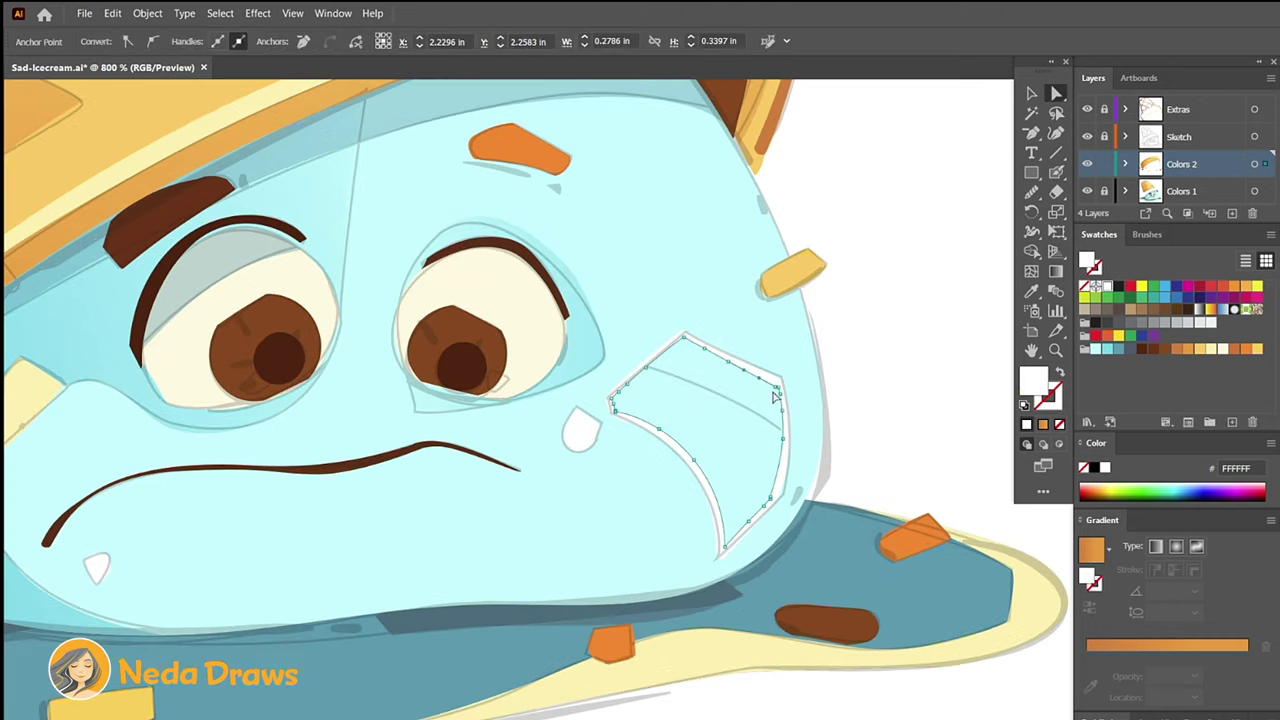
key(shift+x)
key(ctrl+shift+a)
click(765, 400)
key(shift+b)
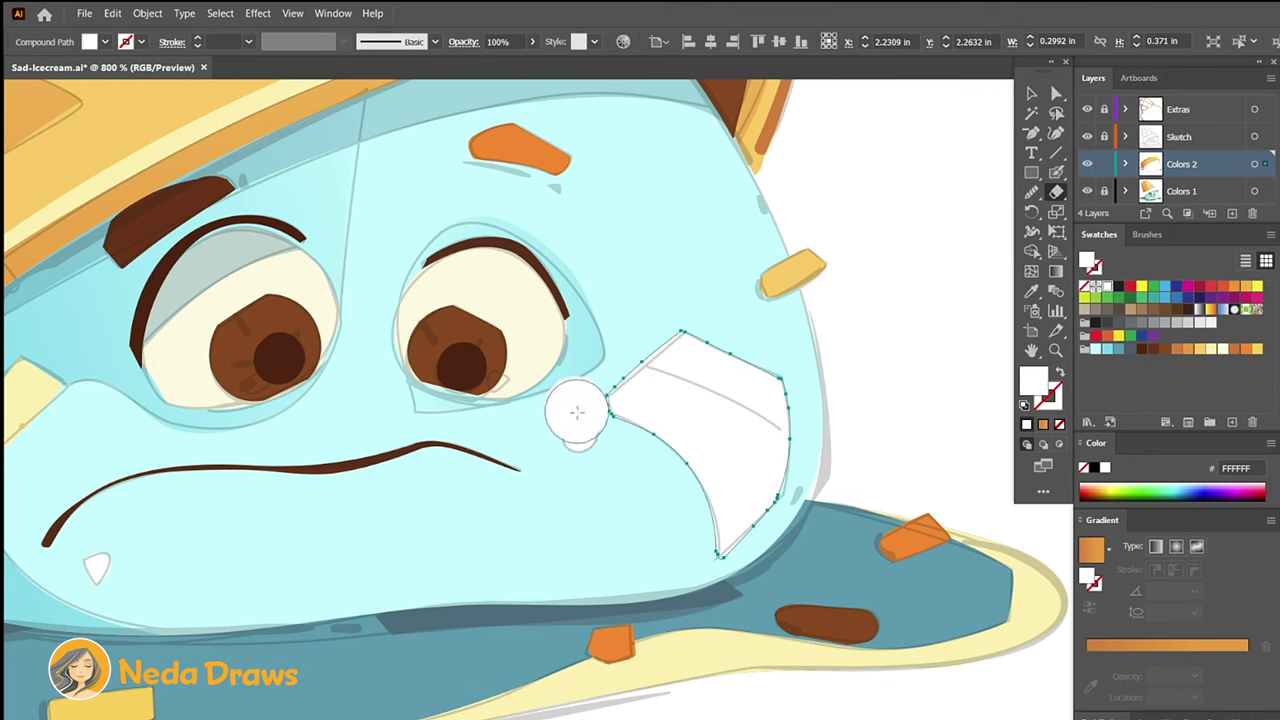
drag(815, 512, 757, 562)
key(ctrl+z)
Copy and paste the cheek highlight in front, then paint cream over its upper part.
click(113, 13)
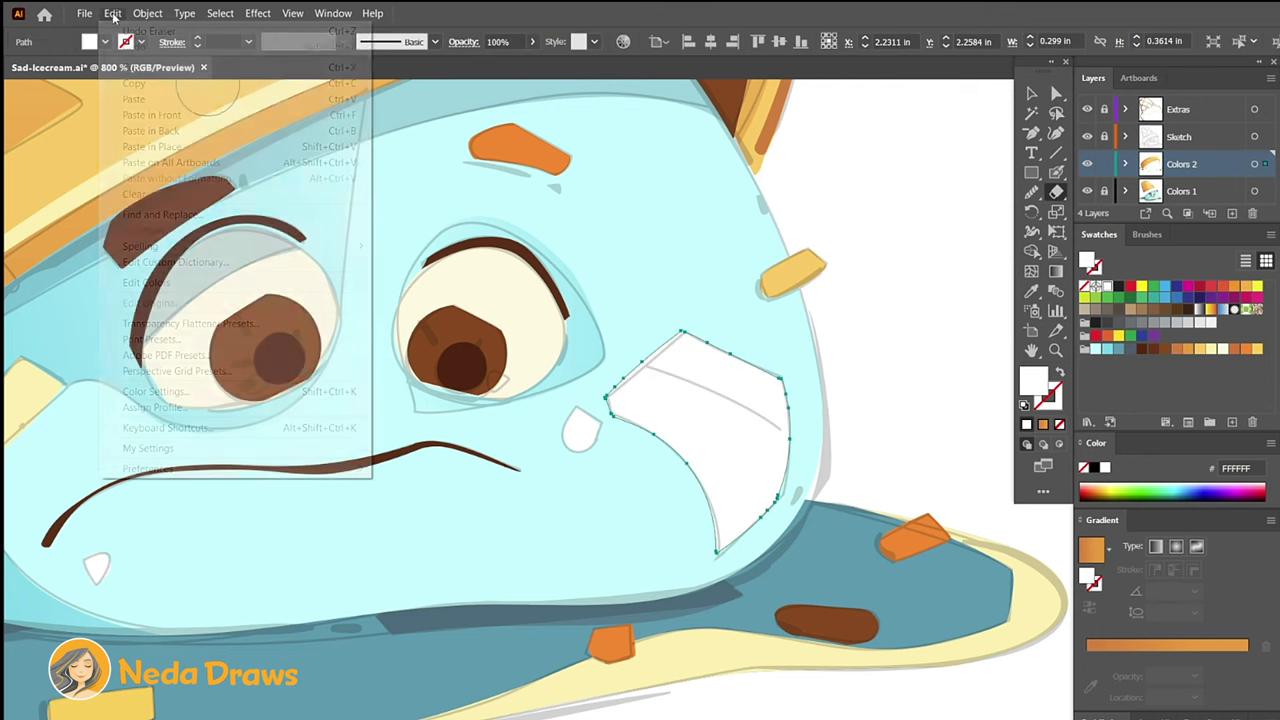
click(117, 20)
click(175, 114)
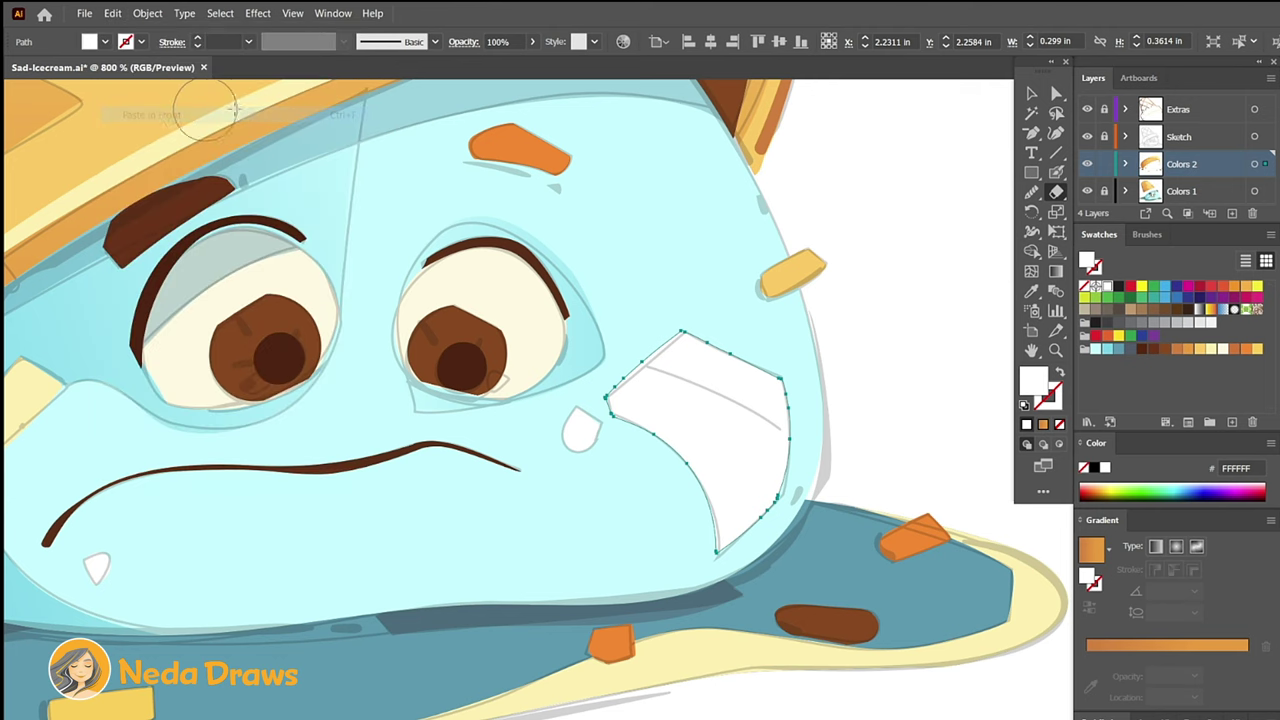
click(1220, 350)
mouse_move(586, 414)
mouse_down()
mouse_move(655, 416)
mouse_move(760, 457)
mouse_up()
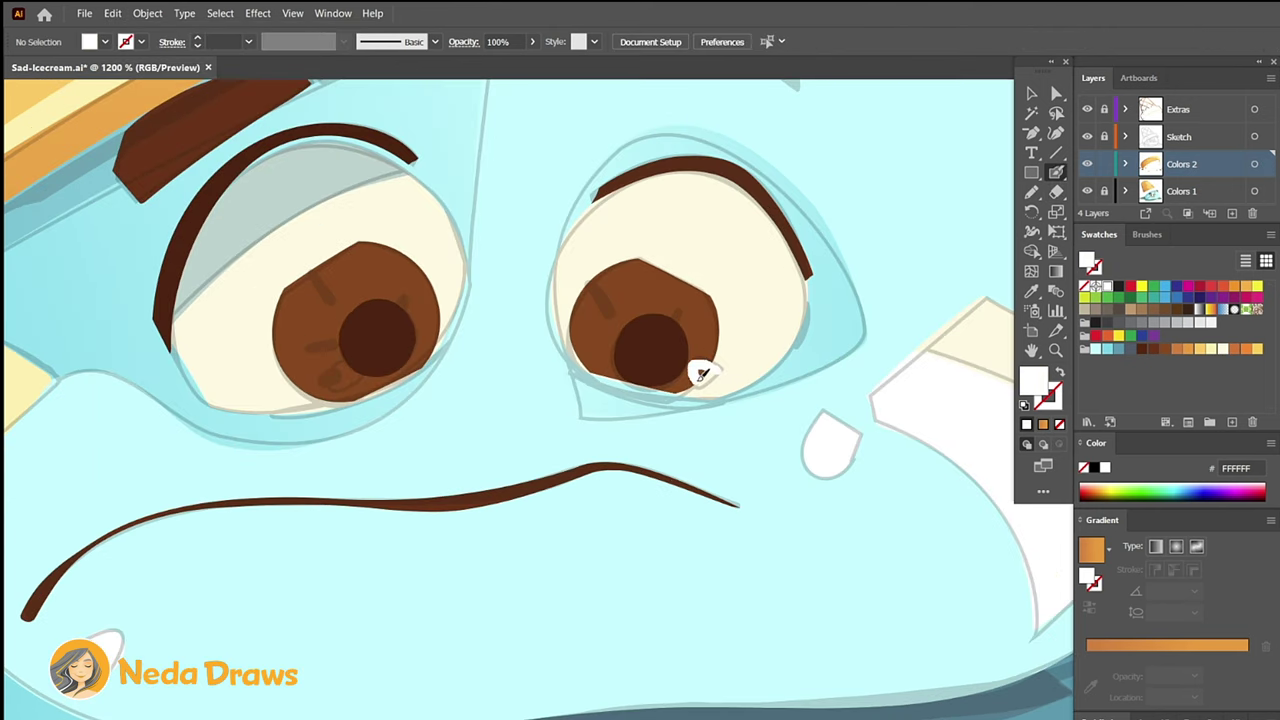
Blob Brush white catchlights plus orange and dark brown streaks into both irises.
key(shift+x)
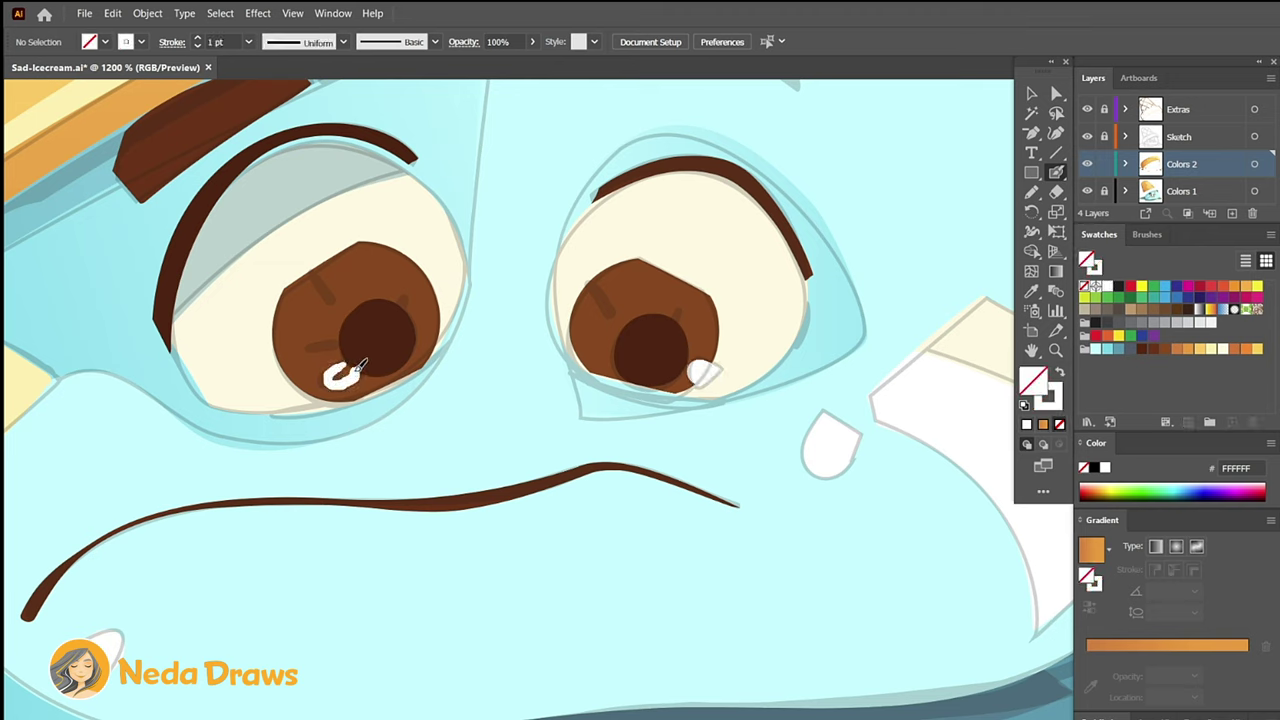
click(1200, 350)
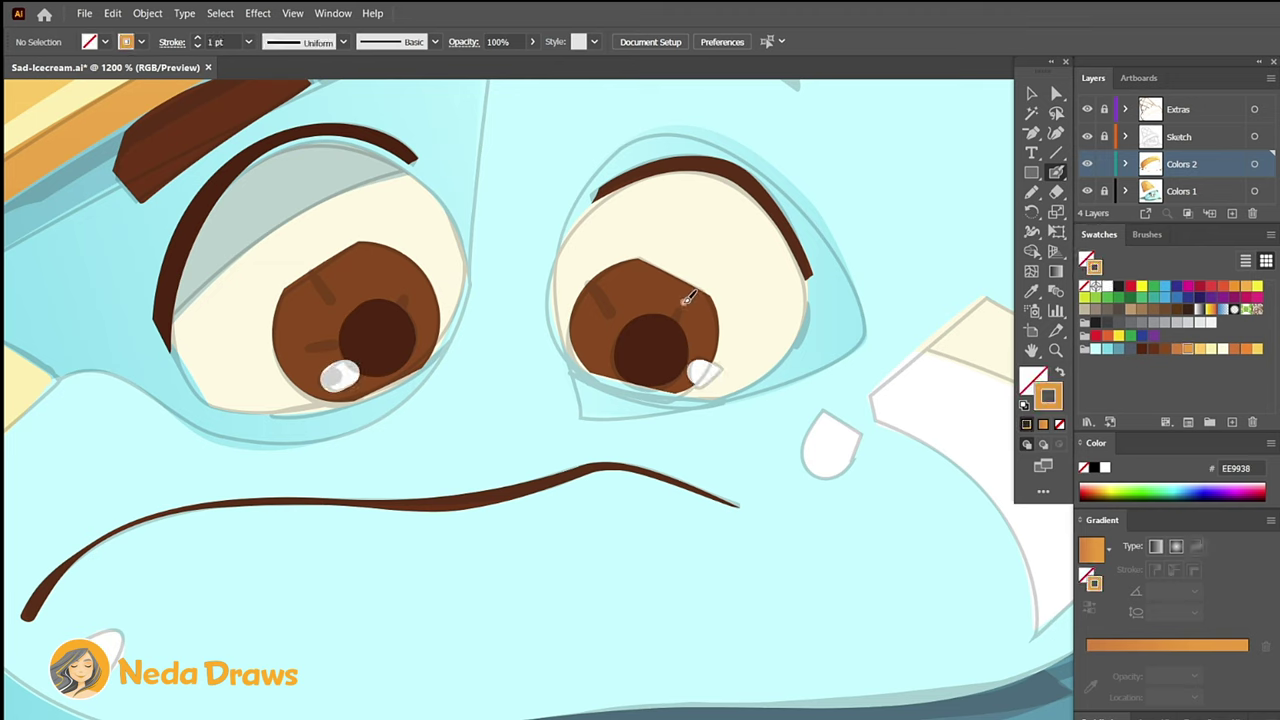
drag(684, 300, 674, 325)
drag(407, 291, 398, 318)
click(1142, 350)
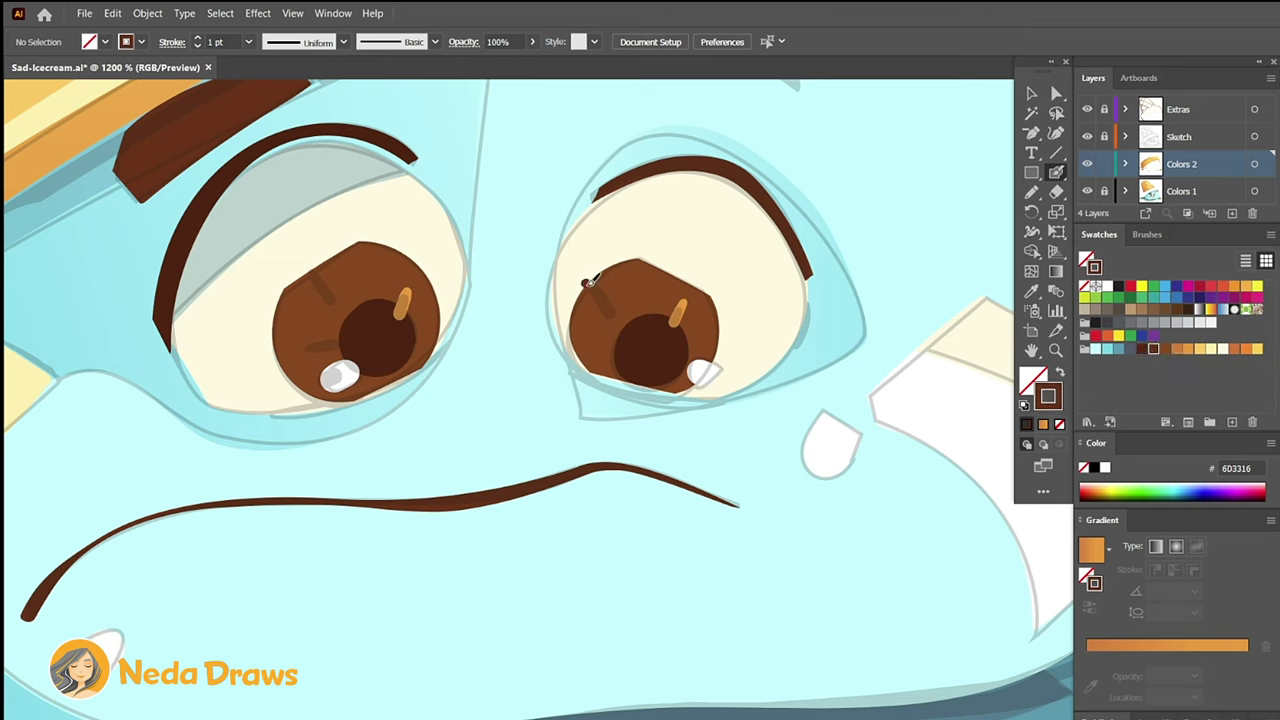
drag(584, 284, 610, 318)
drag(327, 287, 333, 305)
drag(303, 347, 340, 344)
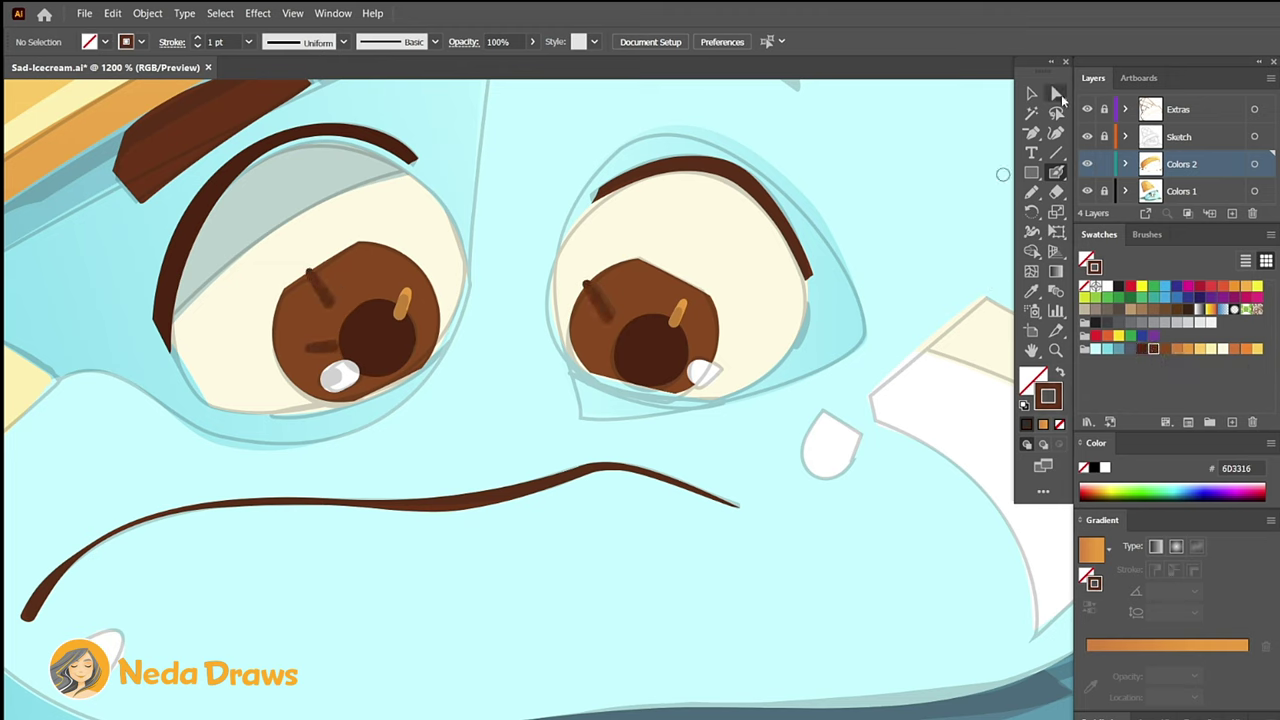
Recolour the left upper lid slate grey 505C6D and the right upper lid lighter brown.
key(a)
click(614, 320)
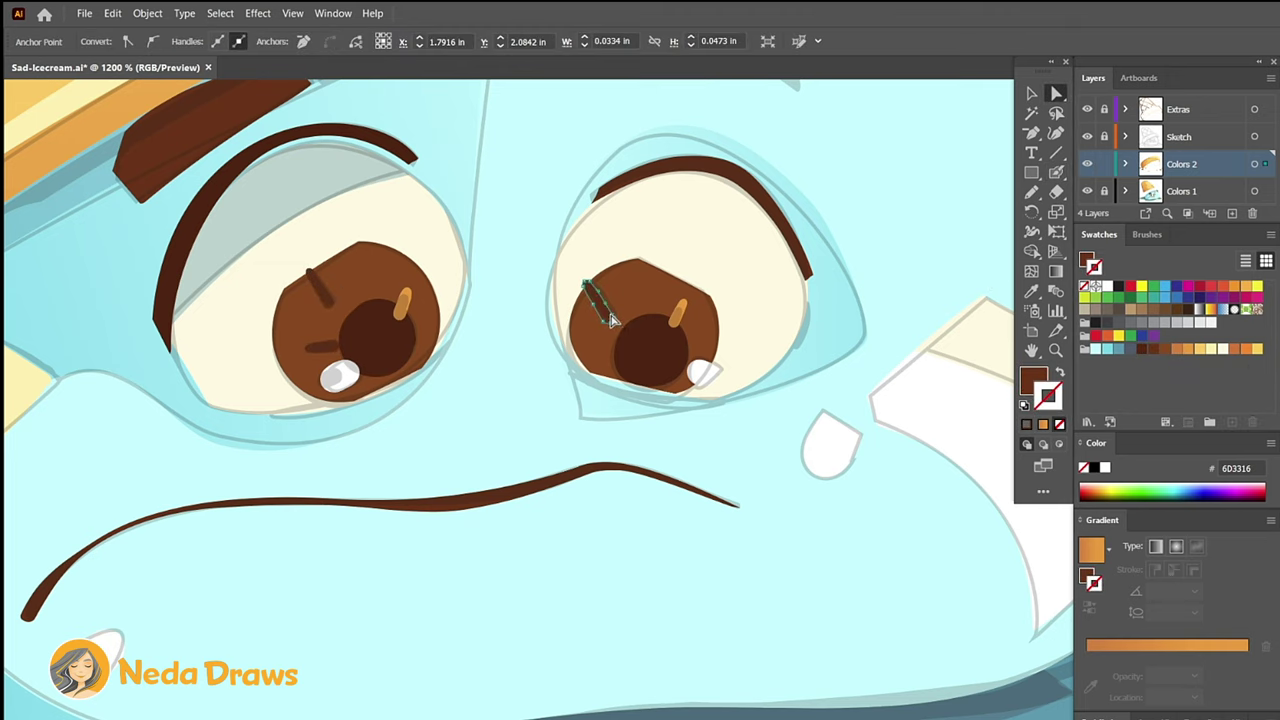
drag(397, 162, 483, 232)
click(483, 232)
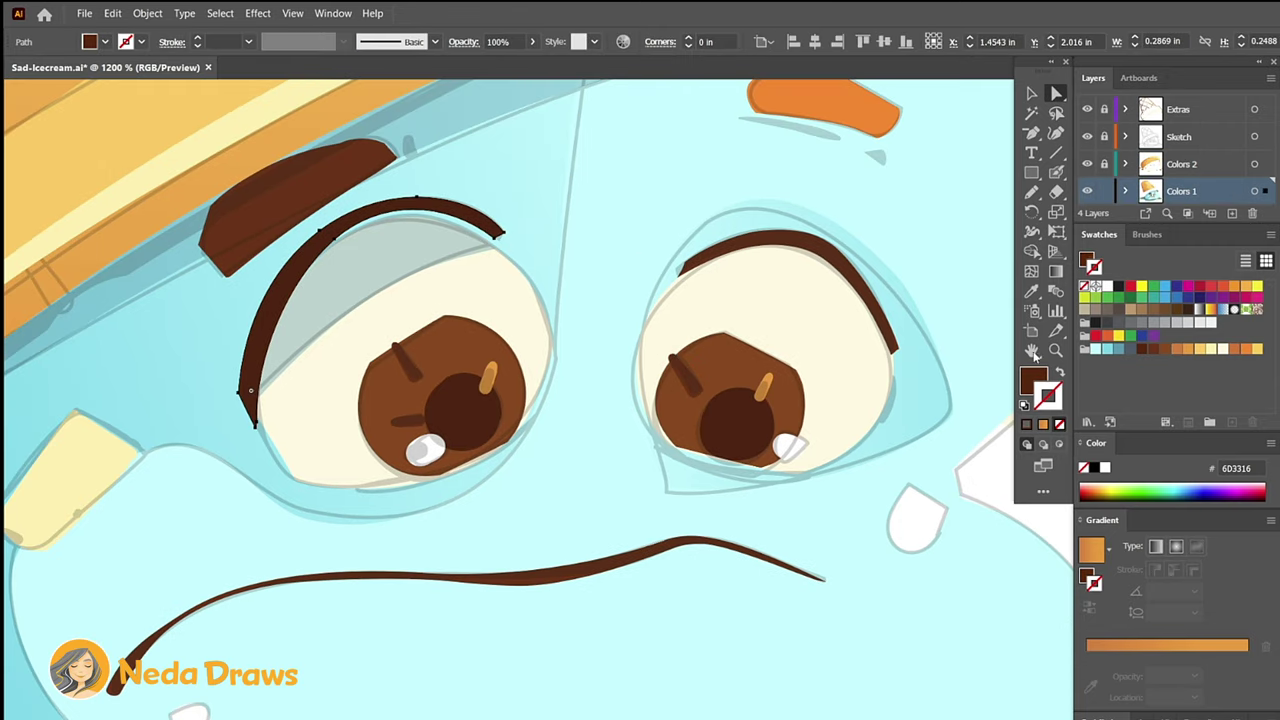
click(1141, 348)
click(1130, 348)
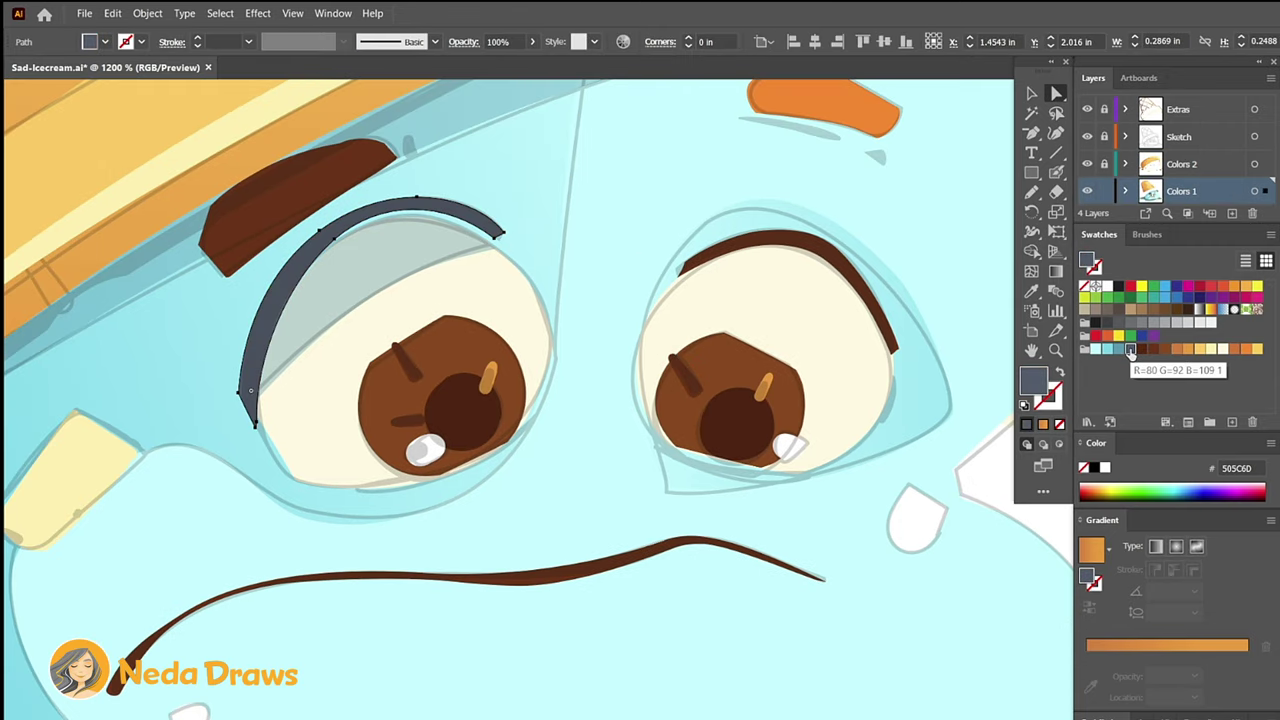
click(858, 290)
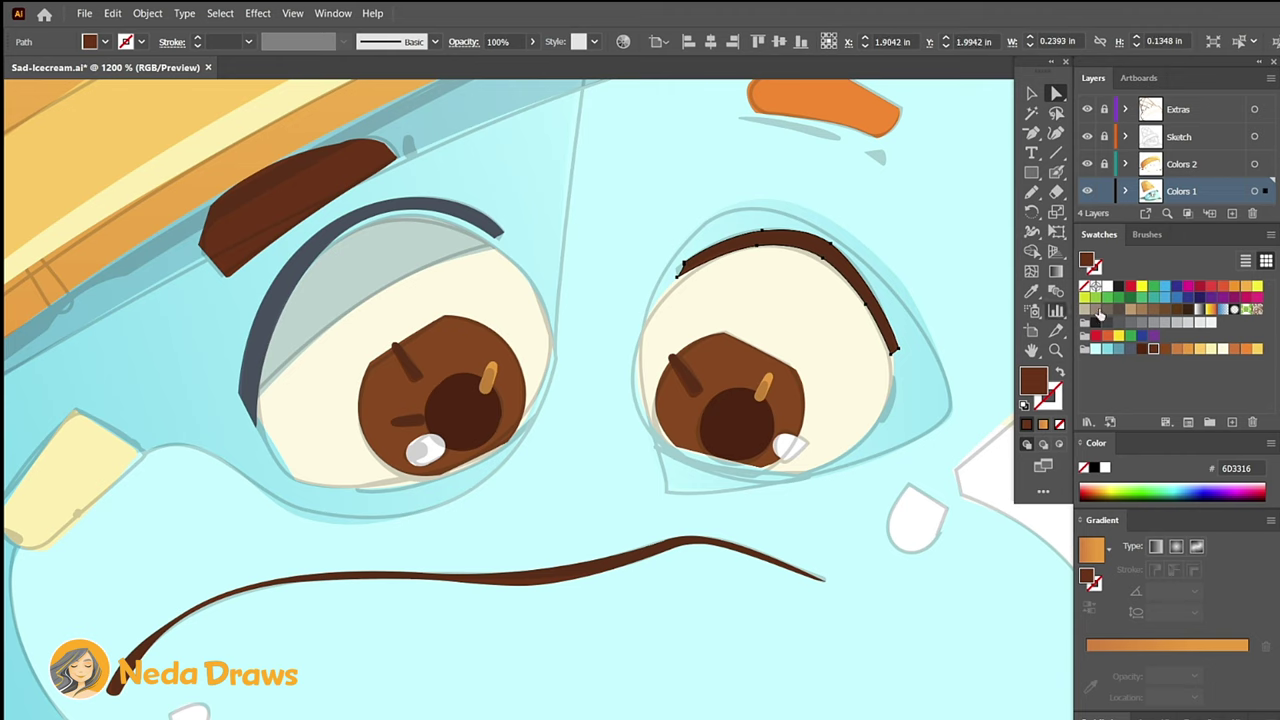
click(1164, 349)
key(ctrl+shift+a)
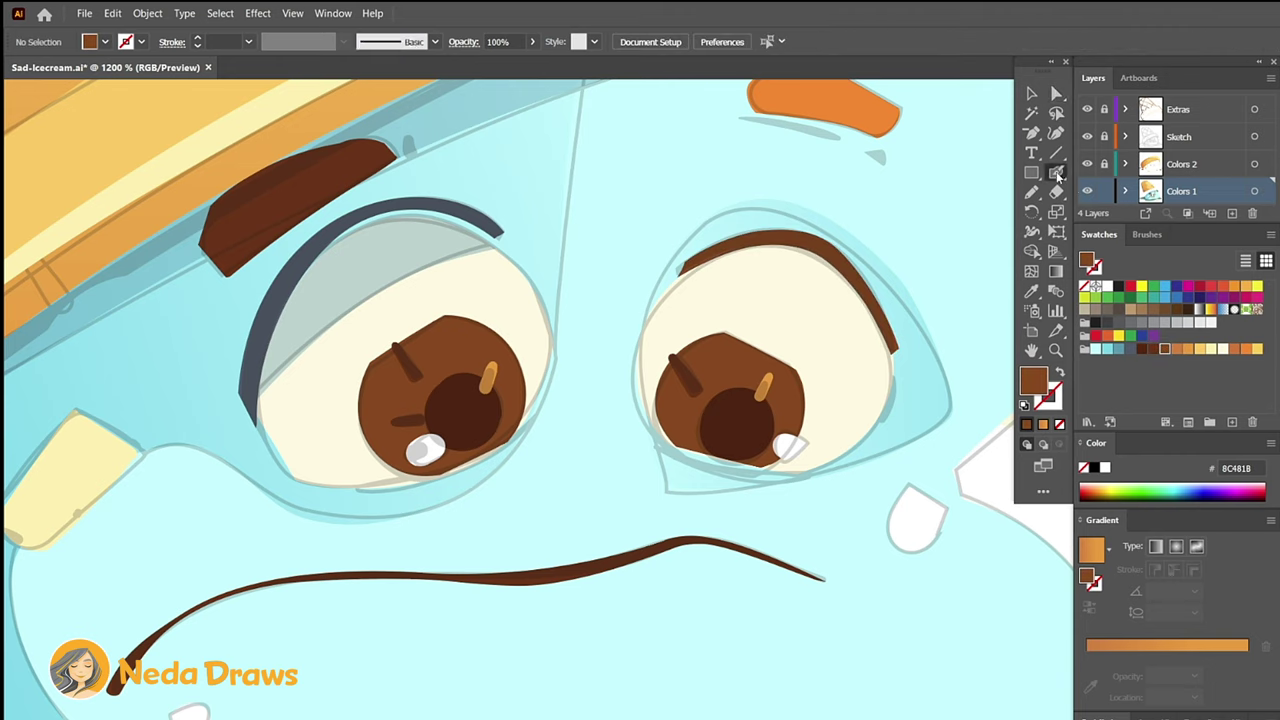
Paint a small dark mark above the left eyebrow, pick blue-grey, and zoom out.
drag(891, 404, 885, 420)
click(408, 140)
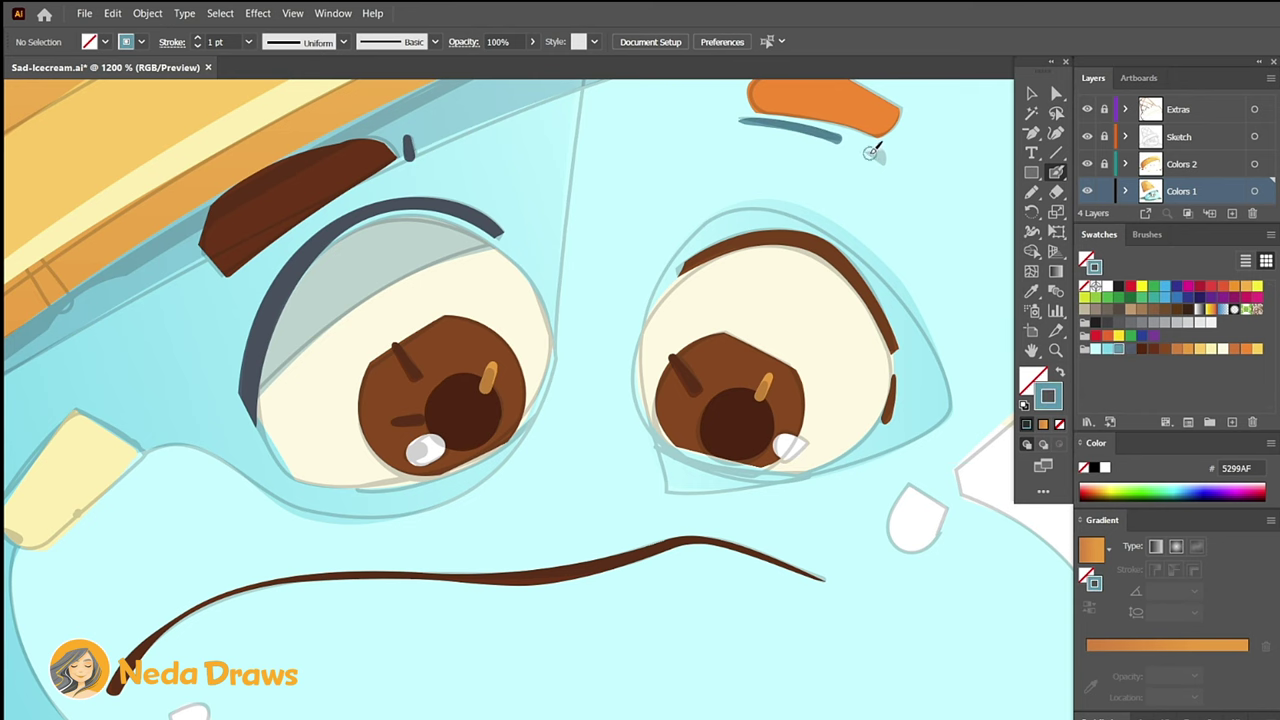
key(ctrl+minus)
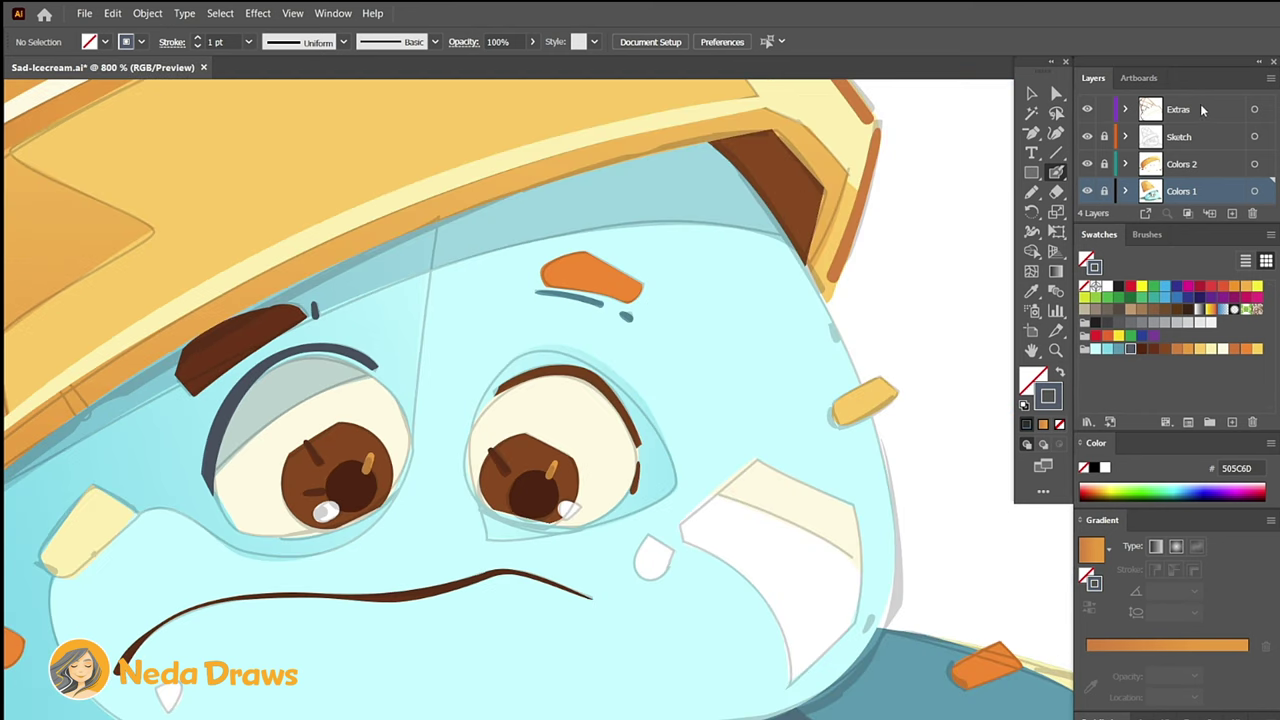
On the Extras layer, paint dark outline strokes along the rim and face's right edge.
click(1195, 112)
drag(737, 152, 840, 305)
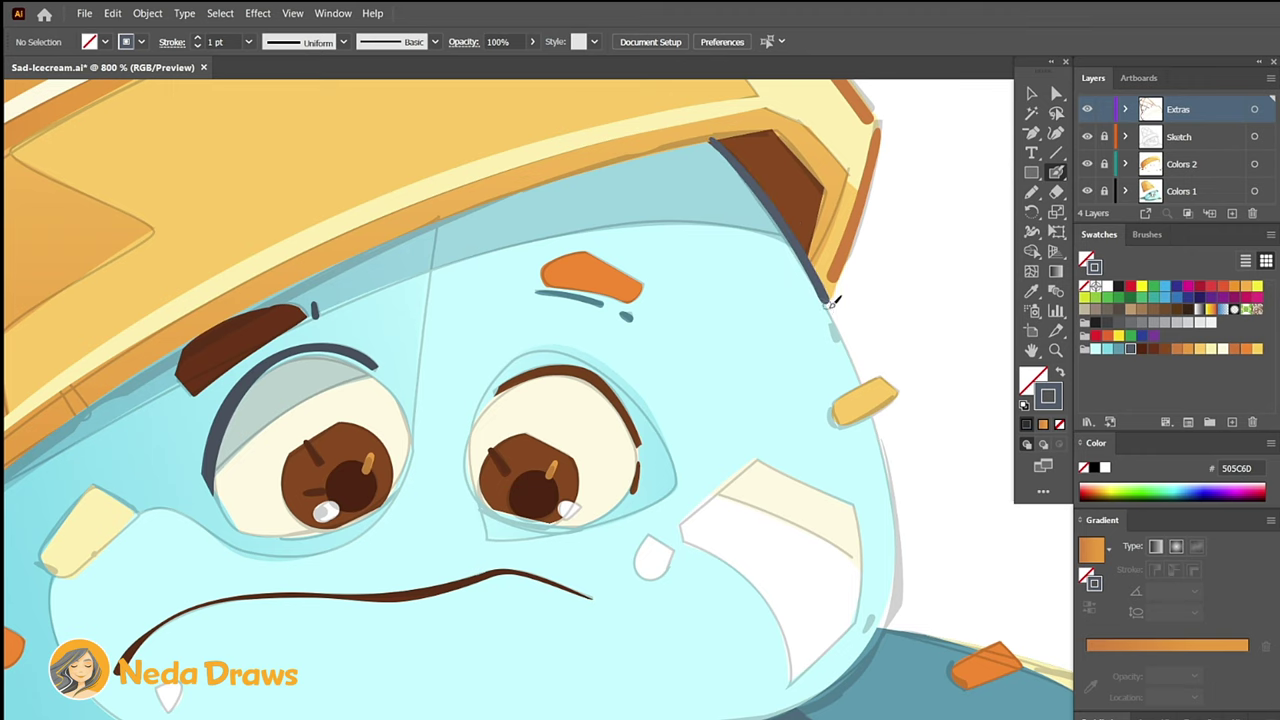
click(1117, 349)
drag(880, 430, 888, 622)
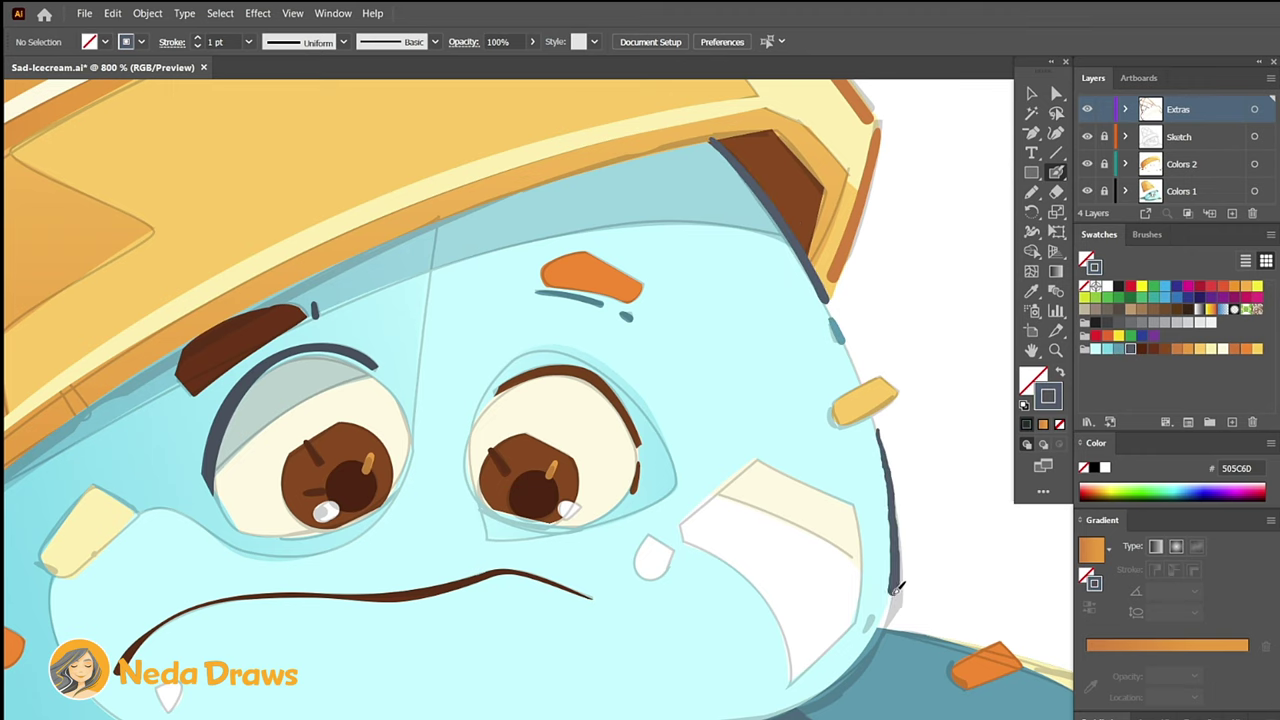
scroll(800, 500, down, 5)
mouse_move(812, 470)
mouse_down()
mouse_move(714, 497)
mouse_move(472, 500)
mouse_move(811, 480)
mouse_move(420, 478)
mouse_move(310, 262)
mouse_up()
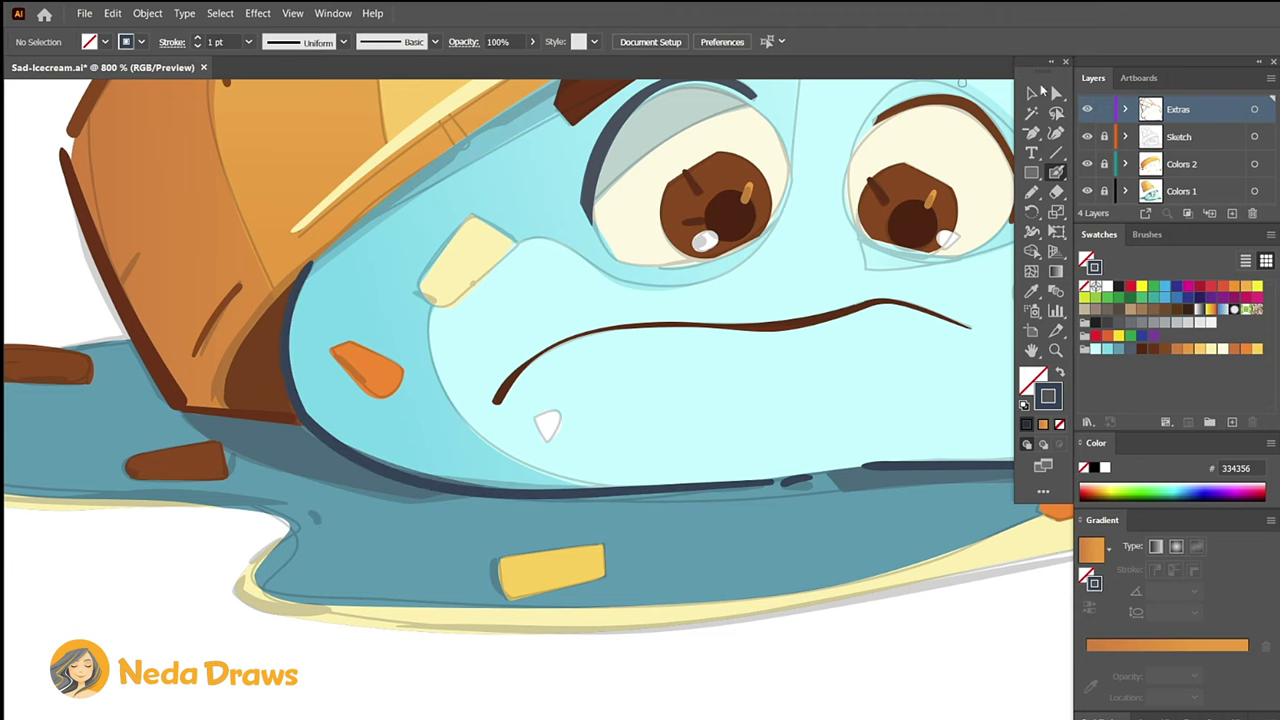
key(ctrl)
Trace the puddle's left, middle and bottom edges with dark outline strokes.
drag(397, 517, 715, 502)
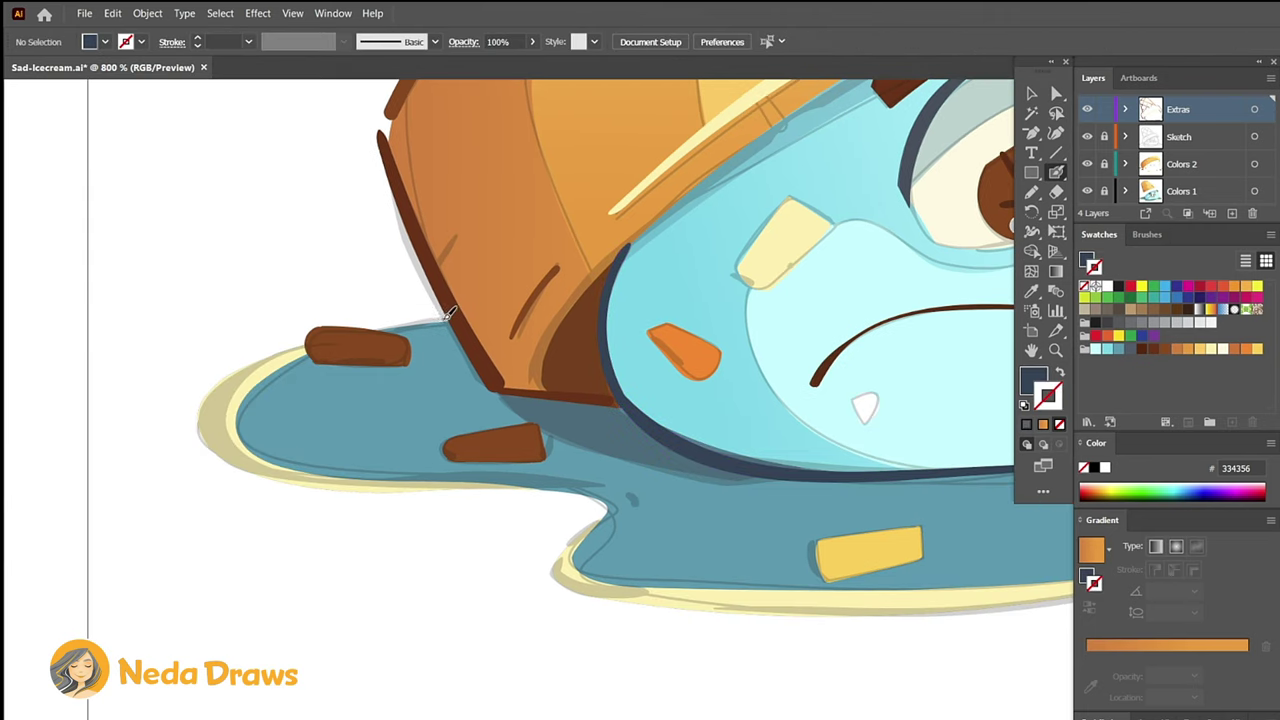
key(b)
mouse_move(305, 343)
mouse_down()
mouse_move(233, 452)
mouse_move(608, 483)
mouse_up()
key(ctrl)
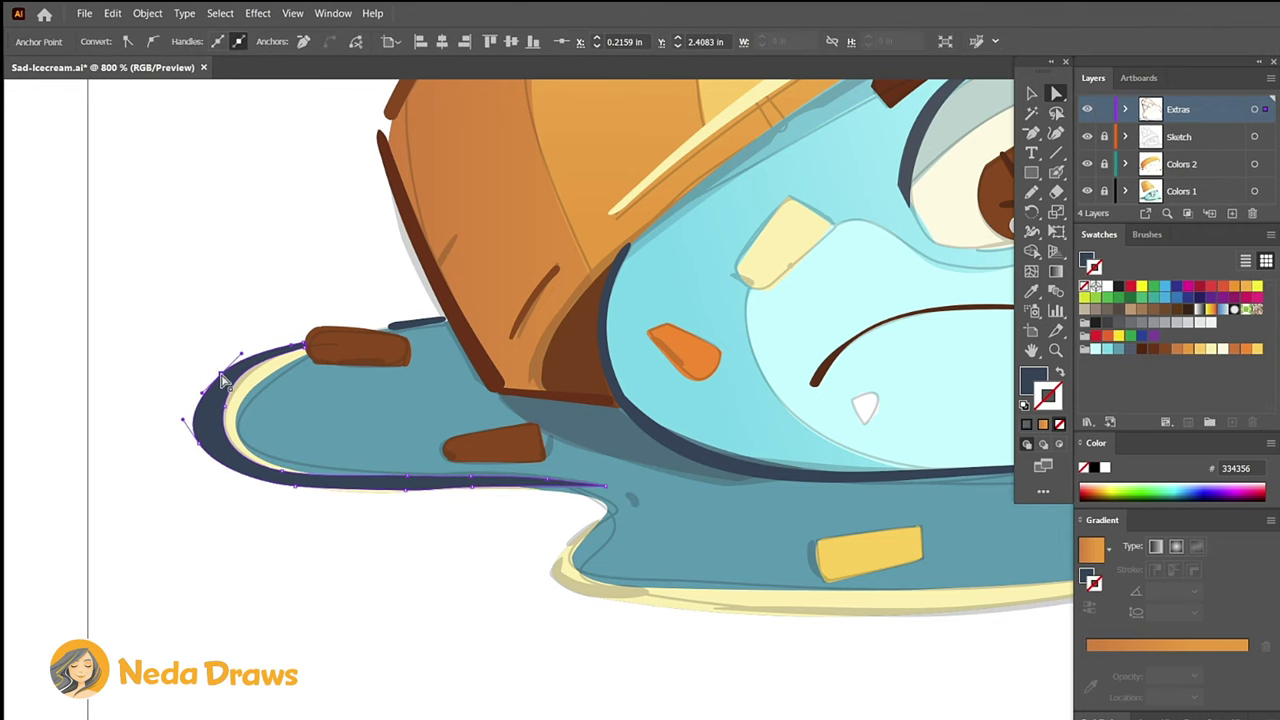
scroll(300, 380, down, 3)
scroll(300, 380, right, 3)
drag(434, 341, 407, 369)
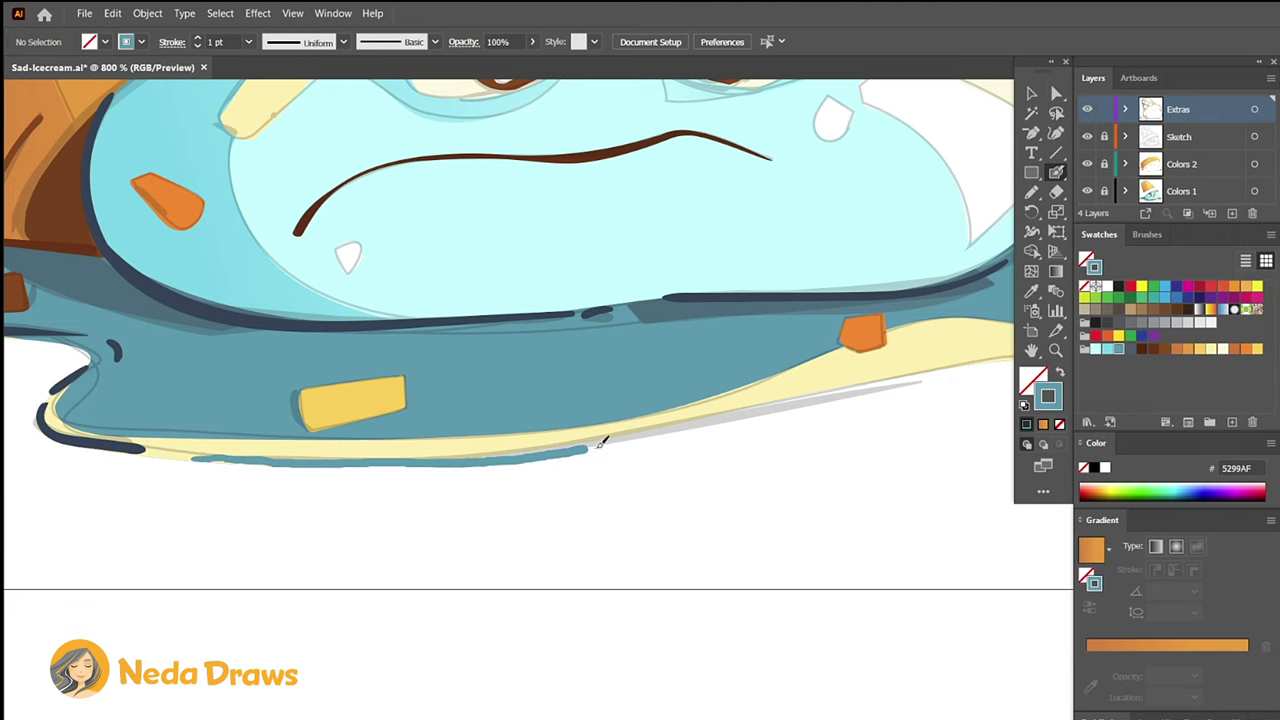
mouse_move(368, 420)
mouse_down()
mouse_move(975, 372)
mouse_move(848, 355)
mouse_up()
Outline the puddle's right tip and erase the stroke's stray left end.
key(shift+e)
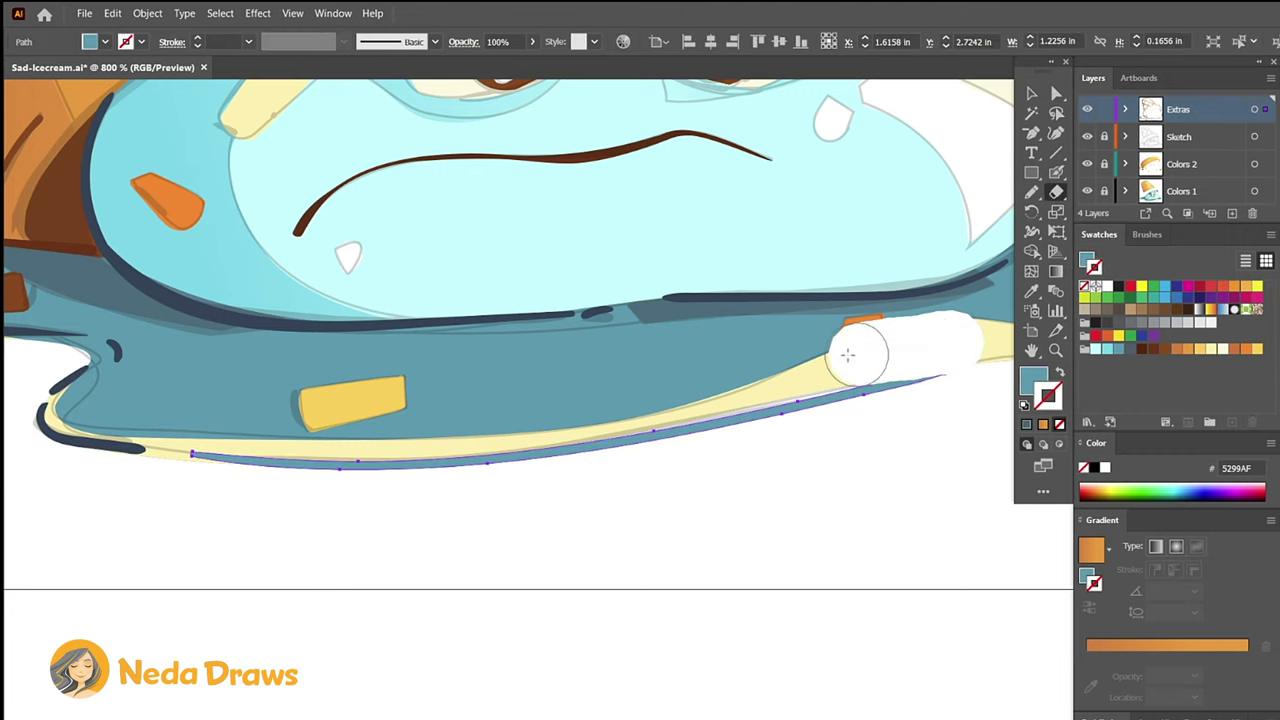
drag(660, 268, 403, 408)
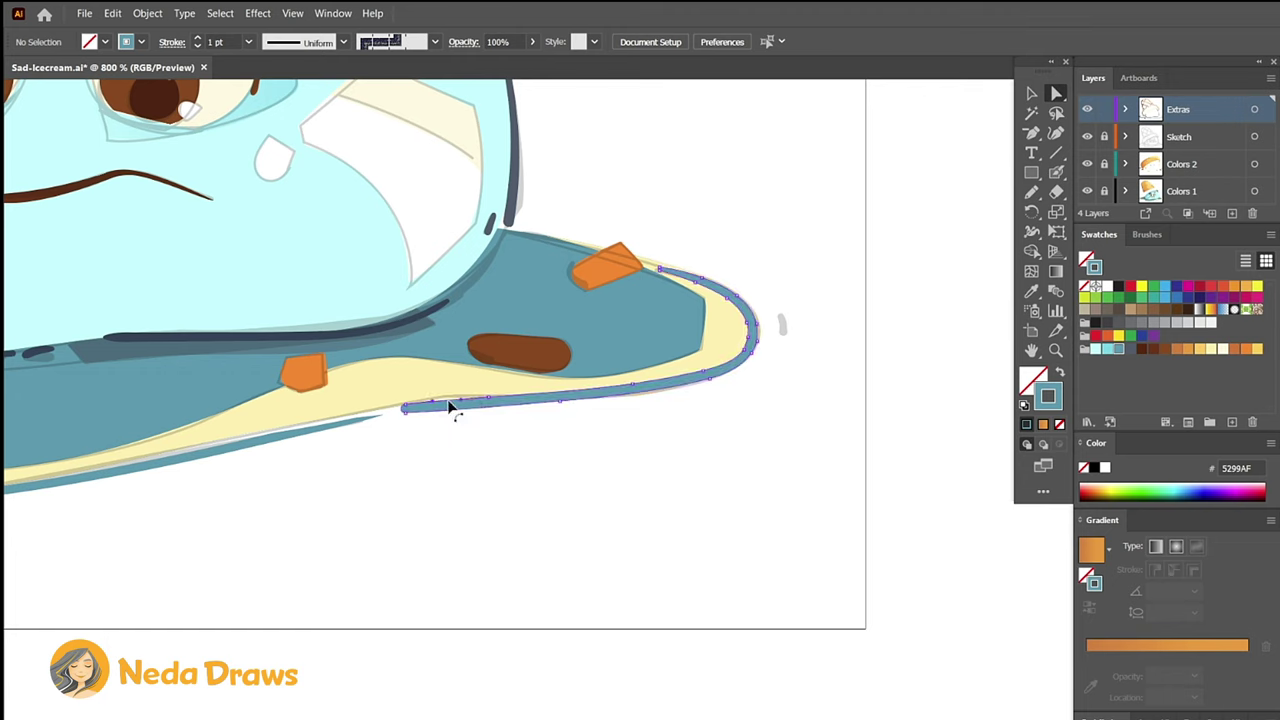
key(shift+e)
drag(457, 400, 400, 434)
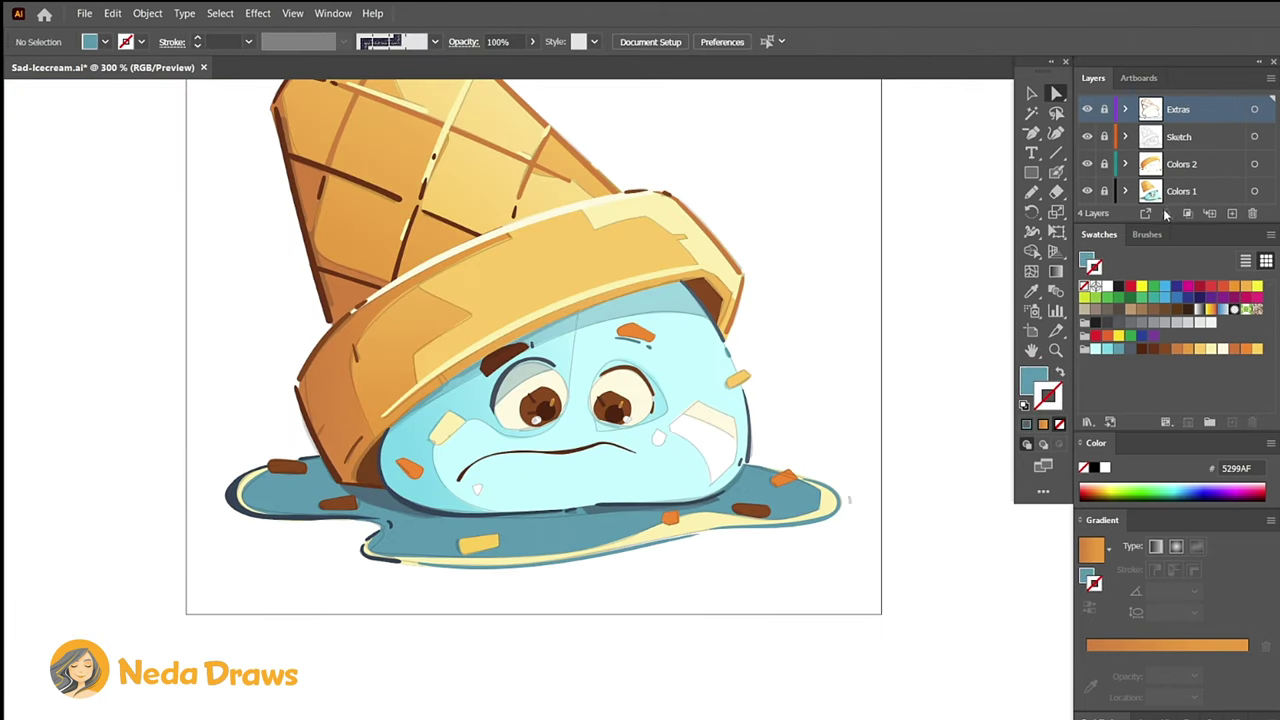
Give the puddle in Colors 1 a gradient fill ending in the light blue swatch.
click(1177, 195)
click(745, 497)
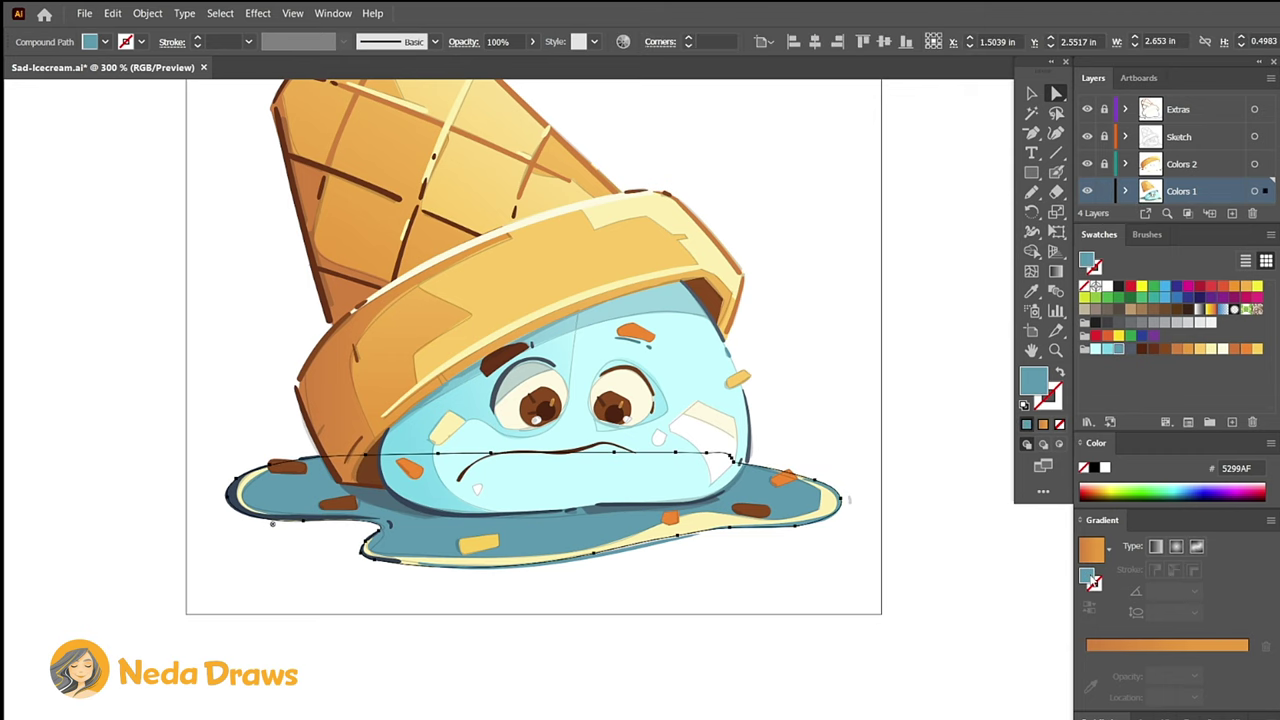
click(1101, 652)
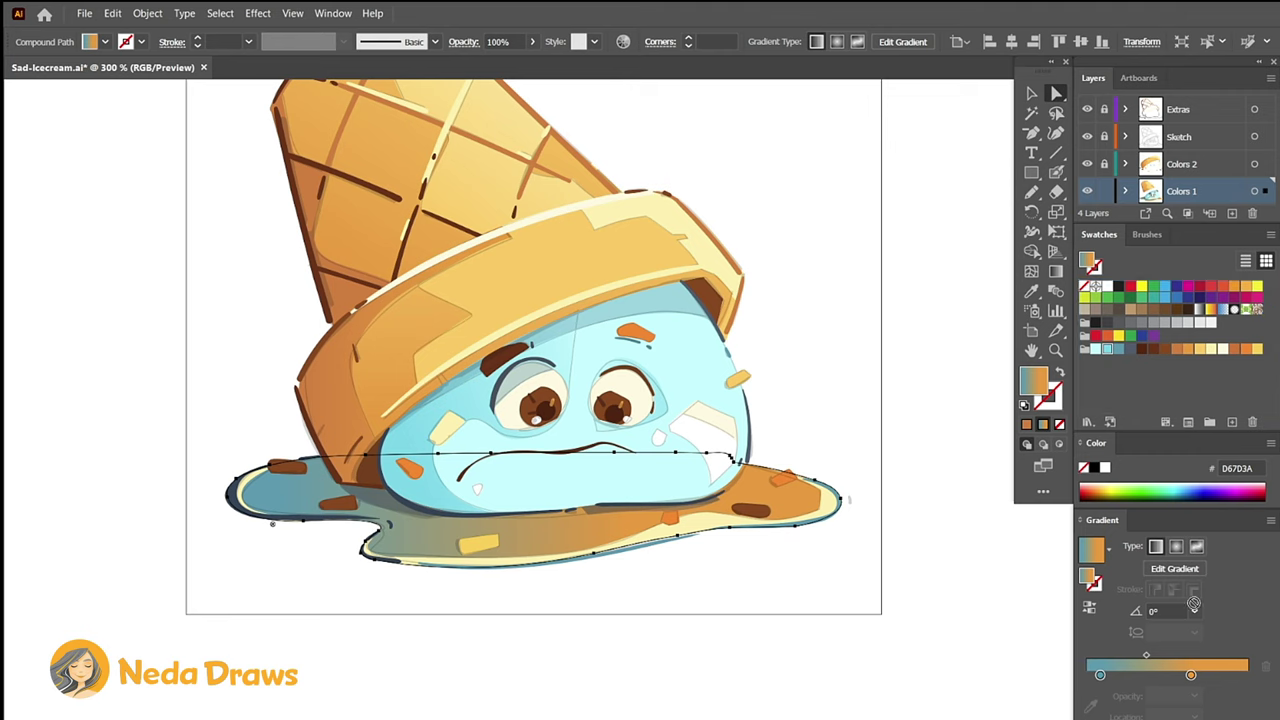
drag(1107, 355, 1191, 676)
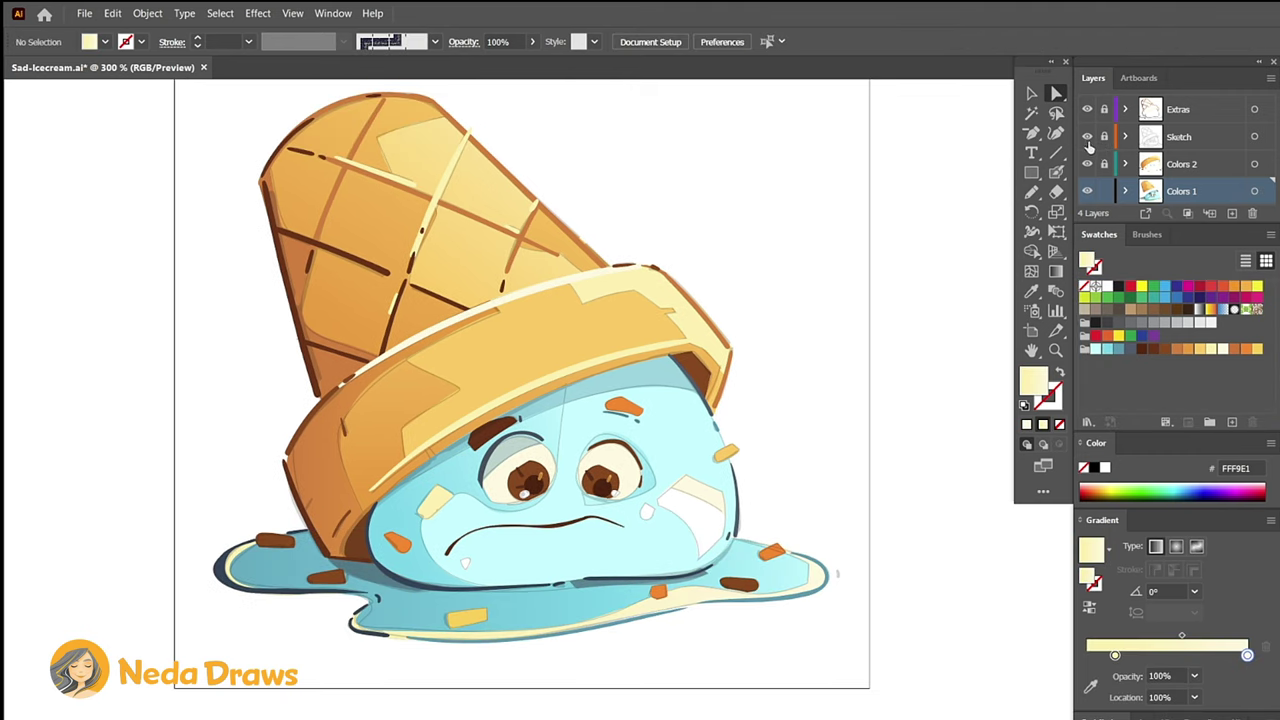
Hide the Sketch layer and select a shape to check its gradient.
click(1087, 137)
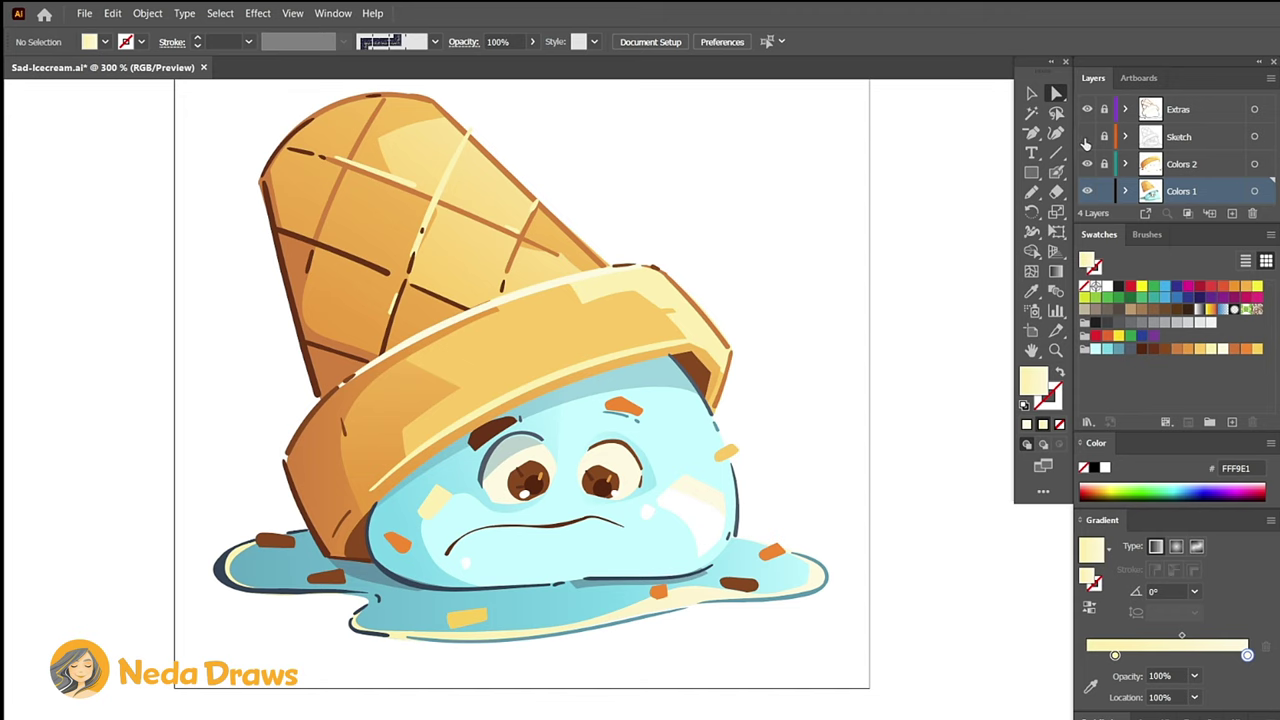
click(655, 488)
key(g)
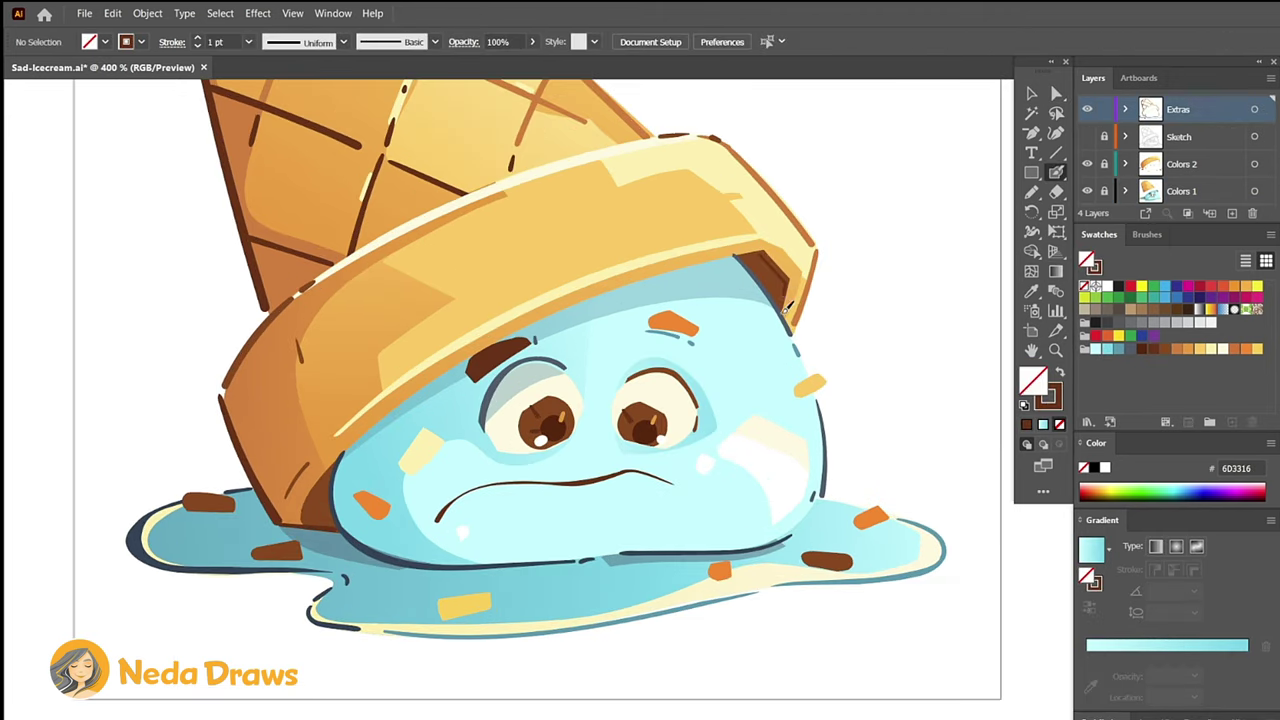
Paint dark brown outline strokes along the cone rim and under the chips.
mouse_move(764, 252)
mouse_down()
mouse_move(437, 370)
mouse_move(310, 510)
mouse_up()
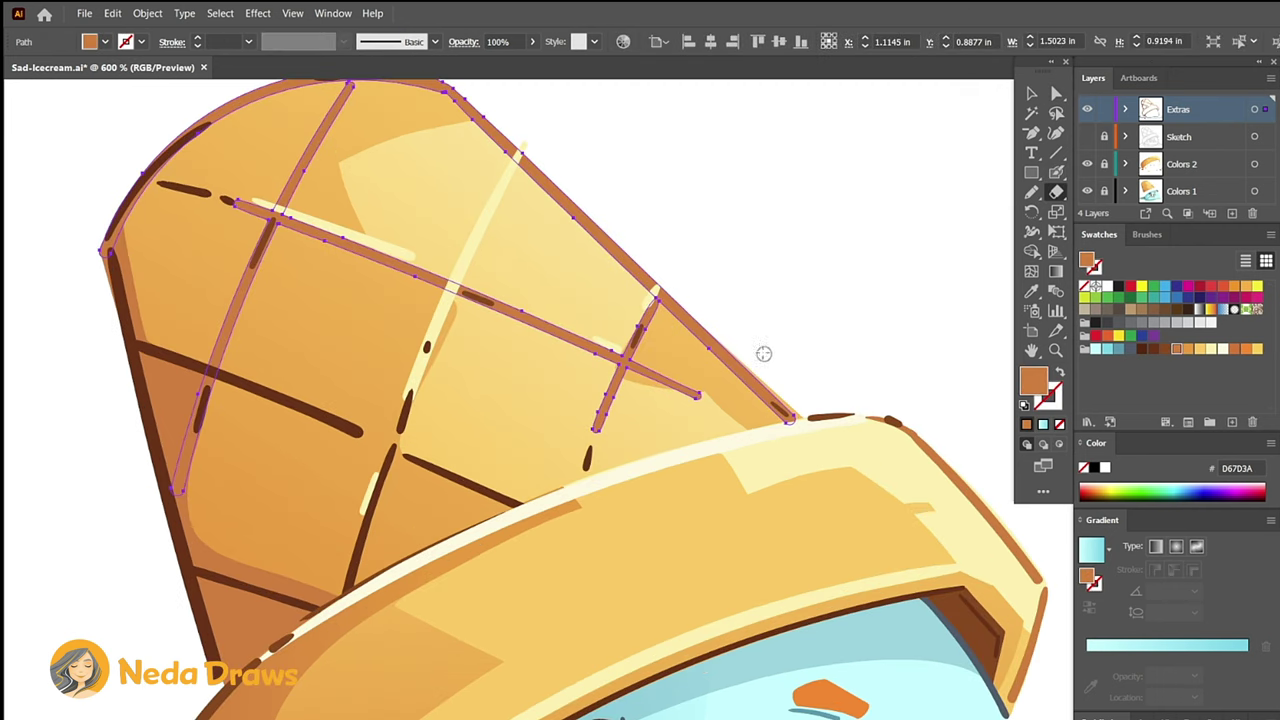
key(a)
click(349, 466)
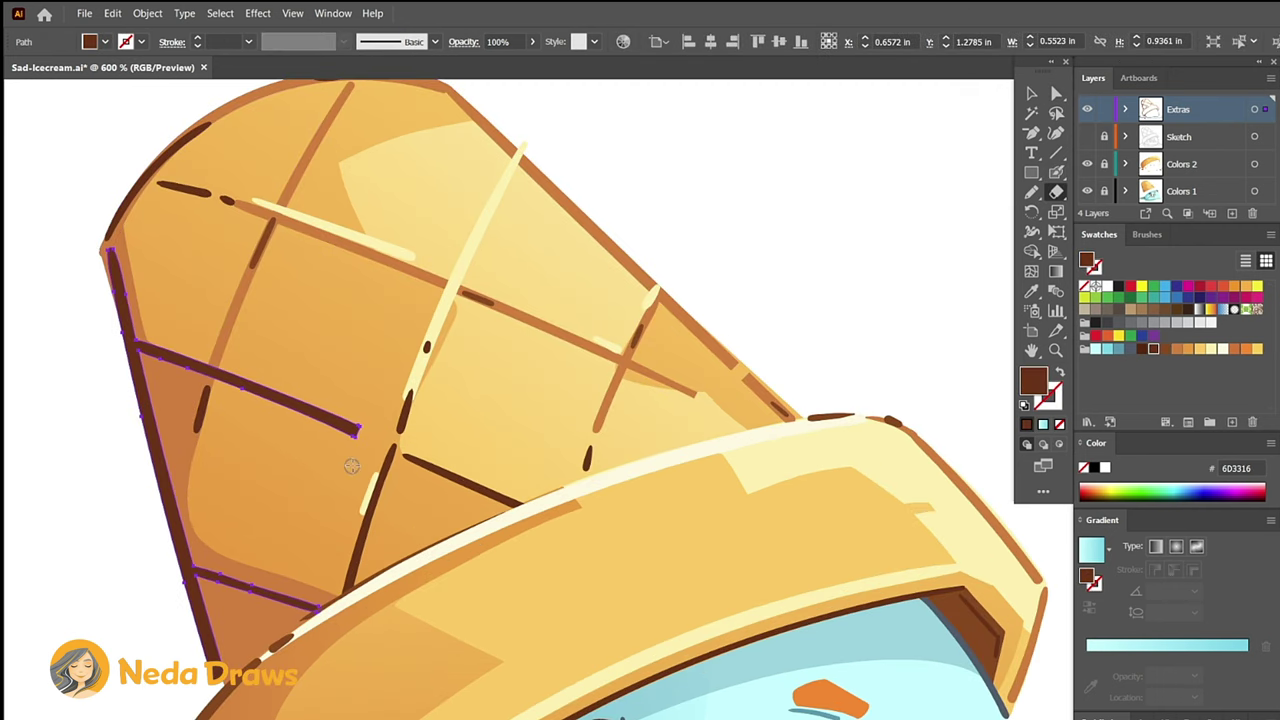
click(100, 255)
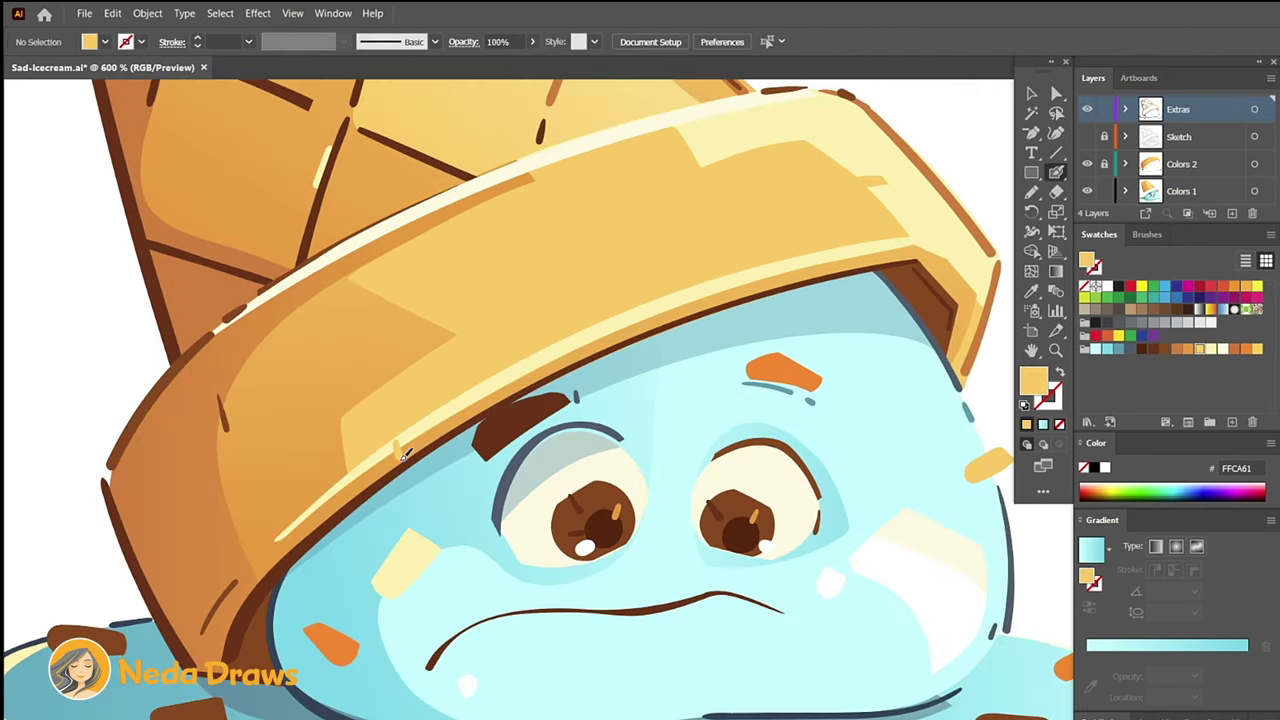
drag(400, 448, 405, 478)
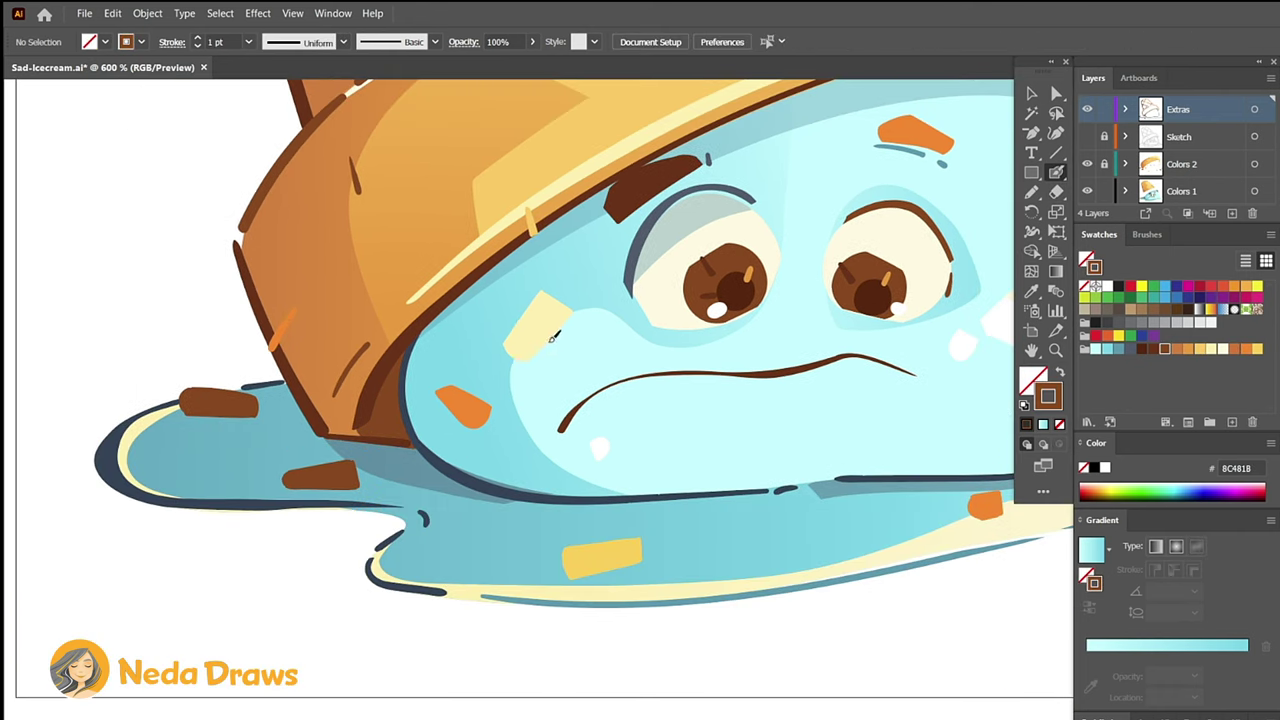
drag(433, 390, 463, 421)
drag(183, 410, 268, 420)
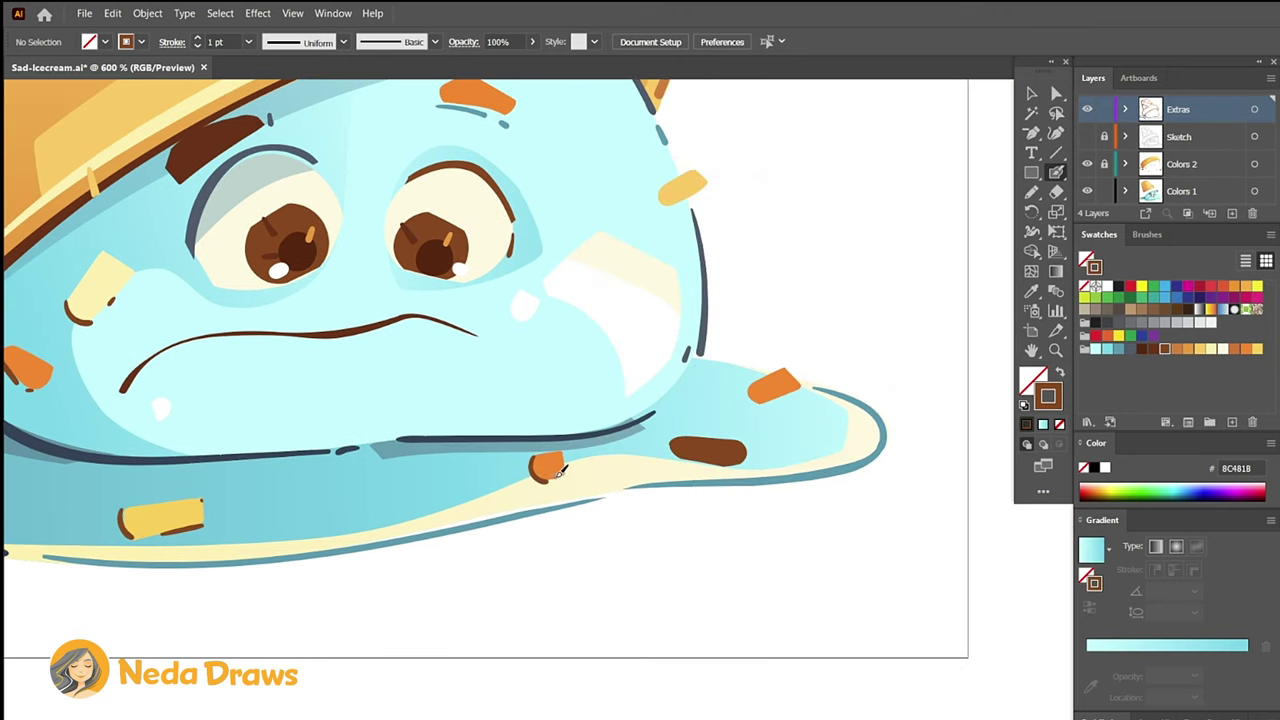
drag(668, 450, 744, 461)
Reshape the lower end of the dark outline on the face's right side.
click(720, 360)
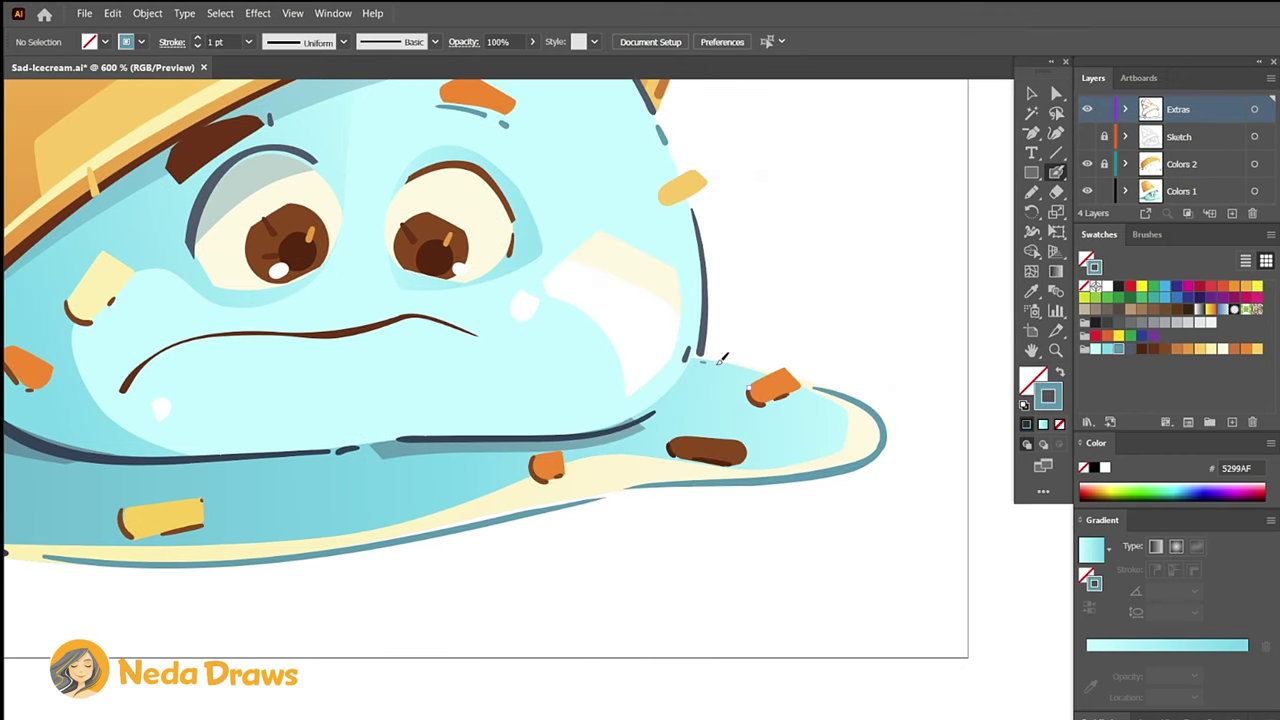
scroll(797, 278, up, 2)
click(653, 390)
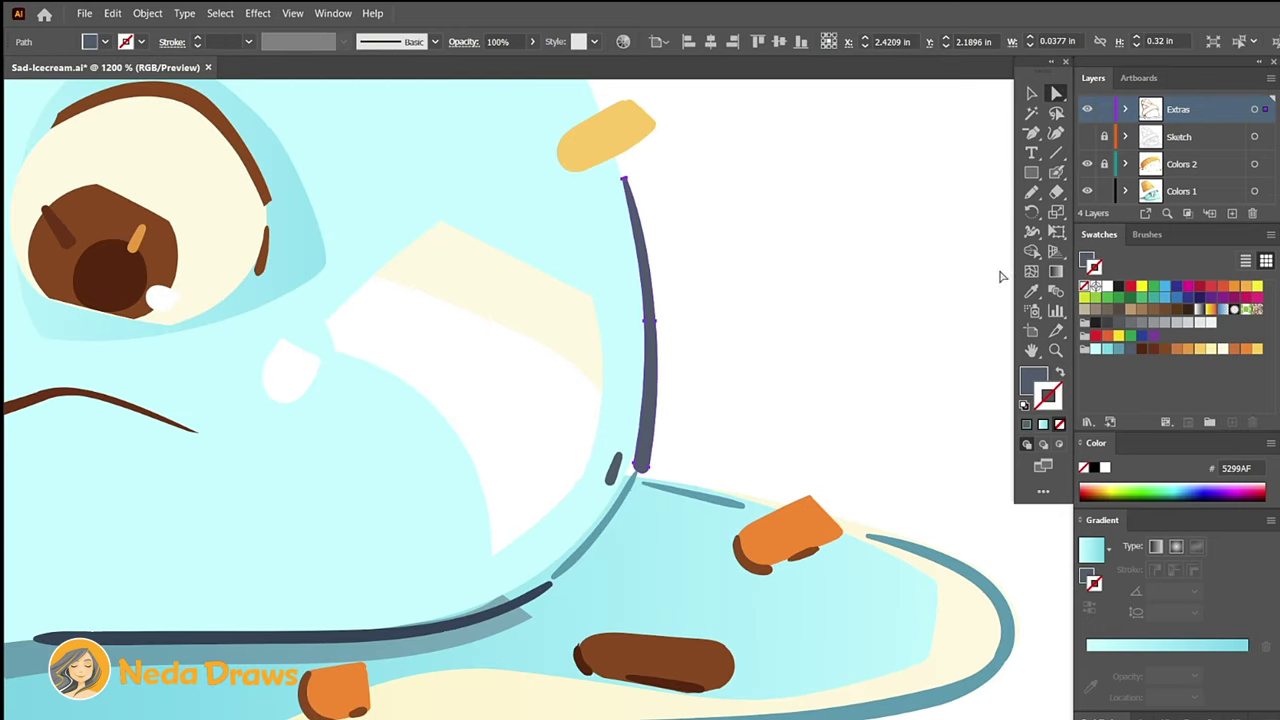
click(1055, 193)
drag(634, 526, 669, 386)
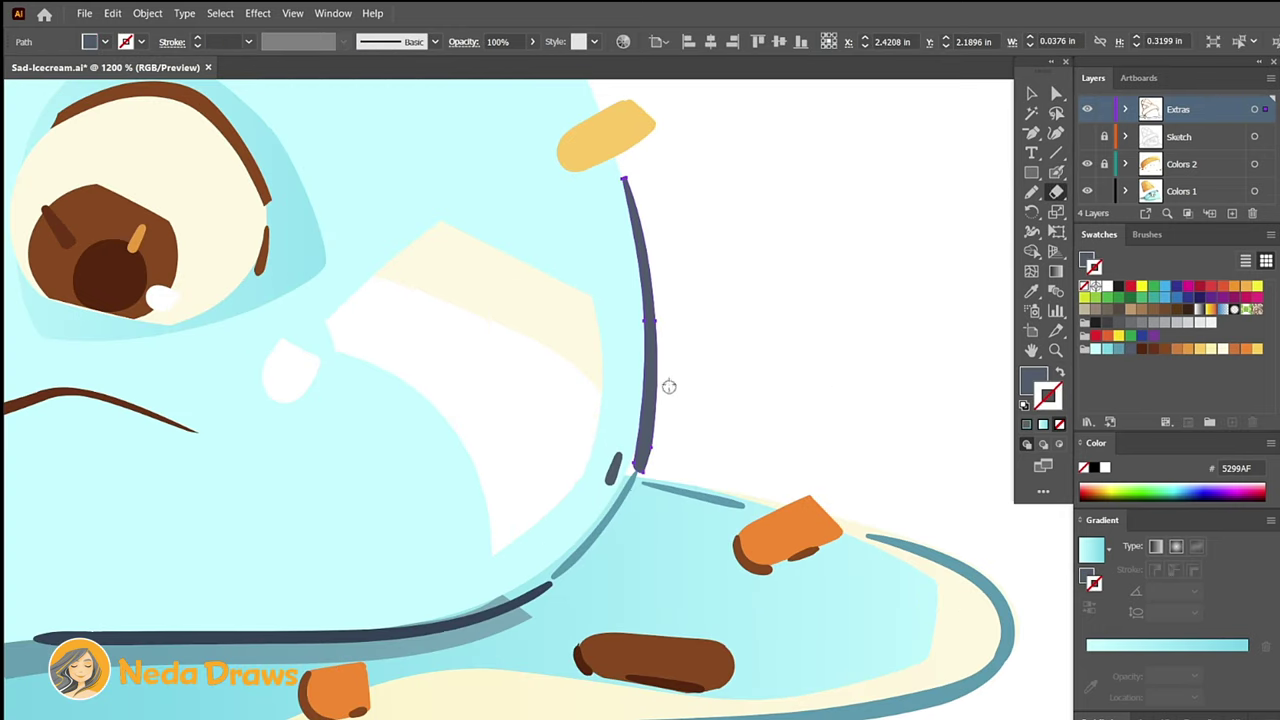
key(ctrl+shift+a)
scroll(650, 440, down, 2)
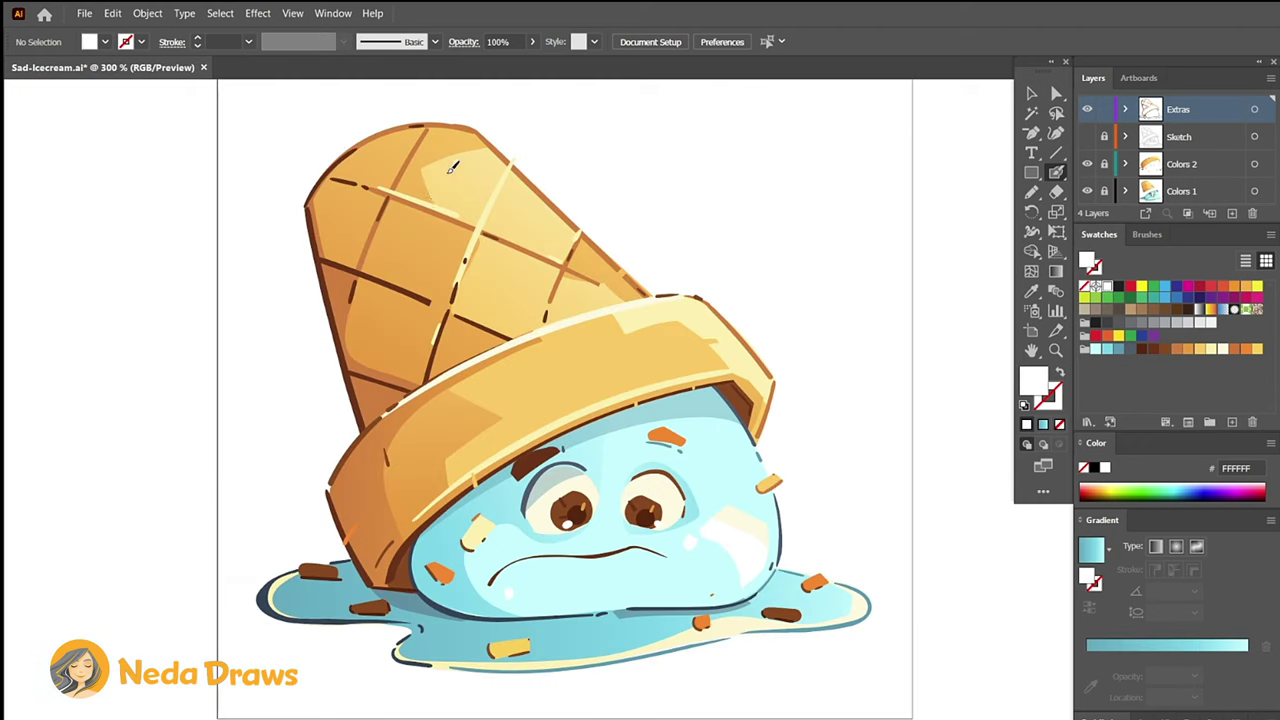
Eyedropper cone orange, darker orange, puddle blue and rim dark brown for hatching strokes.
scroll(457, 193, down, 2)
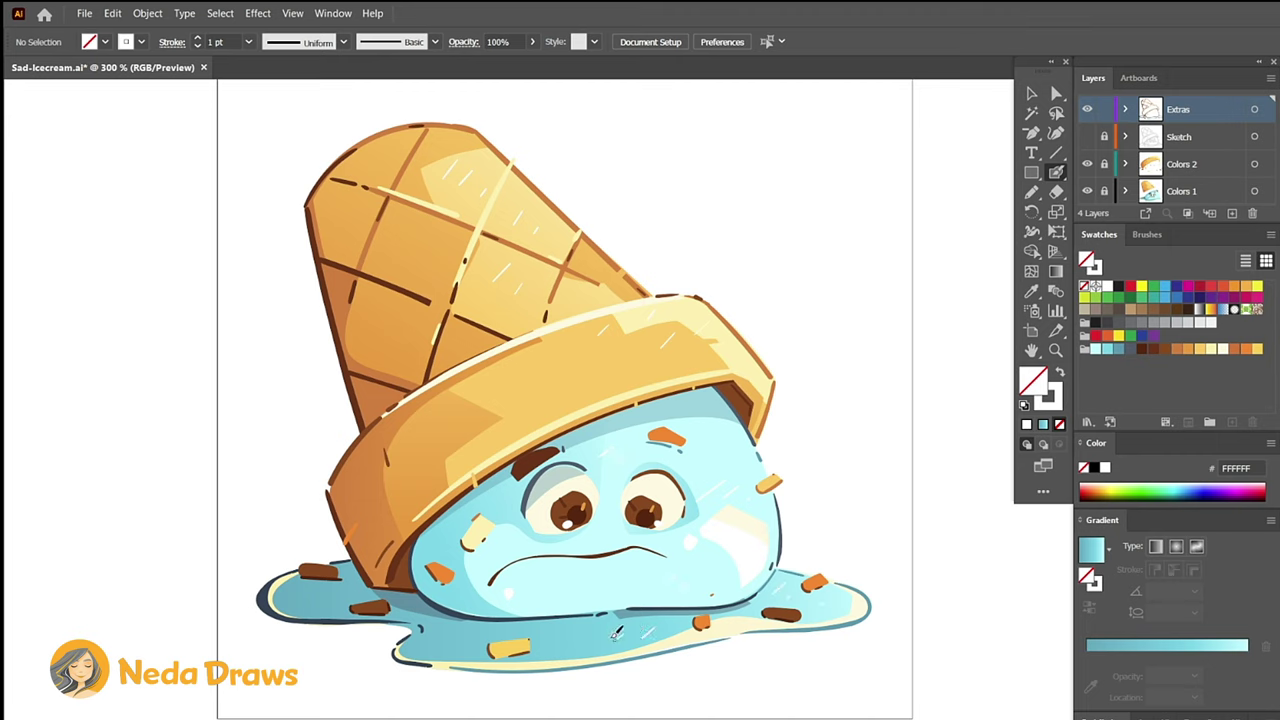
click(340, 229)
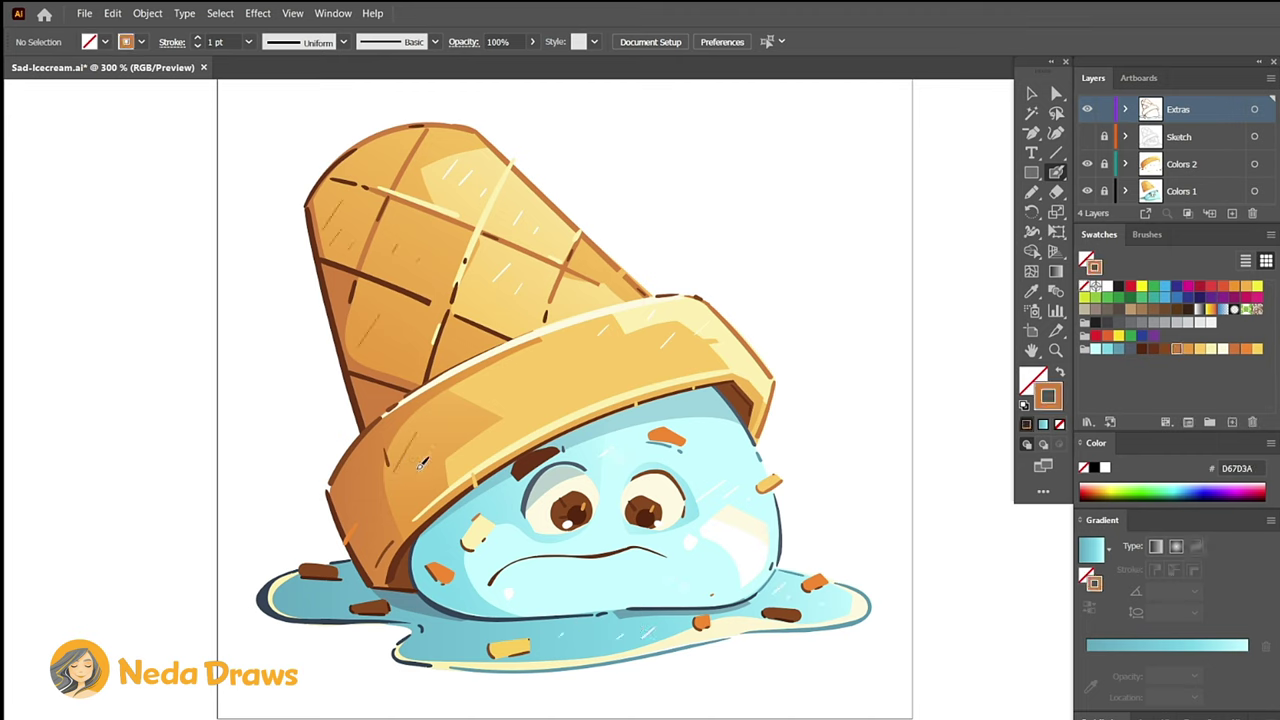
click(385, 383)
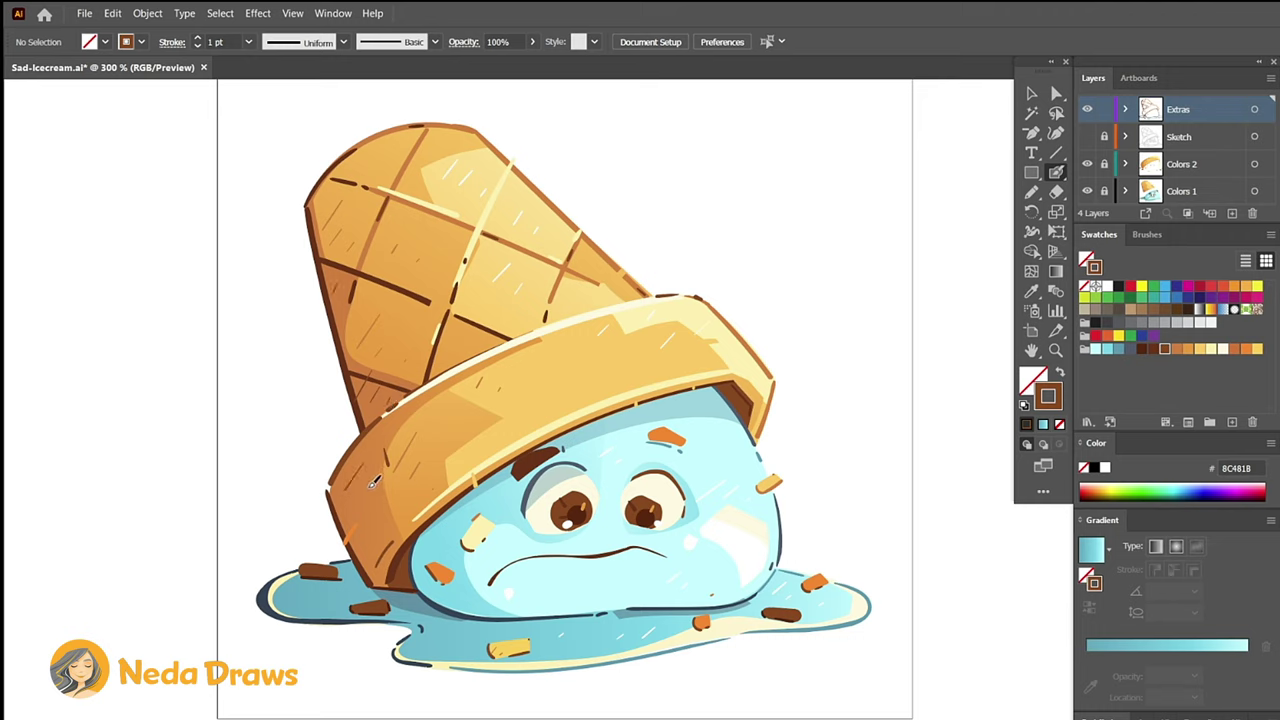
click(453, 621)
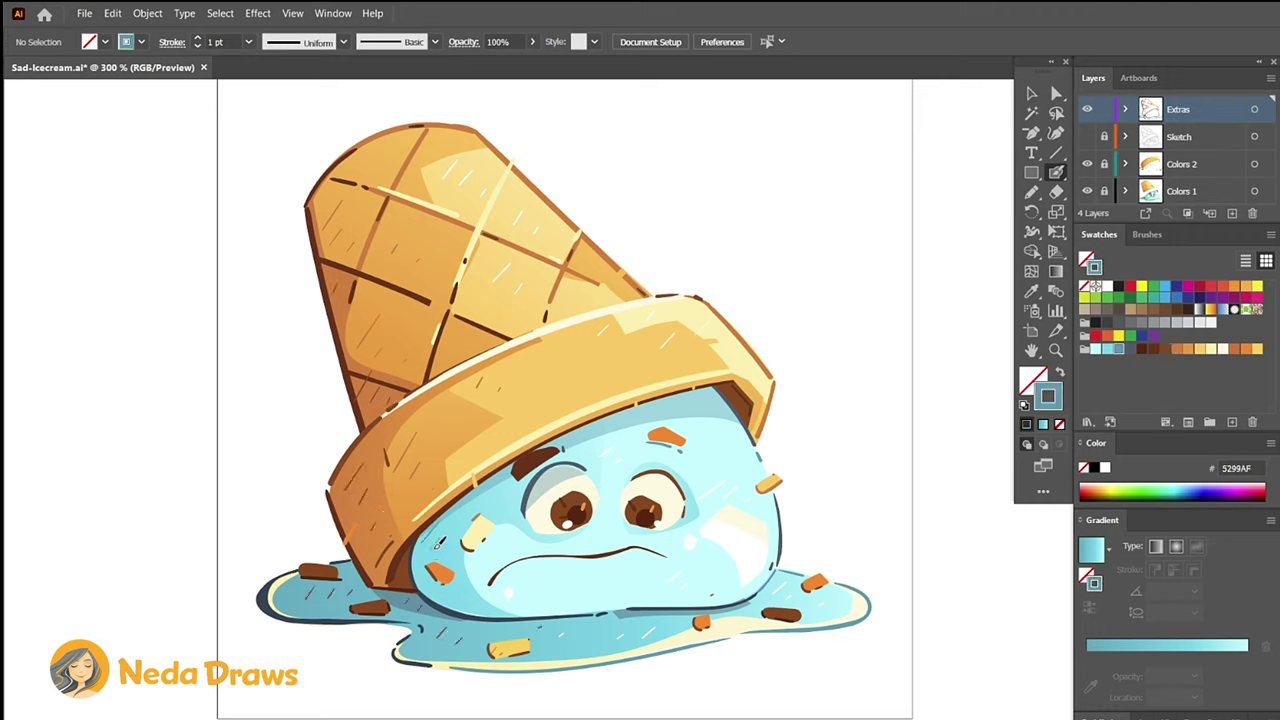
click(708, 398)
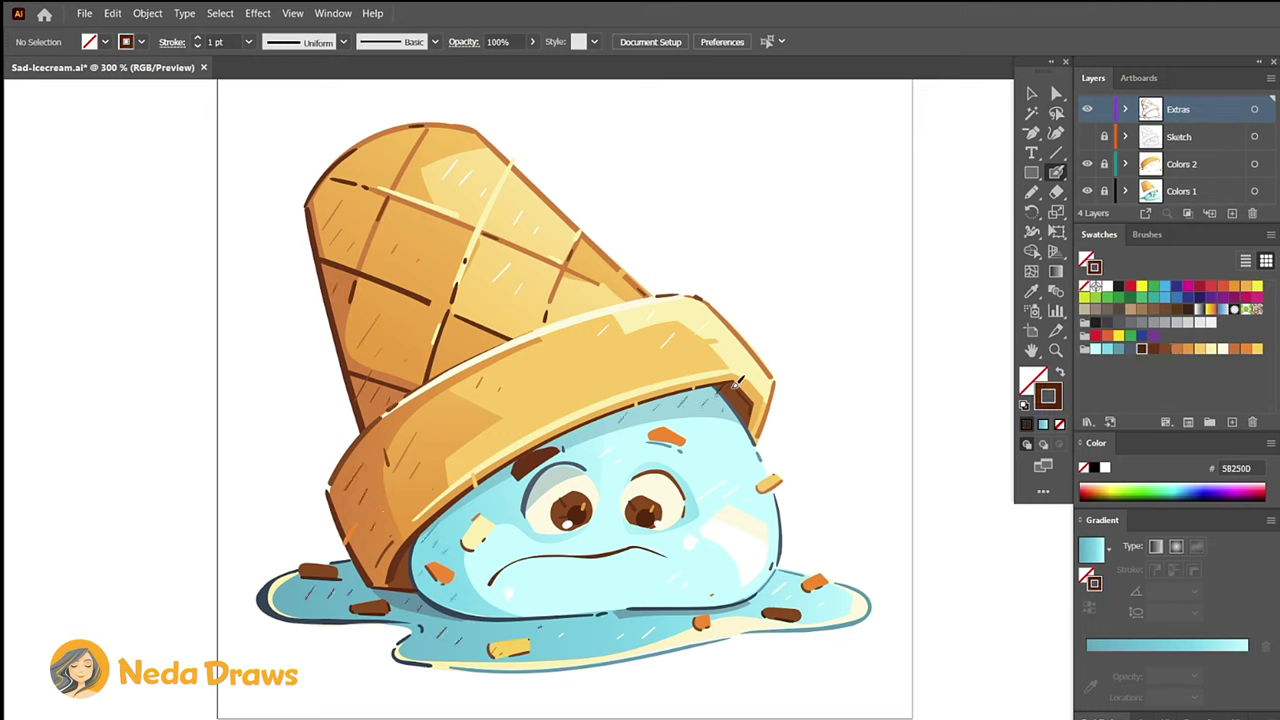